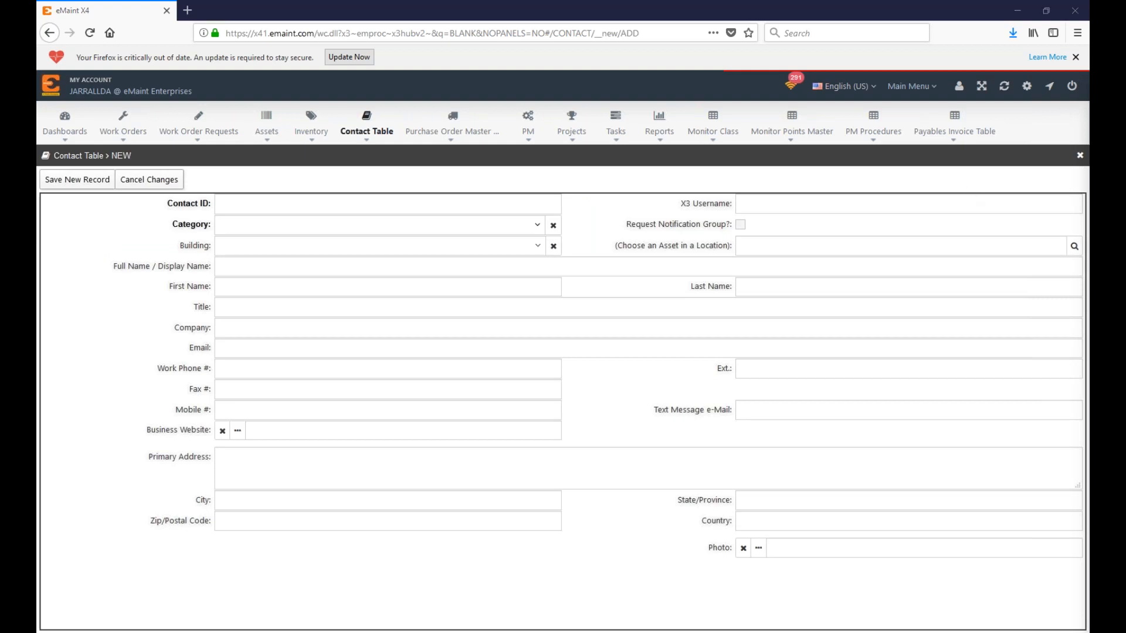
Step: Give the new contact ID 00001 and set its category to Supplier
click(245, 201)
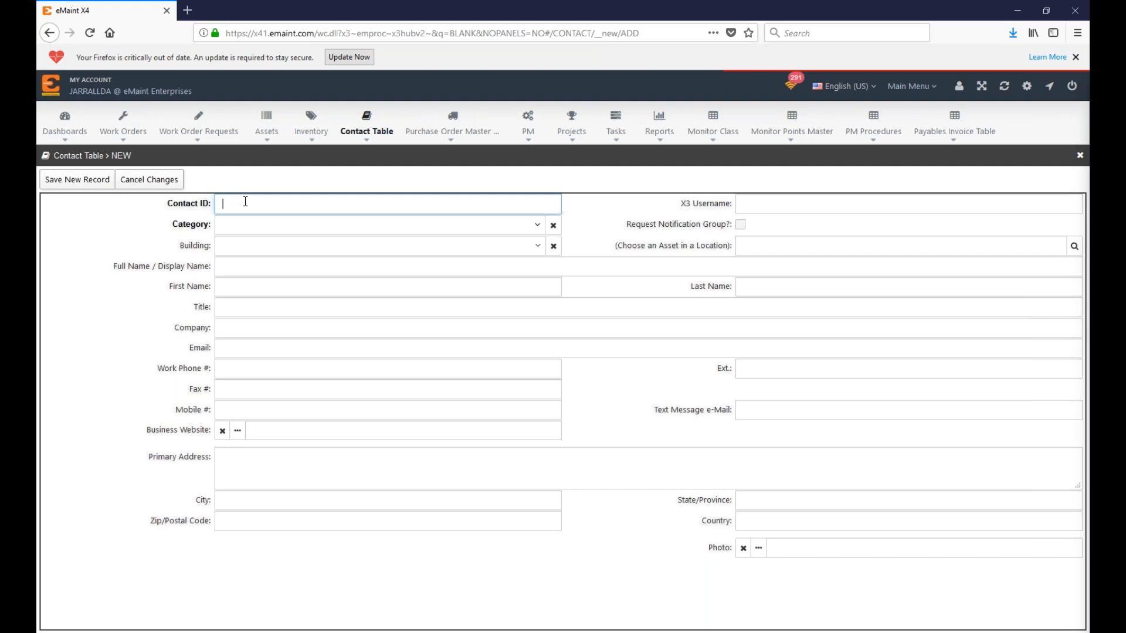
text(00001)
click(234, 232)
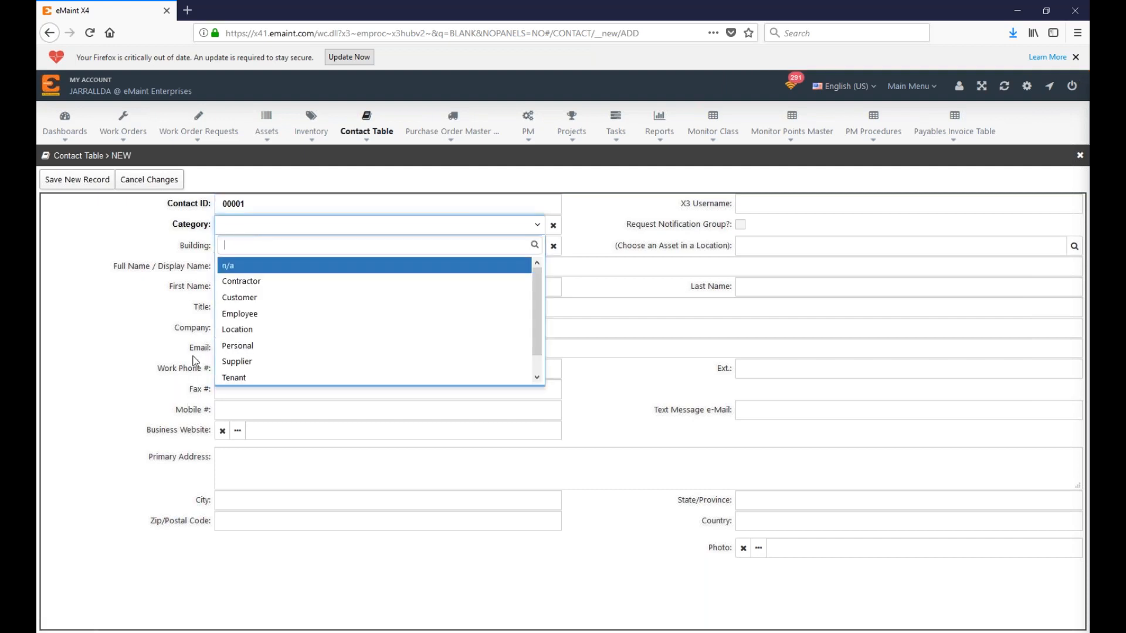
click(275, 362)
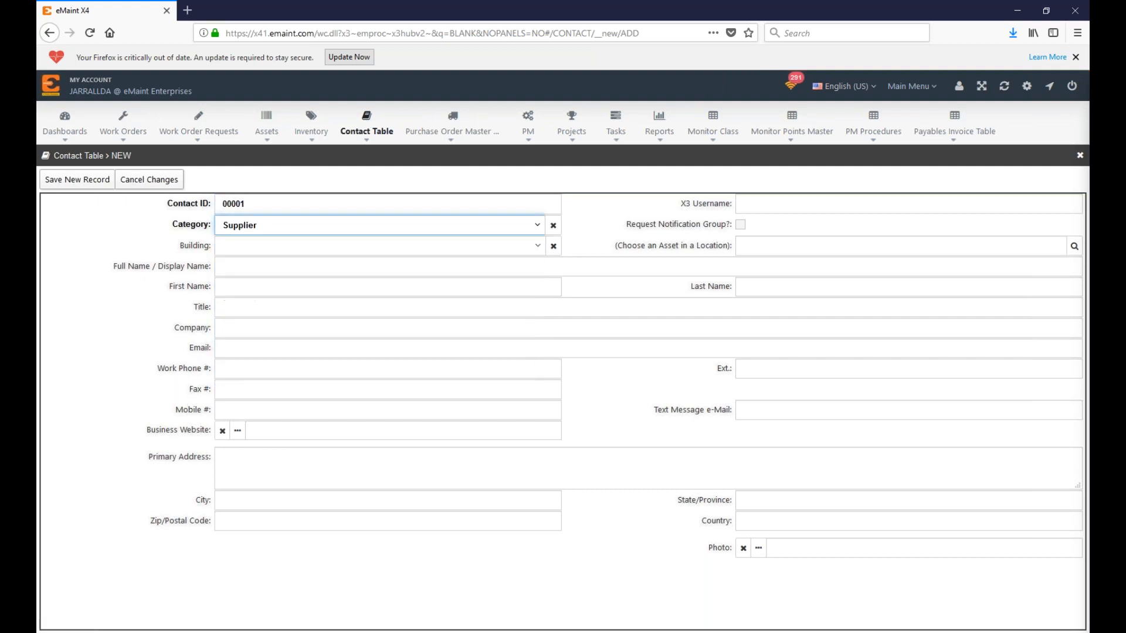
click(151, 228)
click(269, 227)
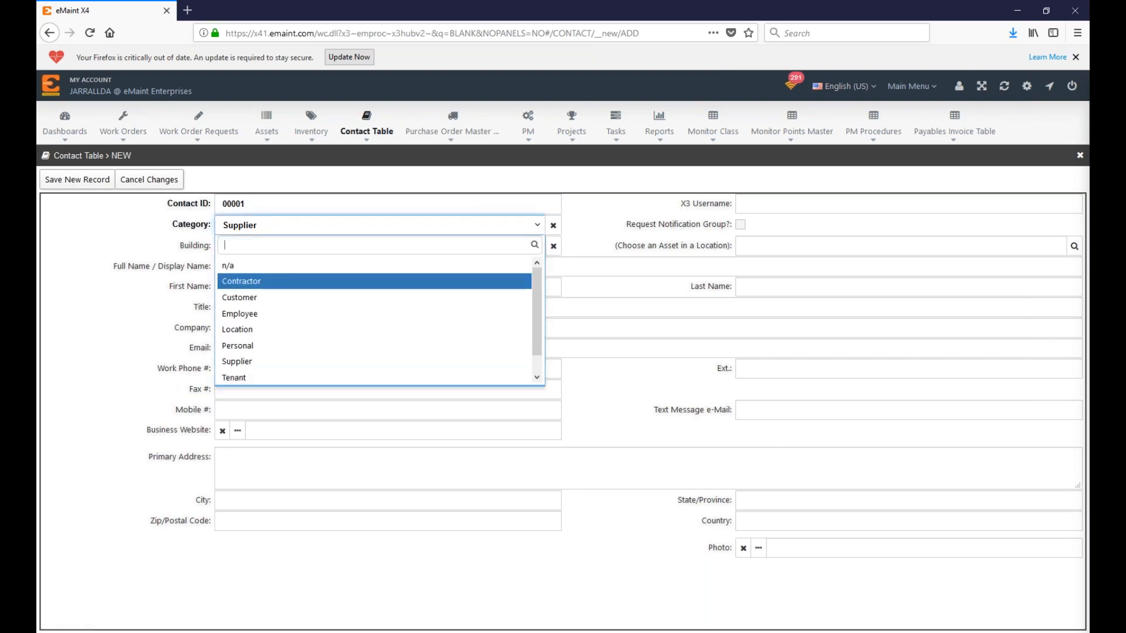
click(178, 231)
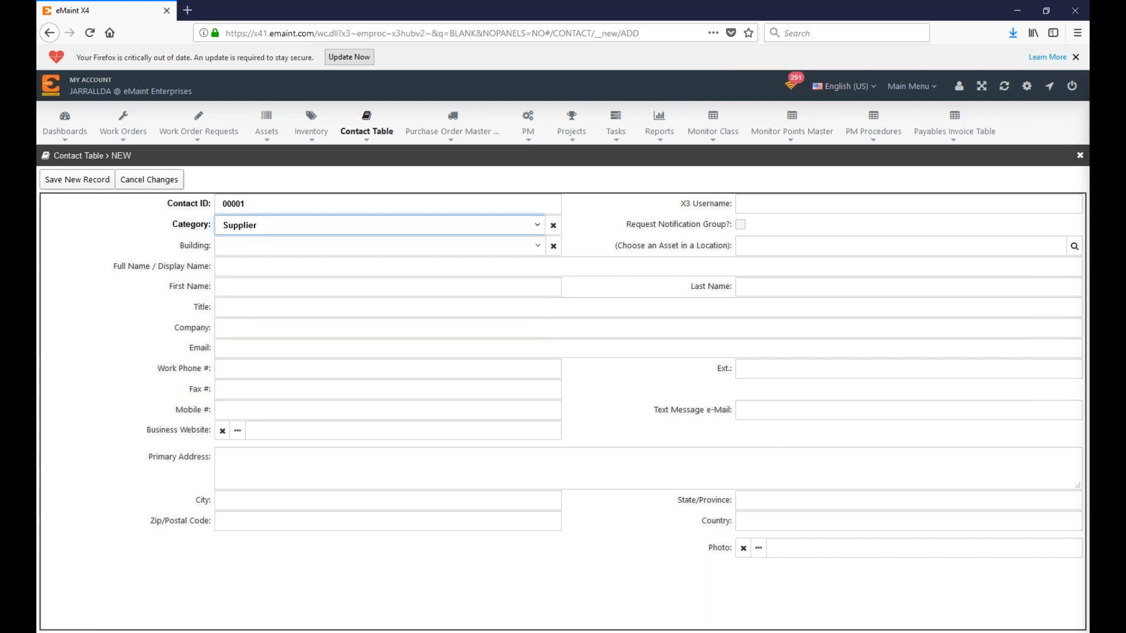
click(248, 267)
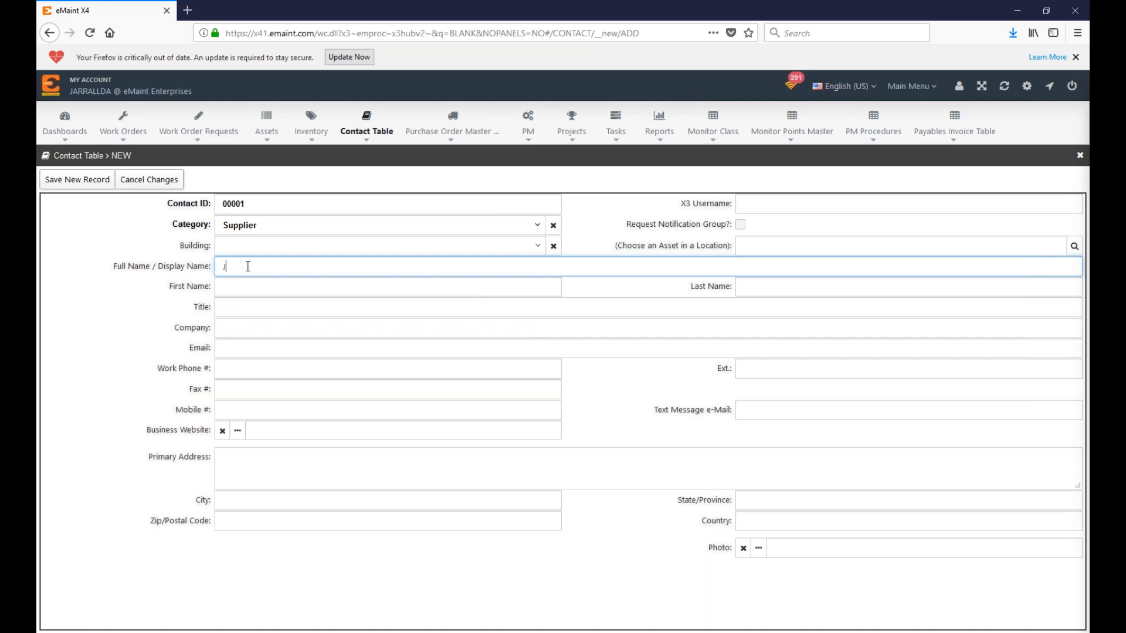
Step: Enter the contact's full name, first name and last name
click(253, 288)
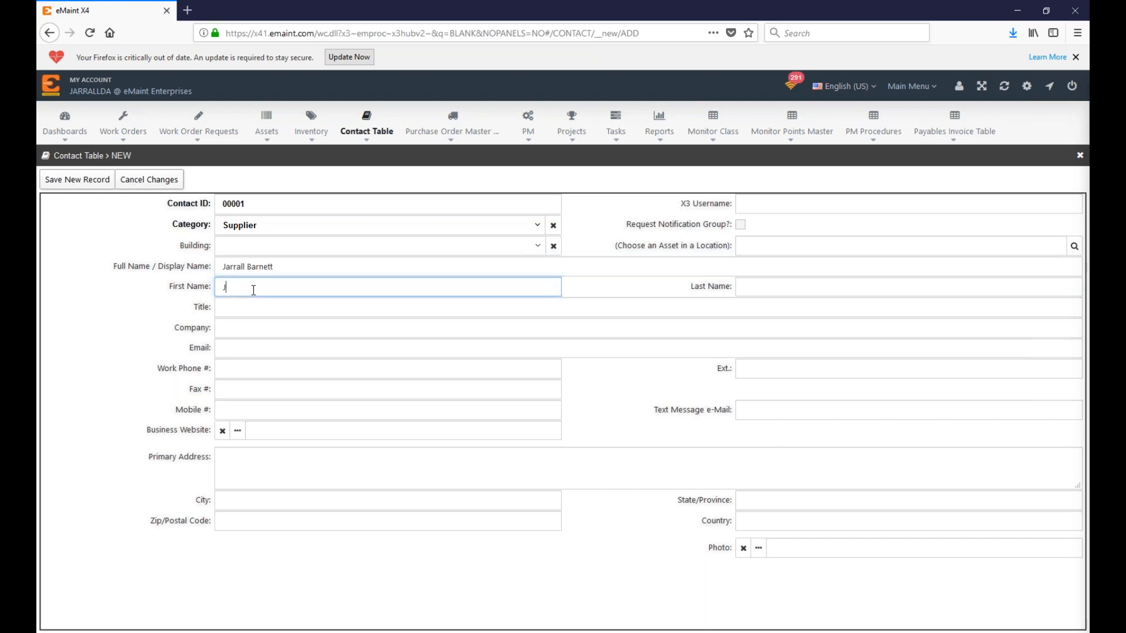
key(Tab)
Step: Fill in company Jarrall Supply Co., the contact's e-mail and the primary address
click(258, 331)
text(Jarrall Supp)
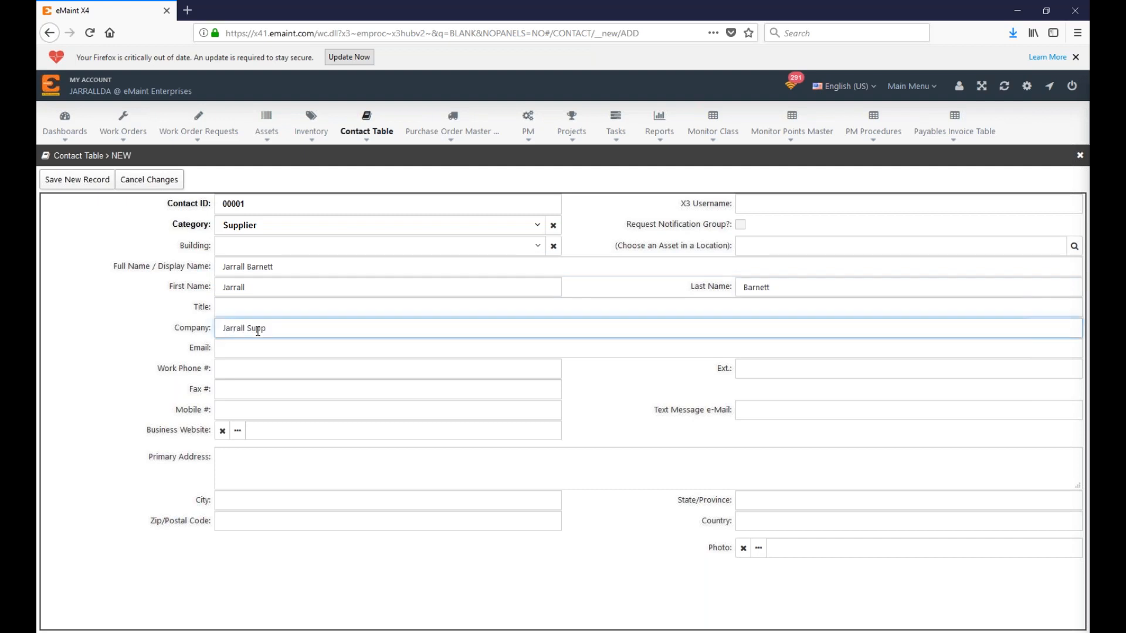
text(ly Co.)
click(280, 350)
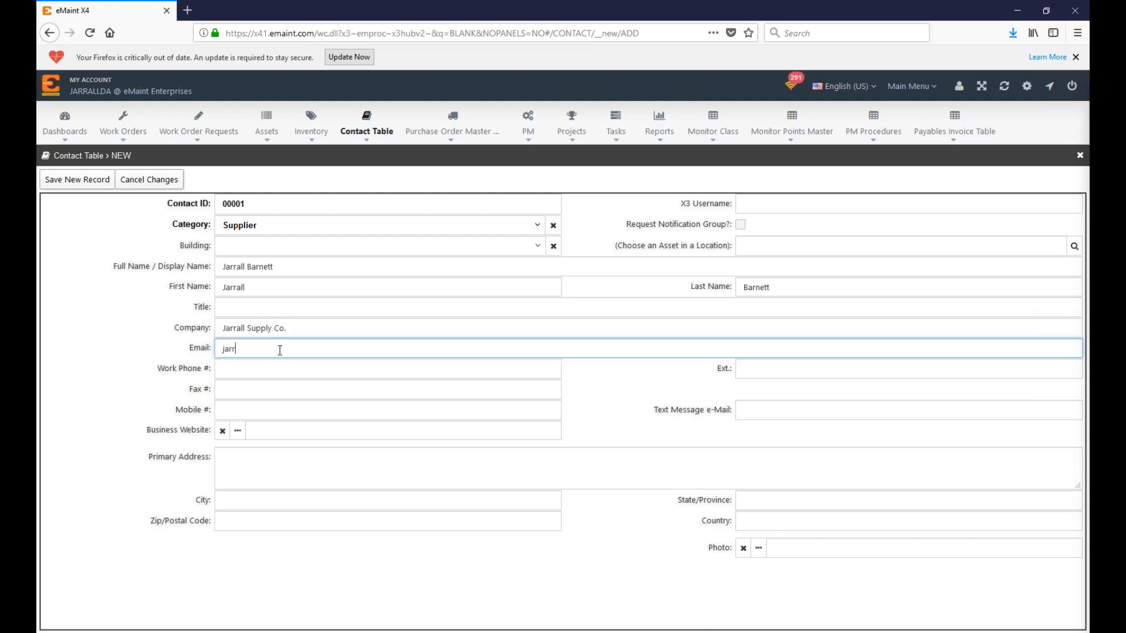
click(343, 469)
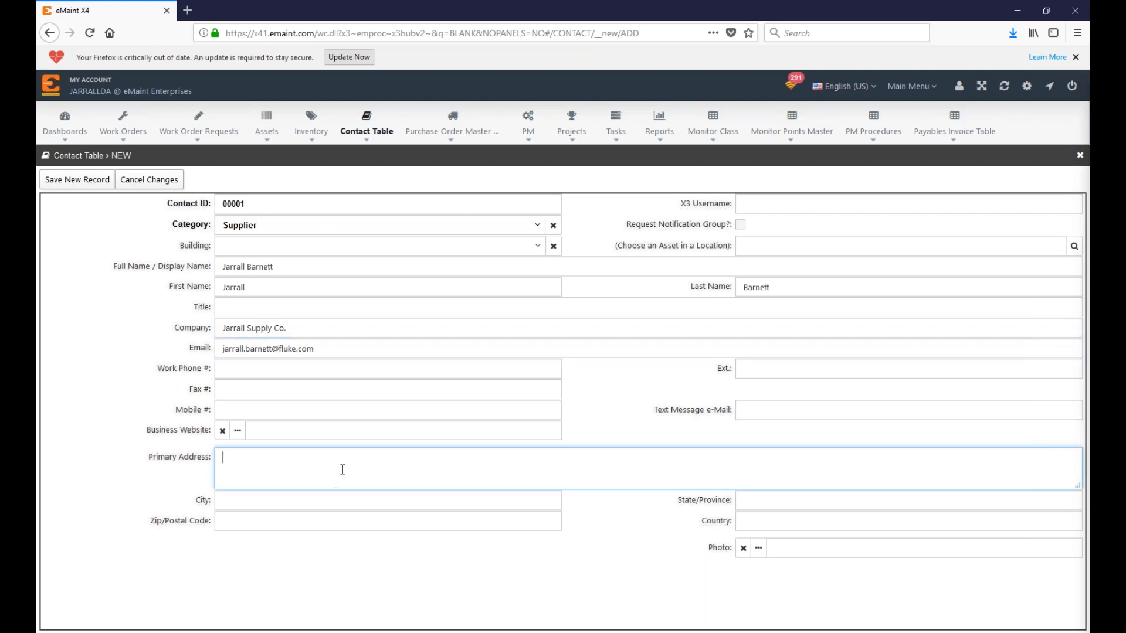
text(P Sherman, 42 Wa)
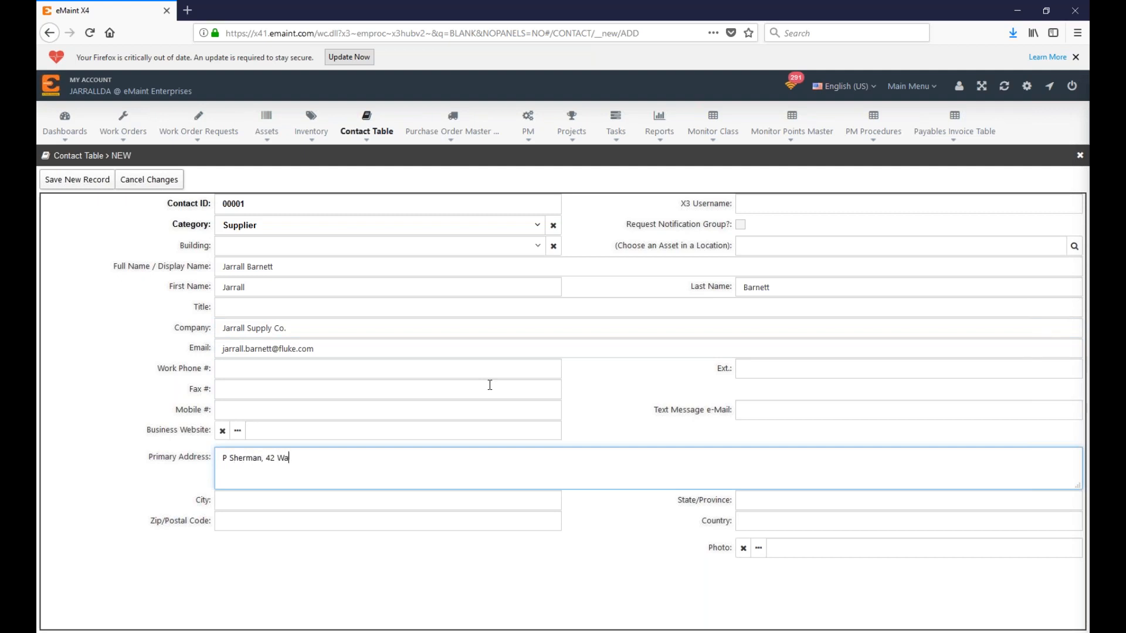
text(llaby Way)
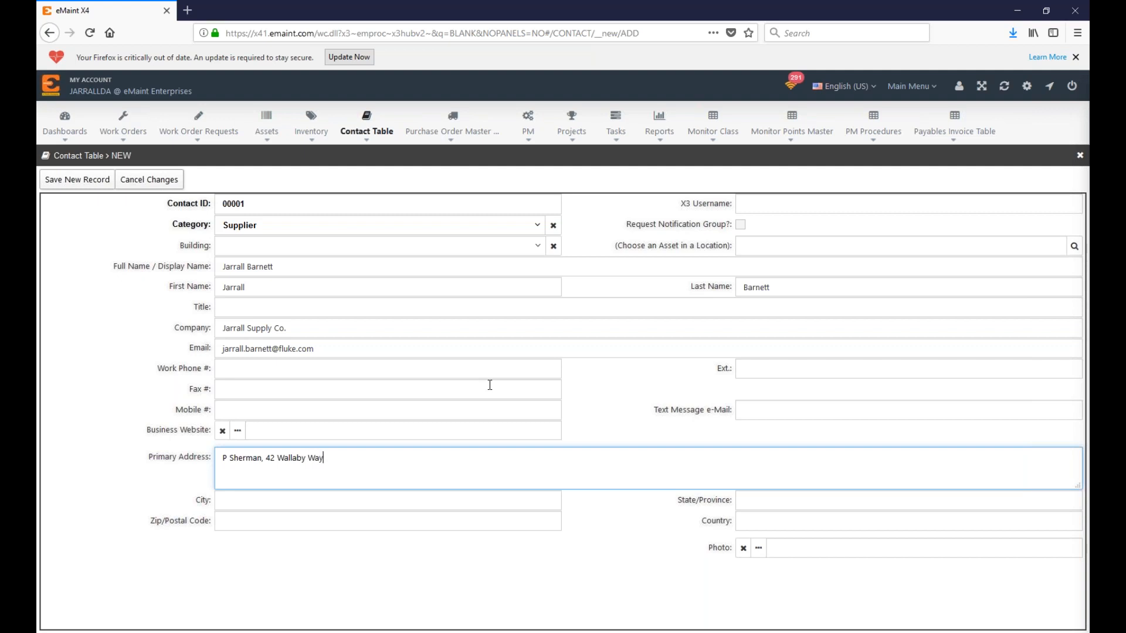
text(, Sydney)
Step: Change the contact ID to 000001 after the duplicate-ID error and save the record
click(78, 180)
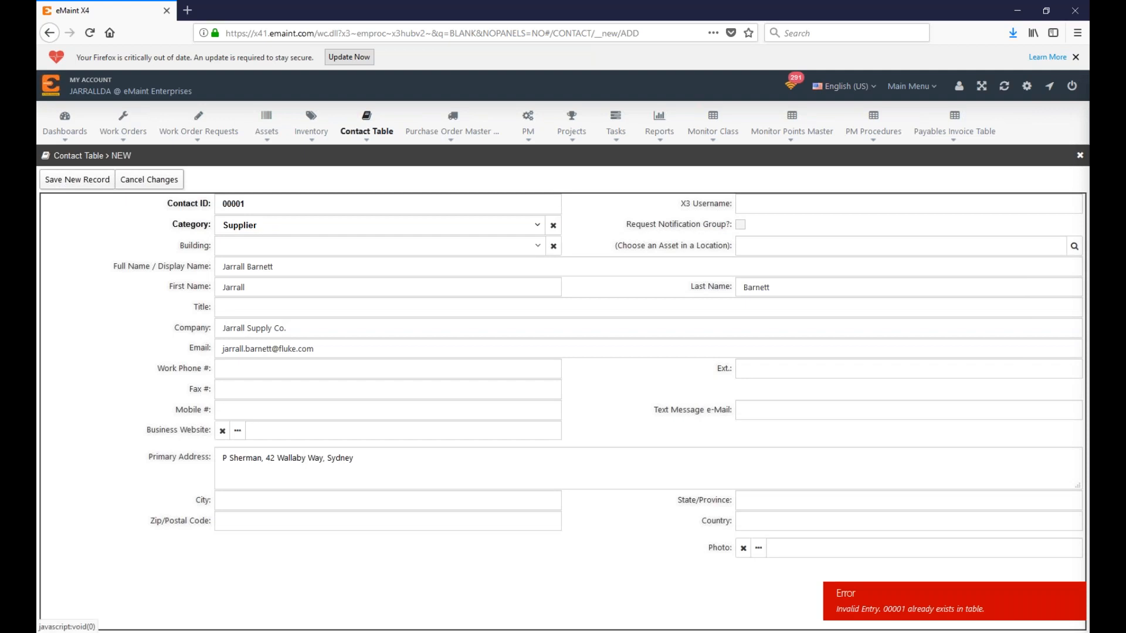
text(0)
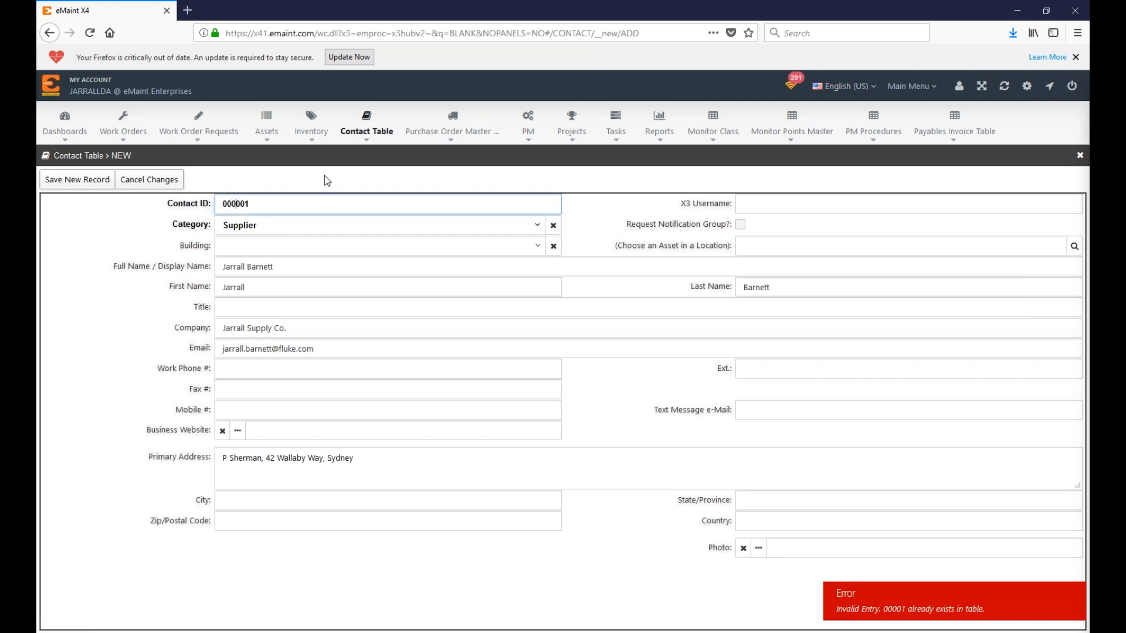
click(314, 173)
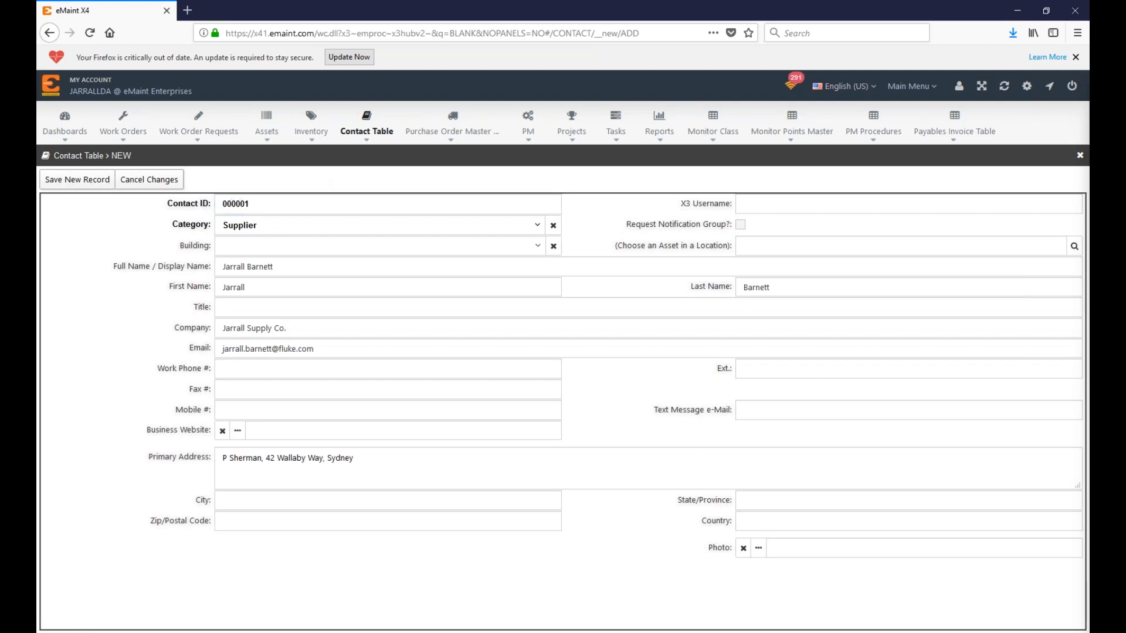
click(91, 180)
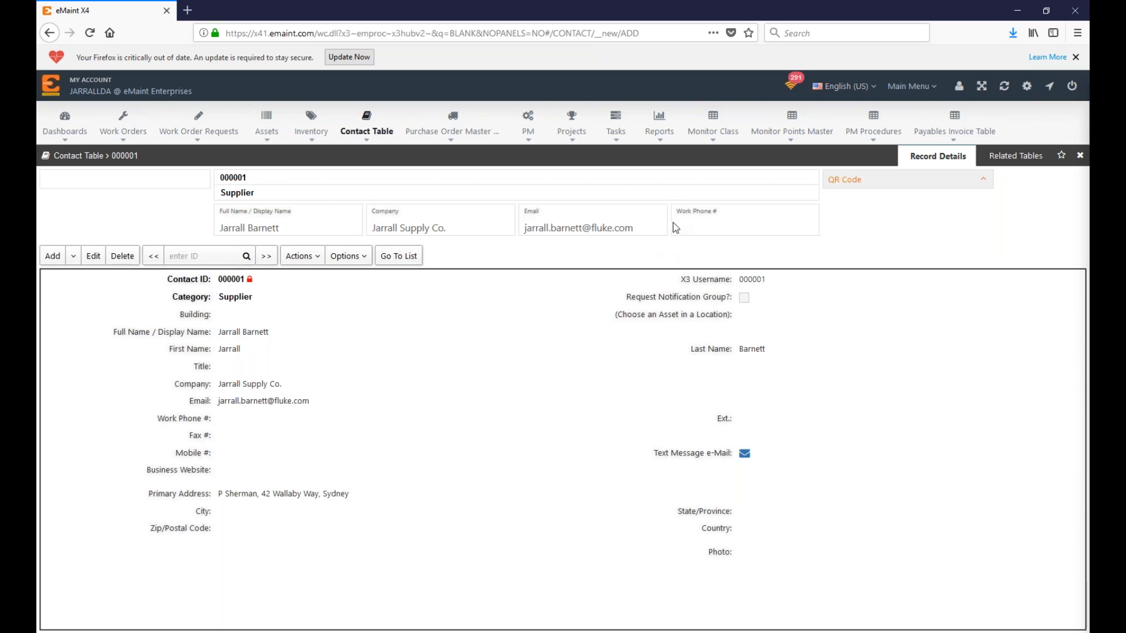
Step: Open inventory item X-RAY12 (Mounted Ball Bearing) from recently viewed items and show its related tables
mouse_move(124, 131)
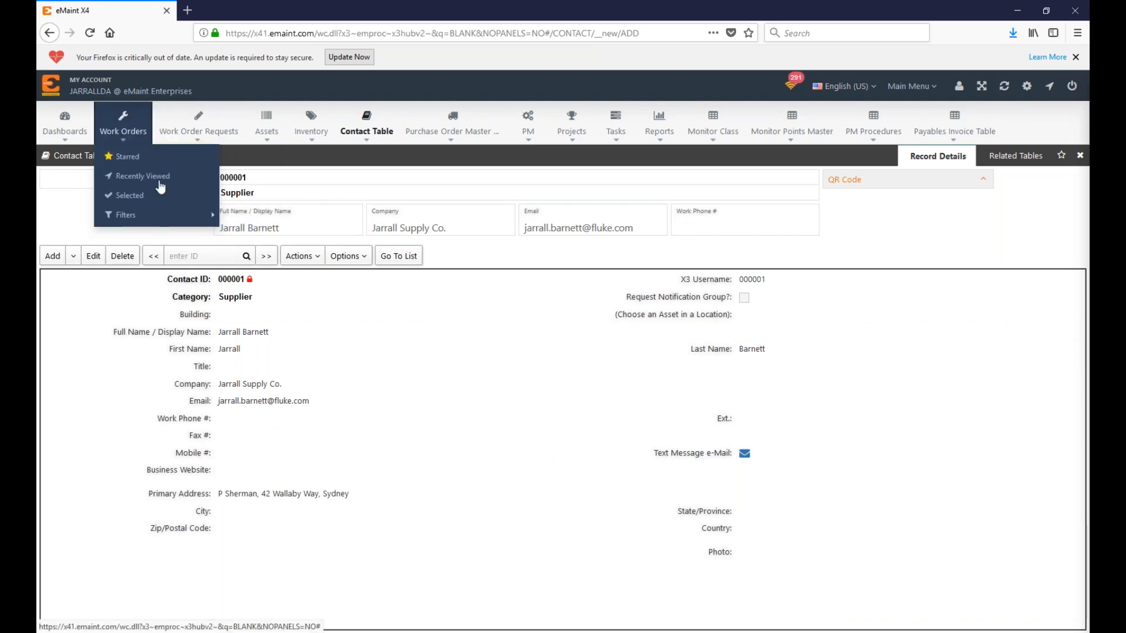
mouse_move(310, 126)
click(337, 176)
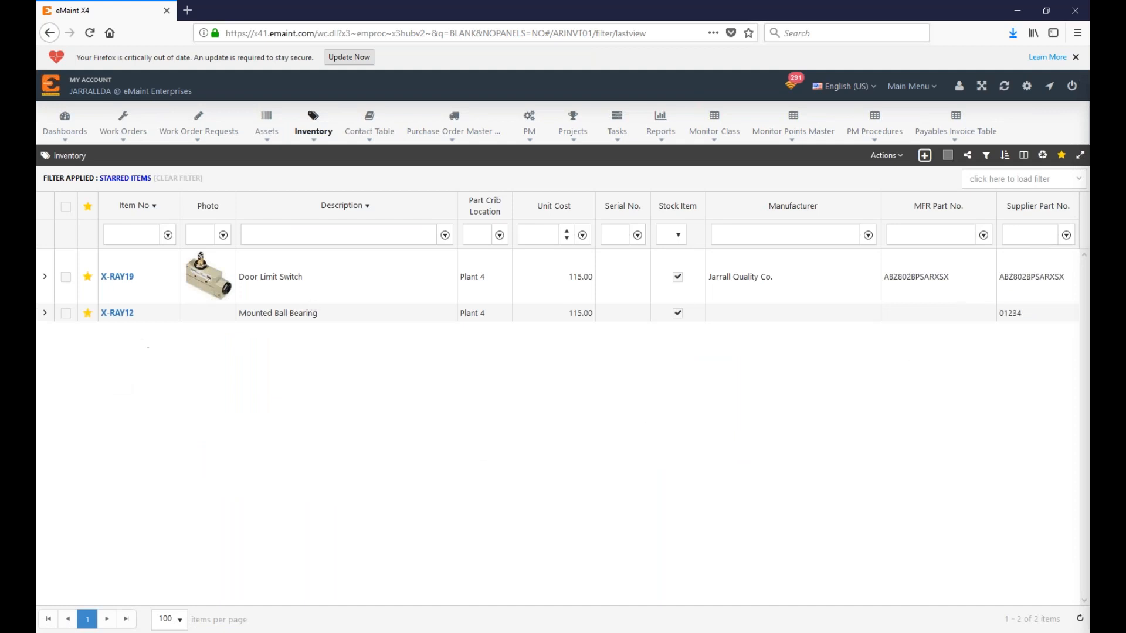
click(117, 278)
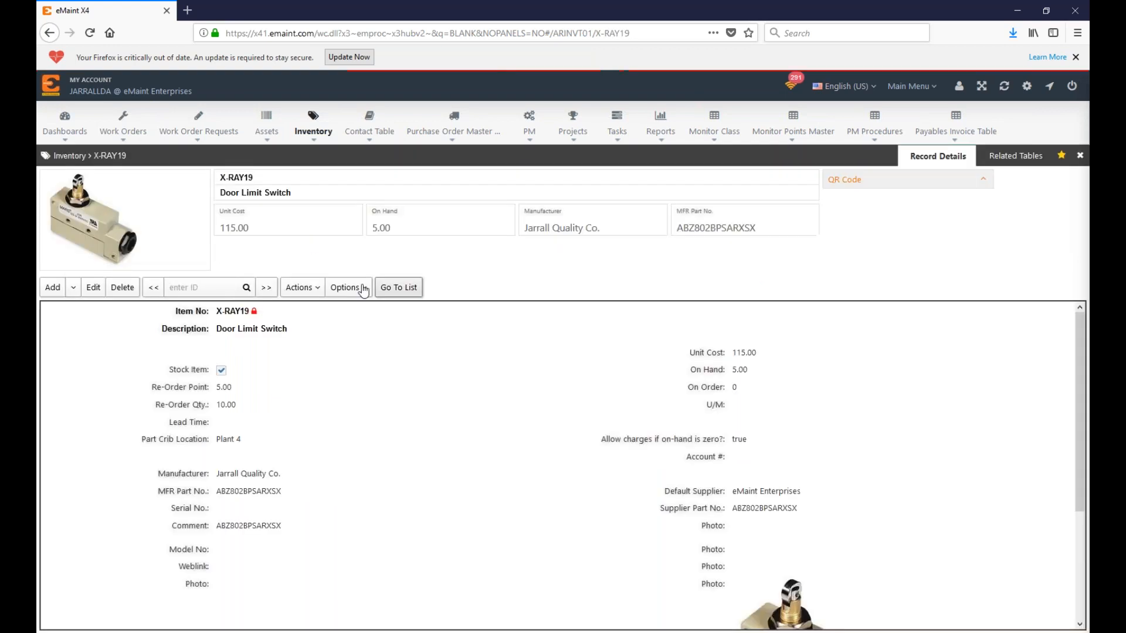
click(389, 291)
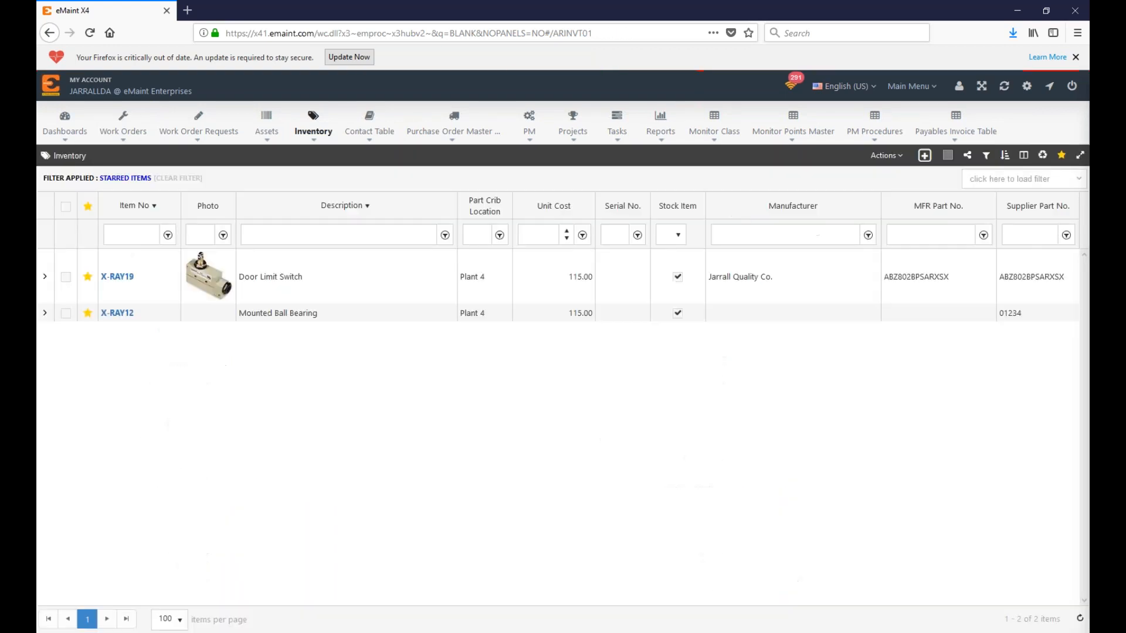
click(126, 315)
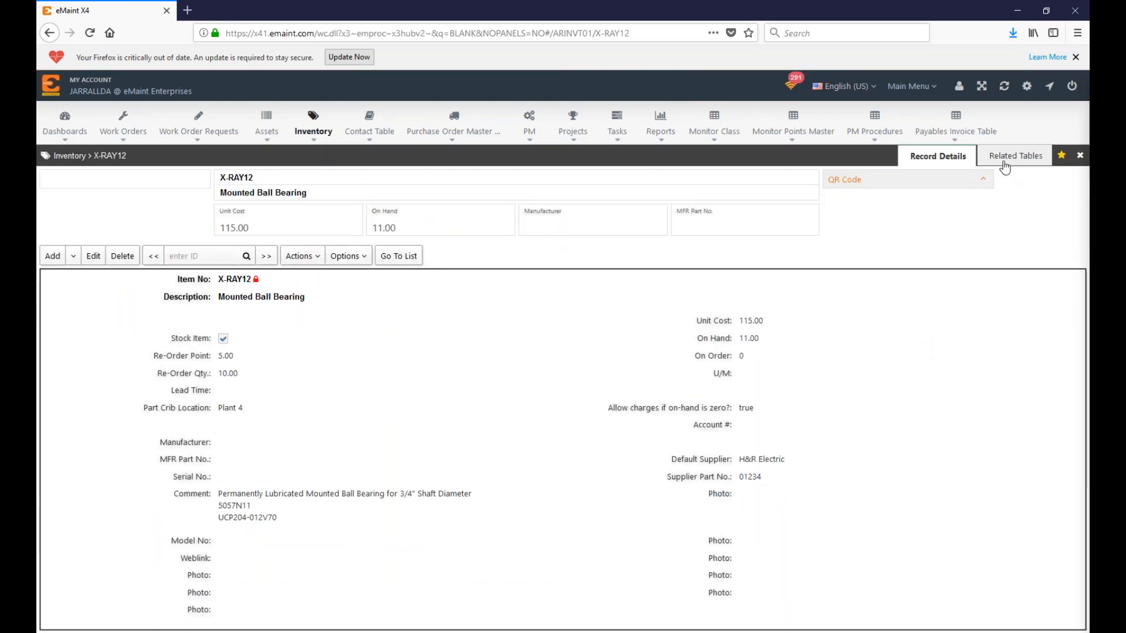
click(1014, 155)
click(933, 157)
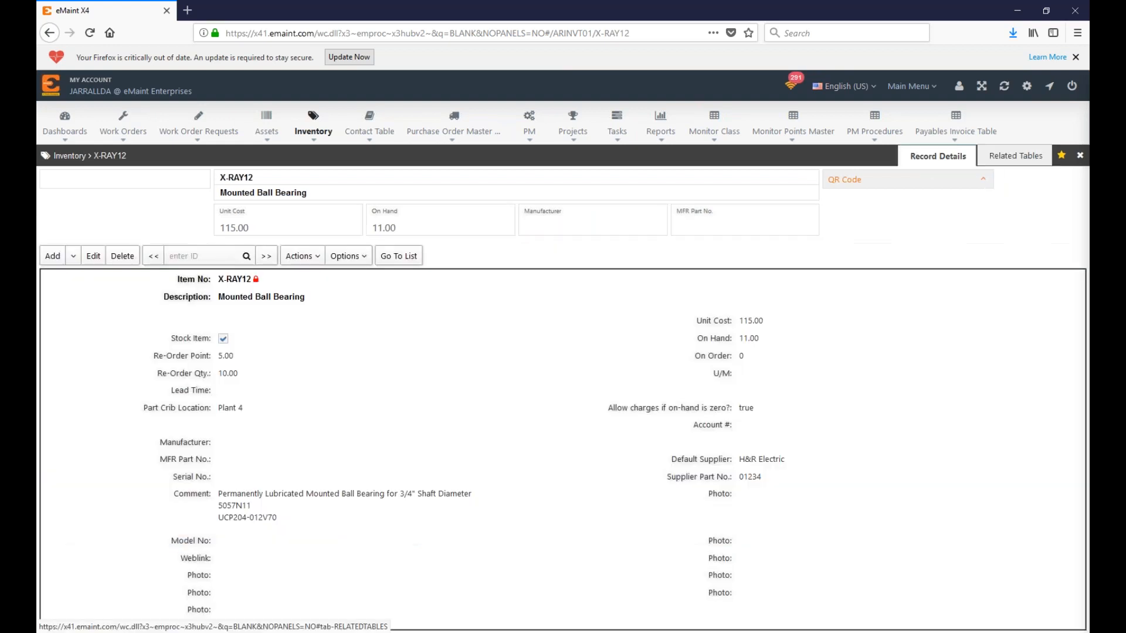
click(1011, 159)
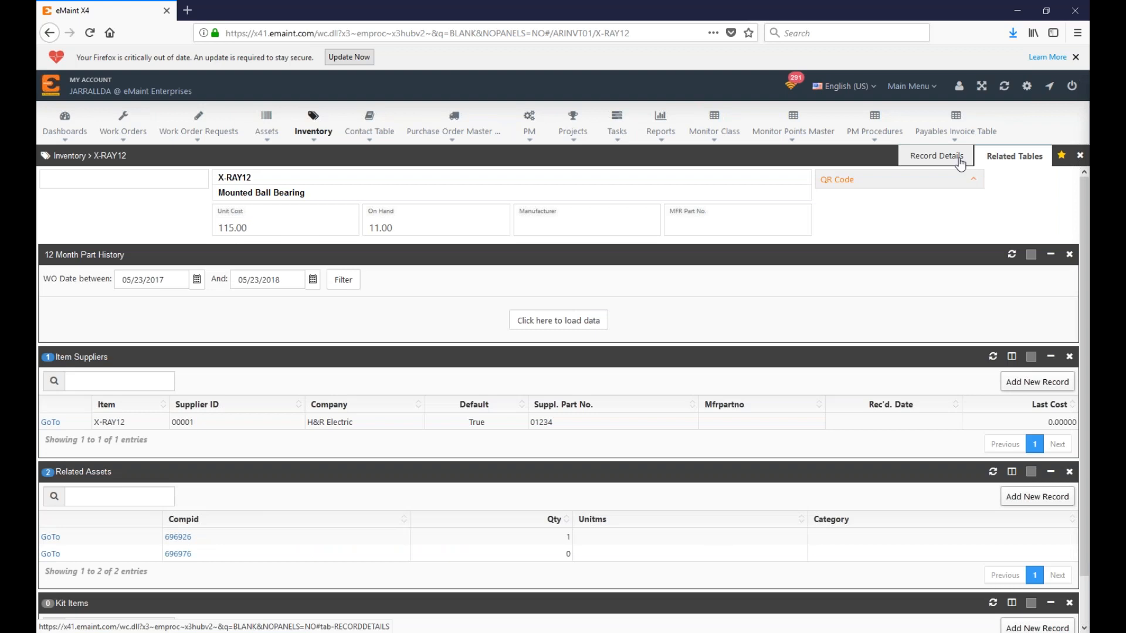
Step: Return to X-RAY12's detail form, toggle fixed navigation off and back on, and reload the page
click(936, 157)
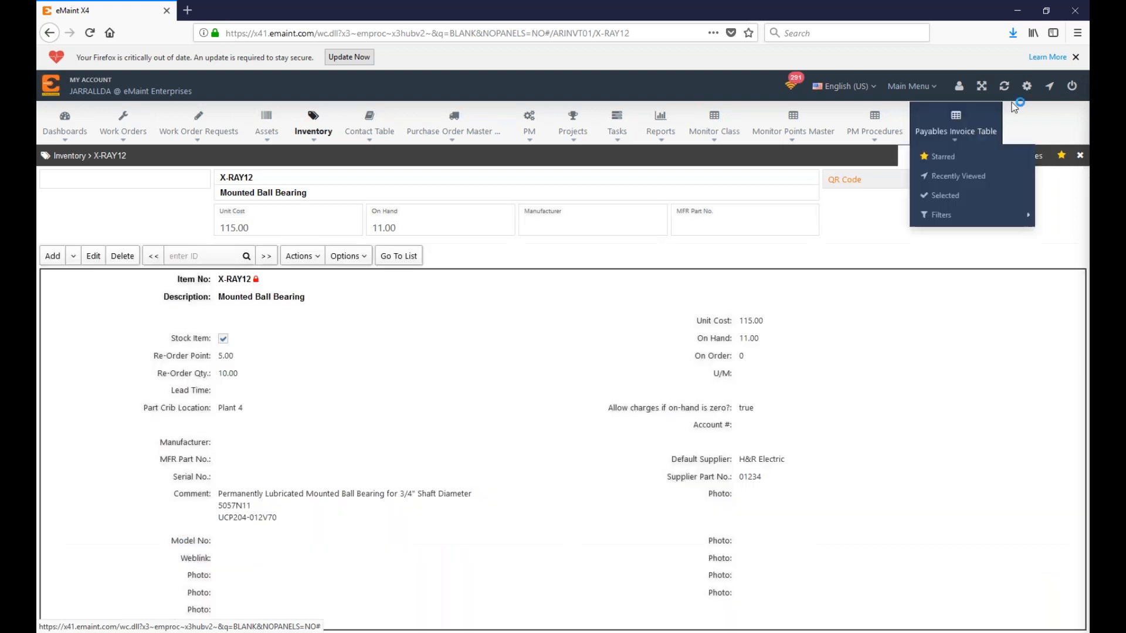
click(1026, 86)
click(988, 136)
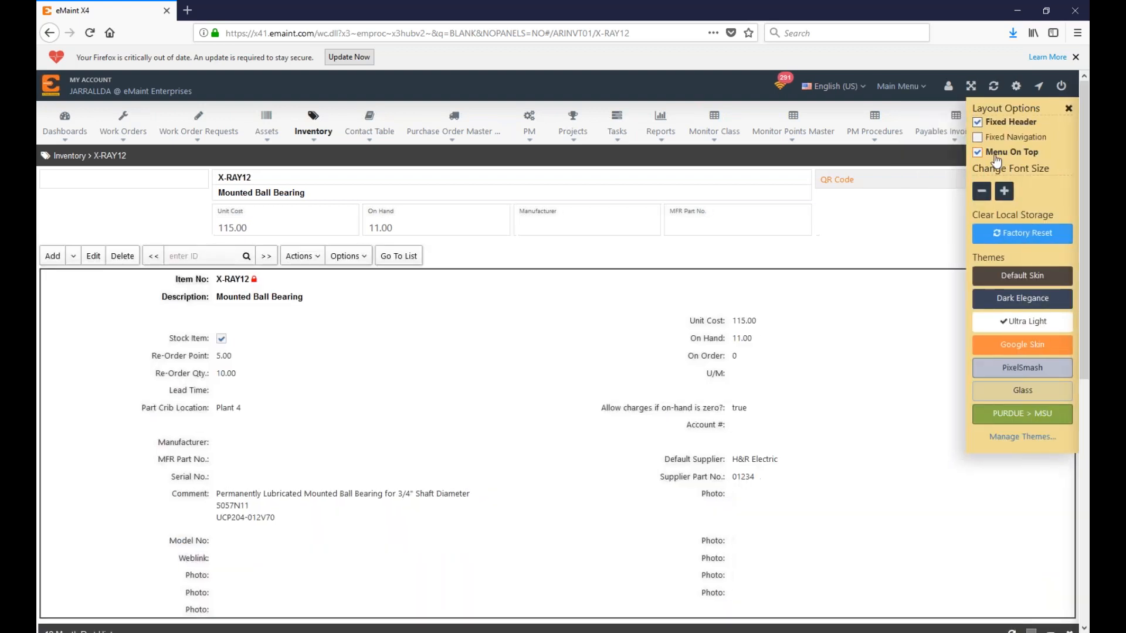
scroll(290, 490, down, 7)
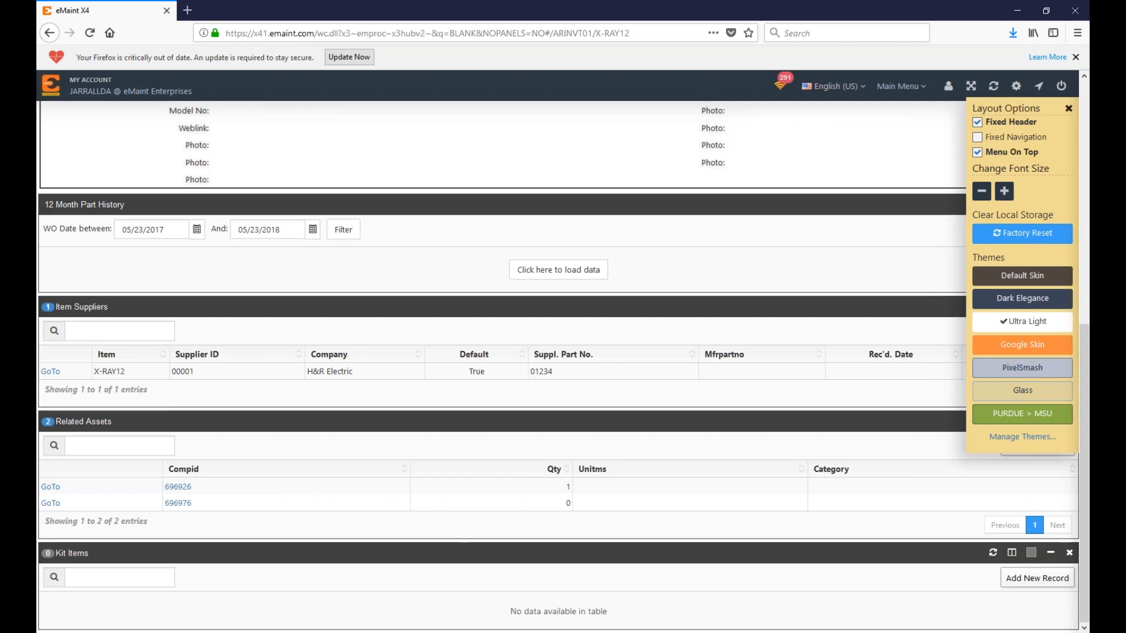
click(977, 137)
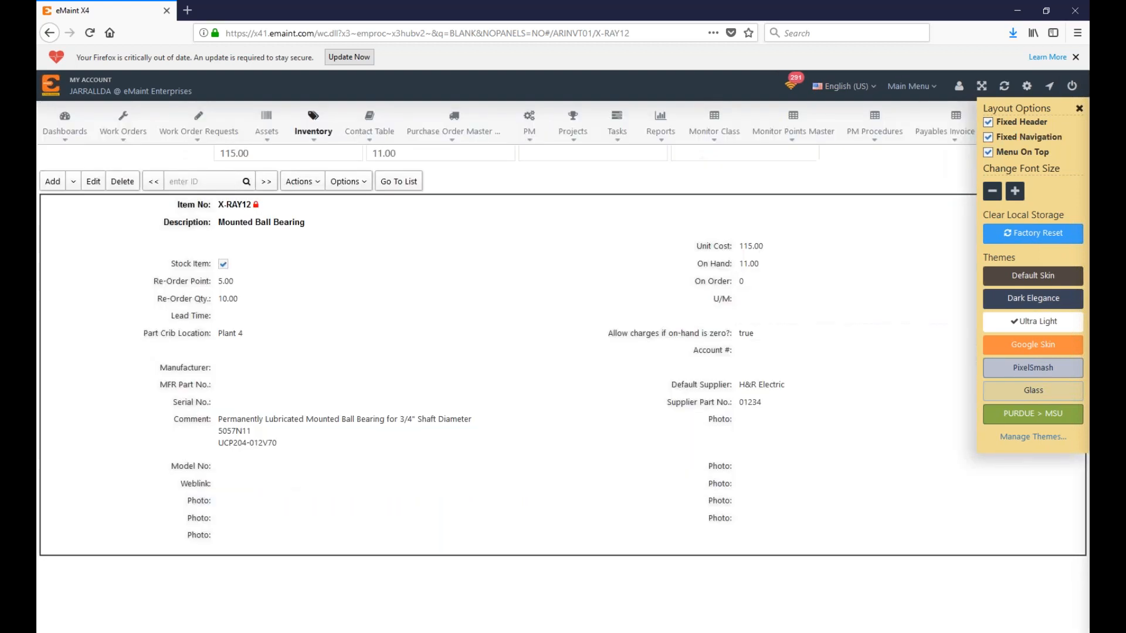
click(1068, 109)
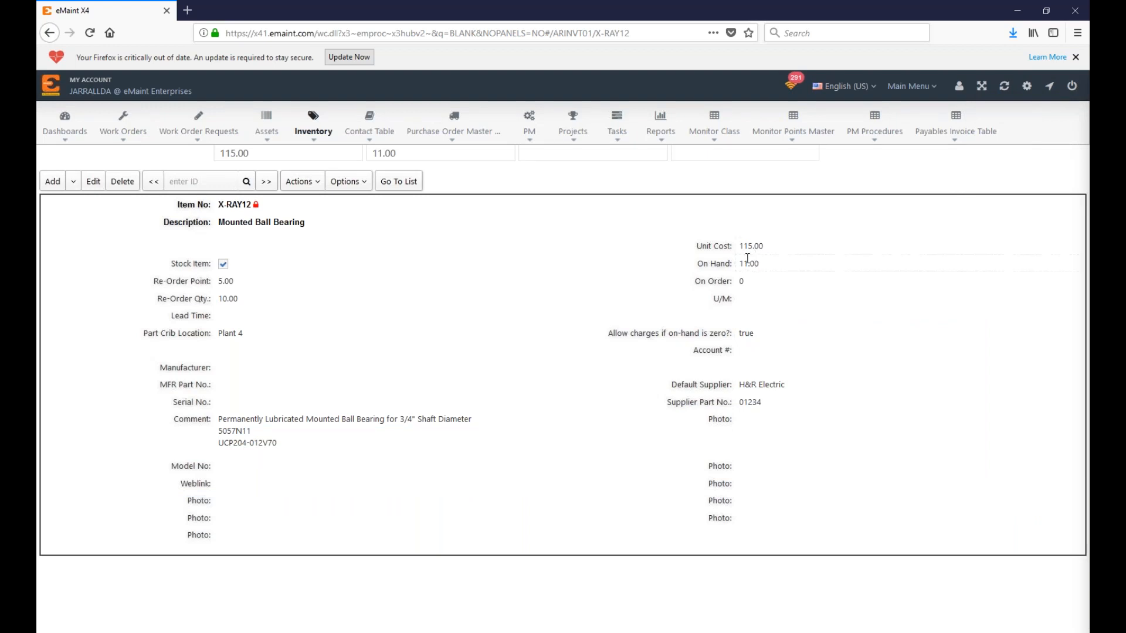
key(F5)
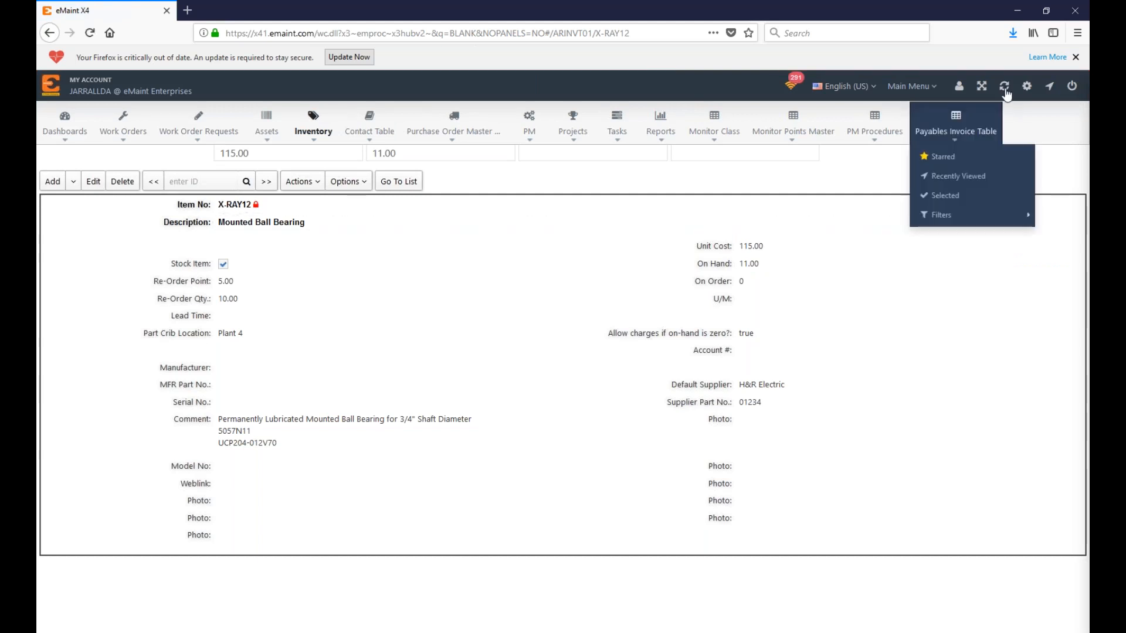
Step: Scroll down the X-RAY12 record to its Item Suppliers panel
click(1027, 86)
click(1078, 107)
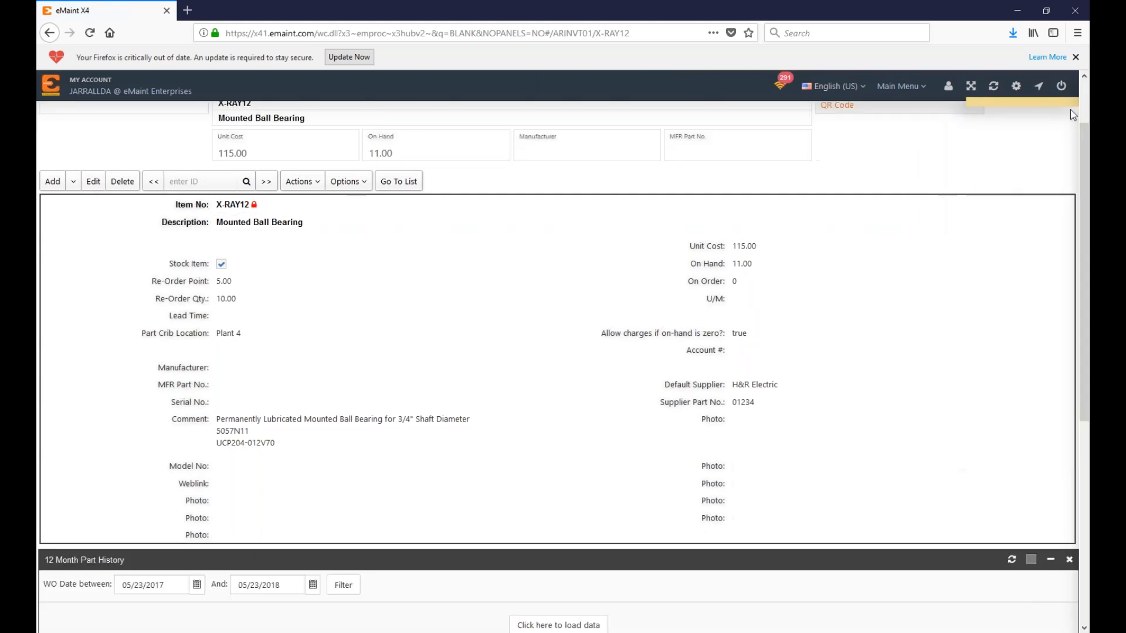
scroll(1087, 116, up, 2)
scroll(1087, 116, down, 4)
scroll(319, 356, down, 3)
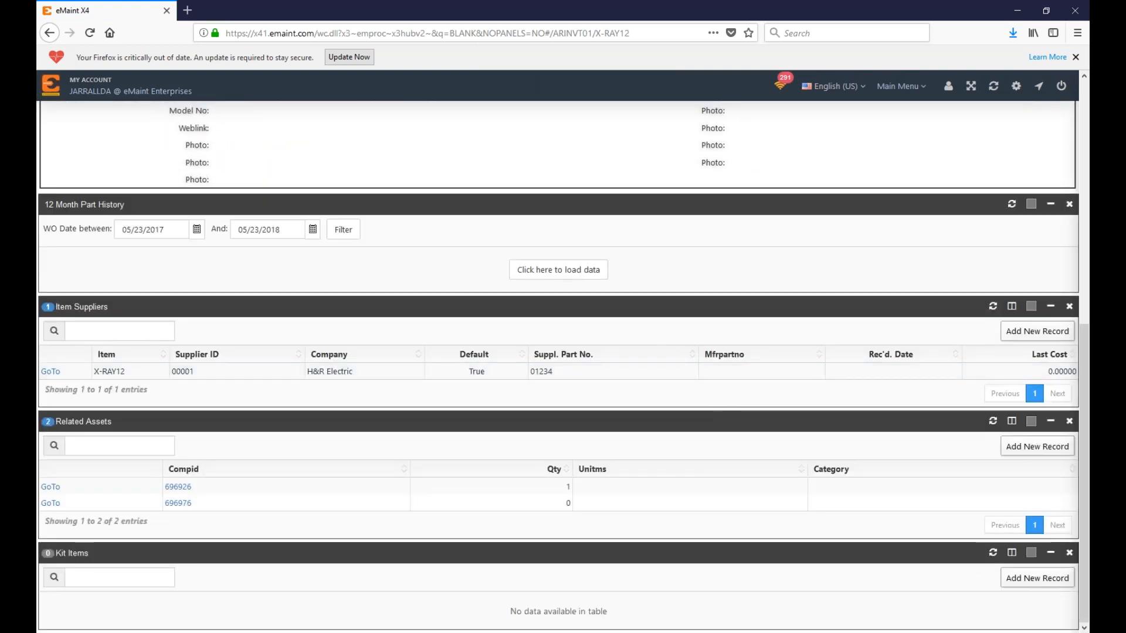
Step: Add a new X-RAY12 supplier entry, picking contact Jarrall Supply Co. from the supplier lookup
click(1015, 332)
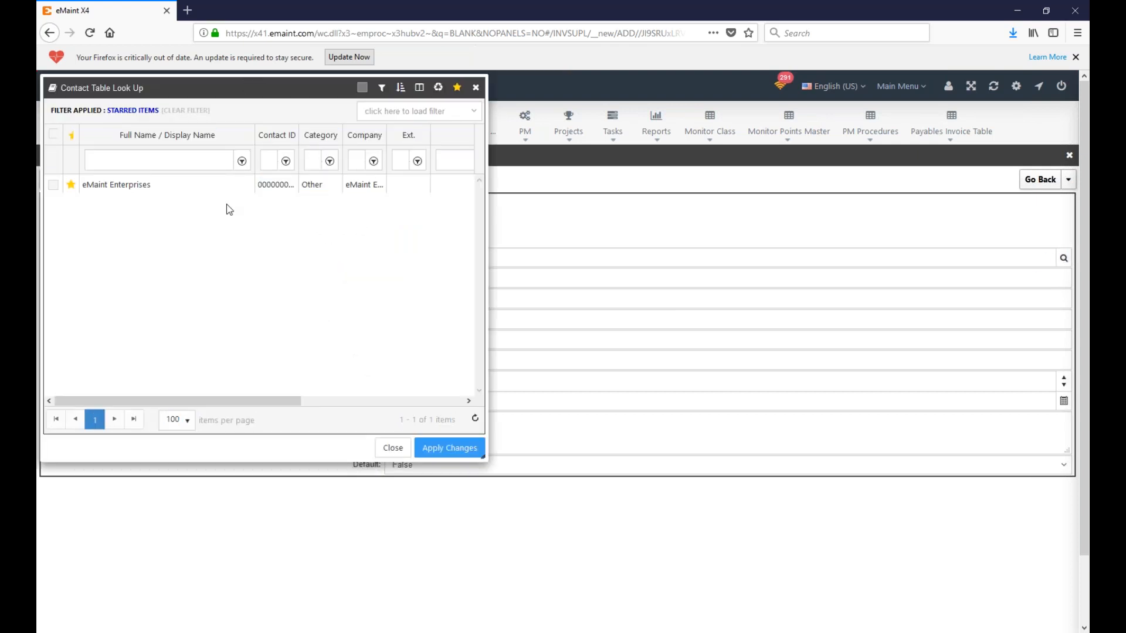
click(176, 110)
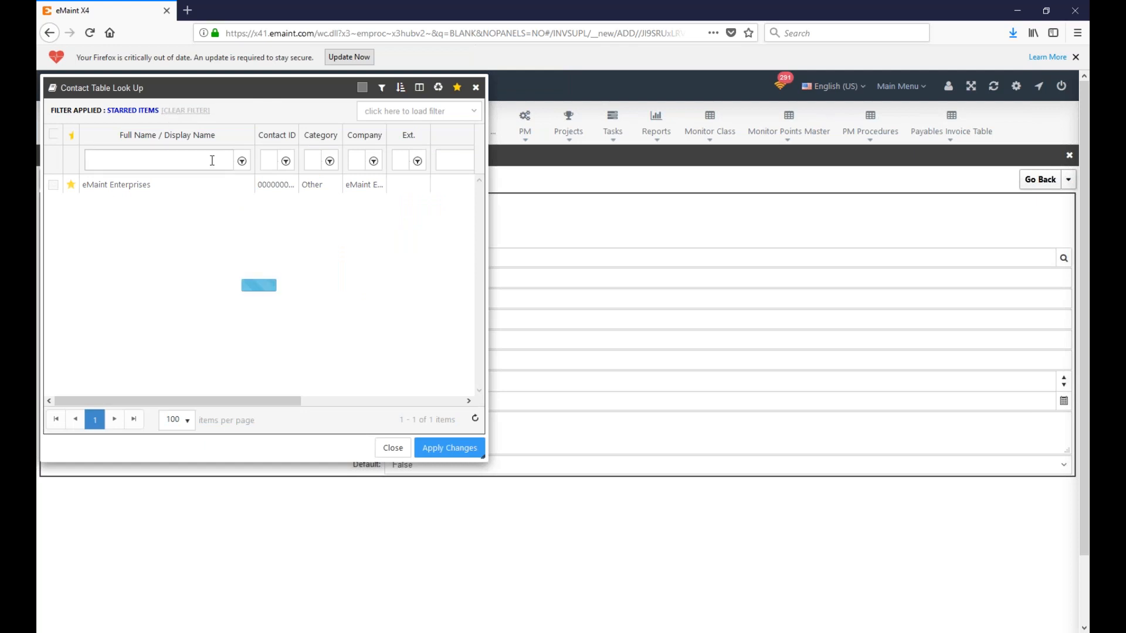
text(jarrall)
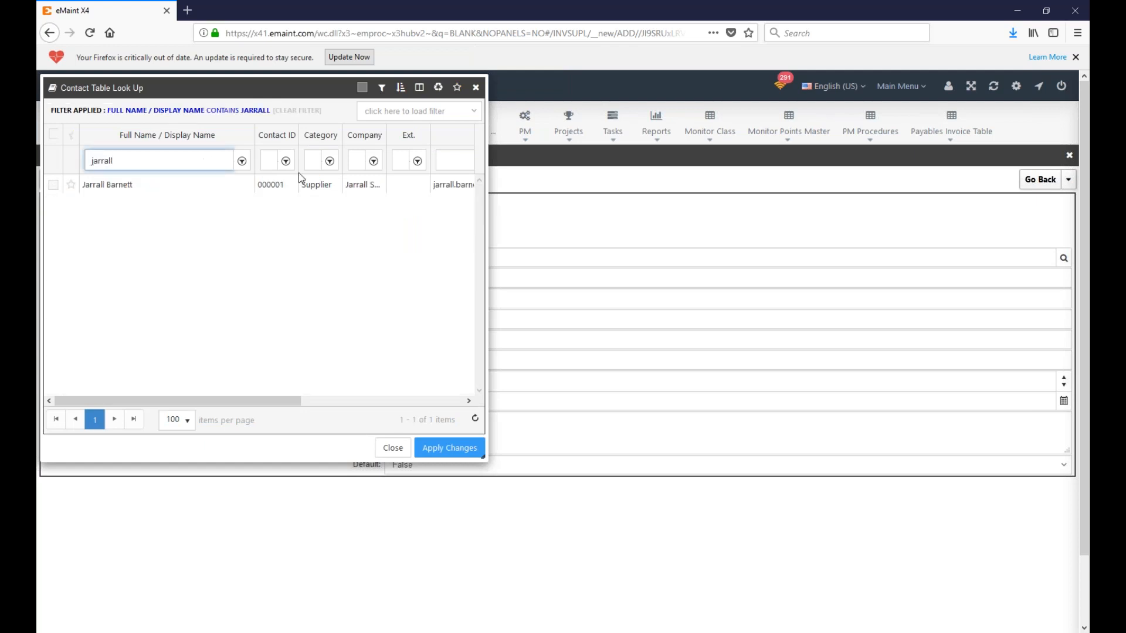
click(54, 186)
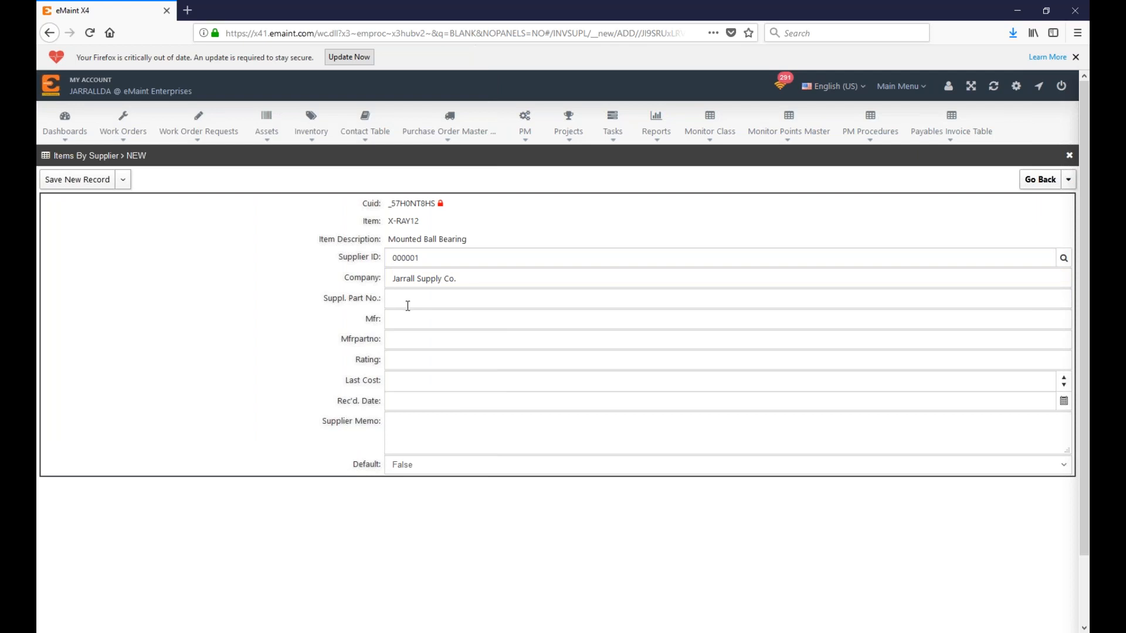
Step: Enter supplier part 123ABC, manufacturer part 432CBA and manufacturer Jarrall Manf. Co
click(430, 342)
click(446, 299)
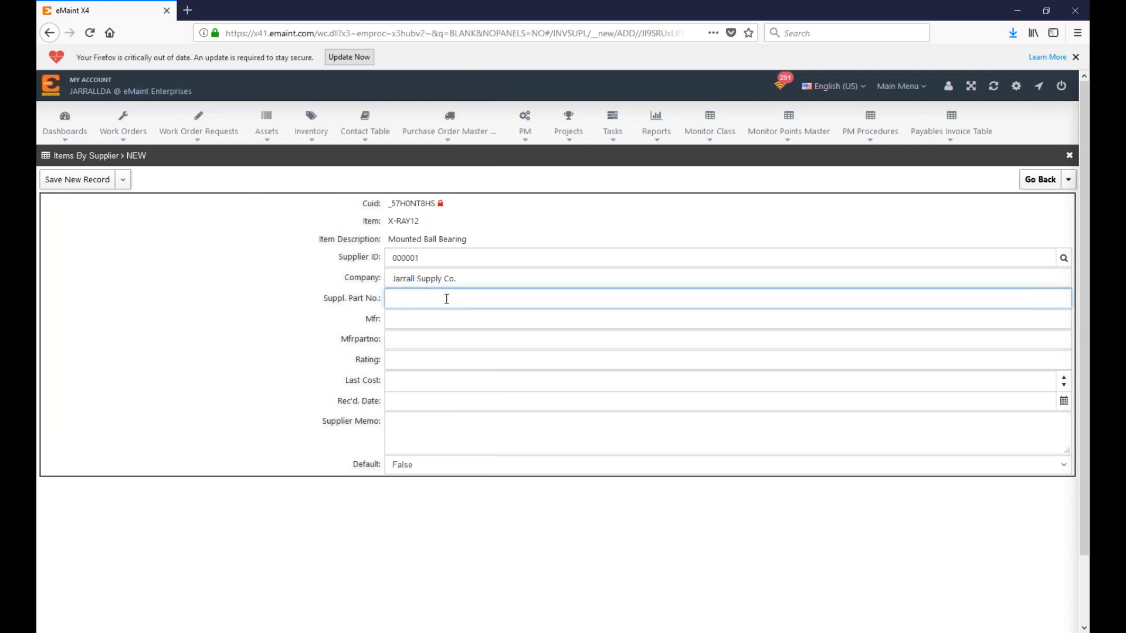
text(123ABC)
click(414, 343)
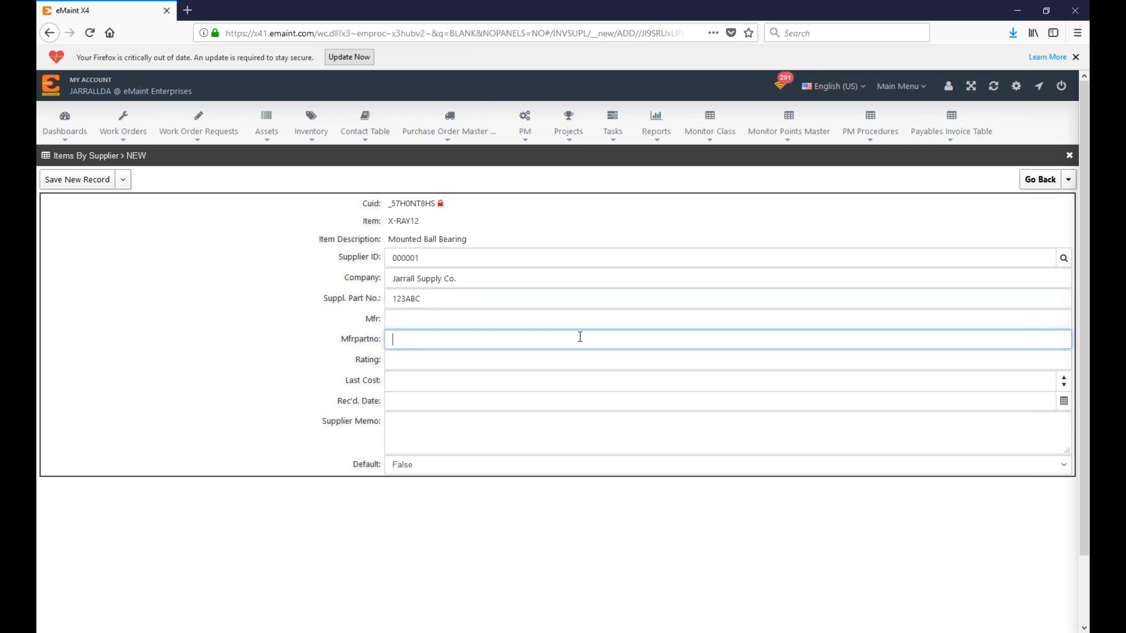
text(432CBA)
click(433, 319)
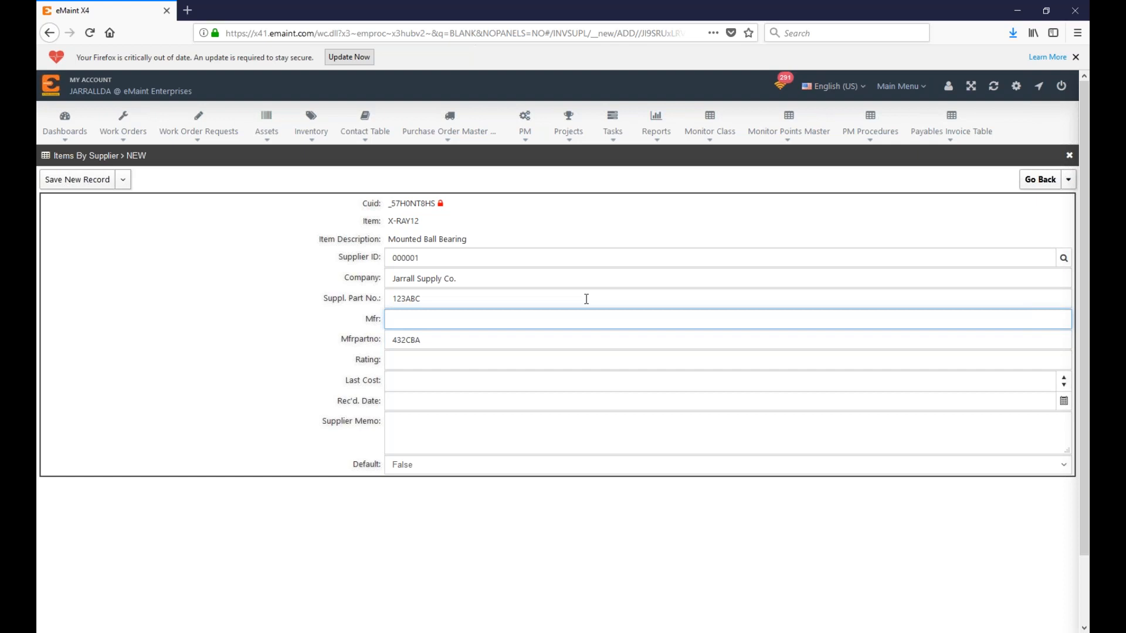
text(Jarrall Manf. Co.)
Step: Set Default to True and save the new supplier record
click(429, 501)
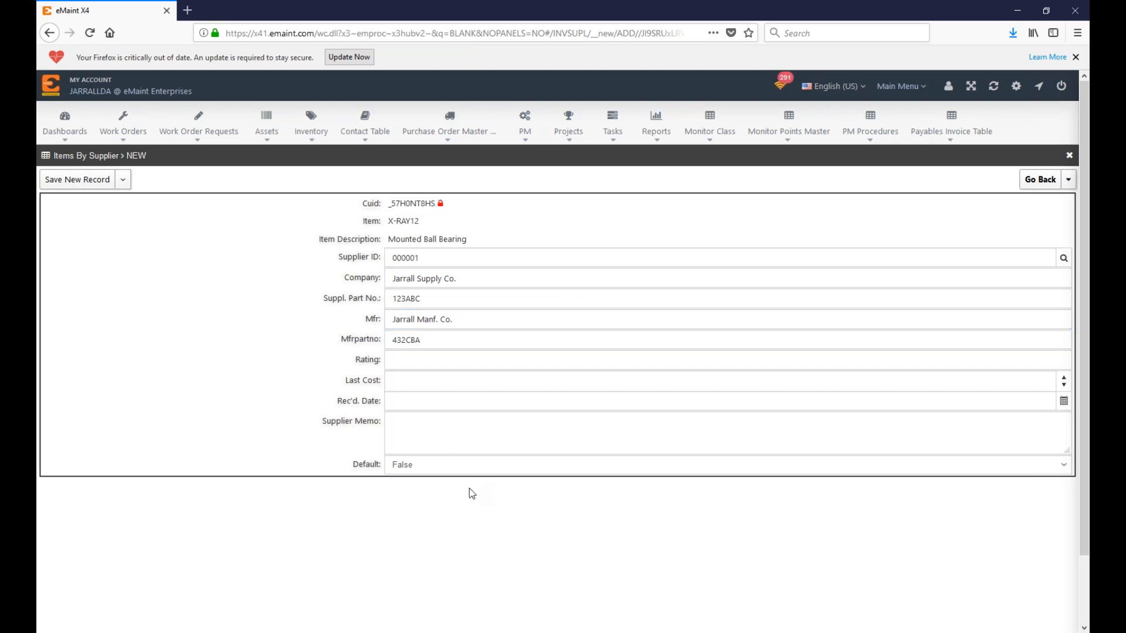
double_click(366, 464)
click(427, 471)
click(535, 505)
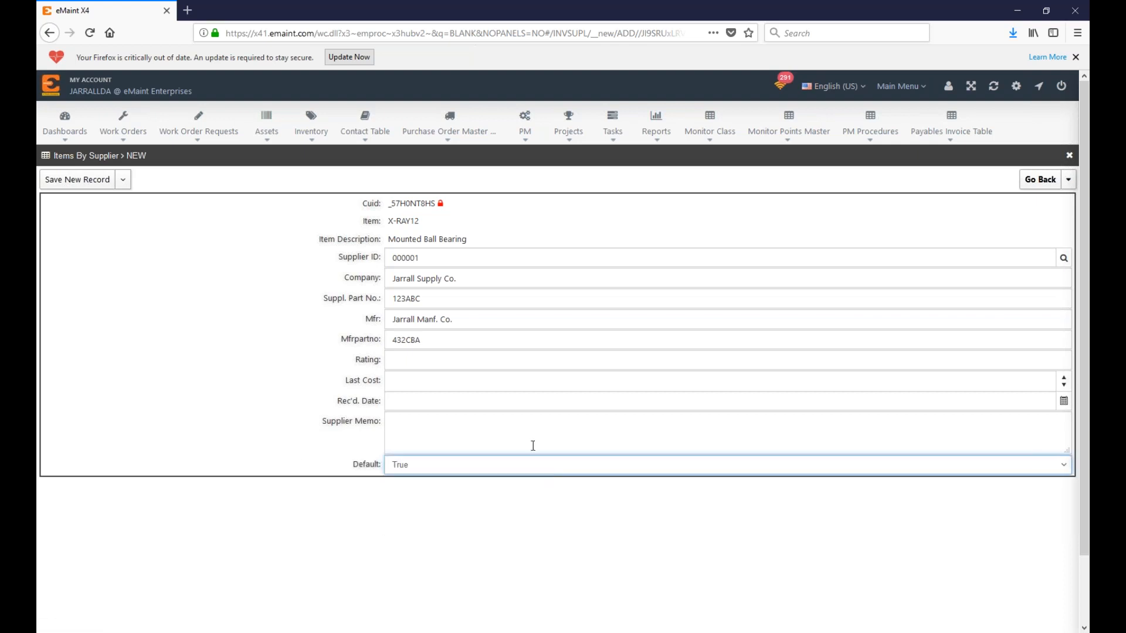
click(123, 179)
click(88, 196)
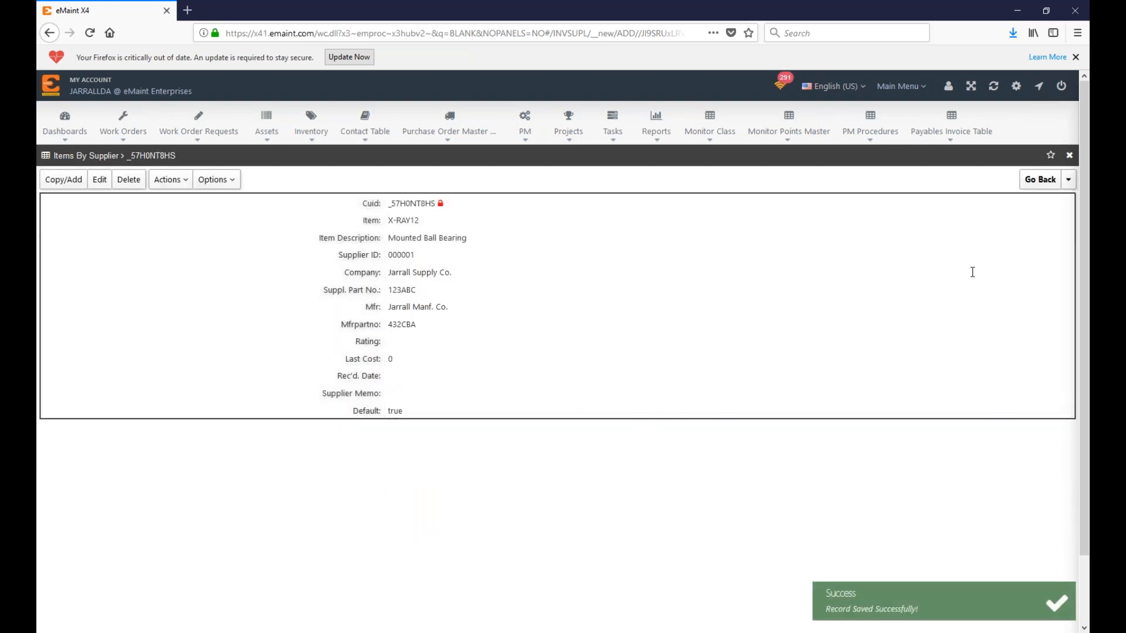
click(1039, 179)
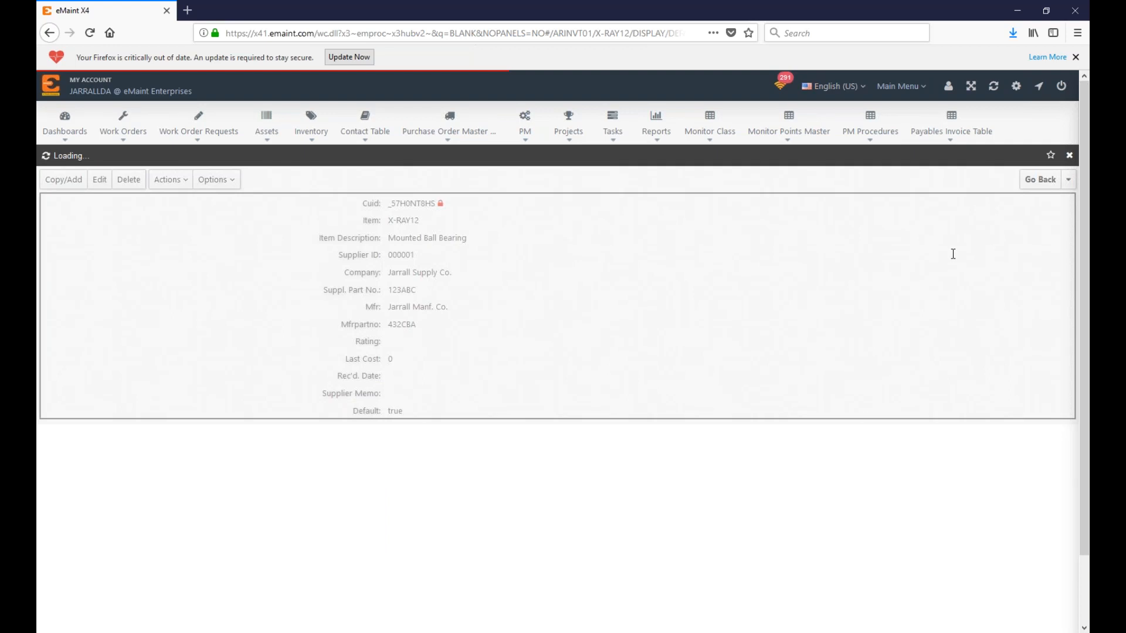
Step: Scroll through X-RAY12's Item Suppliers panel and details to confirm Jarrall Supply Co. is default
scroll(1013, 303, down, 8)
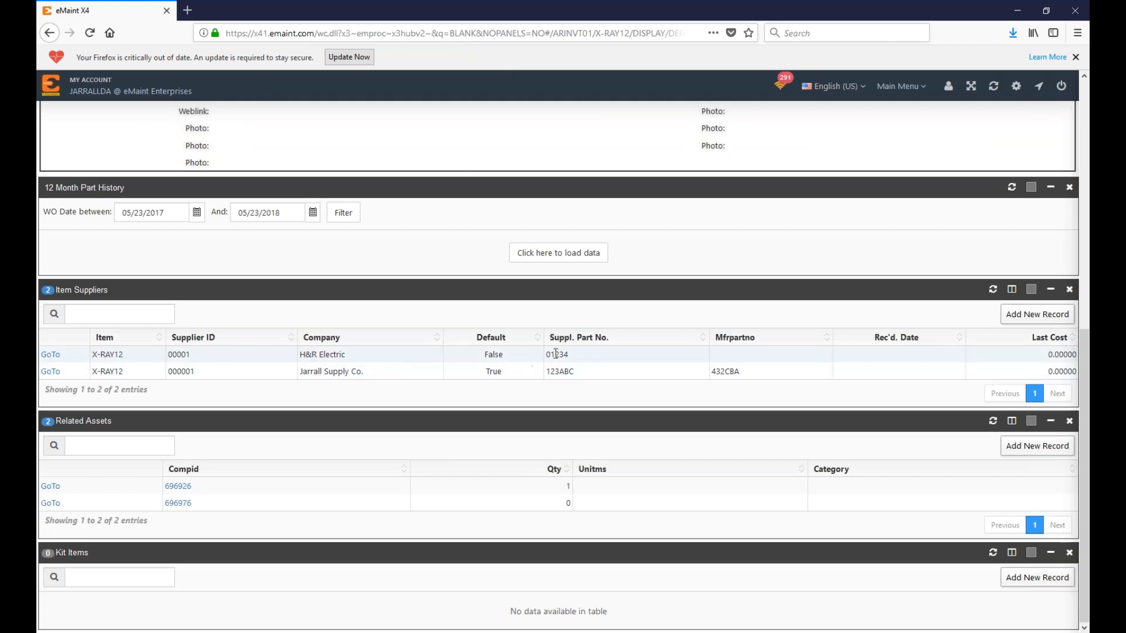
scroll(379, 359, up, 5)
scroll(610, 509, up, 1)
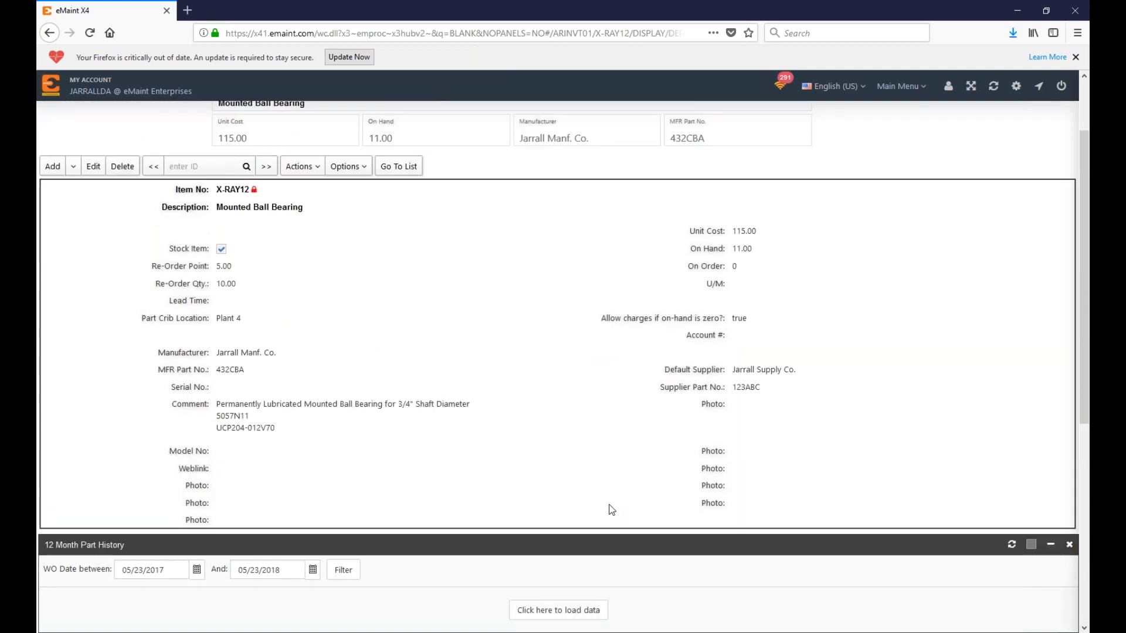
scroll(611, 509, up, 2)
scroll(609, 516, down, 5)
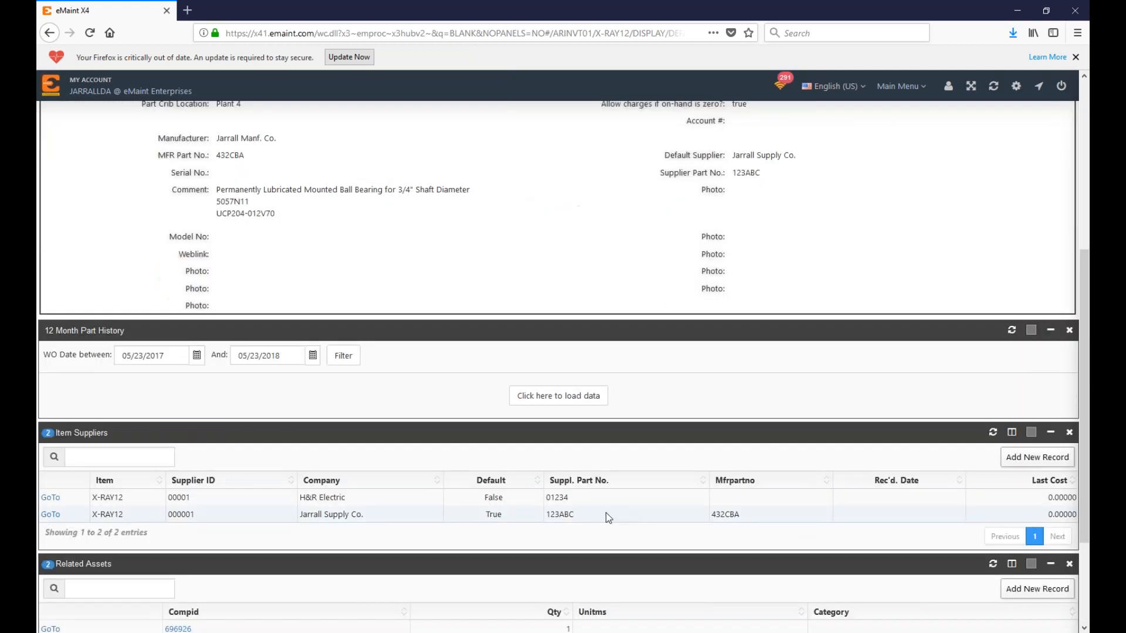
scroll(612, 516, up, 5)
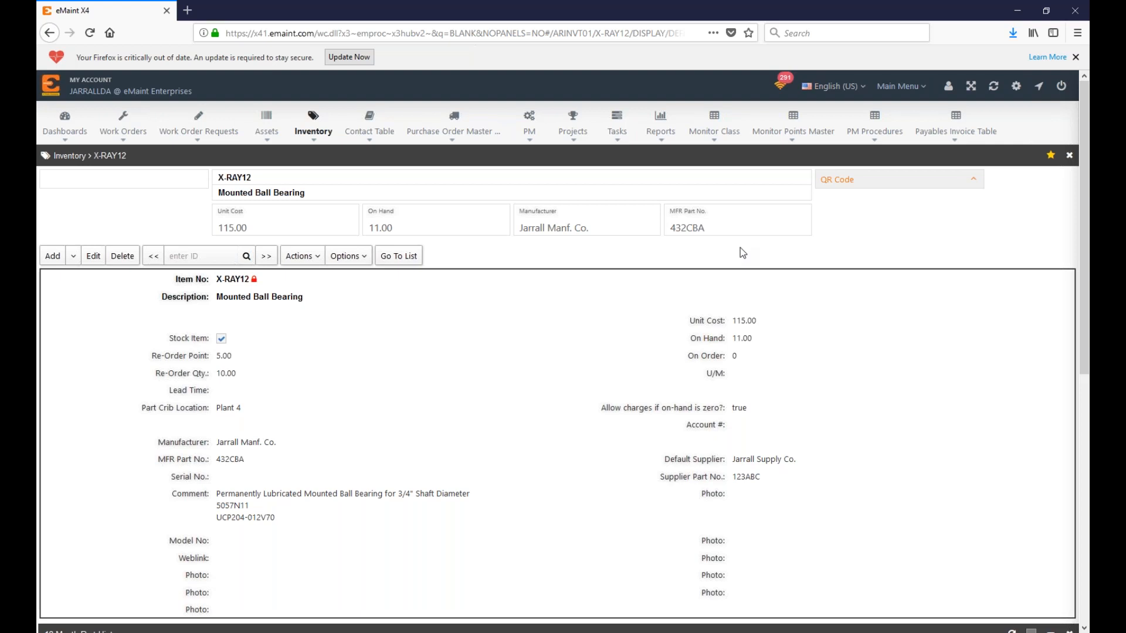
Step: Open the empty Purchase Order Master File list
mouse_move(457, 131)
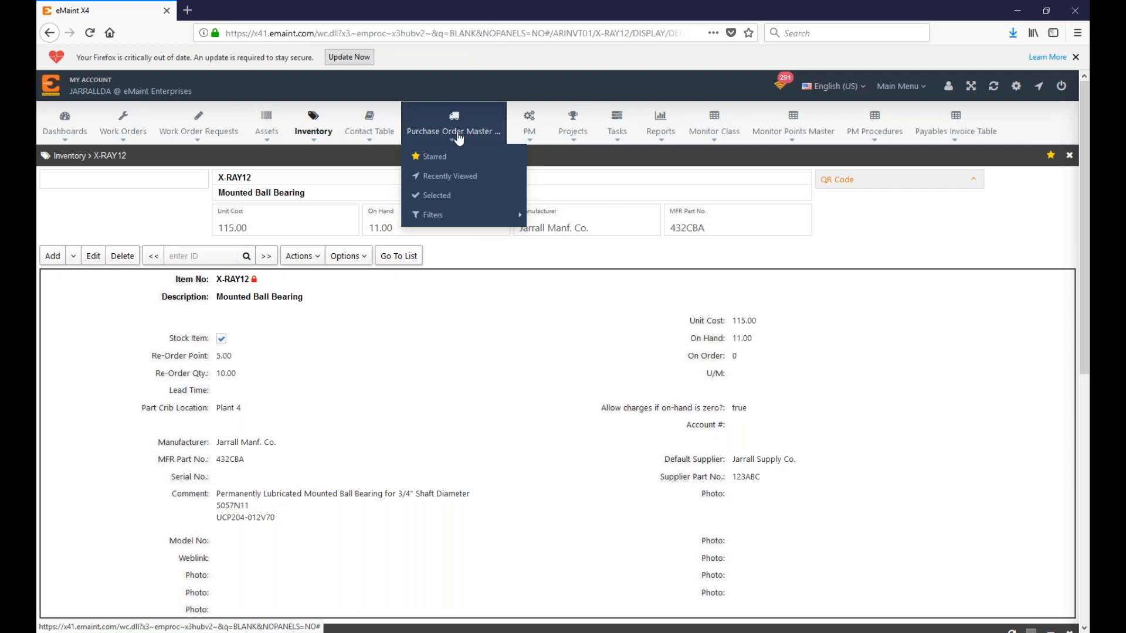
click(458, 132)
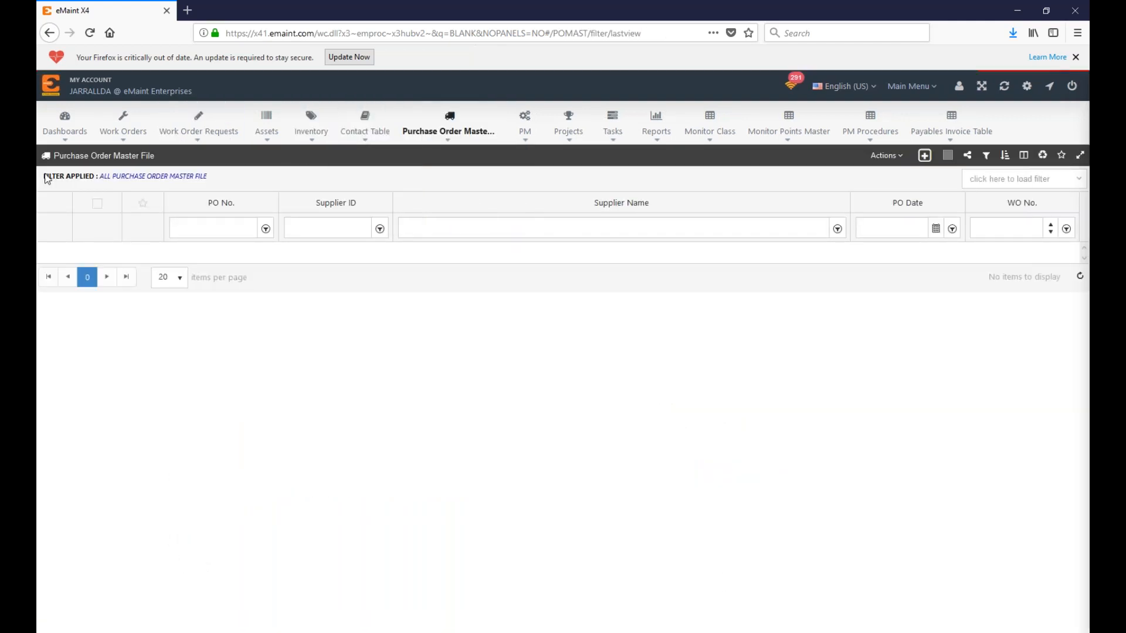
mouse_move(460, 130)
Step: Look through Manage Tables without changes, then open a blank purchase order form
click(959, 86)
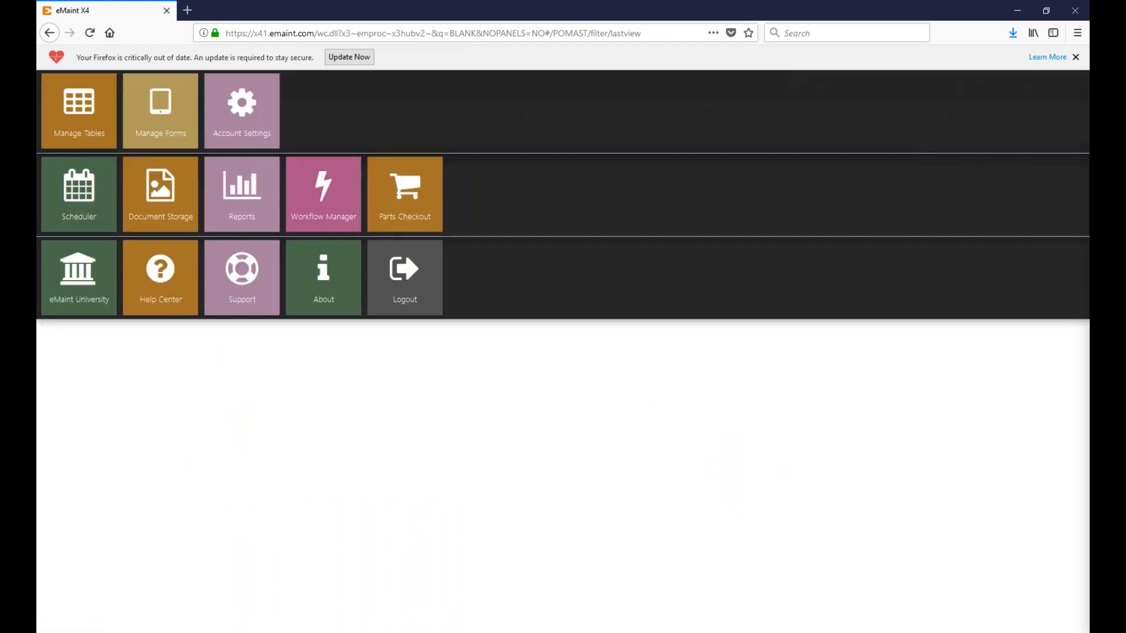
click(73, 130)
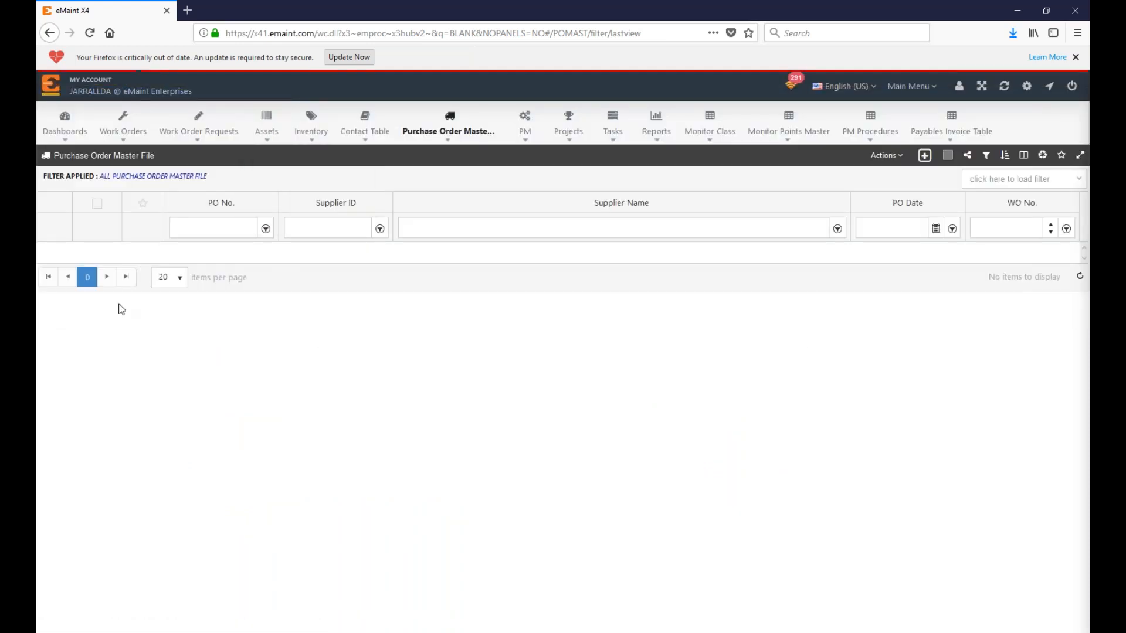
scroll(392, 264, down, 4)
scroll(404, 263, up, 4)
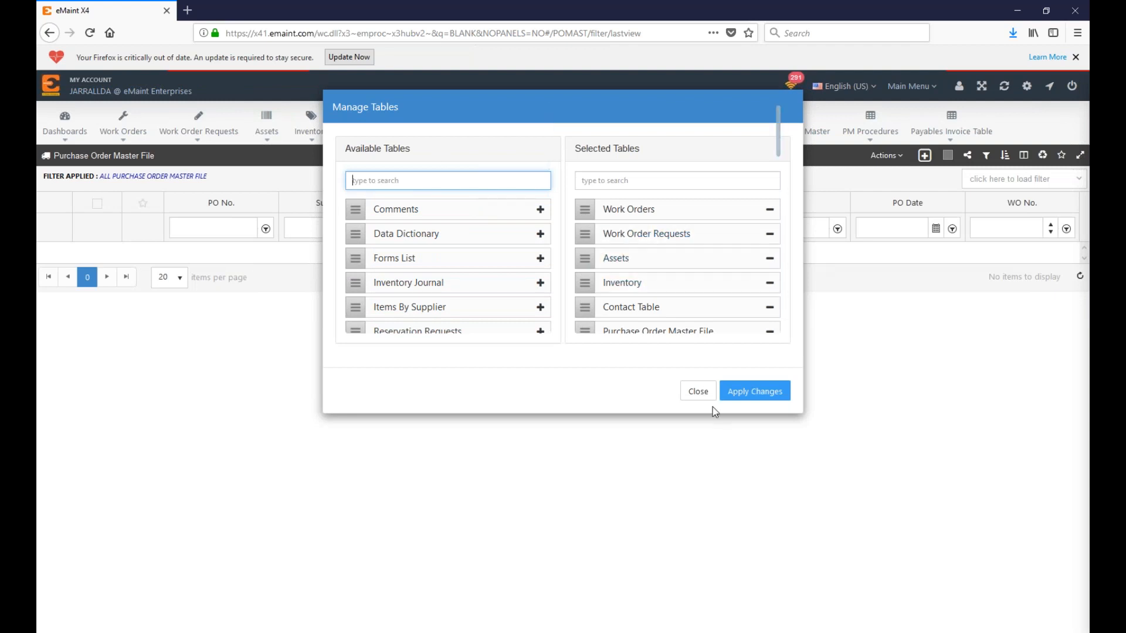
click(697, 392)
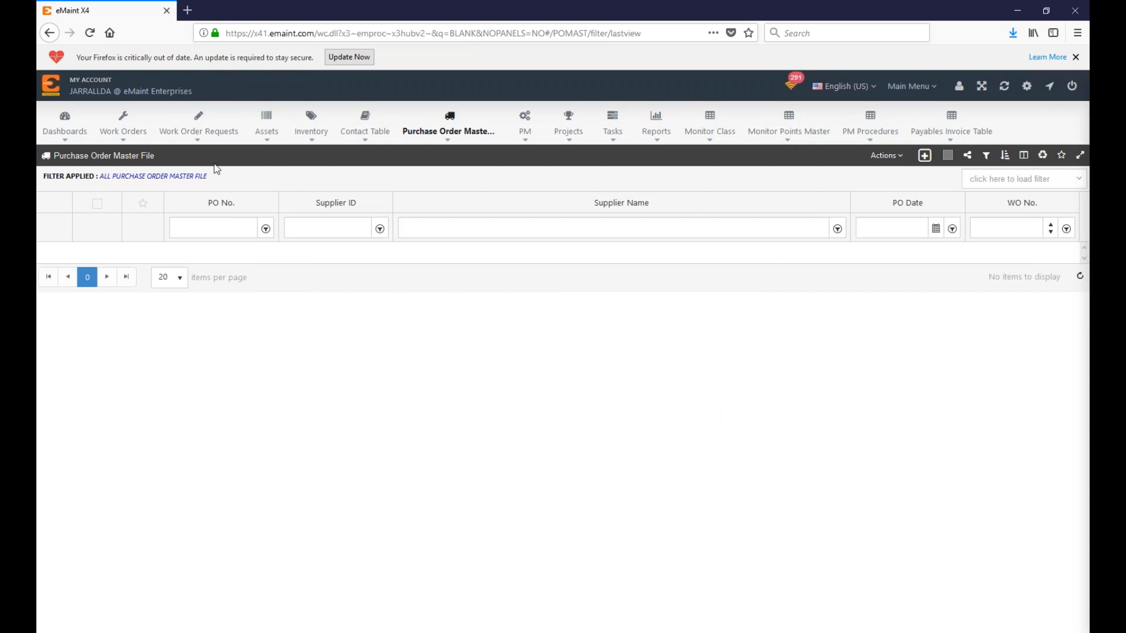
click(924, 157)
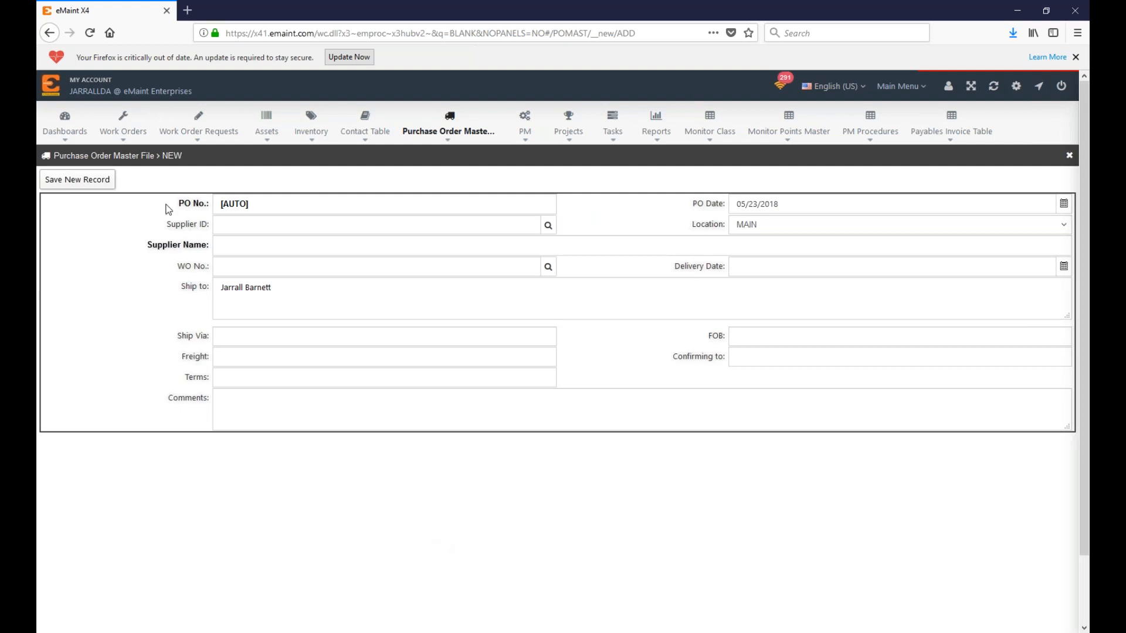
Step: Leave the PO number on AUTO and set the supplier to Jarrall Supply Co
drag(175, 203, 212, 206)
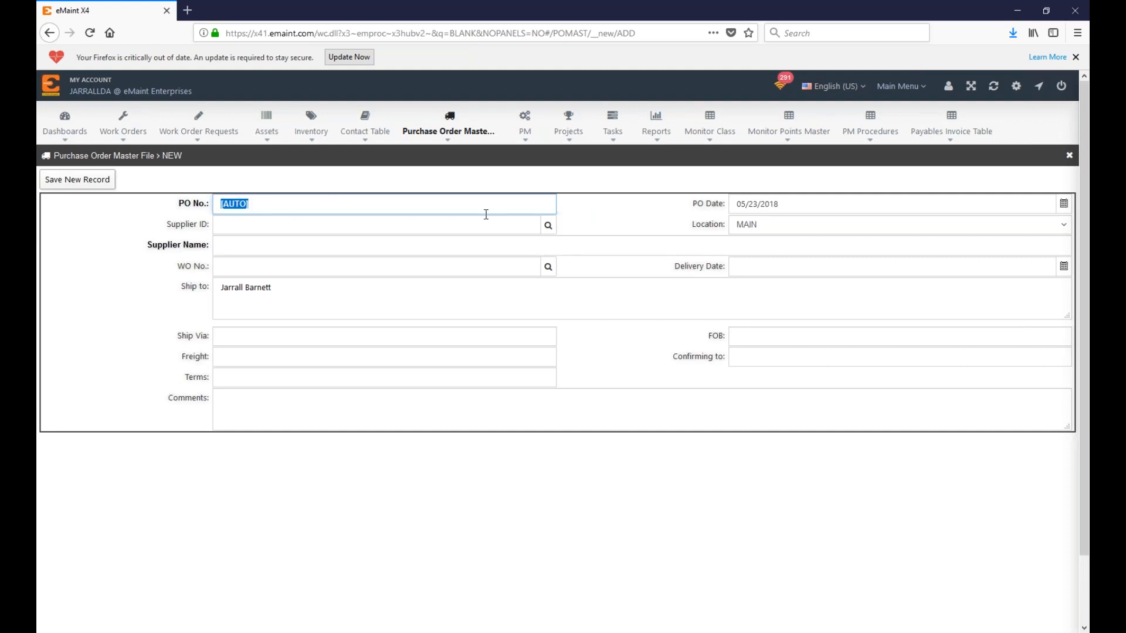
click(160, 229)
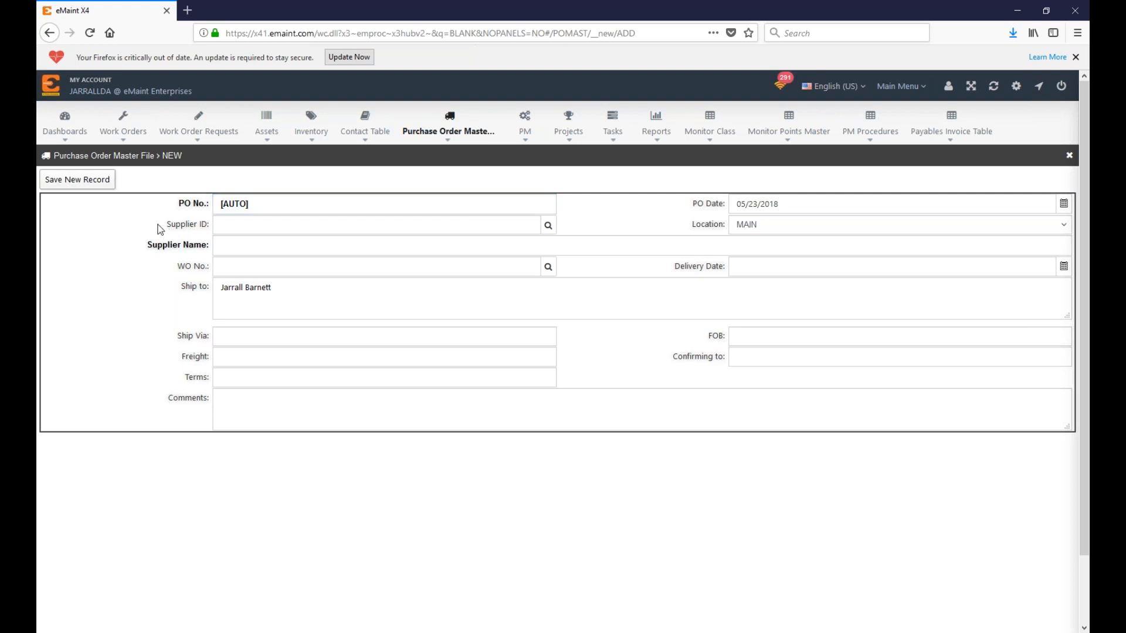
click(550, 228)
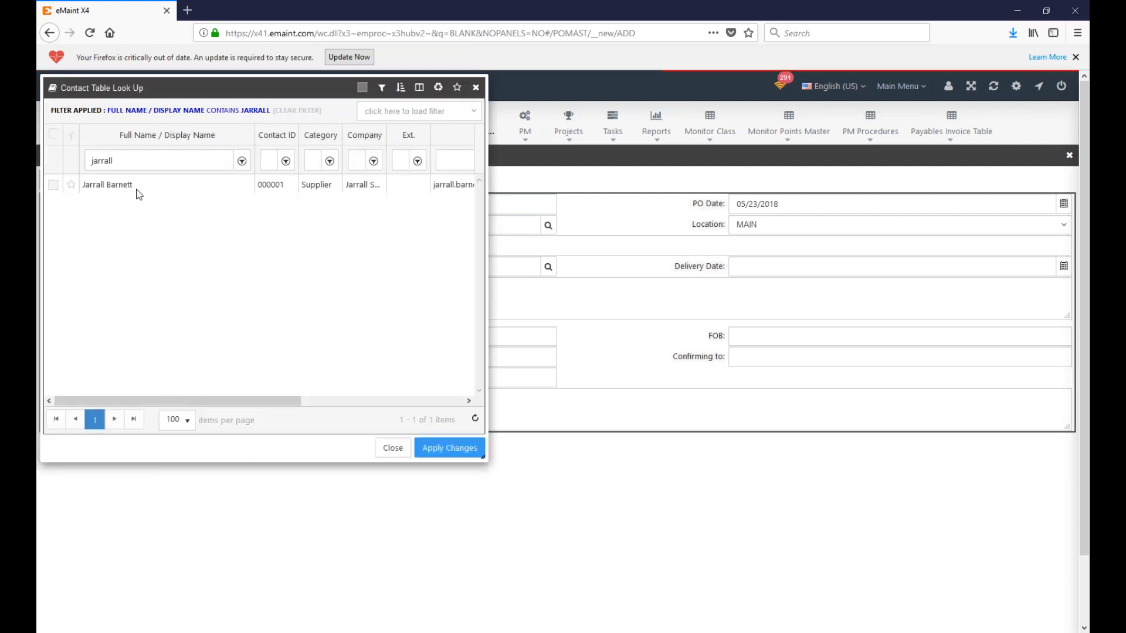
click(53, 185)
click(451, 449)
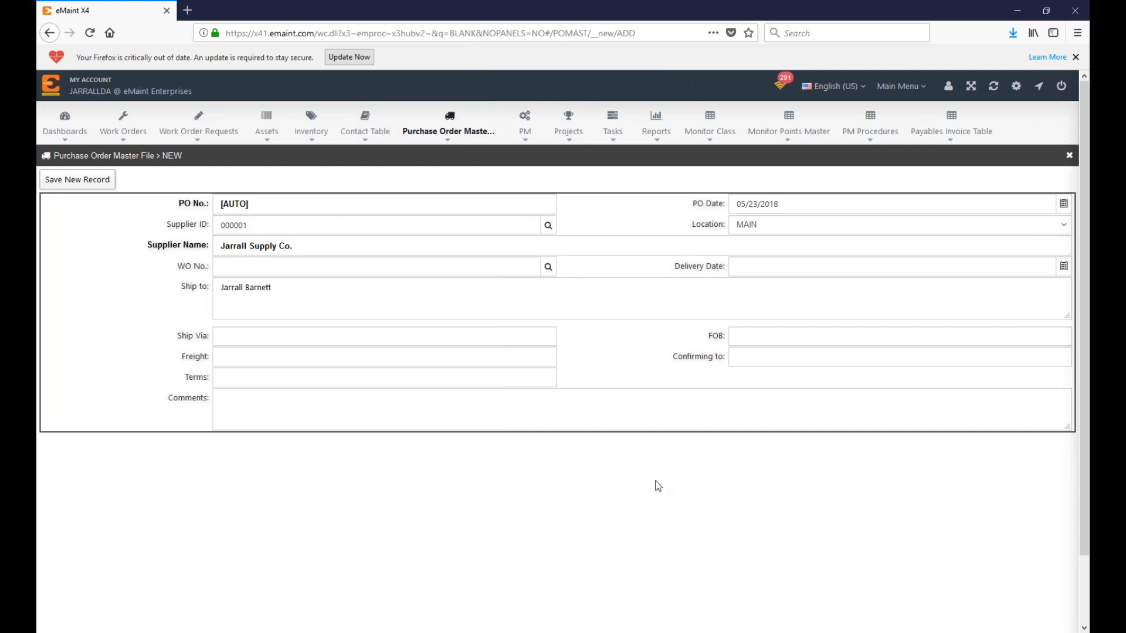
Step: Set the delivery date to 05/25/2018 and save purchase order 00001
drag(158, 271, 214, 270)
click(1064, 266)
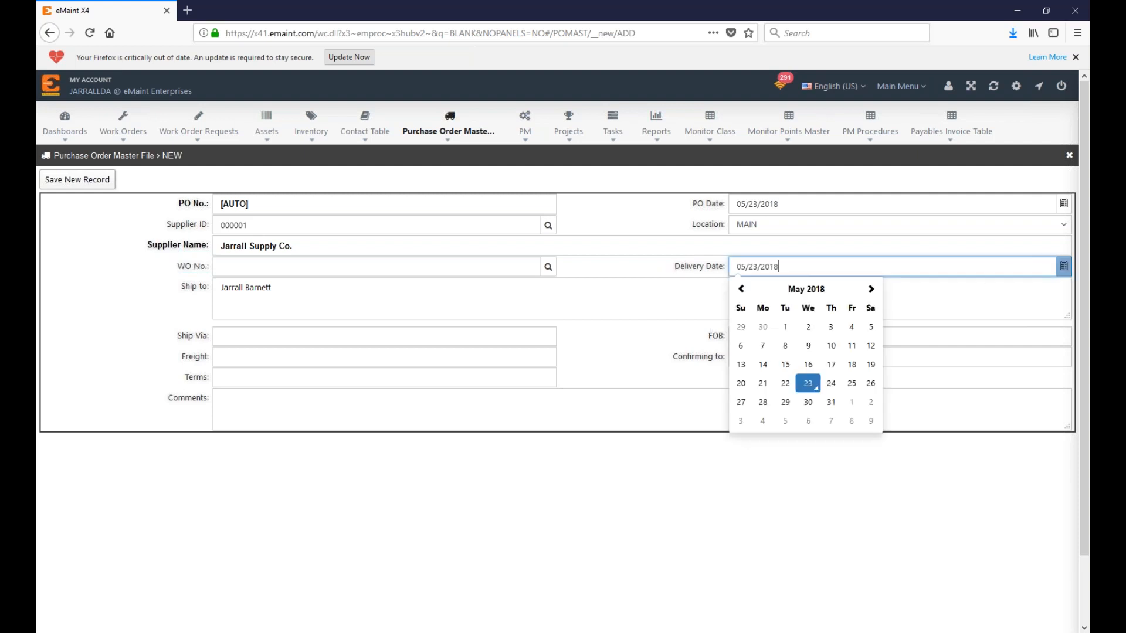
click(853, 385)
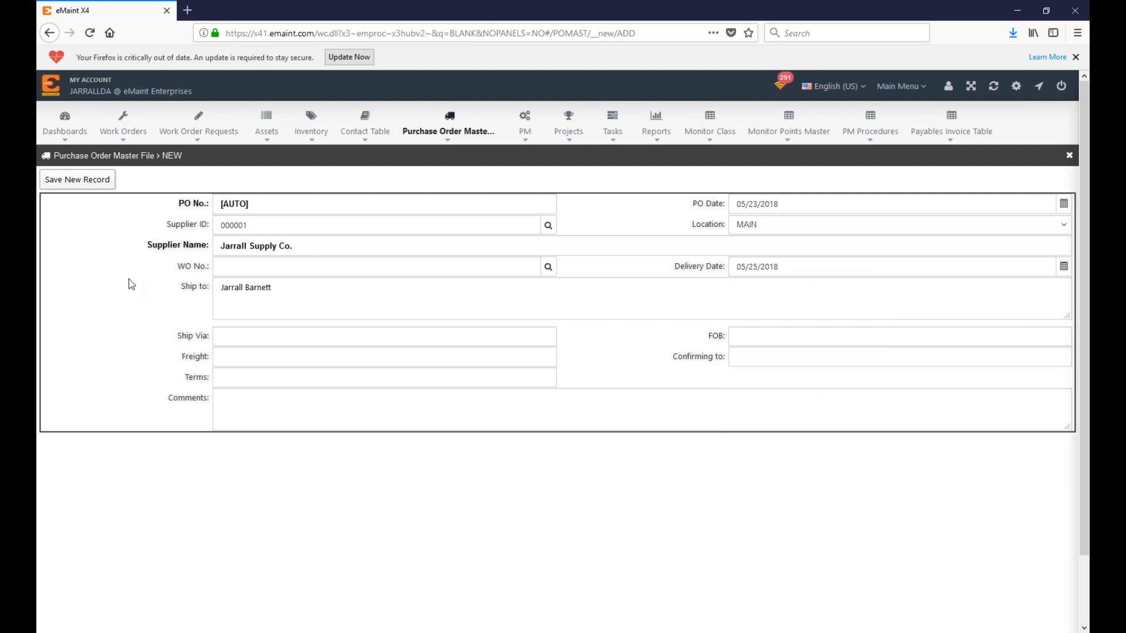
click(88, 179)
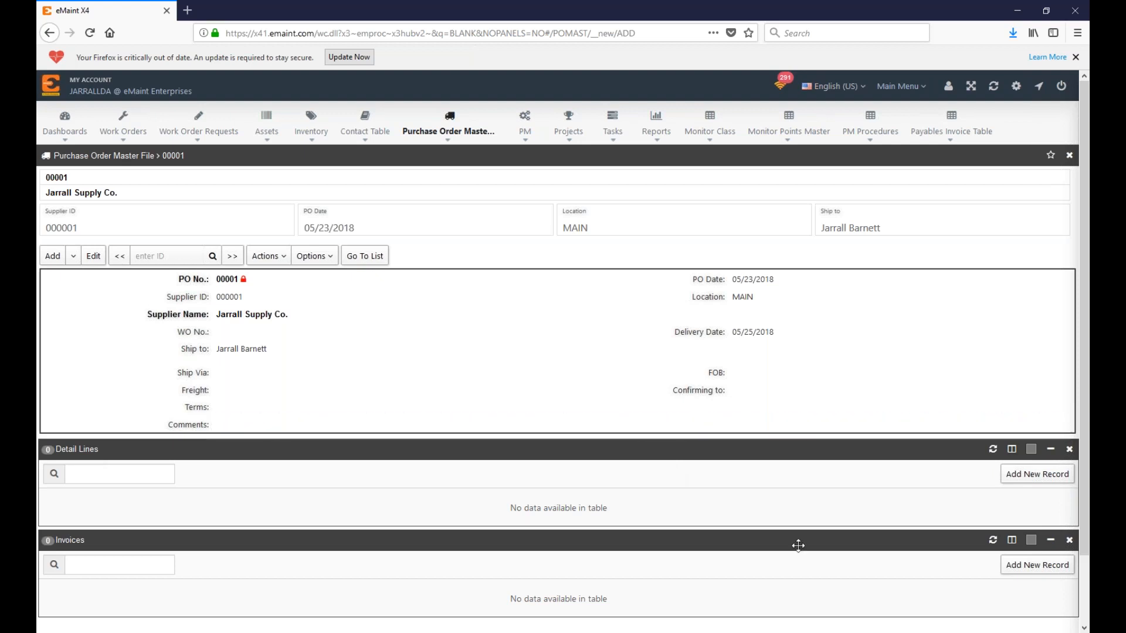
Step: Start a detail line on PO 00001 and look at the X-RAY12 inventory record
click(1045, 479)
click(1045, 478)
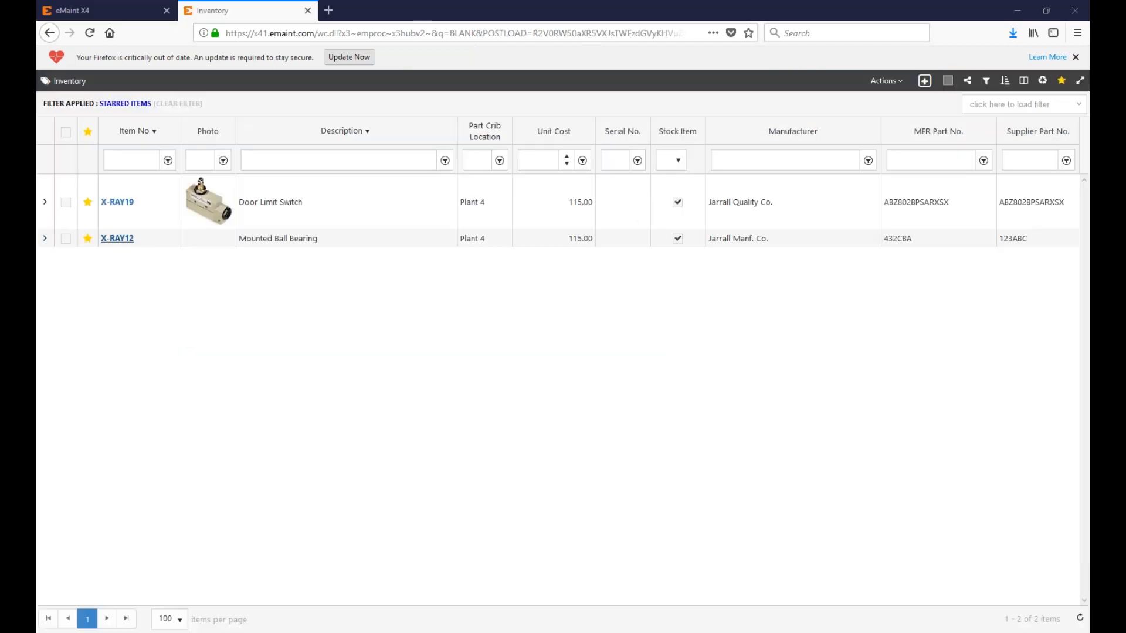
click(117, 240)
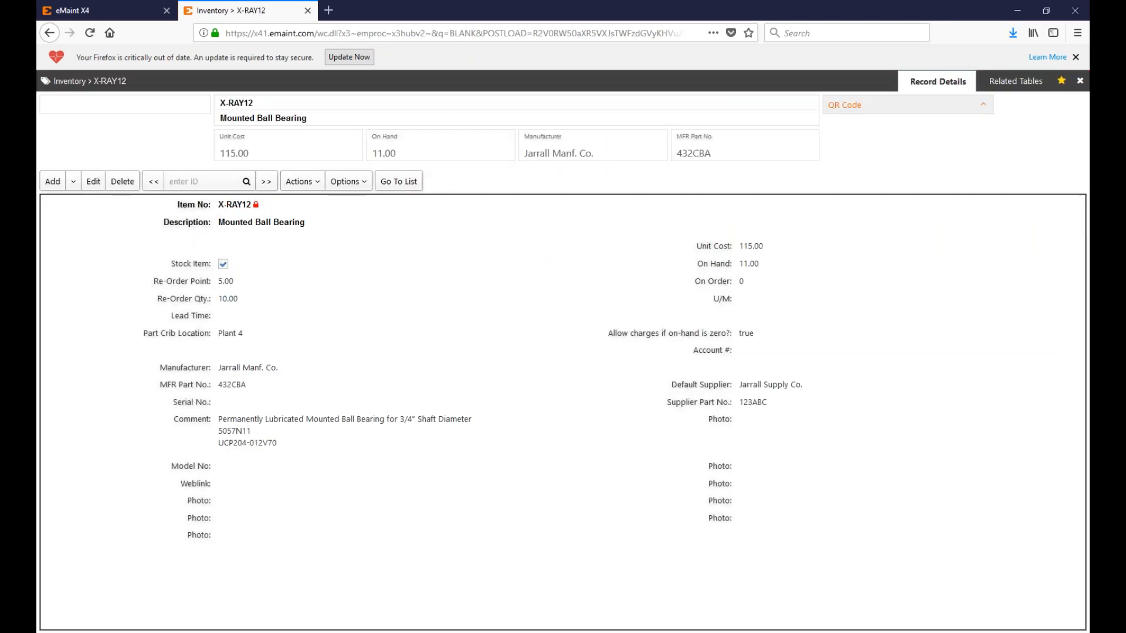
Step: Close the X-RAY12 record and begin a fresh detail line on PO 00001
mouse_move(447, 6)
mouse_down()
mouse_move(521, 71)
mouse_move(1088, 77)
mouse_move(596, 5)
mouse_move(431, 1)
mouse_up()
click(105, 11)
click(257, 14)
click(307, 10)
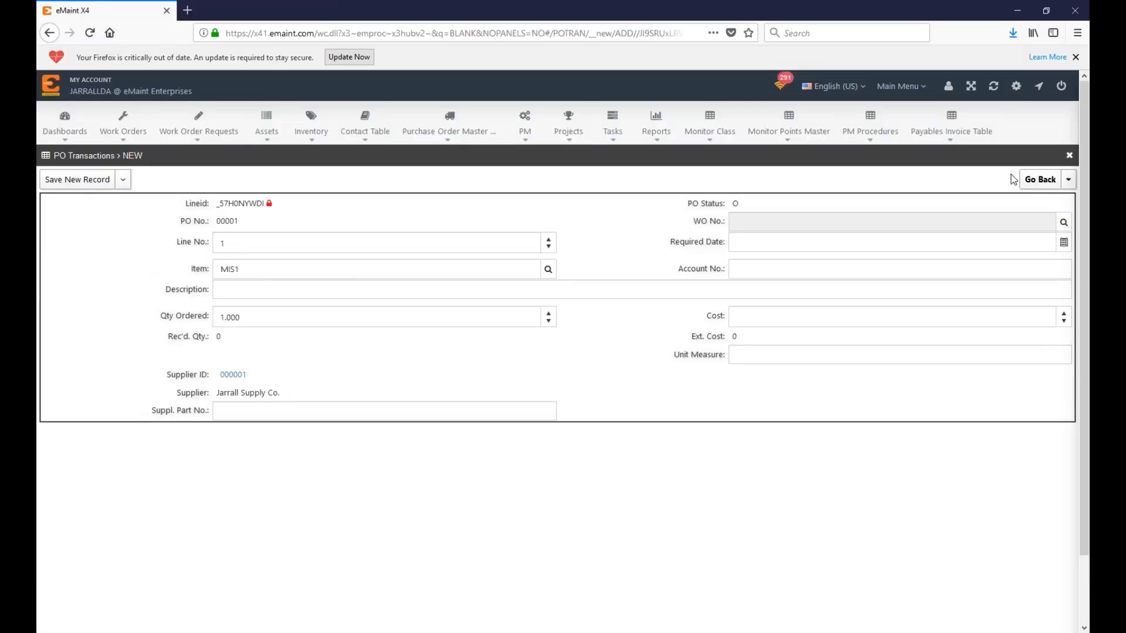
click(1041, 180)
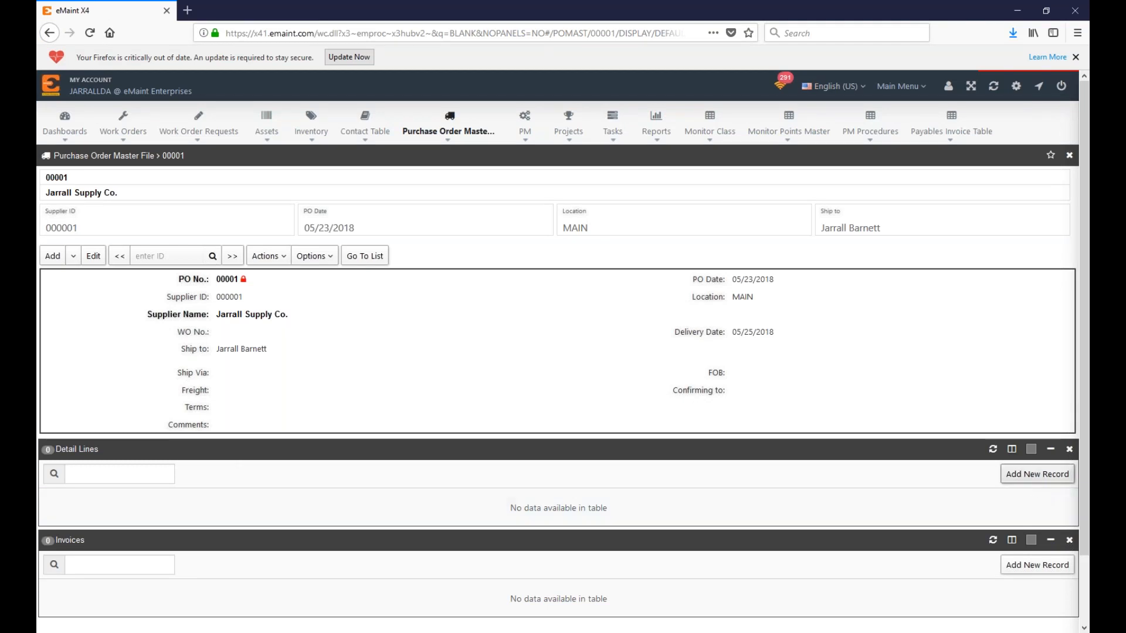
click(1036, 473)
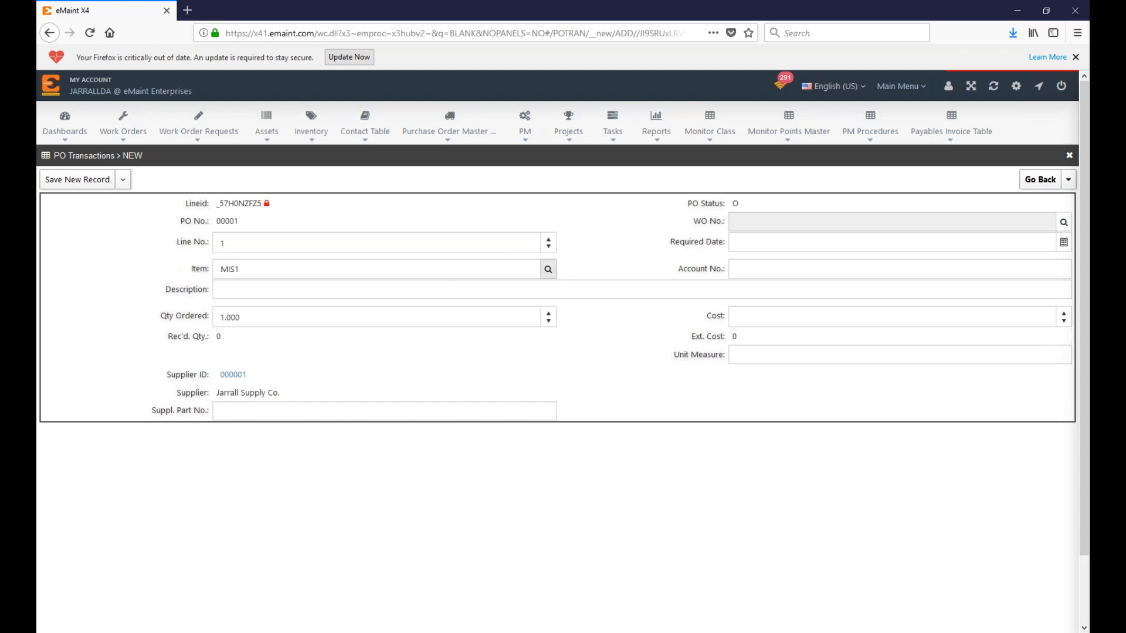
Step: Fill line 1's item with X-RAY12 Mounted Ball Bearing, found by filtering the inventory lookup
click(549, 270)
click(241, 167)
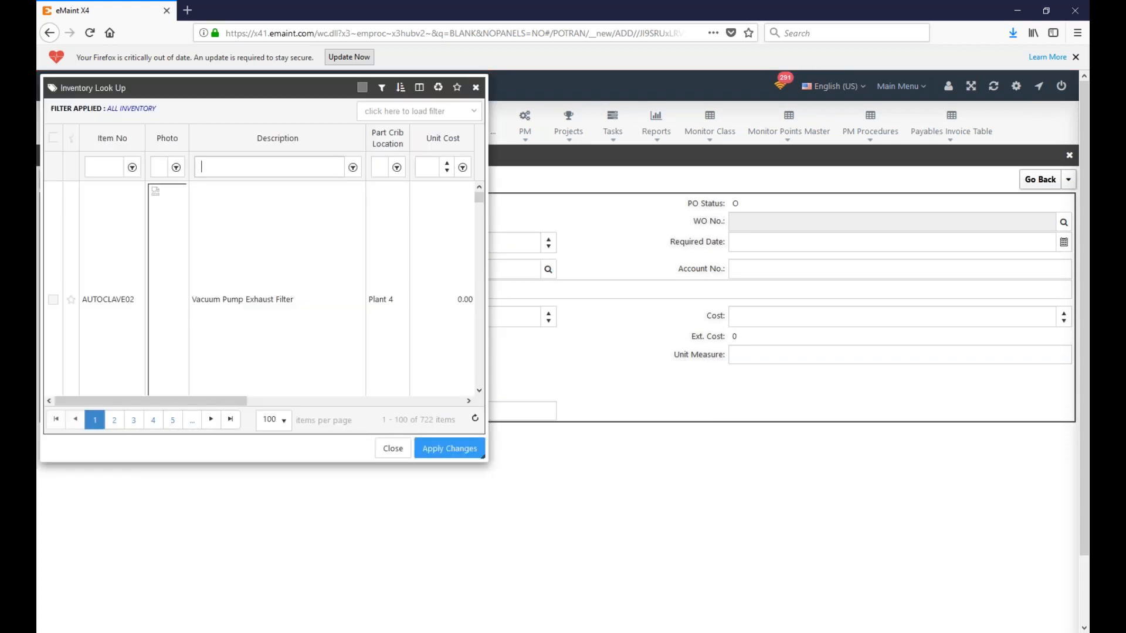
click(109, 169)
text(x-ray)
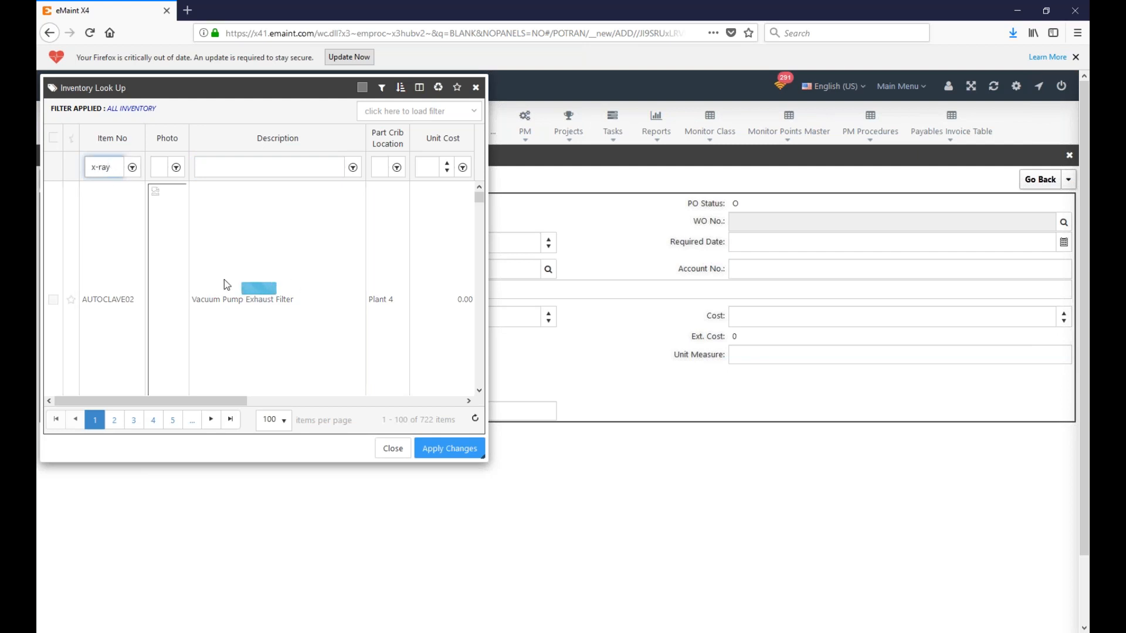
text(12)
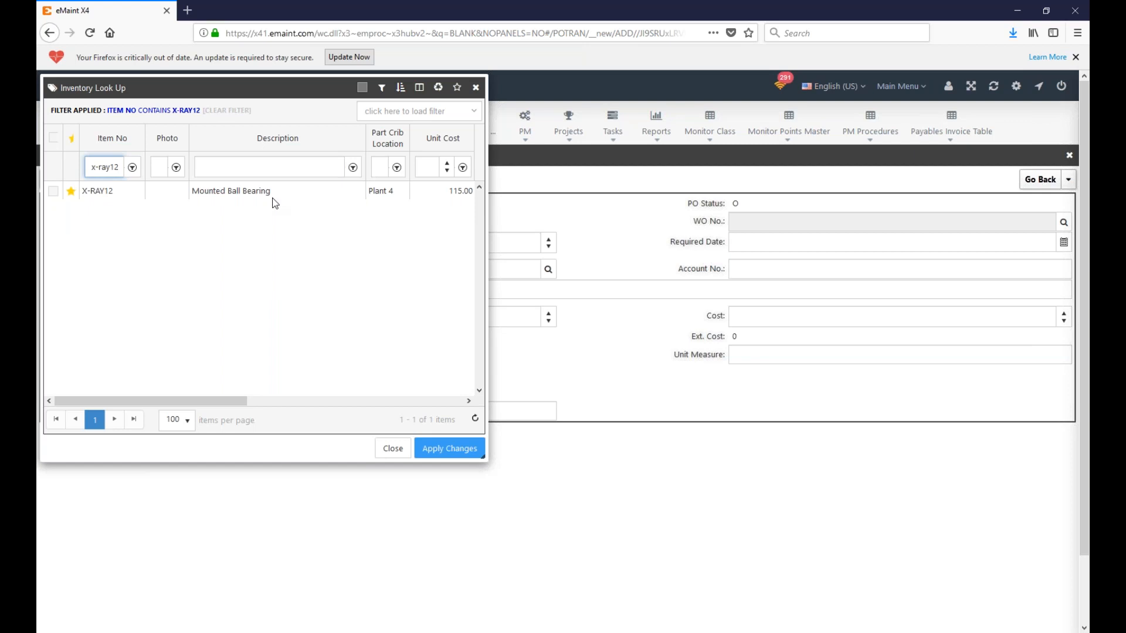
click(52, 190)
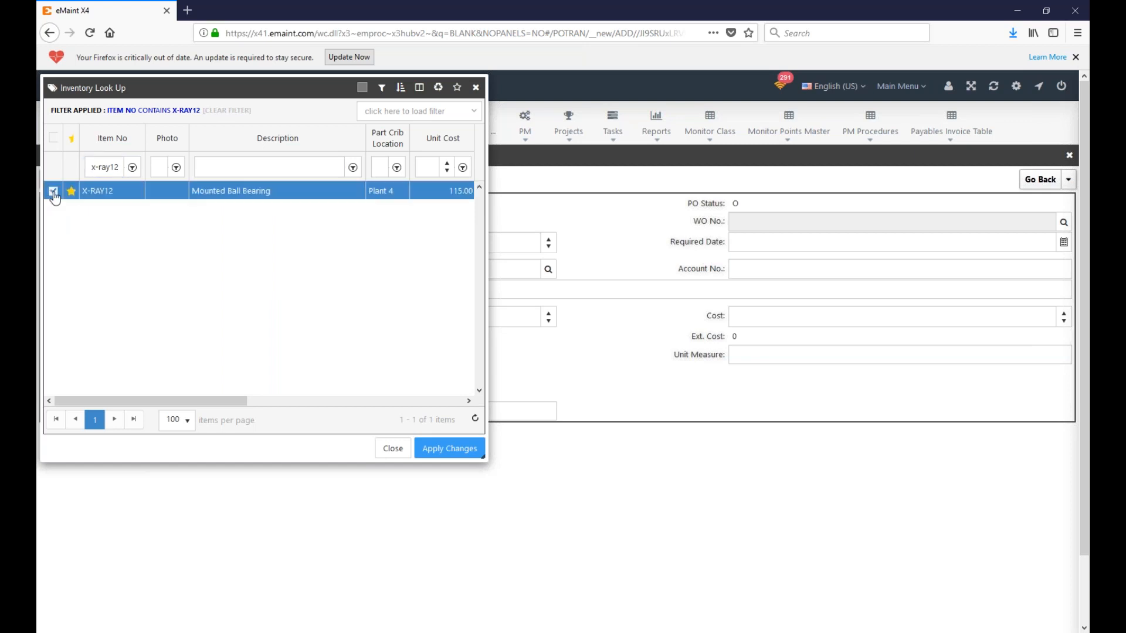
click(449, 448)
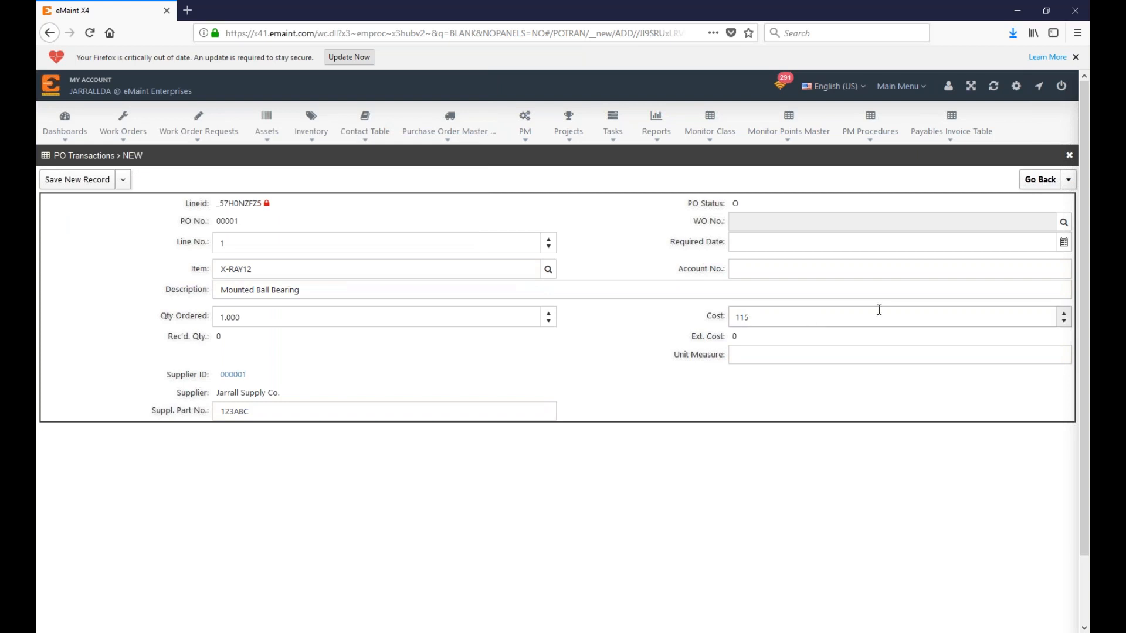
Step: Keep cost 115, set unit EACH and quantity 5, and save the line
click(788, 318)
key(ctrl+a)
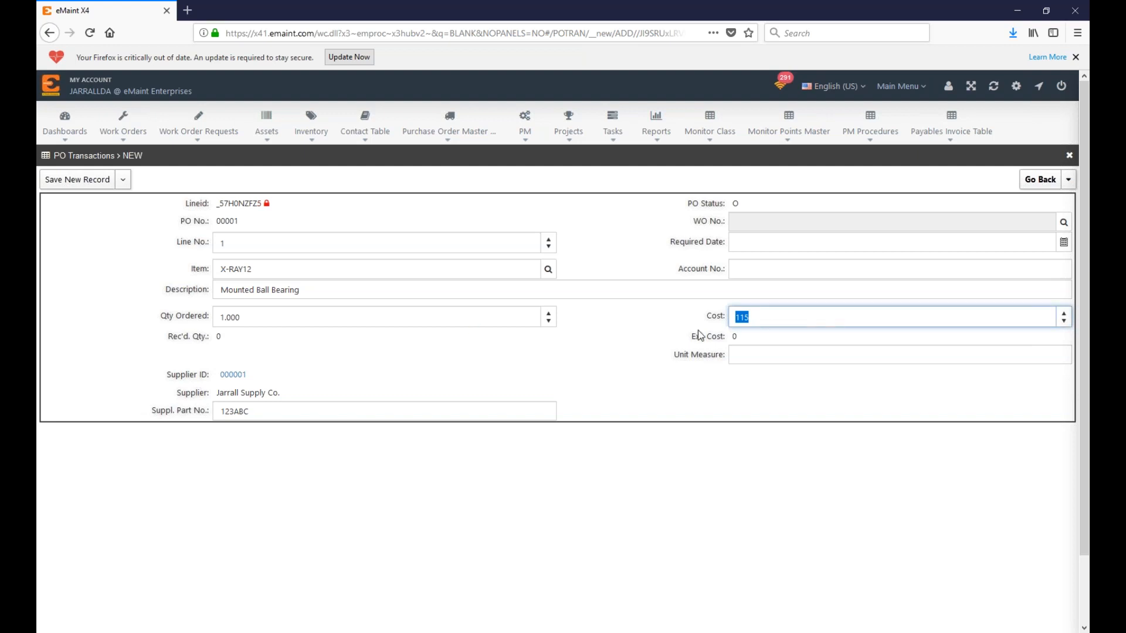
key(Tab)
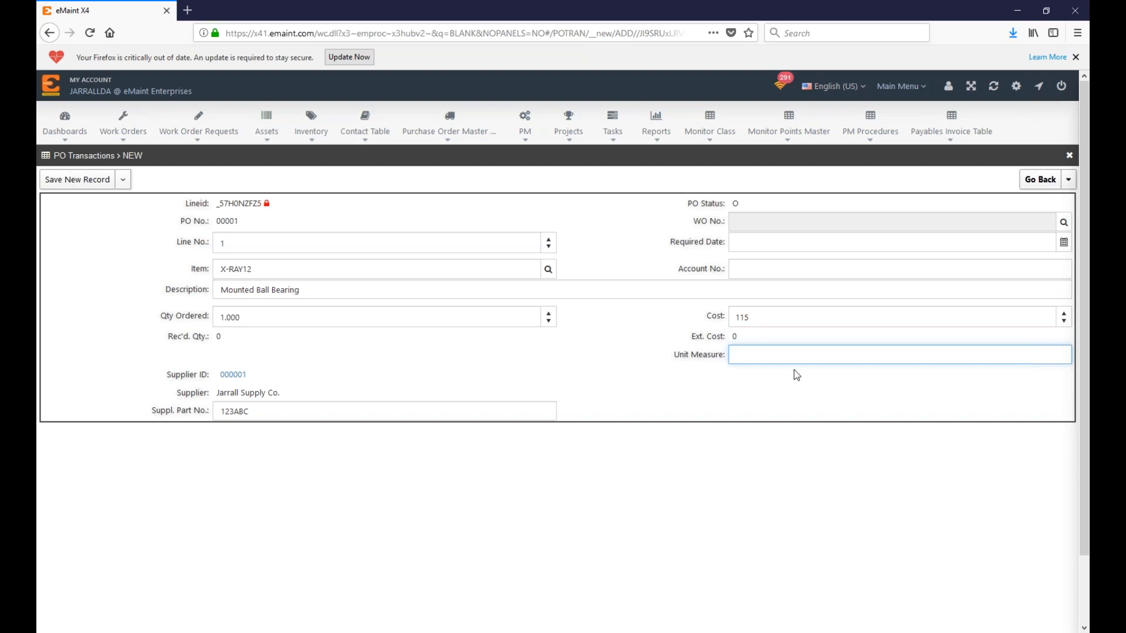
text(EACH)
drag(142, 317, 233, 317)
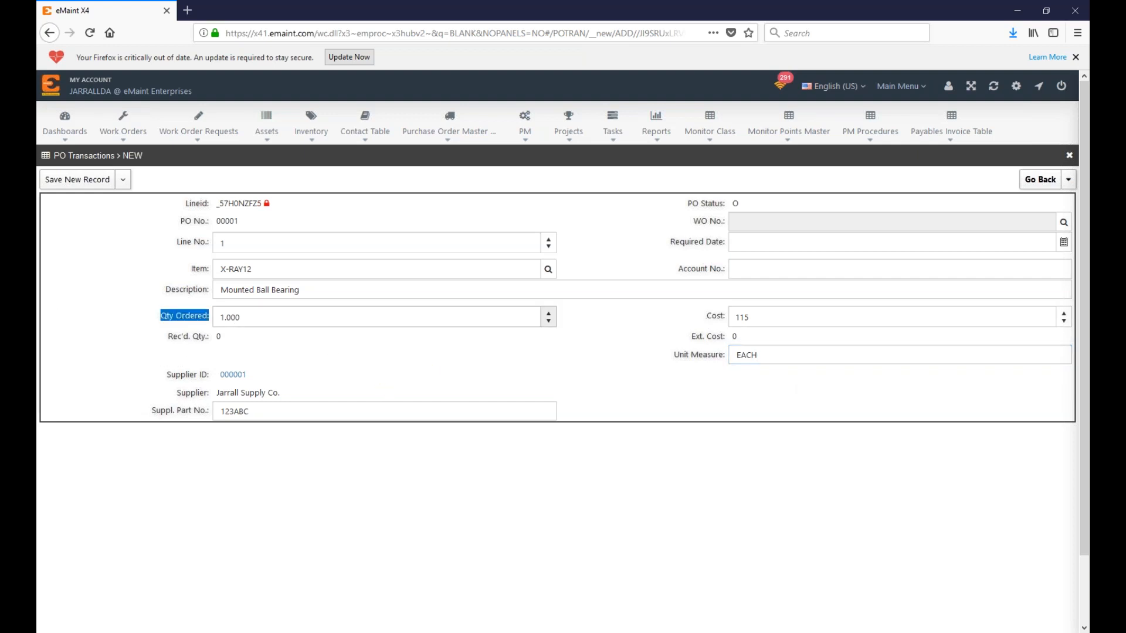
click(533, 317)
text(3)
drag(402, 320, 163, 313)
key(BackSpace)
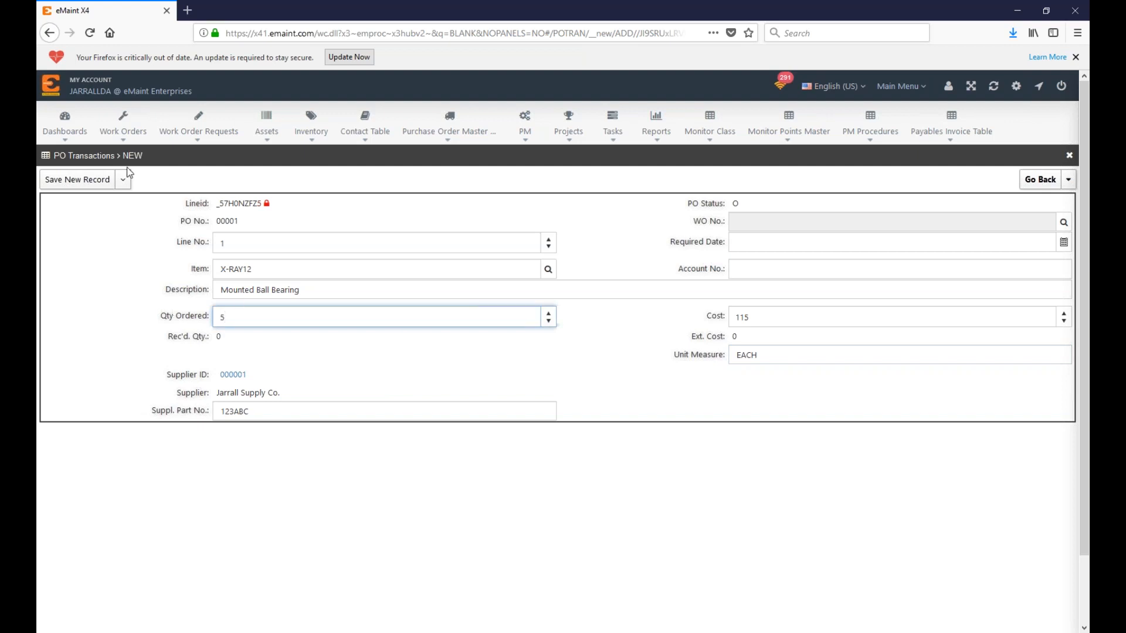
click(587, 379)
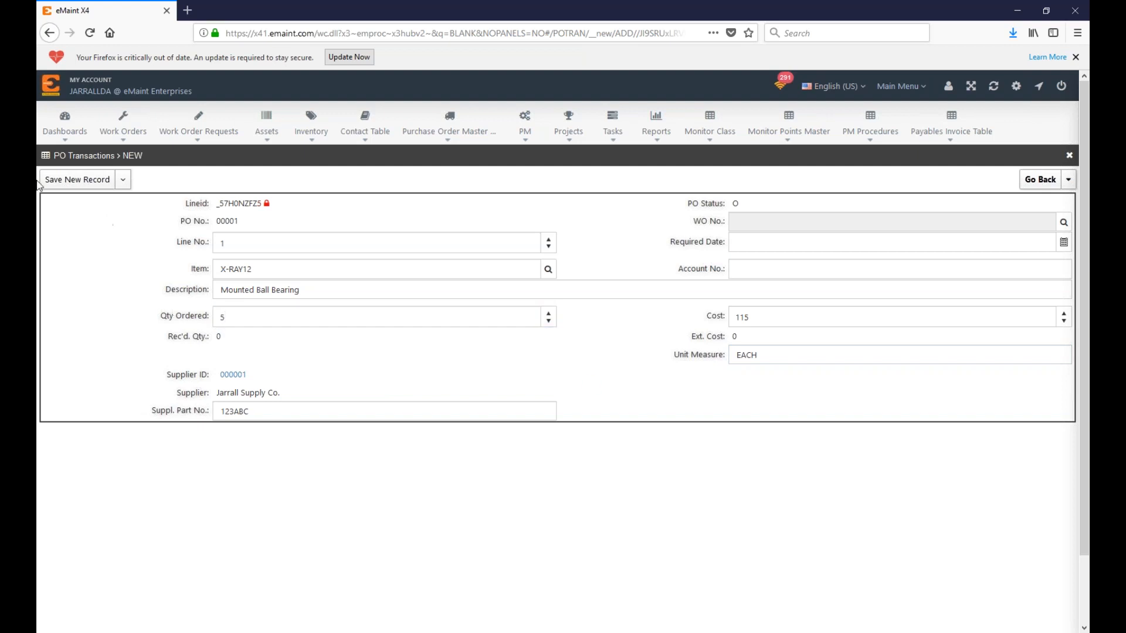
click(80, 181)
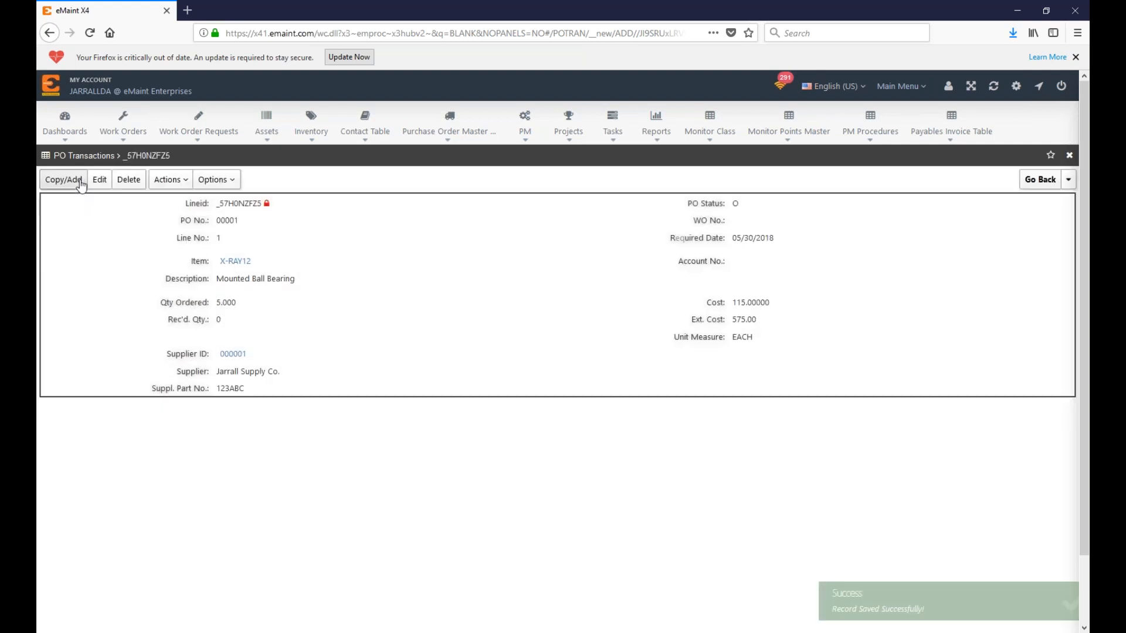
Step: Save line 2 on PO 00001: AUTOCLAVE02 Vacuum Pump Exhaust Filter, quantity 5
click(1040, 180)
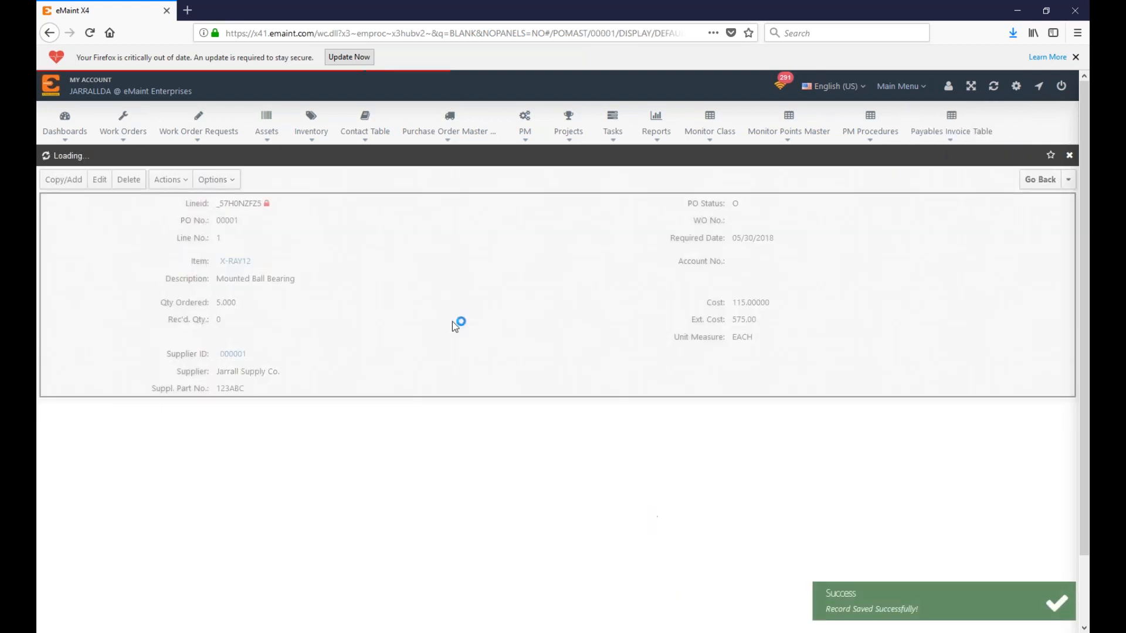
scroll(746, 528, down, 2)
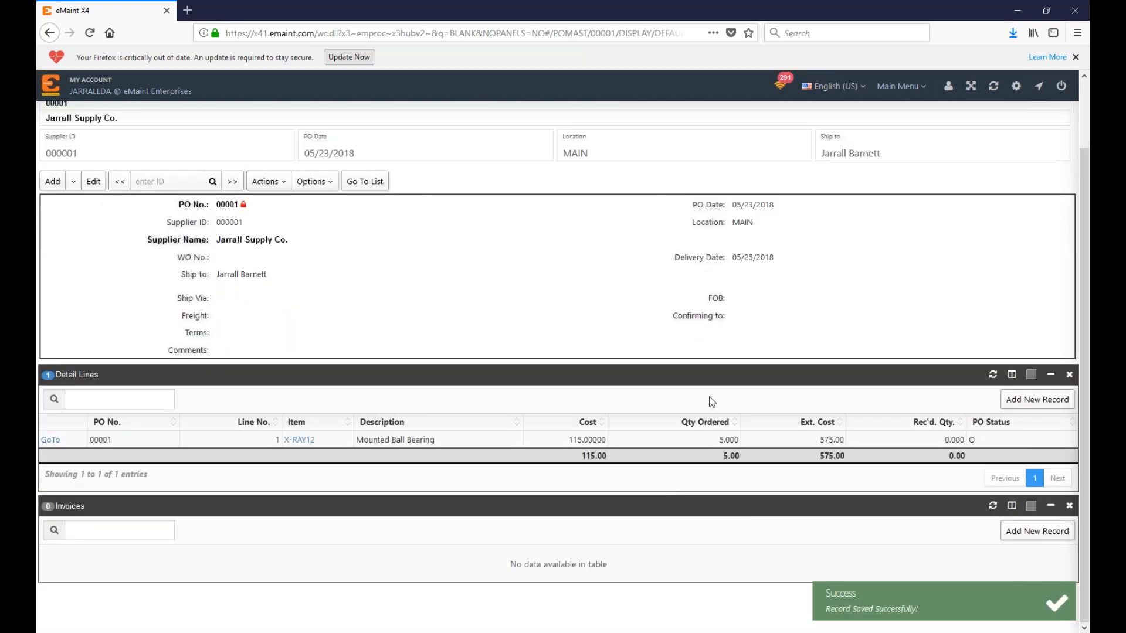
click(1038, 401)
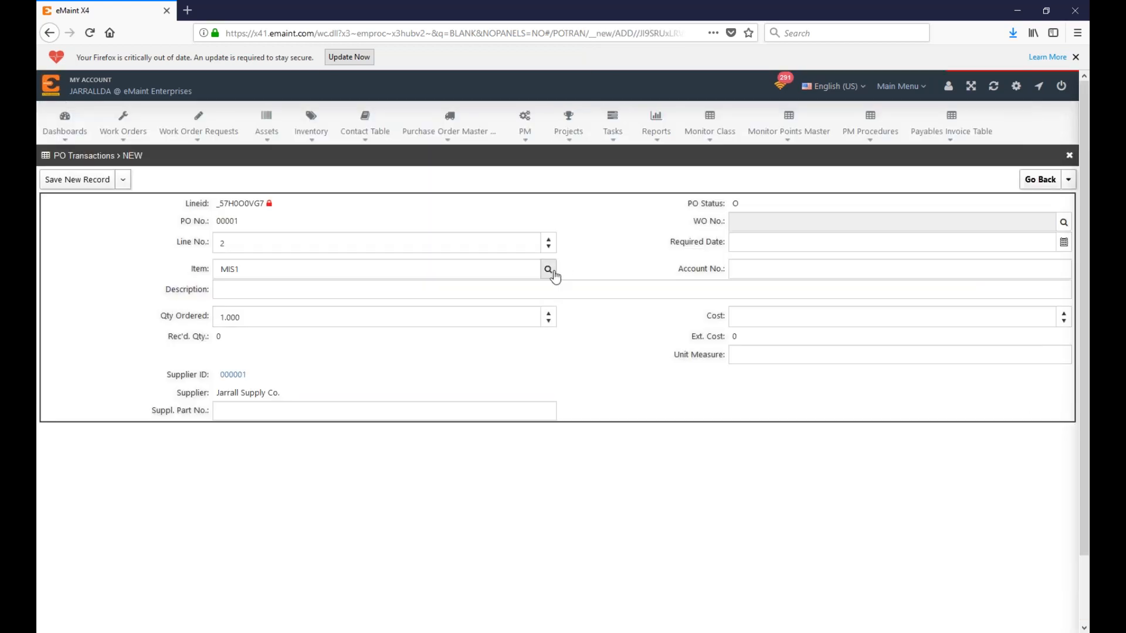
click(551, 272)
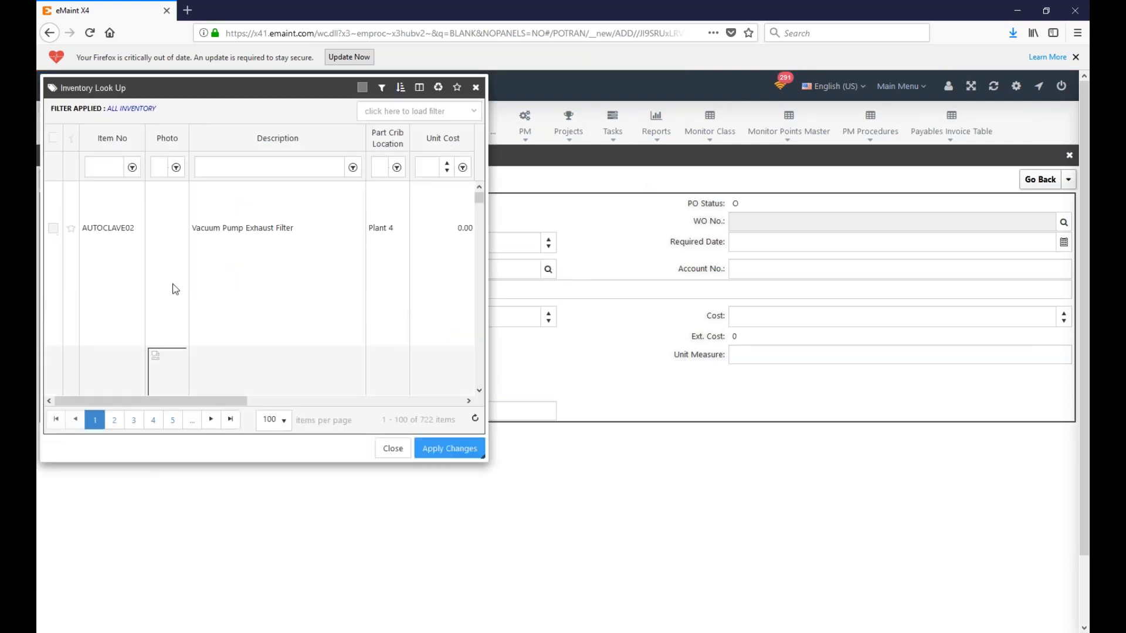
click(53, 299)
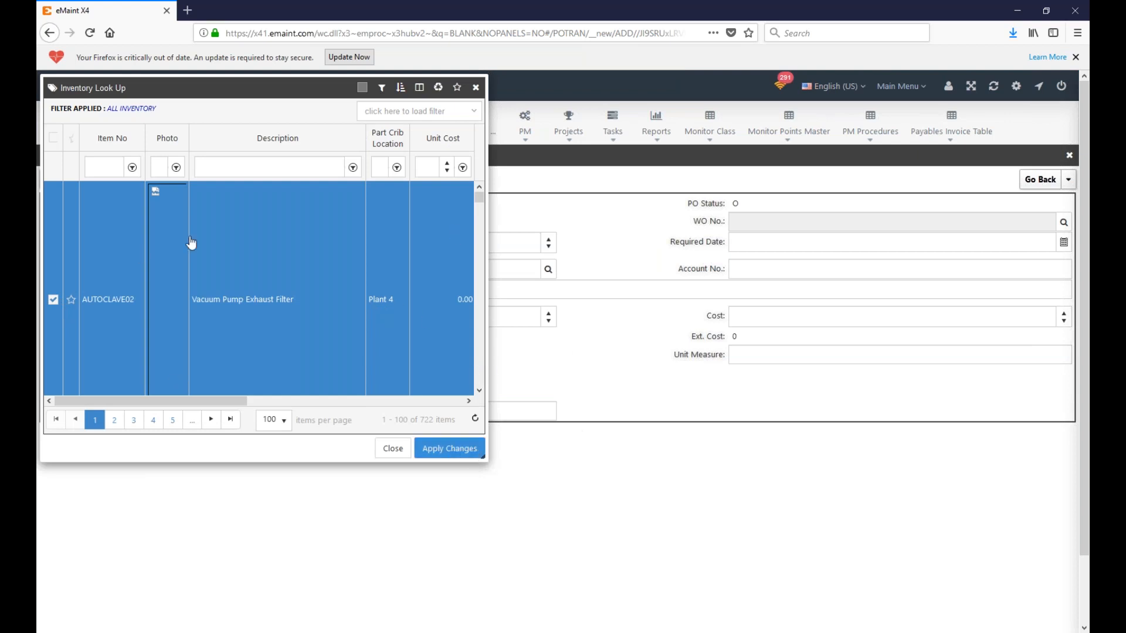
double_click(291, 317)
text(5)
click(112, 330)
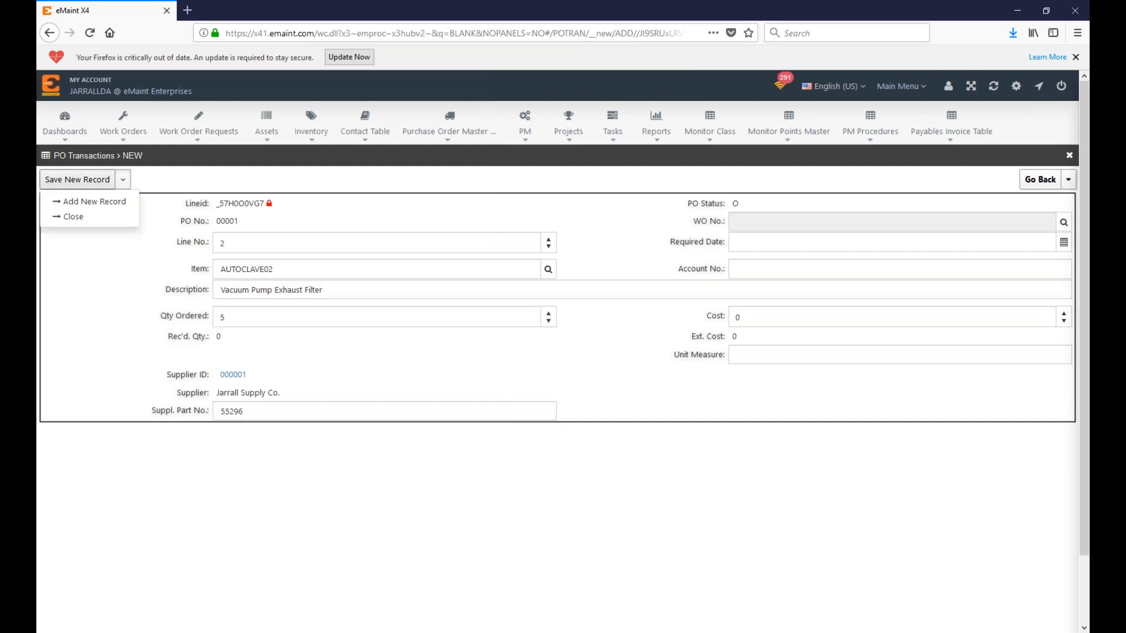
click(65, 179)
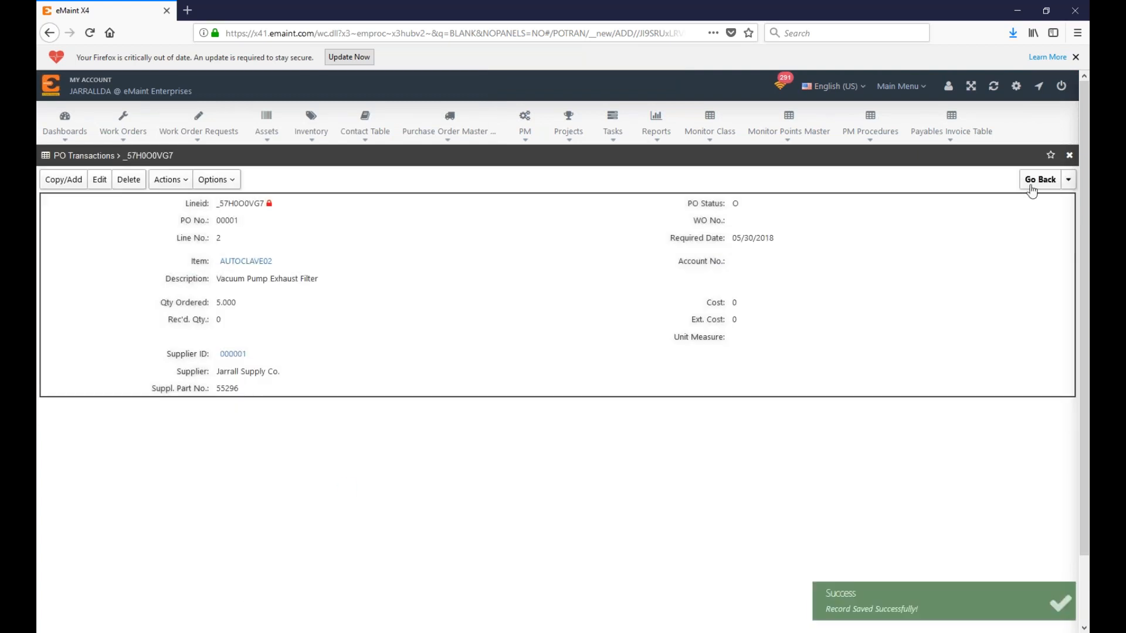
click(1044, 179)
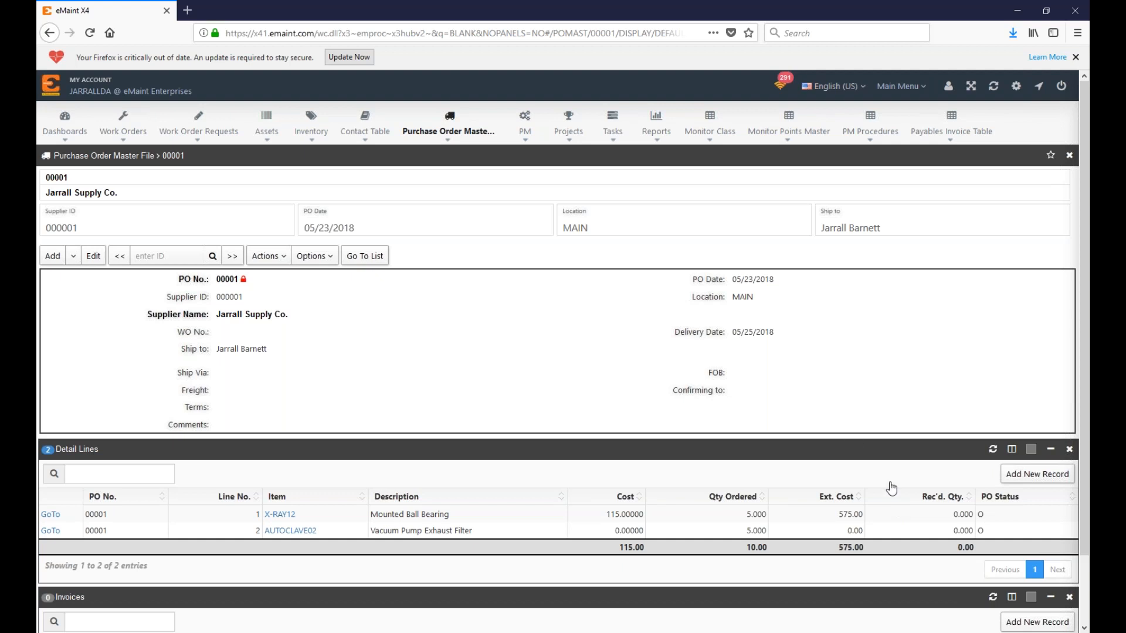
Step: View the Parts Re-order List, then move to Inventory, where X-RAY12 shows 5 on order
mouse_move(916, 91)
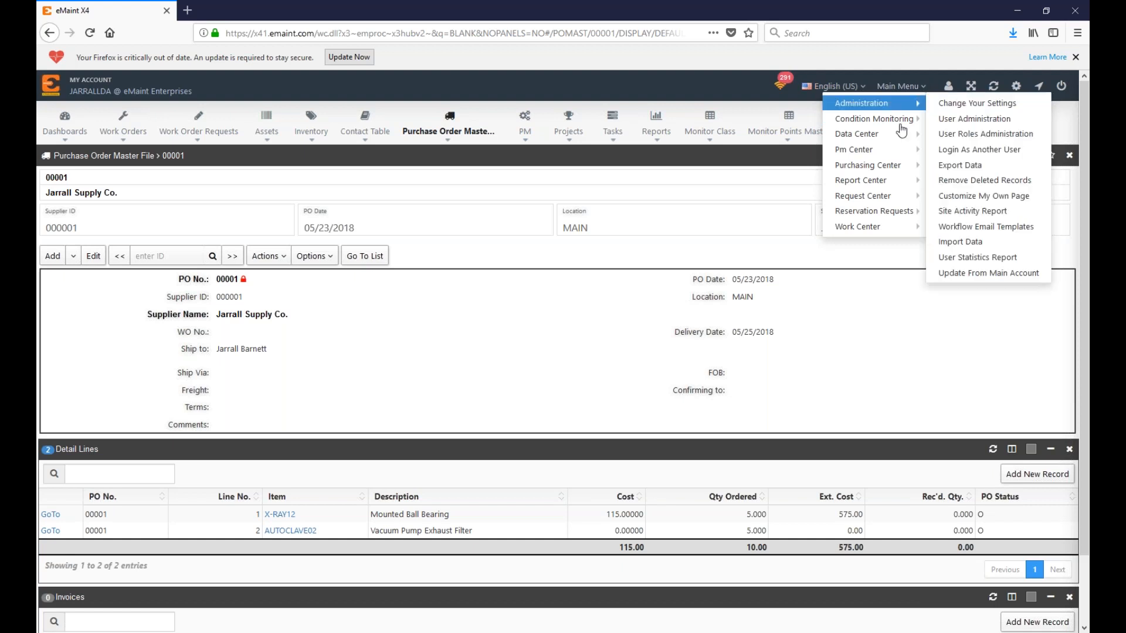
mouse_move(897, 172)
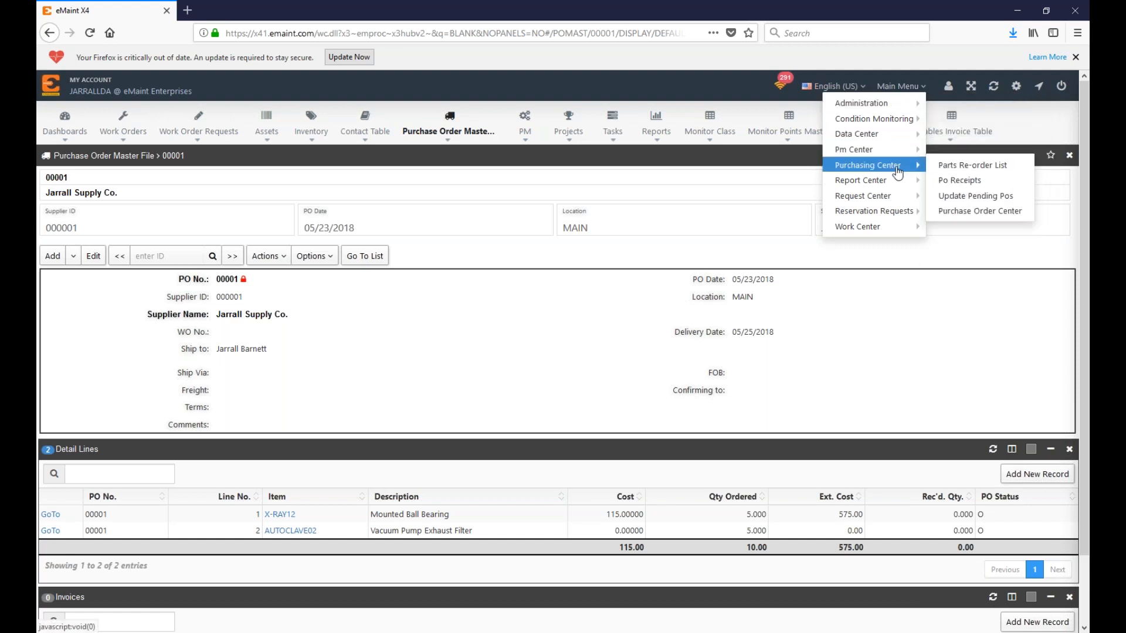
click(960, 168)
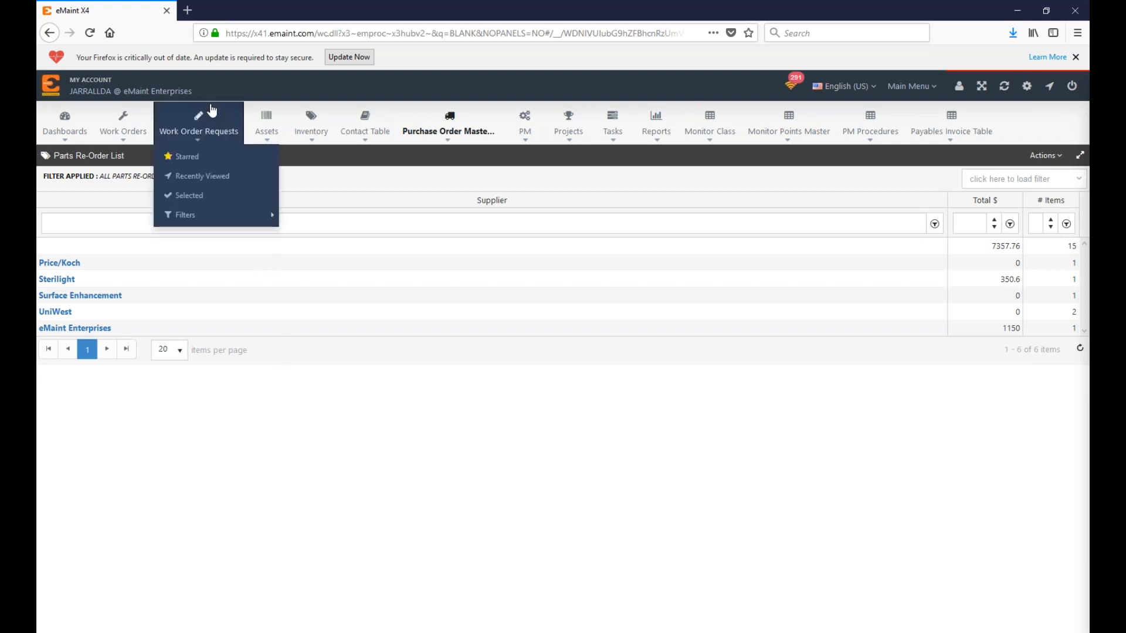
mouse_move(310, 134)
click(324, 138)
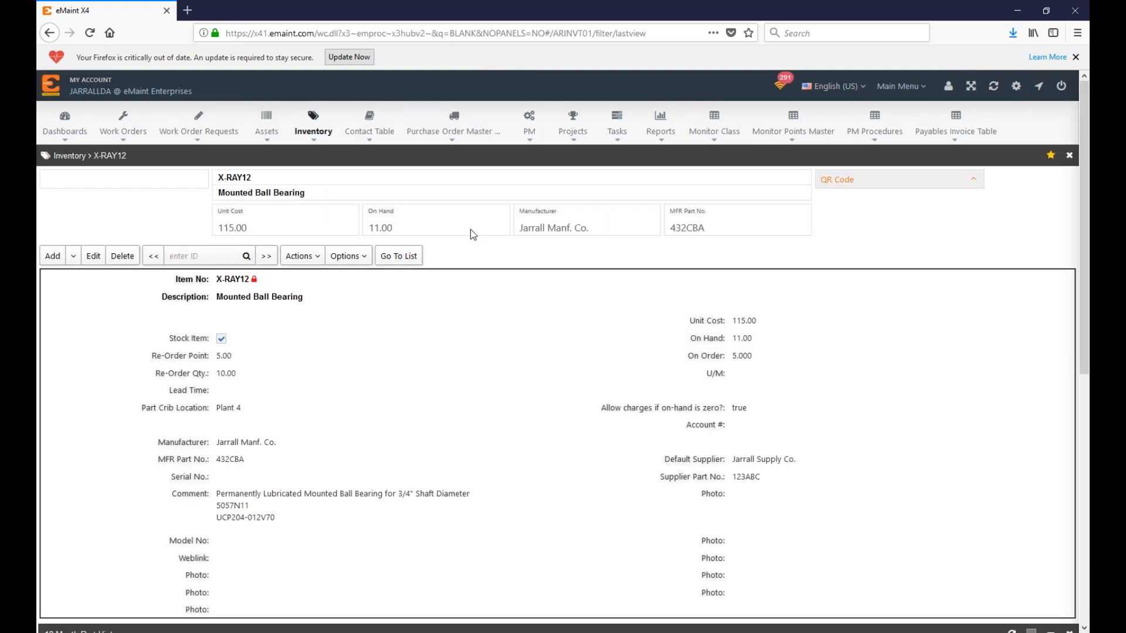
Step: From the inventory list, open X-RAY19 Door Limit Switch, showing 5.00 on hand
click(419, 257)
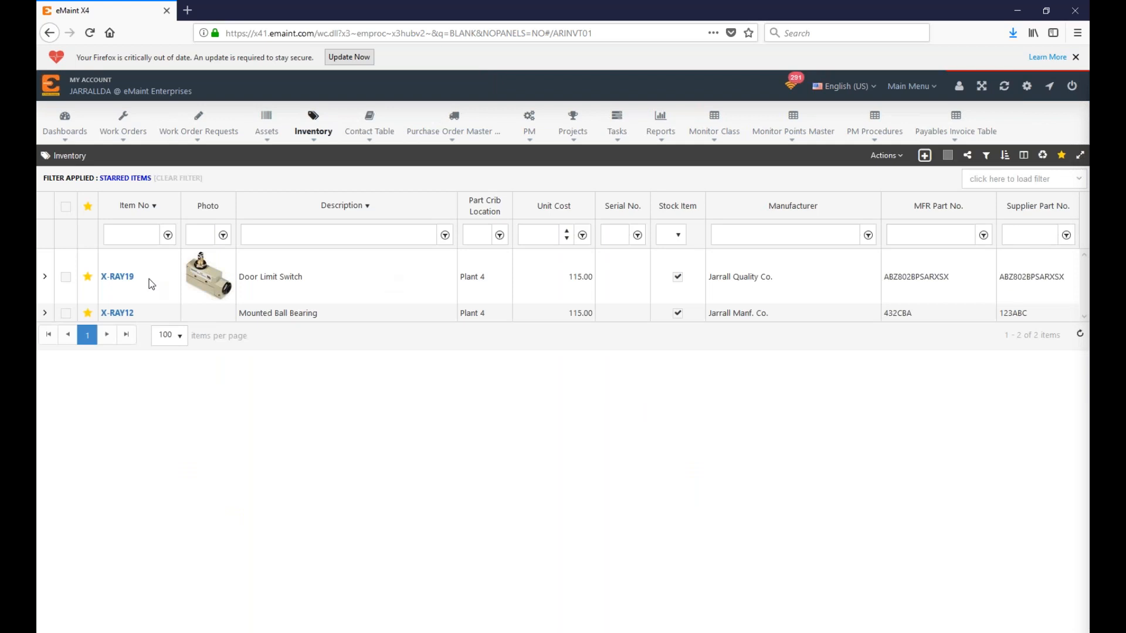
click(124, 277)
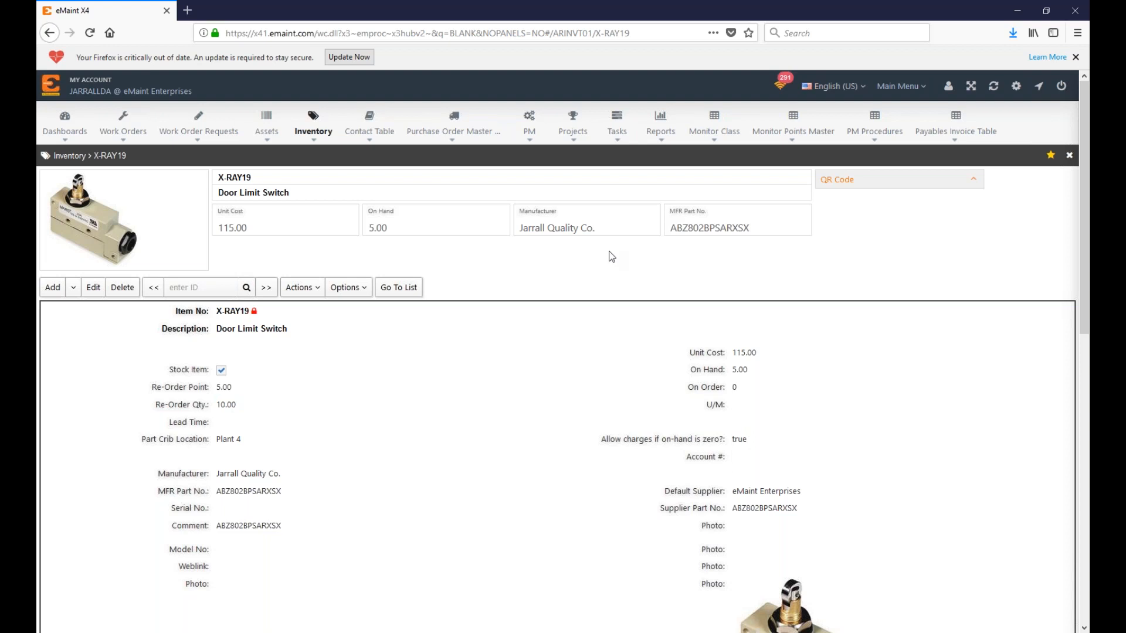
click(349, 288)
click(359, 424)
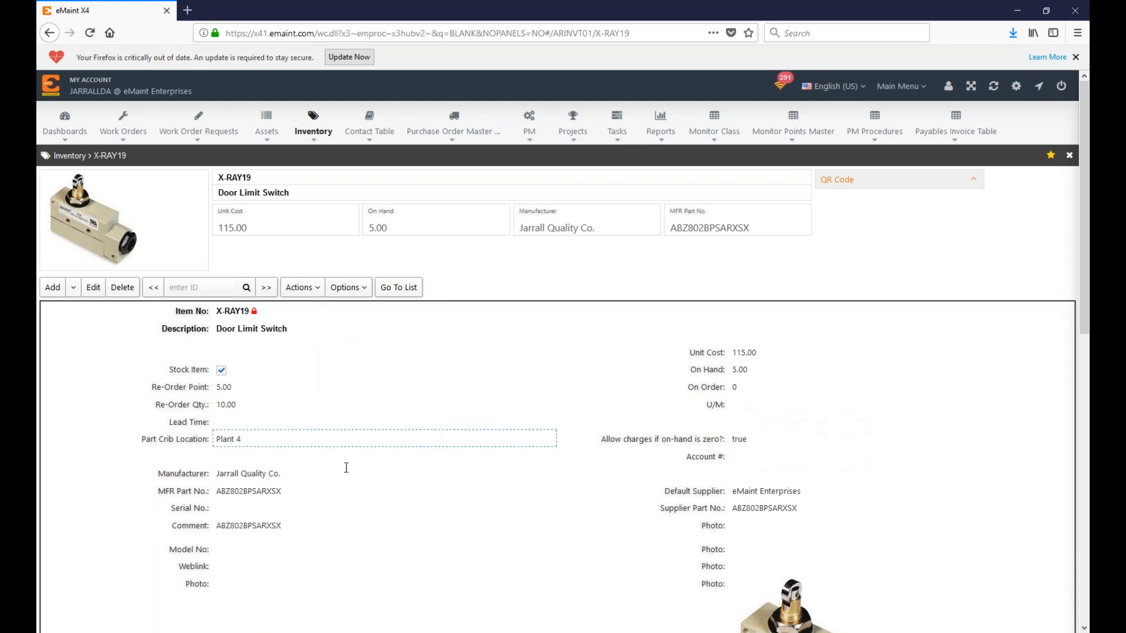
click(94, 288)
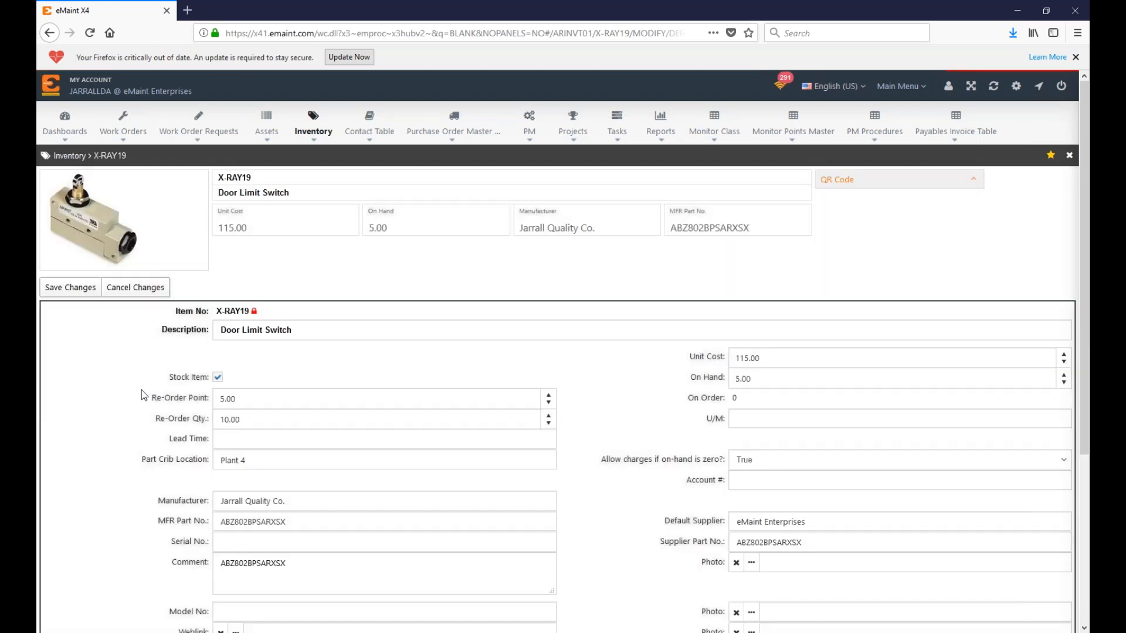
drag(170, 380, 216, 385)
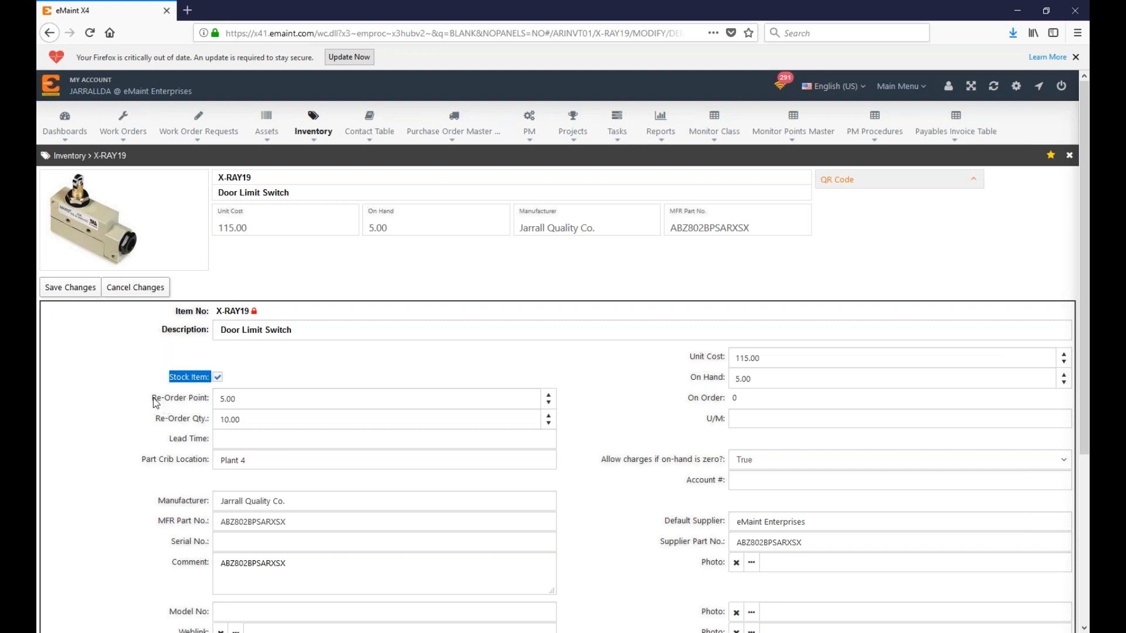
drag(152, 400, 220, 399)
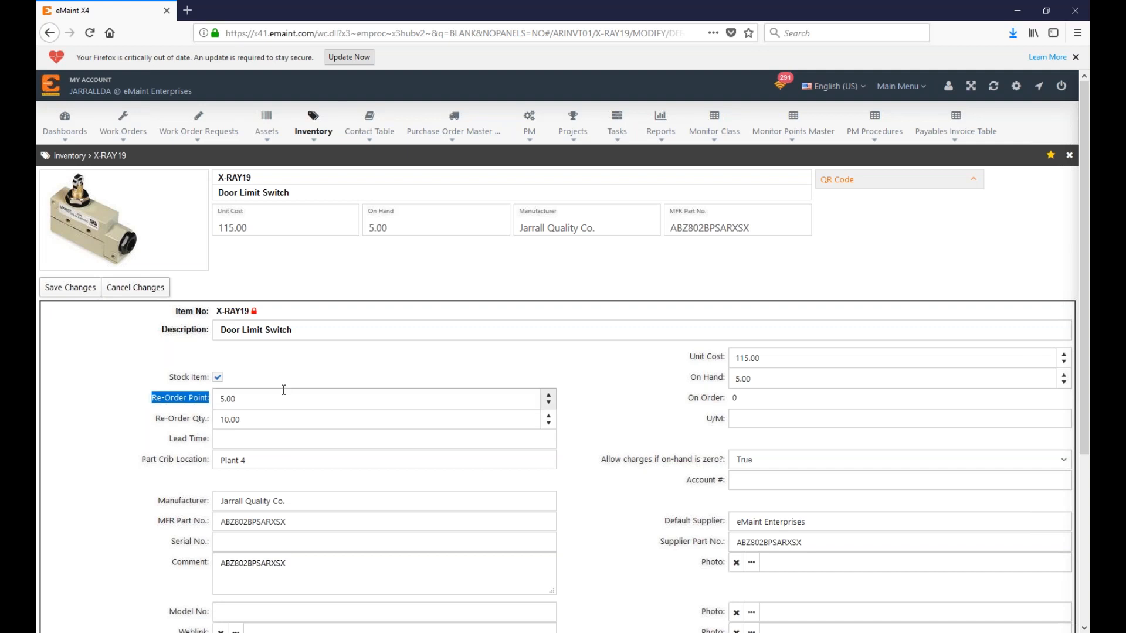
click(237, 422)
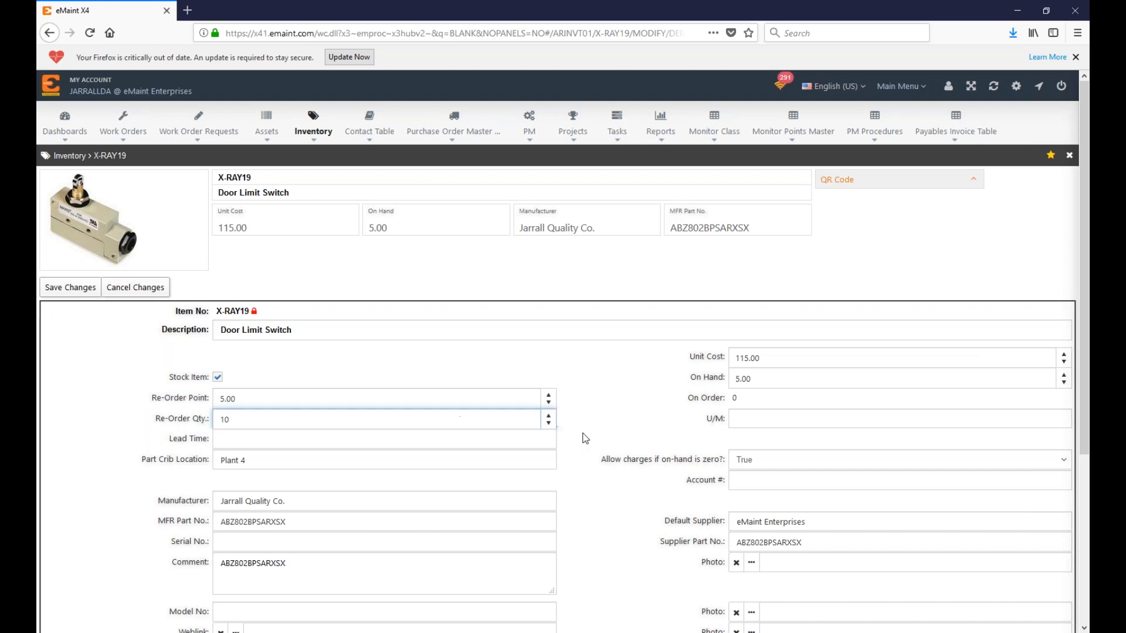
scroll(502, 458, down, 3)
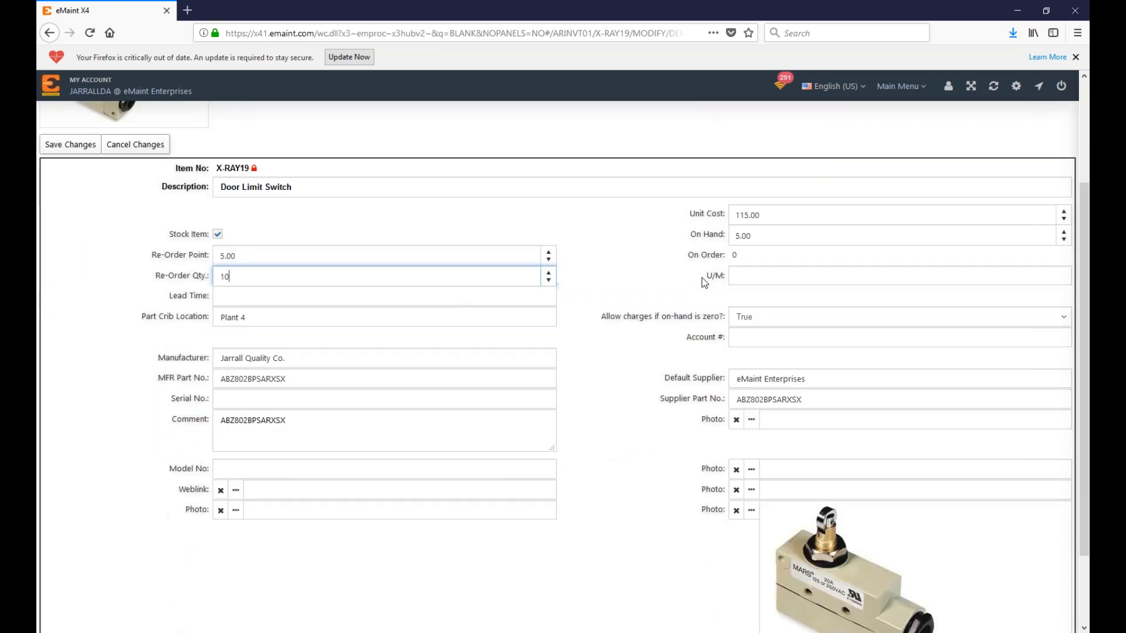
click(753, 212)
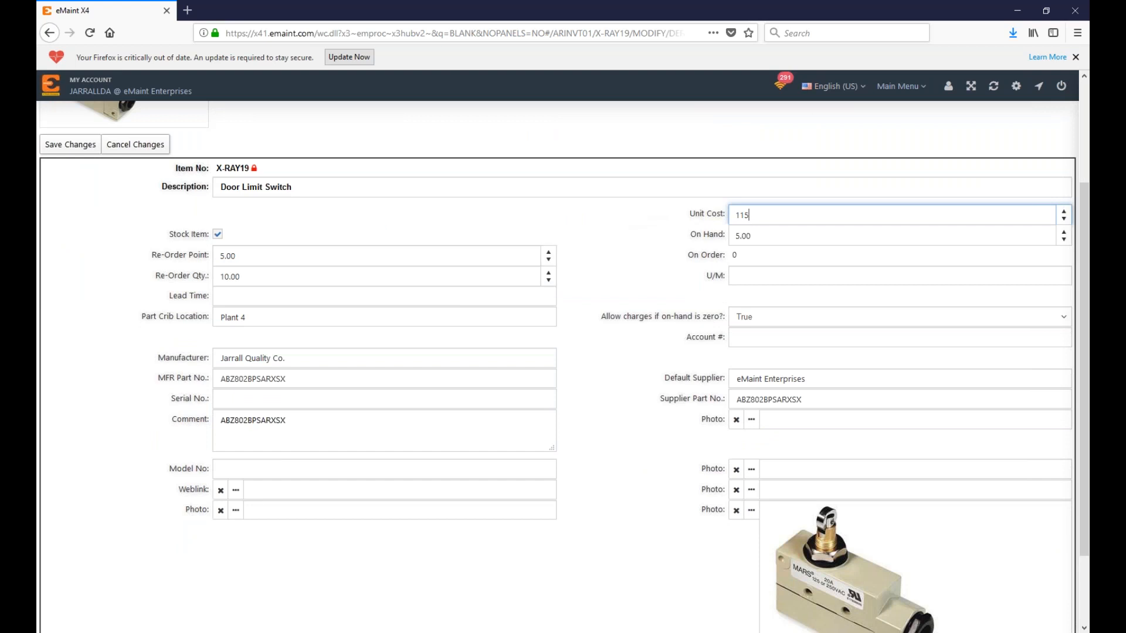
scroll(512, 387, up, 3)
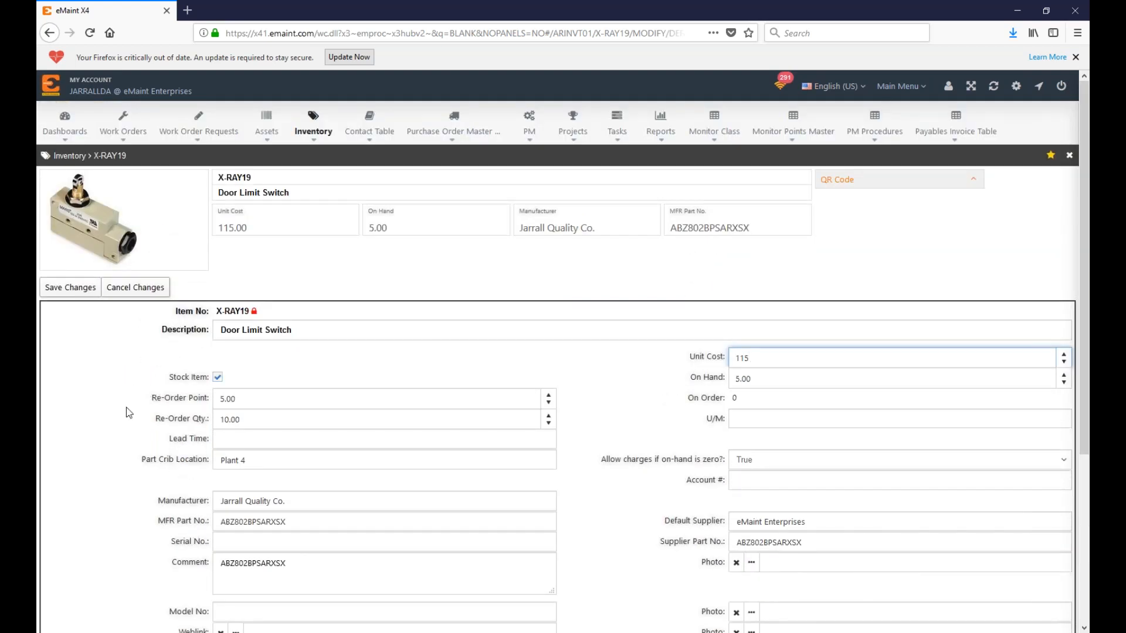
click(82, 295)
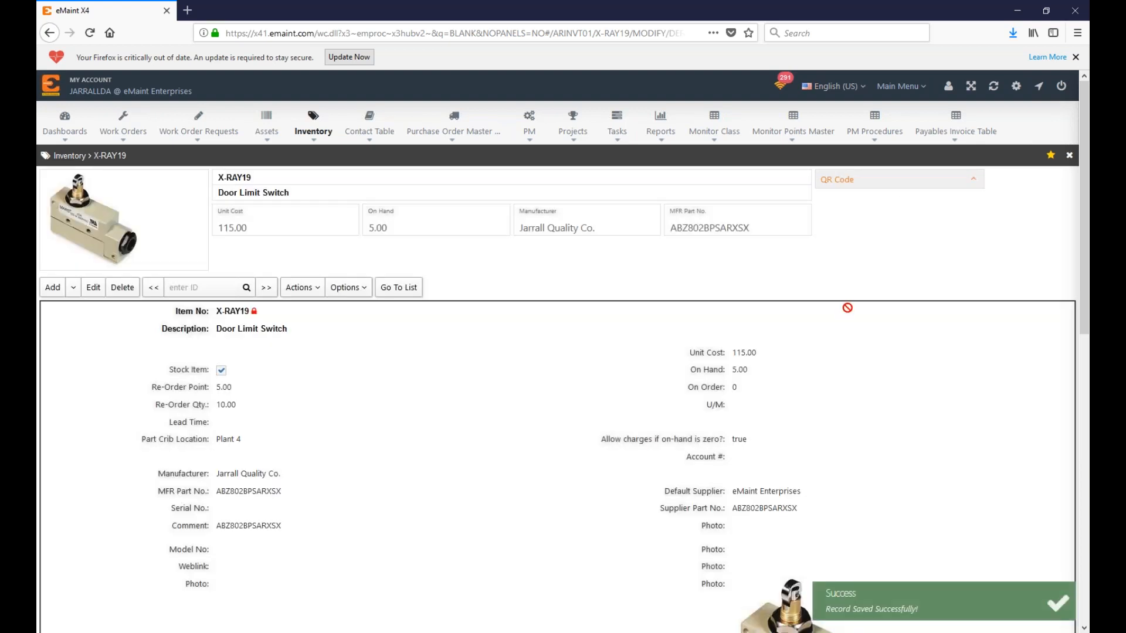
scroll(847, 308, down, 10)
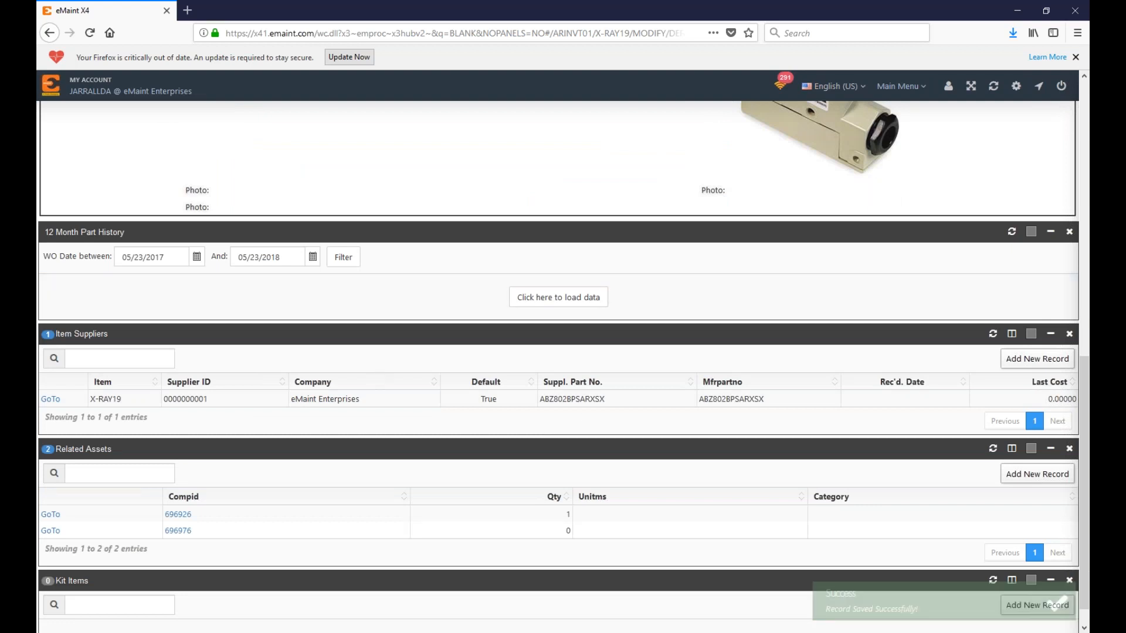
click(51, 399)
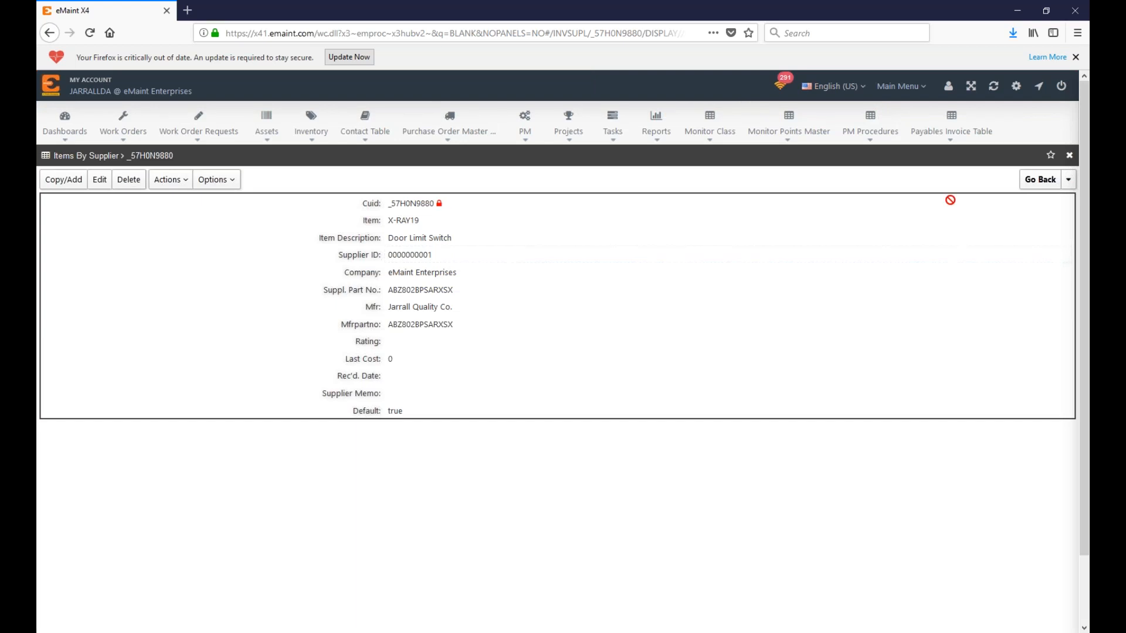
click(1037, 180)
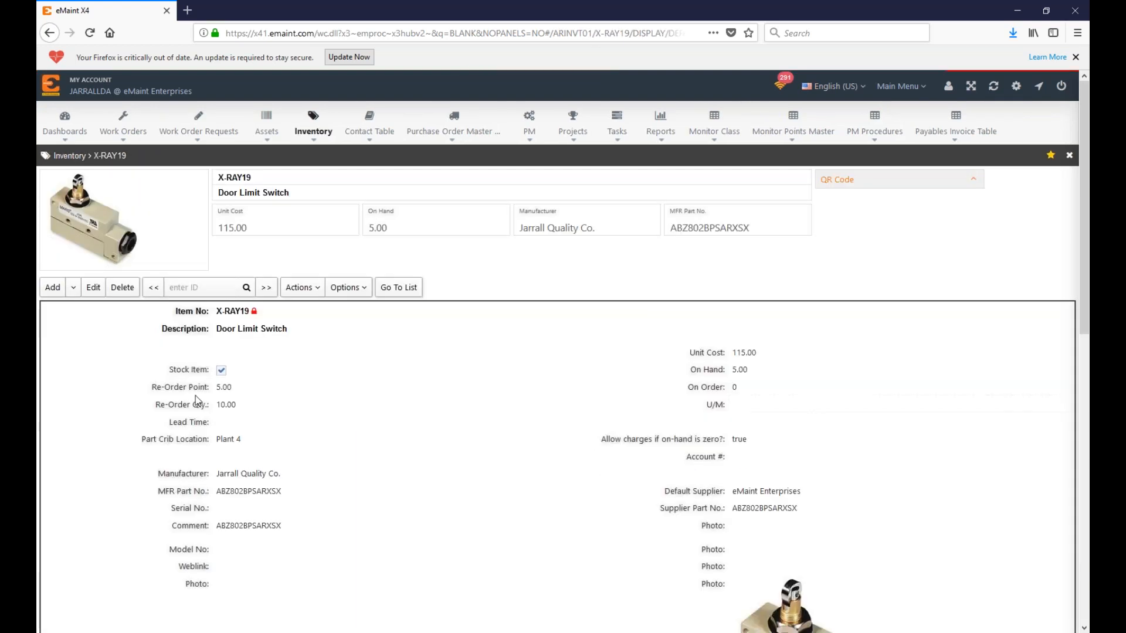
Step: Save an X-RAY19 physical-count adjustment of -2 at location MAIN
click(221, 373)
mouse_move(301, 286)
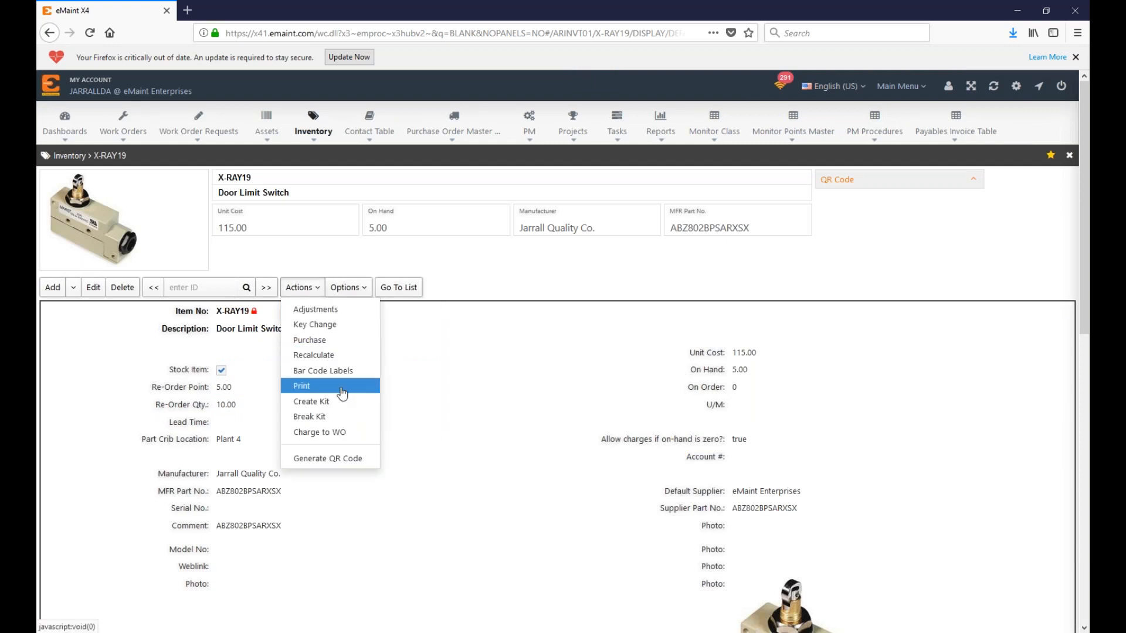
click(354, 309)
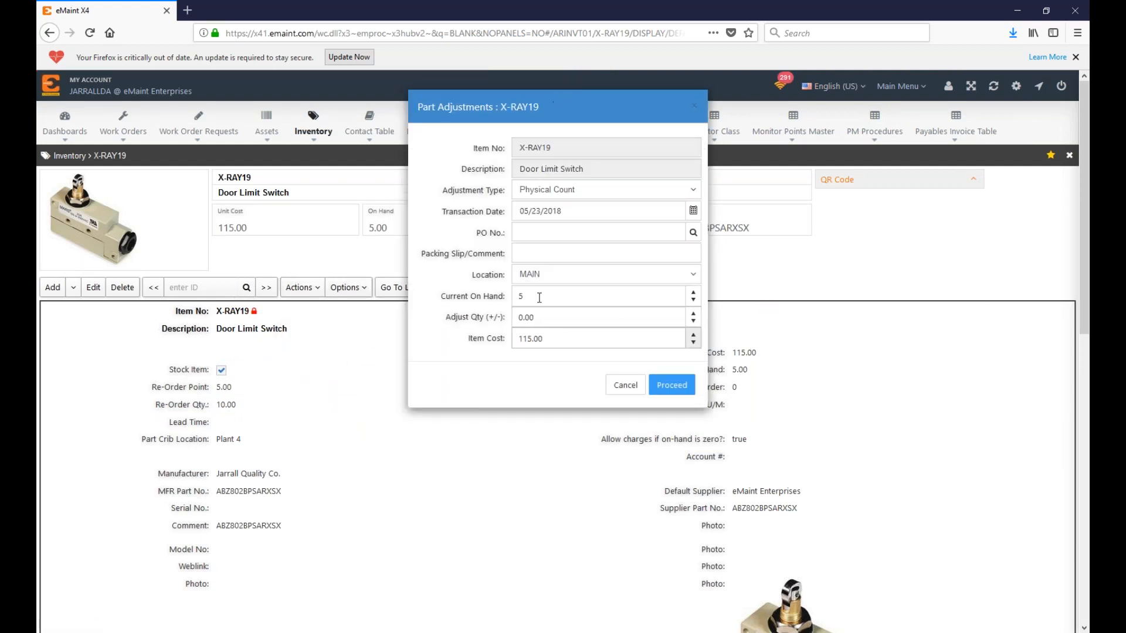
click(550, 315)
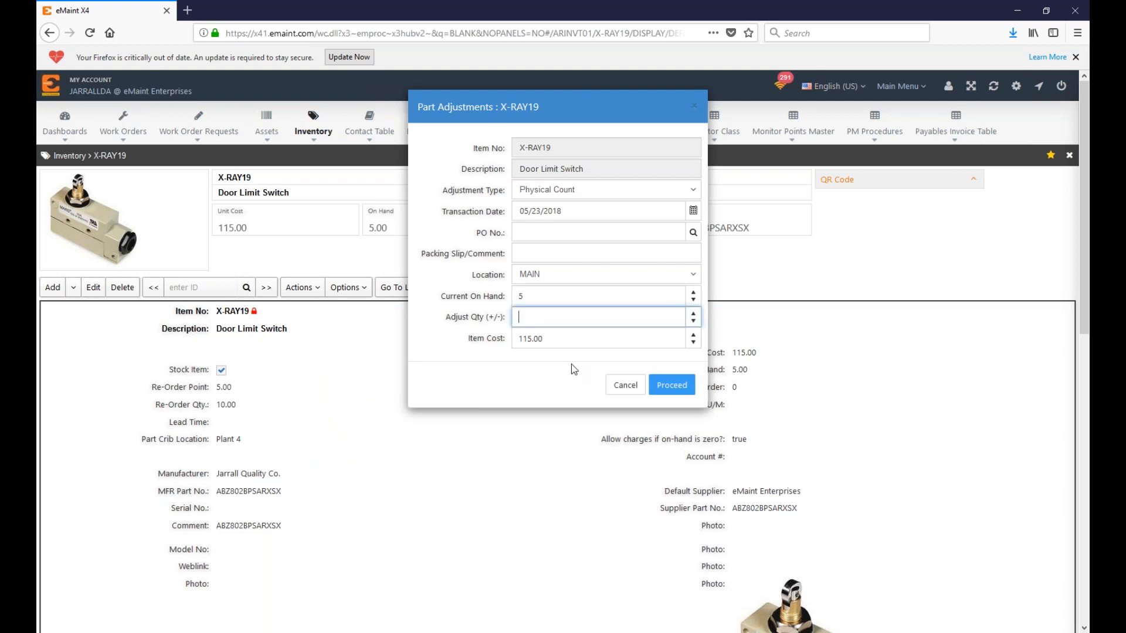
text(-2)
click(677, 387)
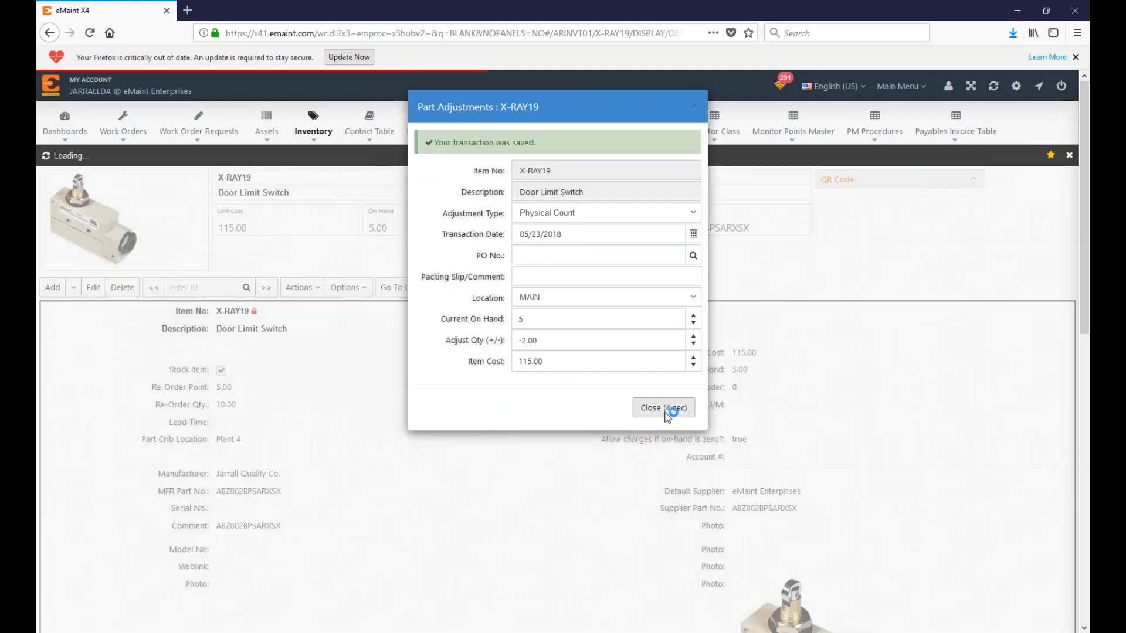
click(665, 409)
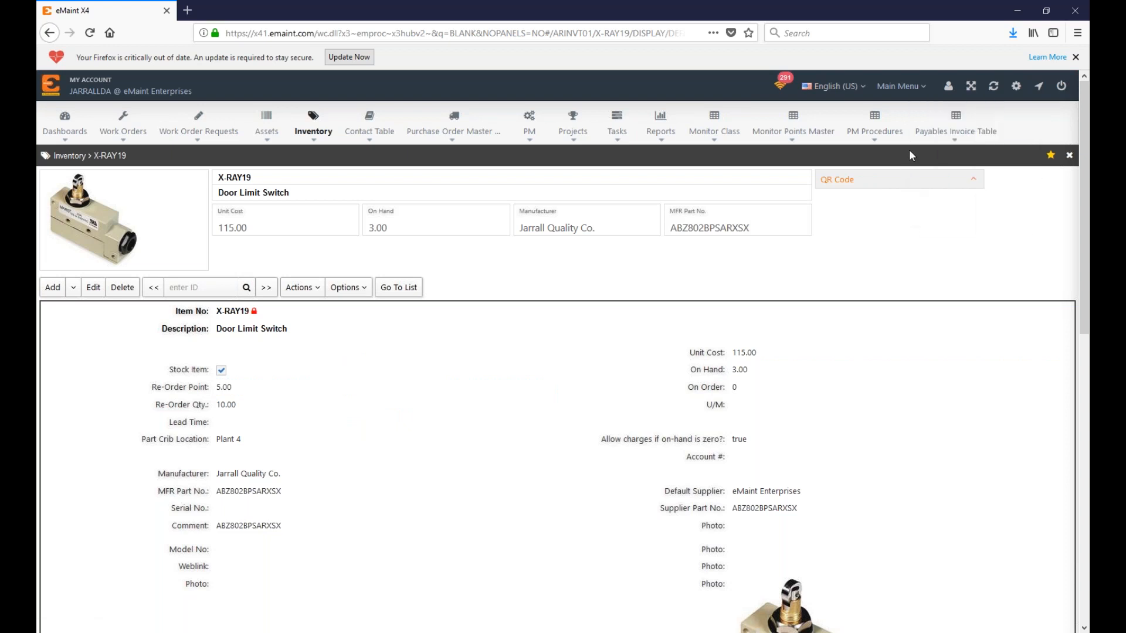
Step: Open the Parts Re-order List details for supplier eMaint Enterprises
mouse_move(902, 87)
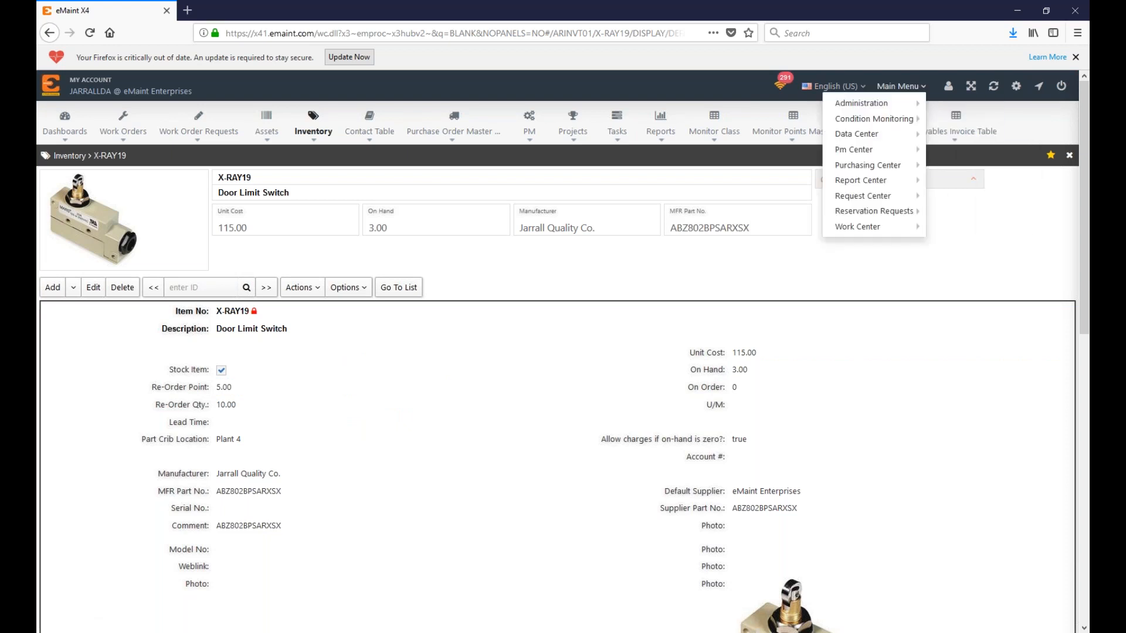
mouse_move(897, 167)
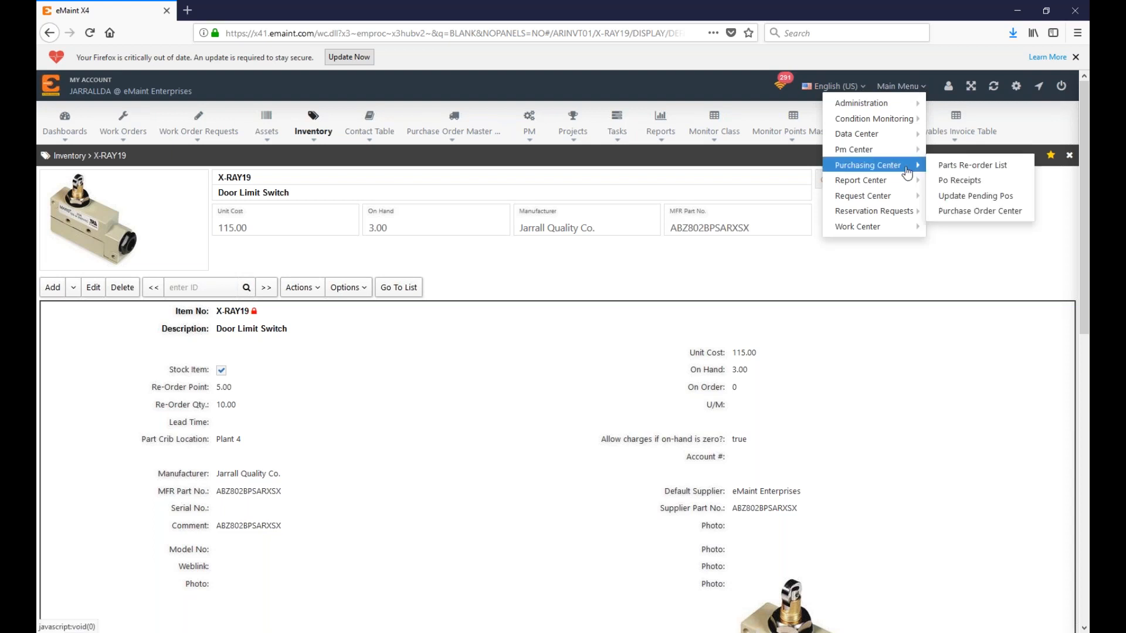
click(1003, 176)
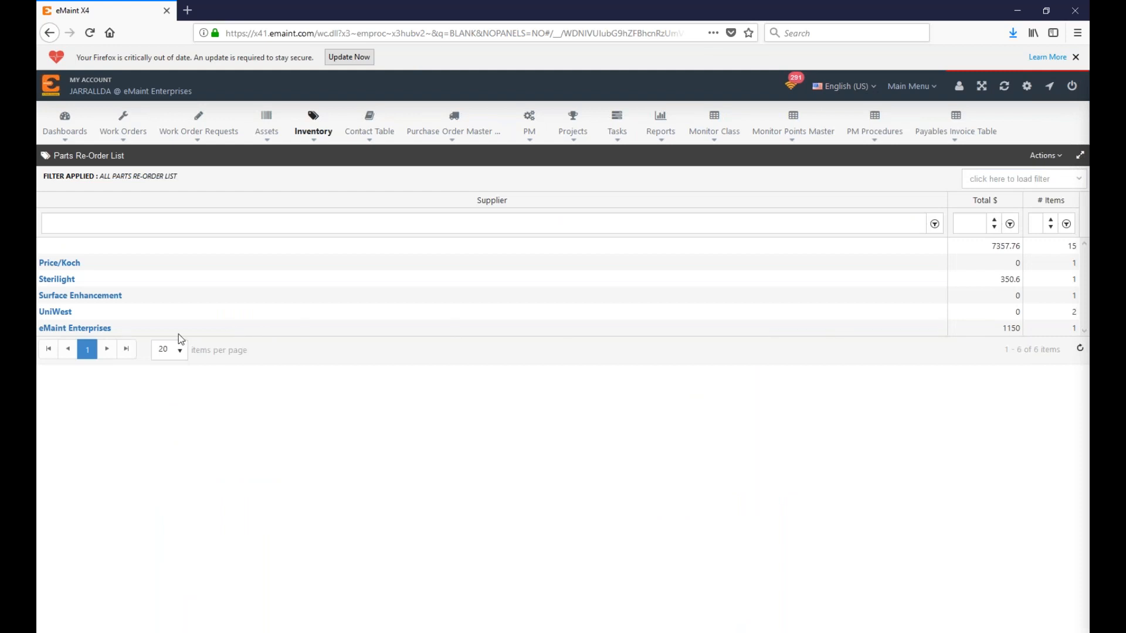
click(56, 329)
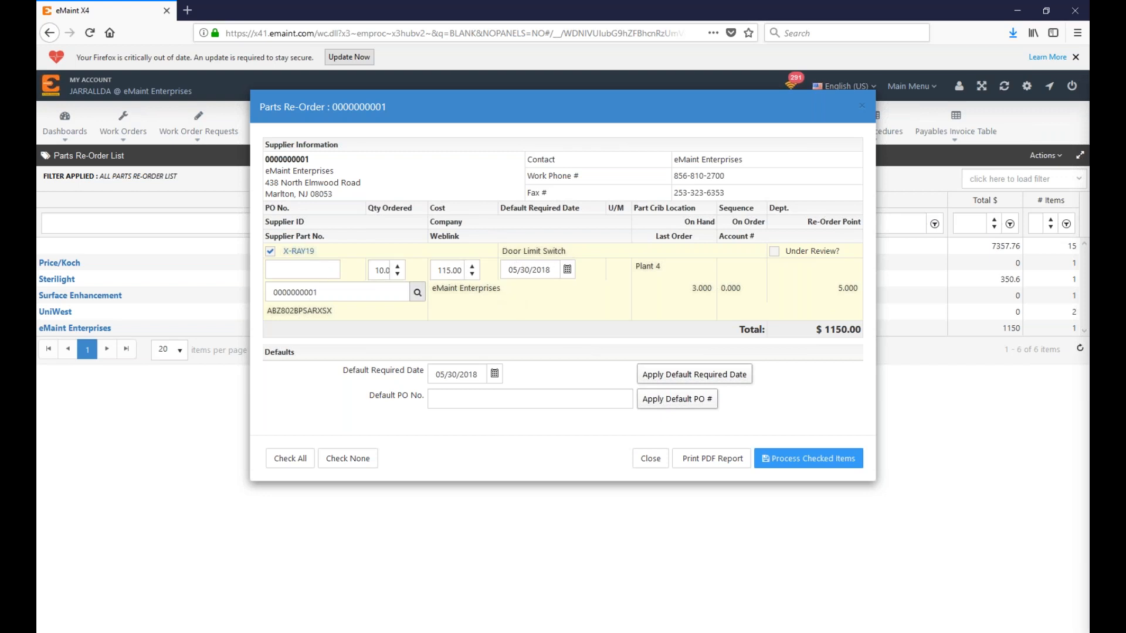
Step: Process the checked X-RAY19 re-order of 10 at 115.00 each
click(382, 273)
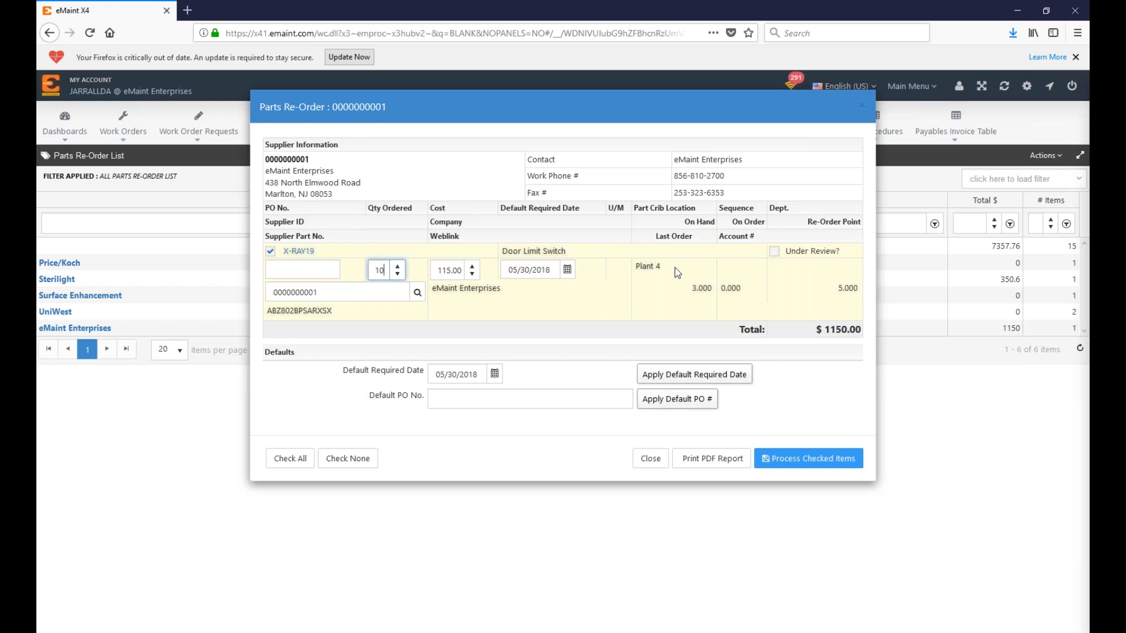
drag(426, 103, 421, 128)
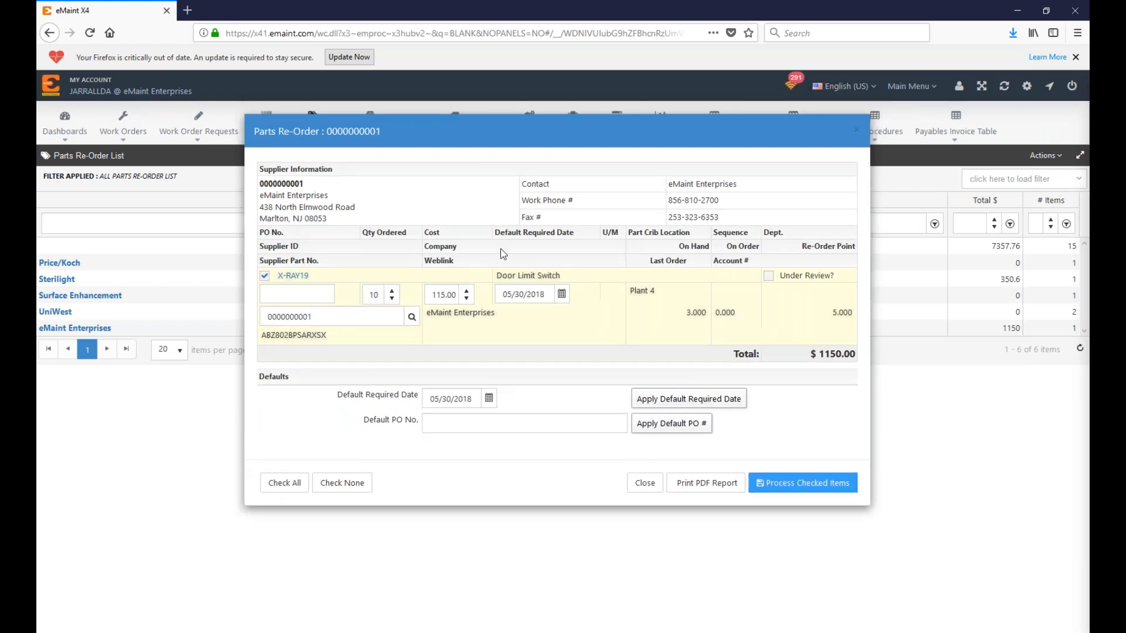
click(264, 276)
click(265, 276)
click(792, 487)
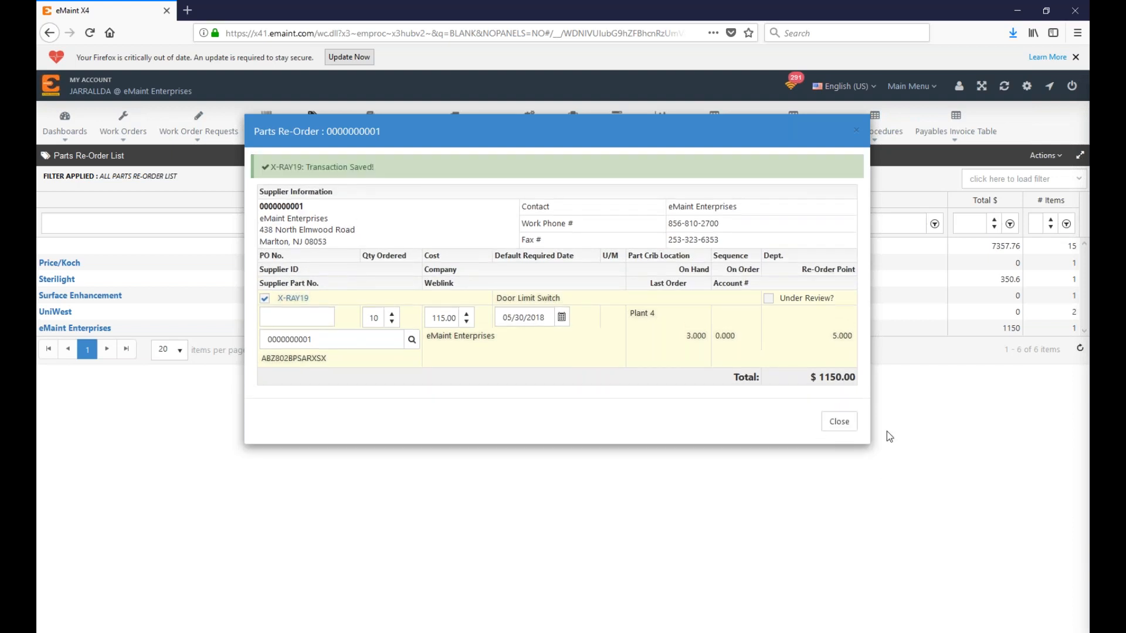
click(840, 423)
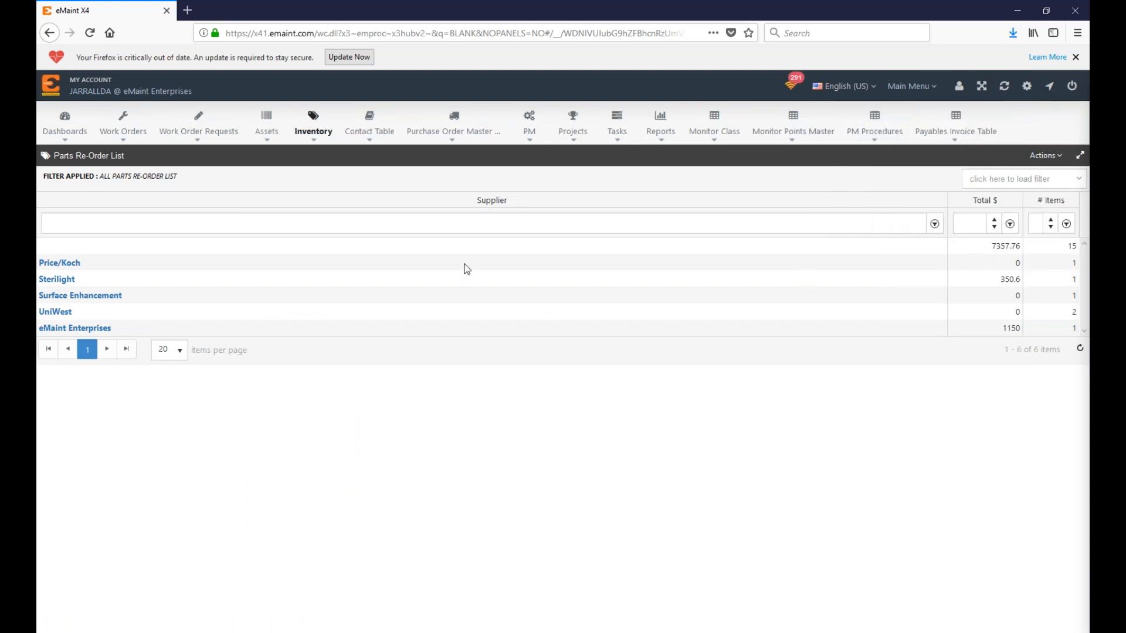
Step: Open Update Pending Purchases and the PO assignment for the X-RAY19 requisition
mouse_move(912, 86)
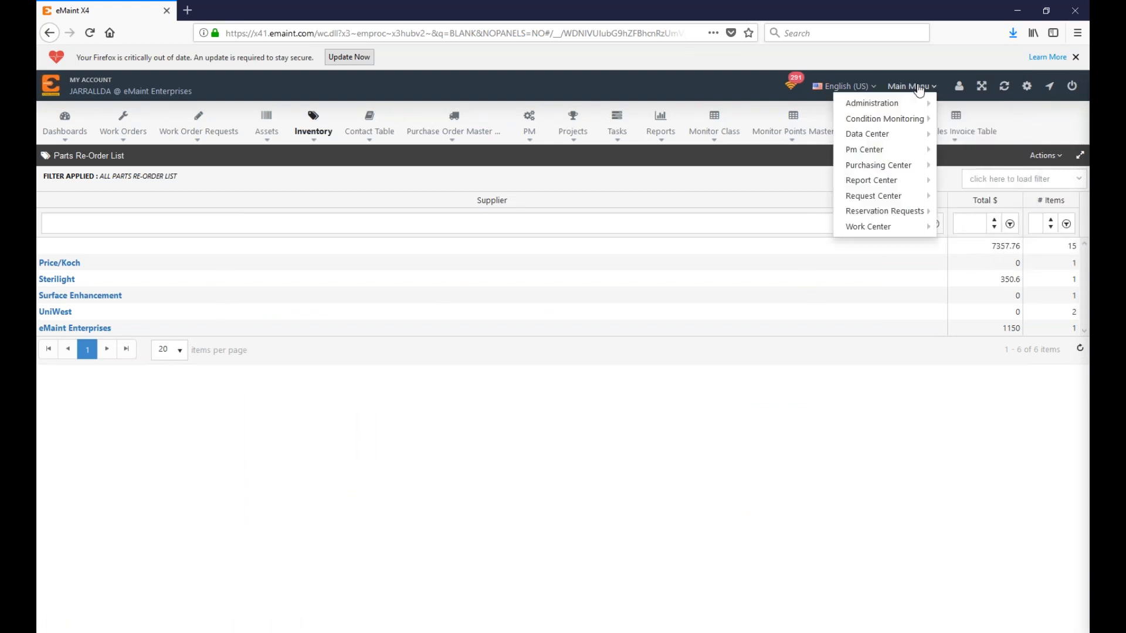
mouse_move(906, 157)
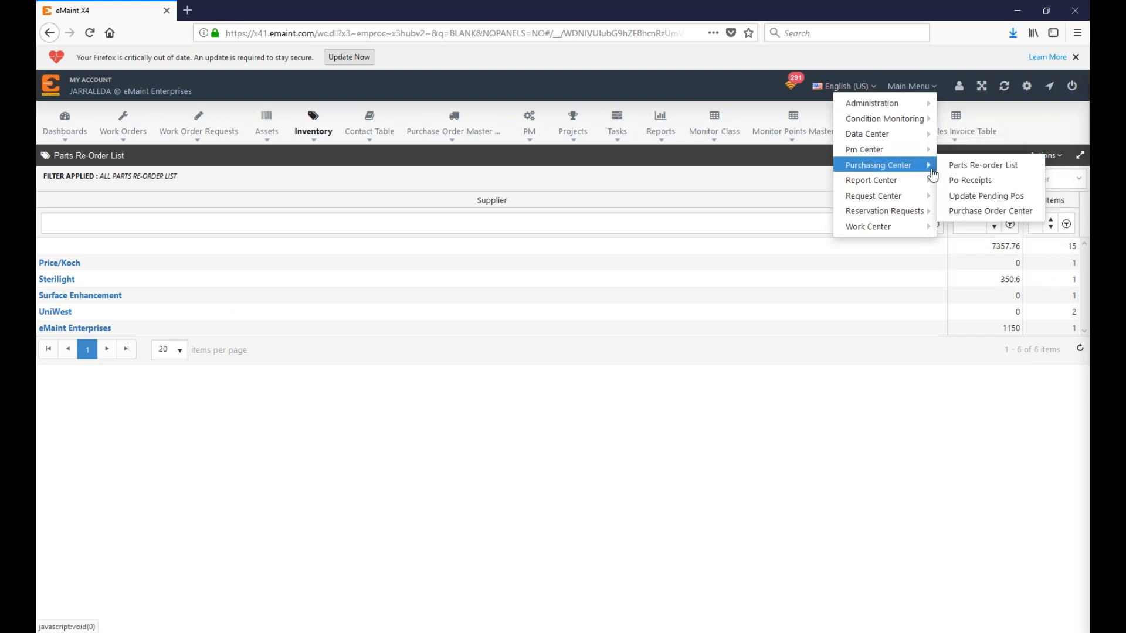
click(960, 197)
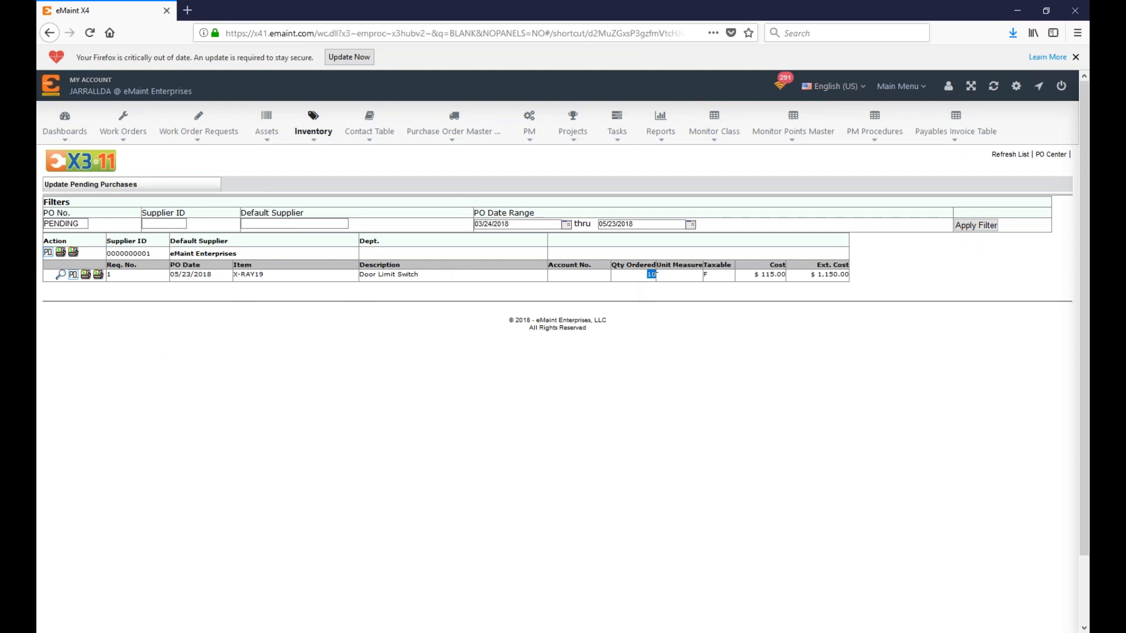
click(204, 287)
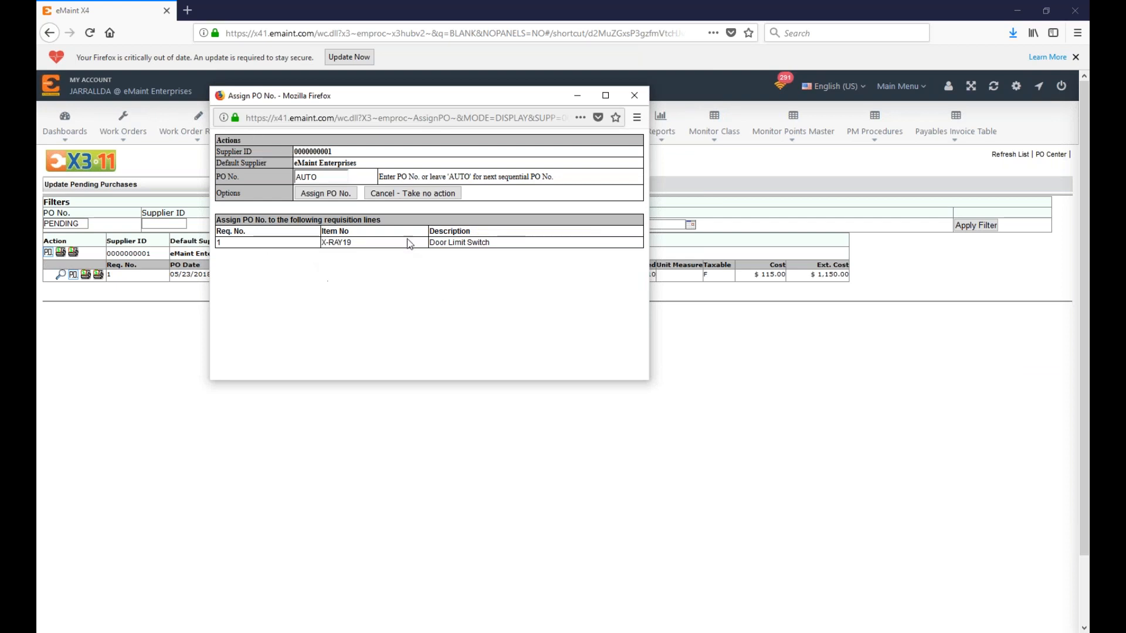
Step: Keep AUTO and assign PO number 00002 to the requisition, then close
drag(329, 177, 228, 176)
click(241, 184)
drag(329, 177, 291, 172)
click(325, 176)
double_click(324, 176)
click(326, 195)
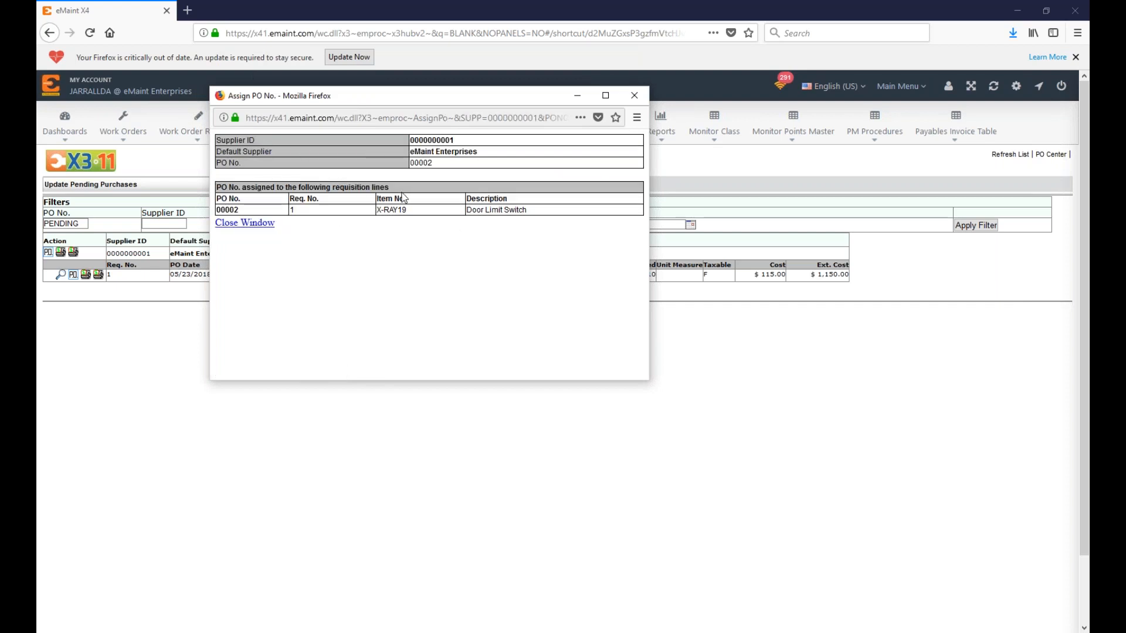
drag(244, 211, 217, 215)
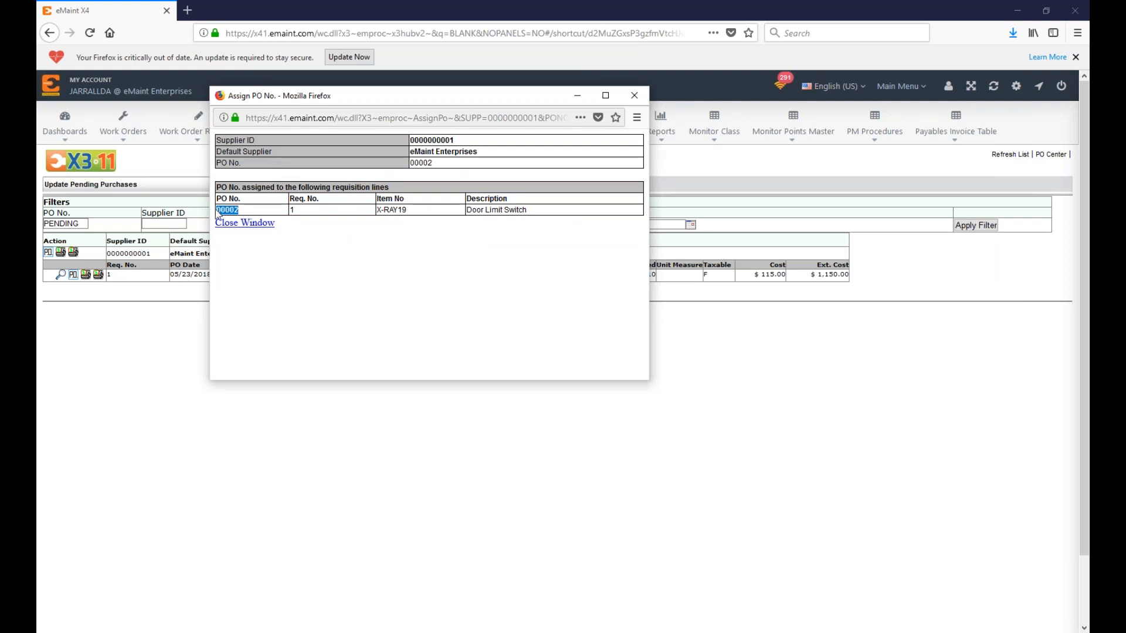
click(254, 223)
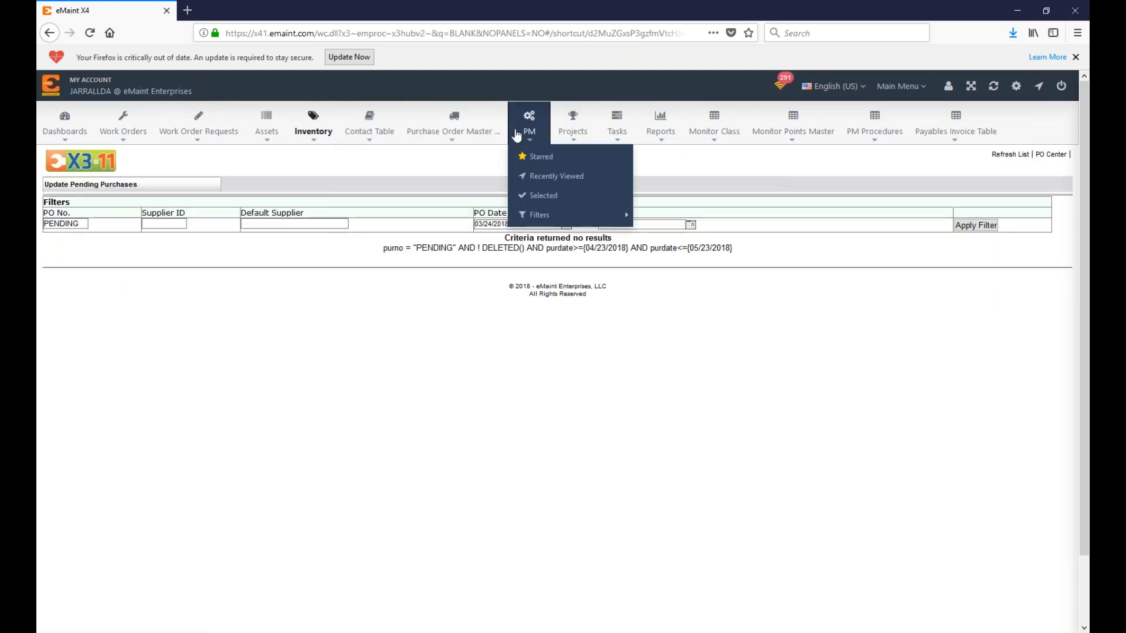
Step: Open PO 00002 for eMaint Enterprises: 10 X-RAY19 Door Limit Switches, 1,150.00
click(468, 133)
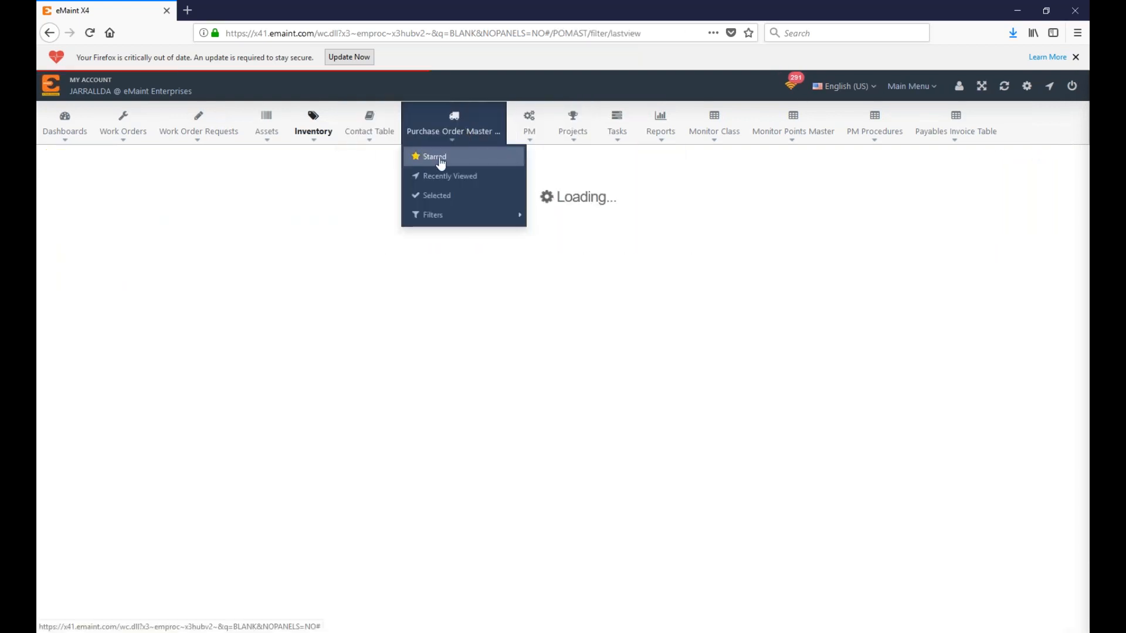
click(363, 256)
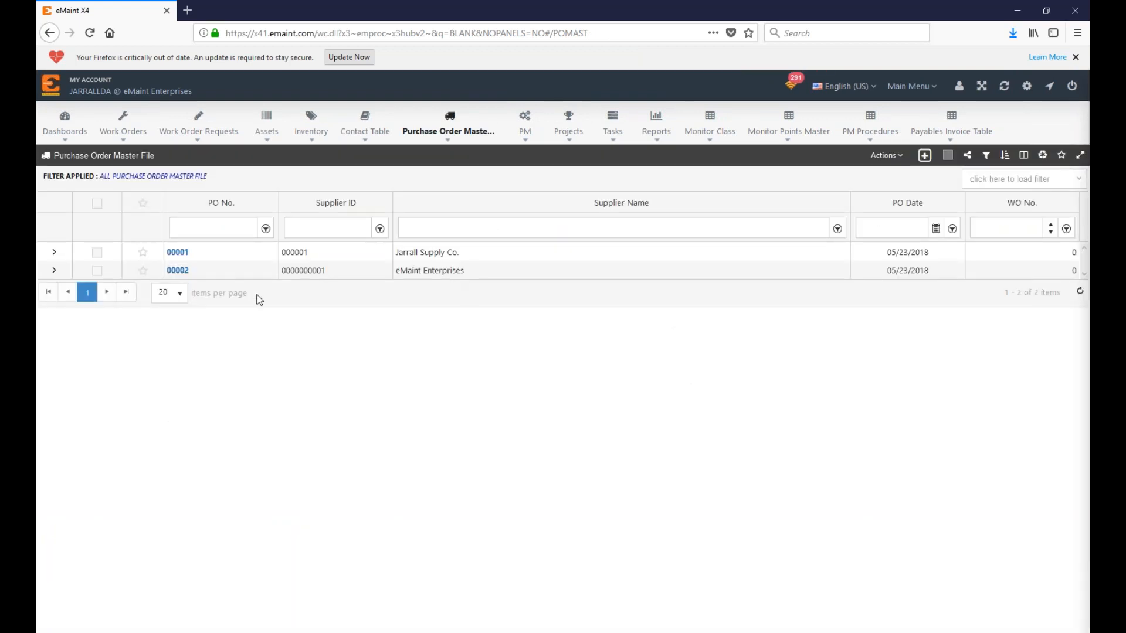
drag(466, 270, 398, 273)
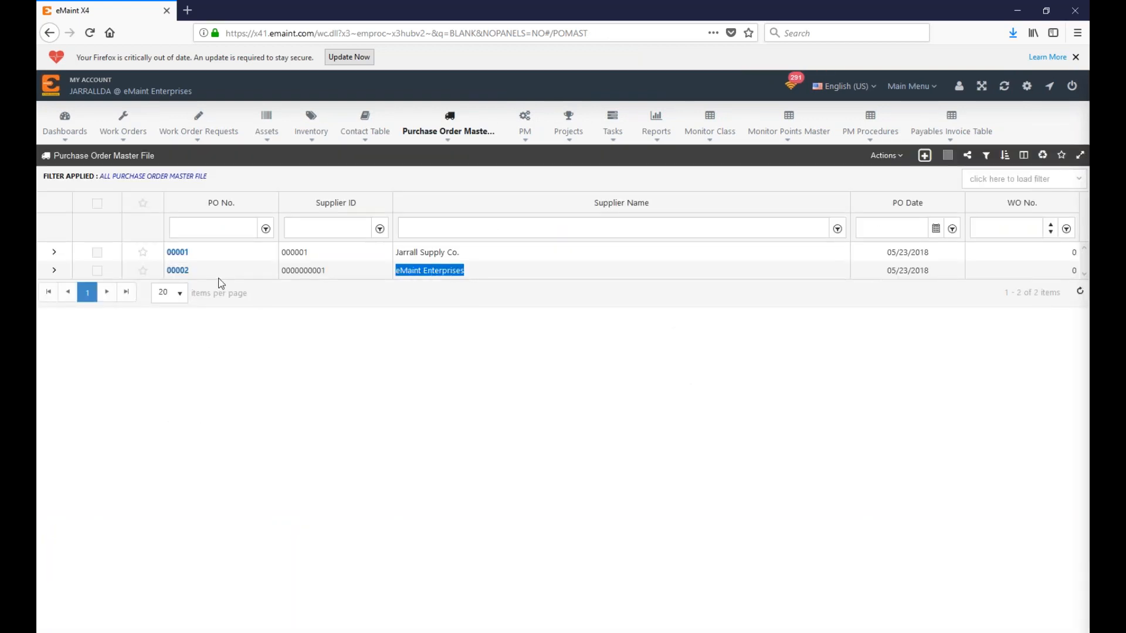
click(178, 270)
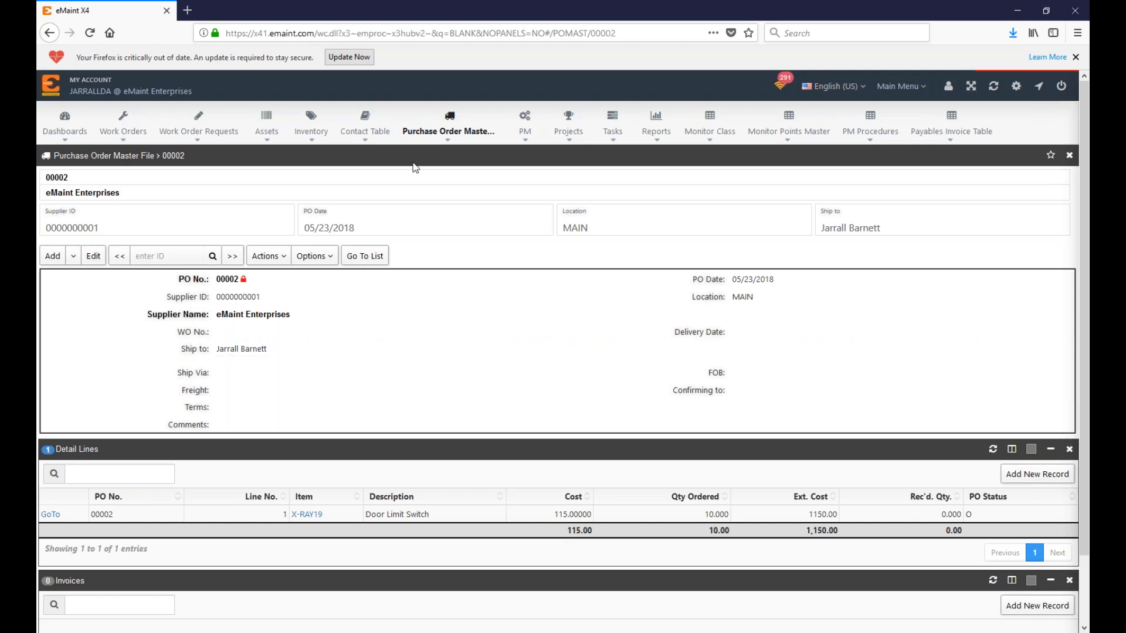
Step: Open X-RAY12 Mounted Ball Bearing from the inventory list: 11.00 on hand, 5.000 on order
click(317, 131)
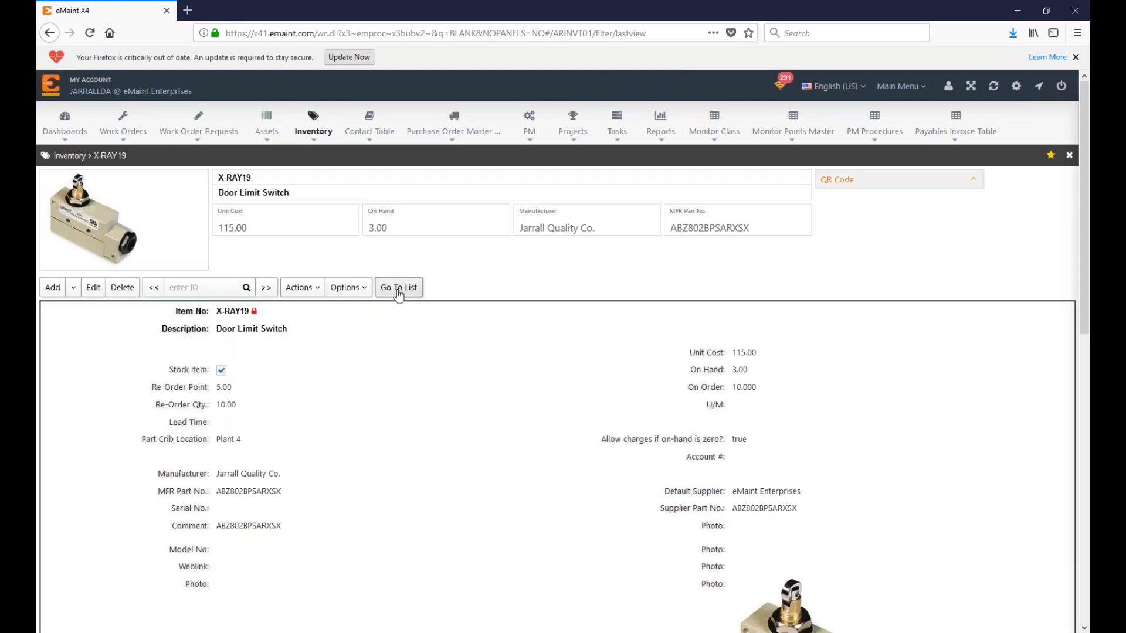
click(398, 288)
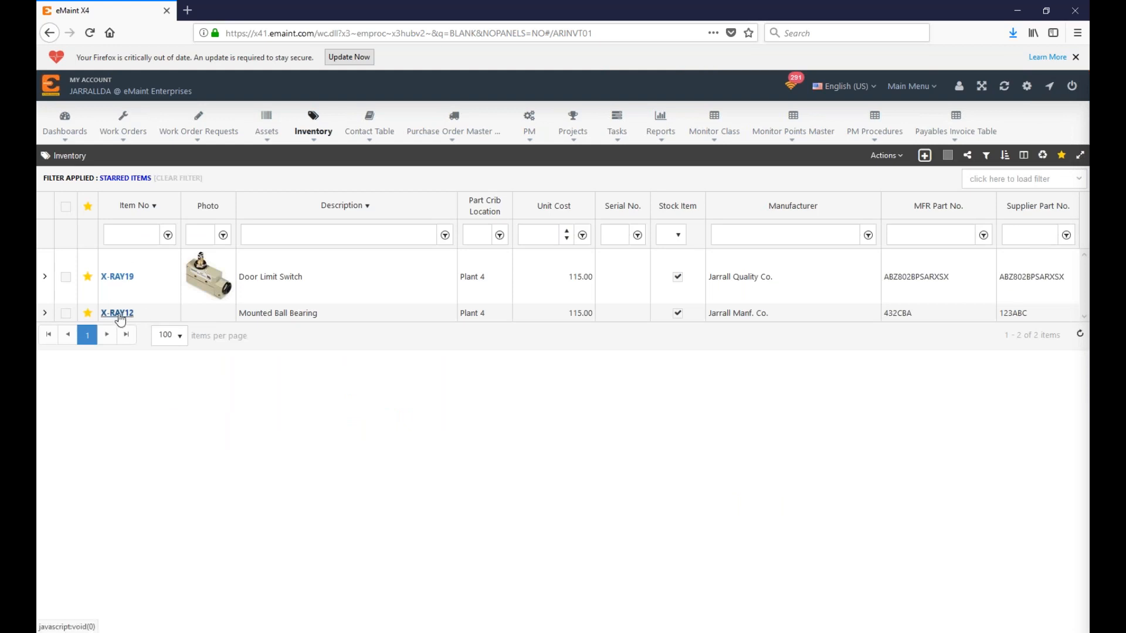
click(117, 314)
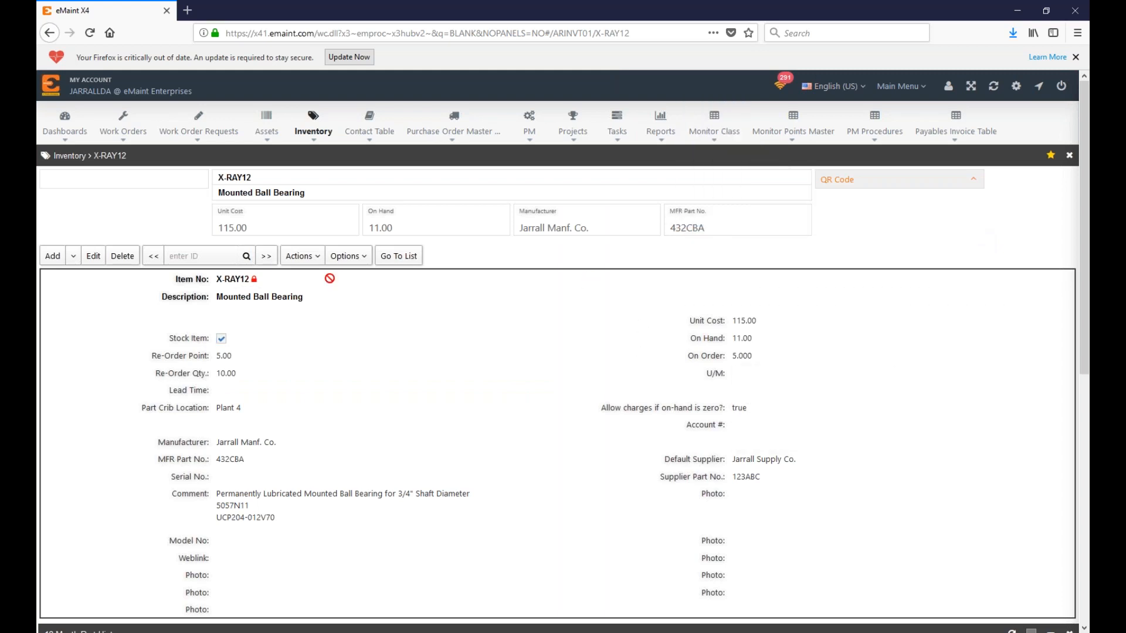
mouse_move(300, 258)
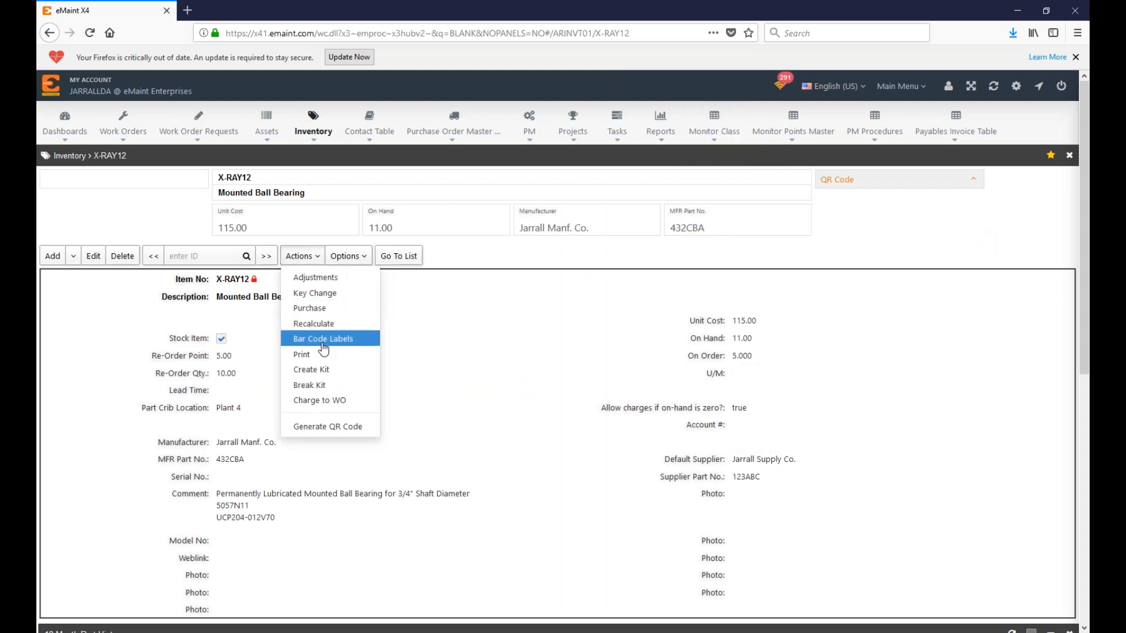
Step: Start a purchase re-order for 10 bearings with PO number 00002 and submit it
click(310, 308)
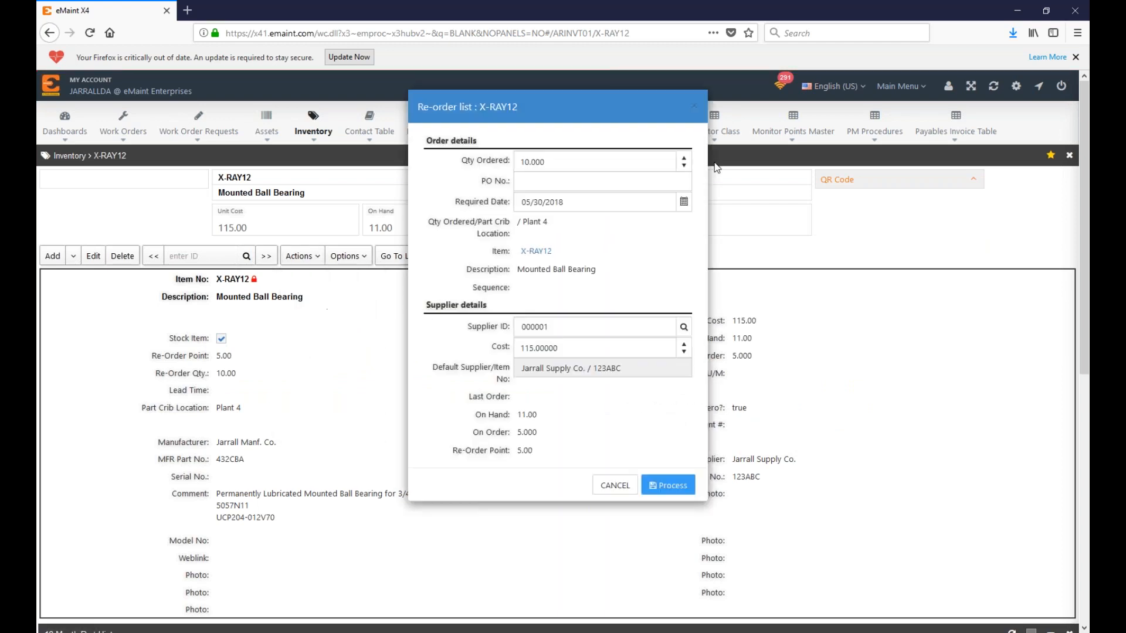
drag(458, 160, 509, 166)
click(545, 162)
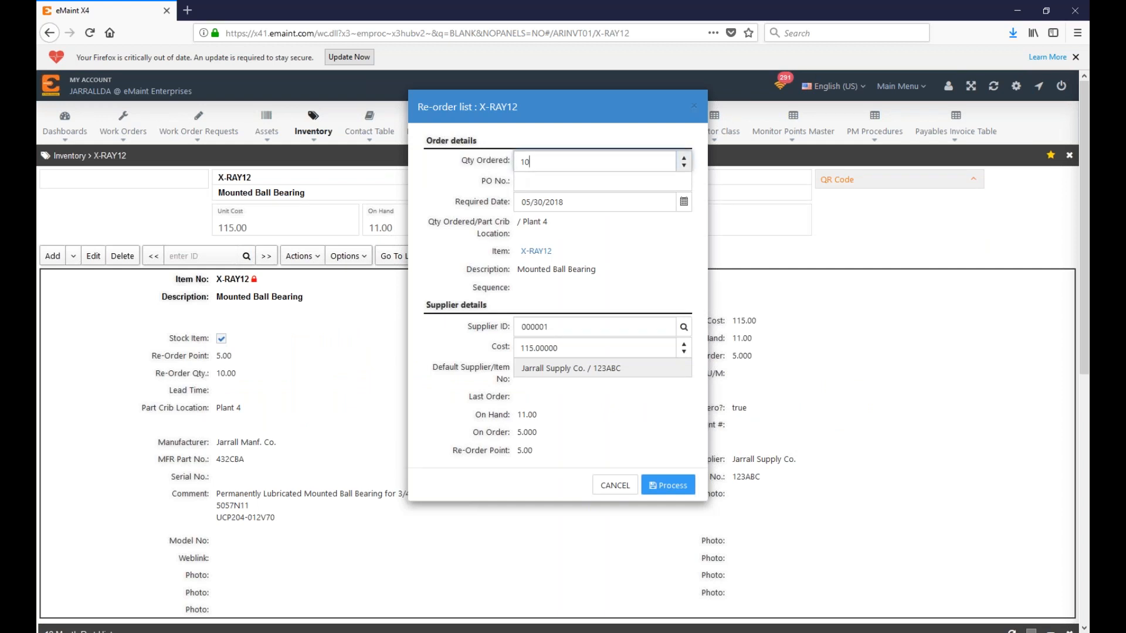
click(531, 185)
text(00002)
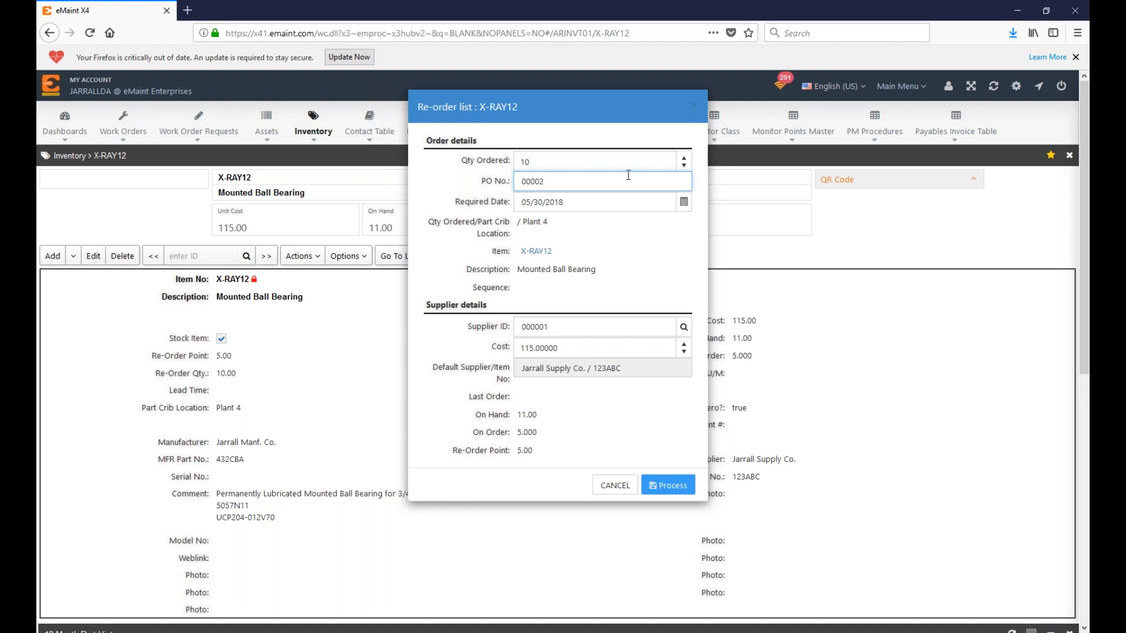
double_click(572, 178)
key(BackSpace)
text(00002)
click(681, 489)
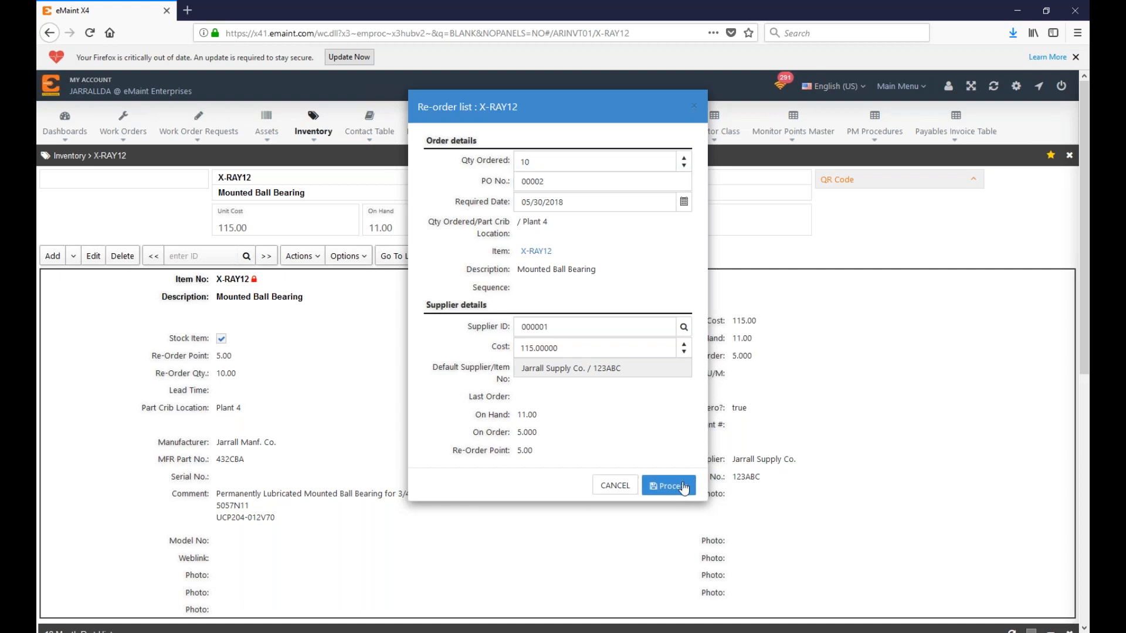
Step: After the supplier 000001 error, clear PO number 00002 and resubmit the re-order
click(526, 357)
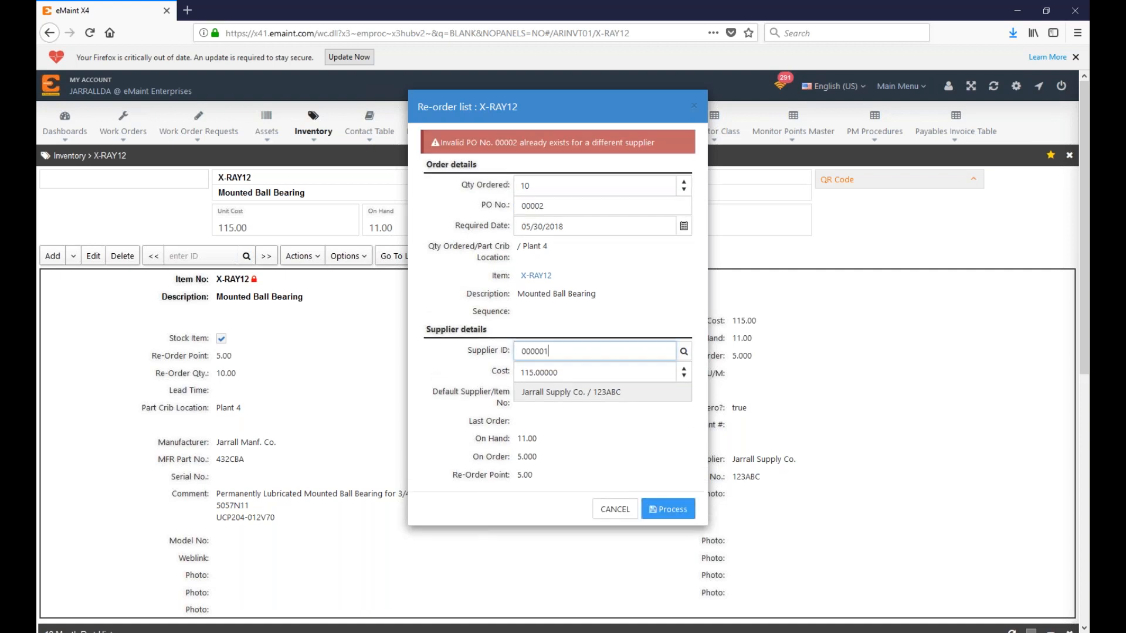
click(606, 206)
double_click(606, 205)
key(BackSpace)
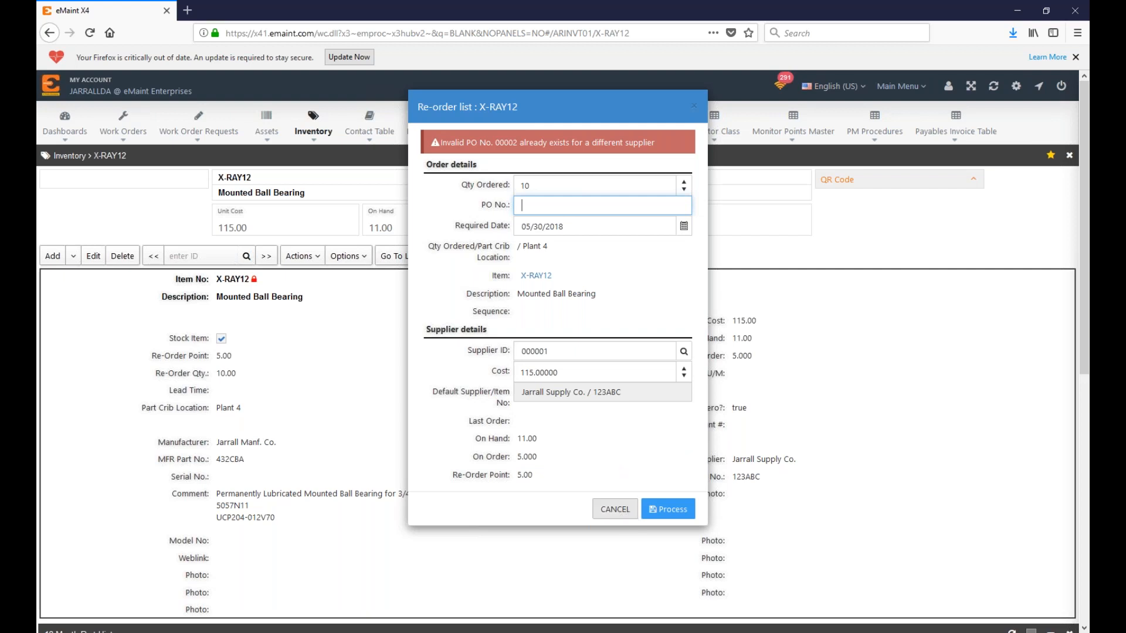
click(673, 510)
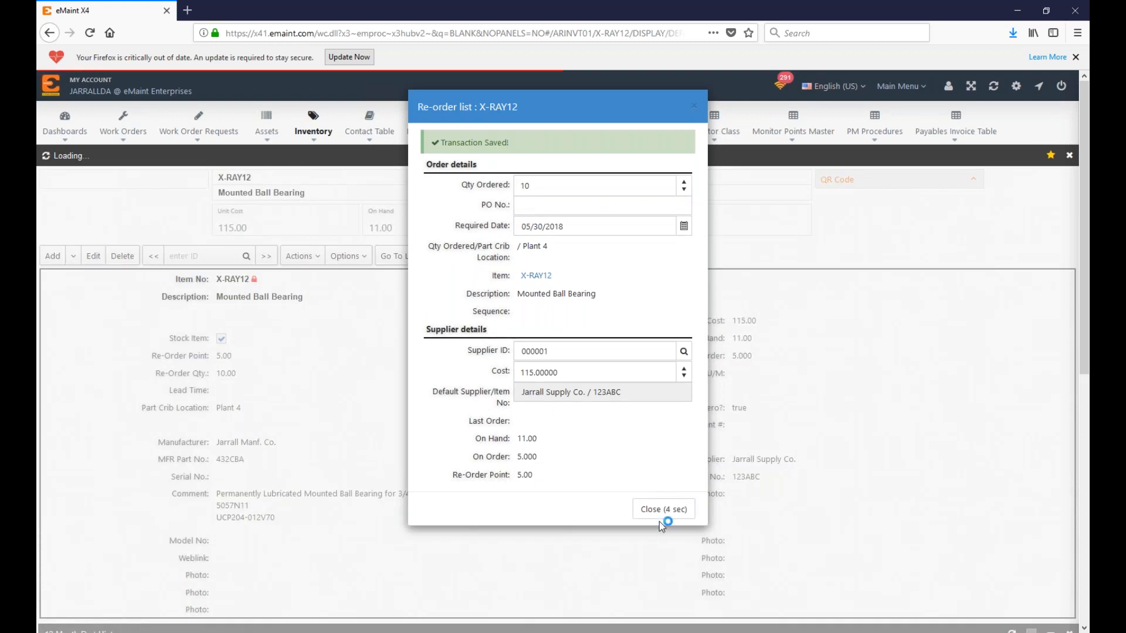
Step: Assign PO number 00003 to the X-RAY12 requisition from Purchasing Center's Update Pending POs
drag(435, 390, 520, 406)
click(520, 405)
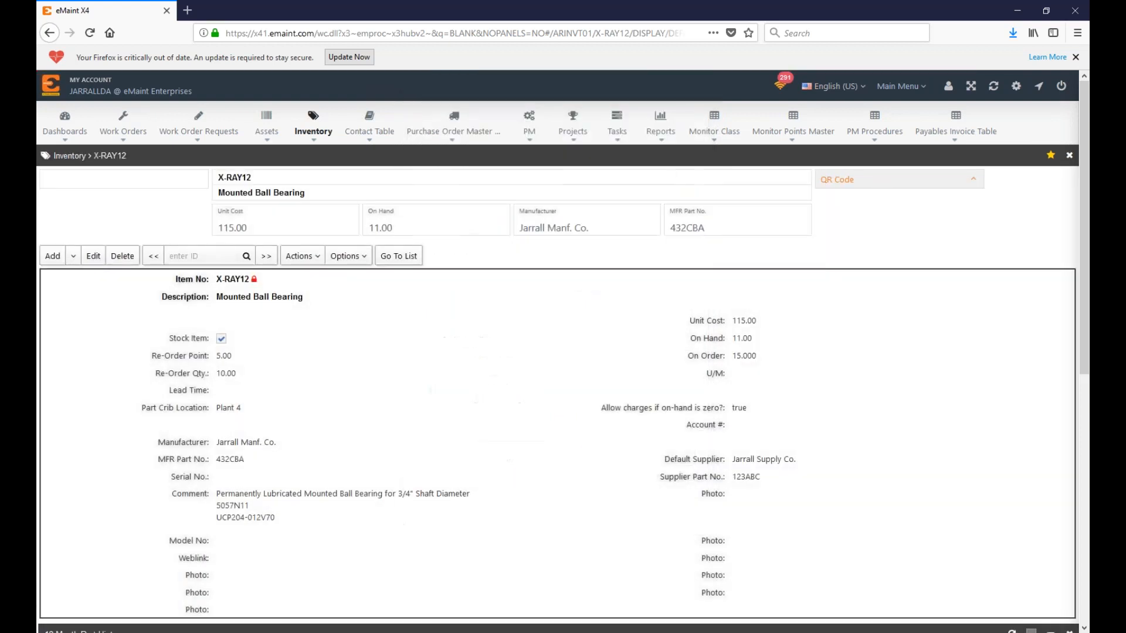
click(903, 86)
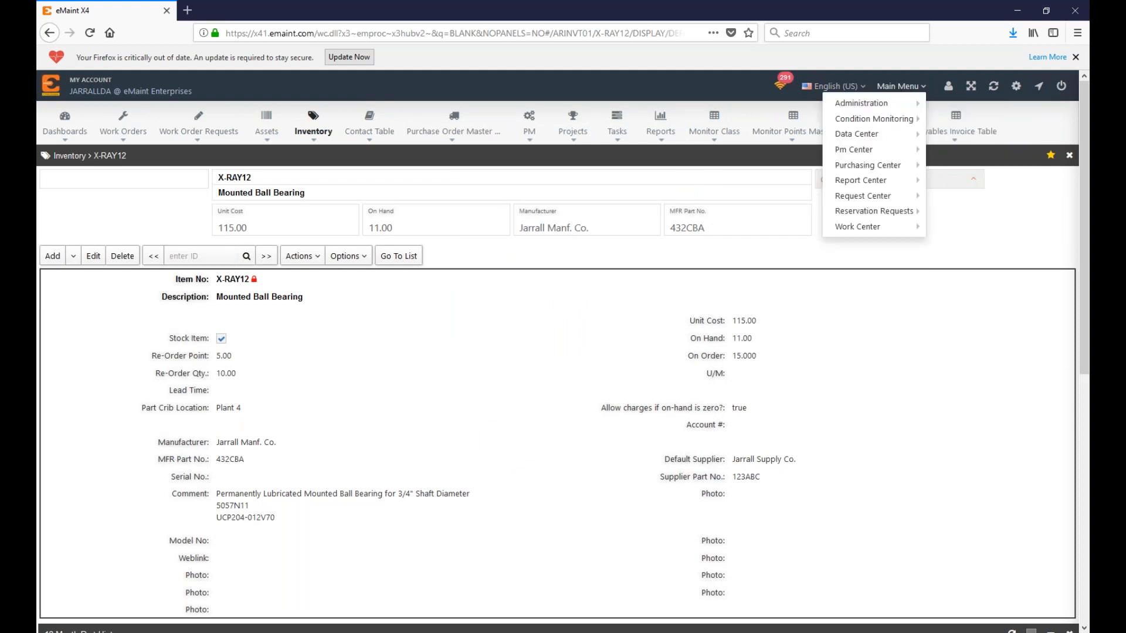
mouse_move(903, 166)
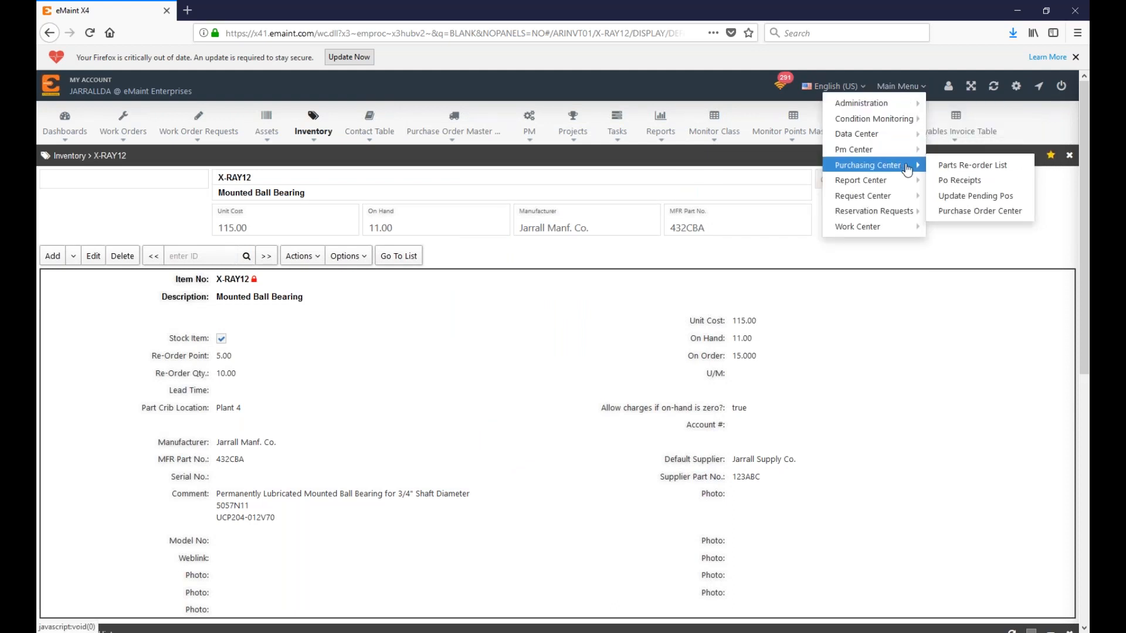
click(944, 196)
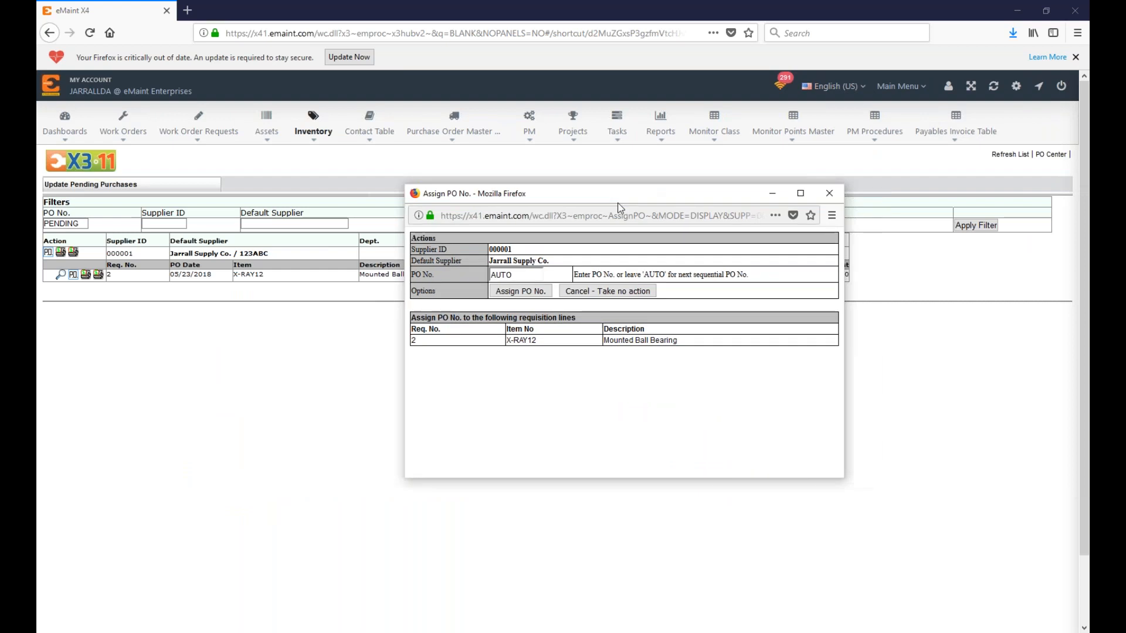
click(516, 291)
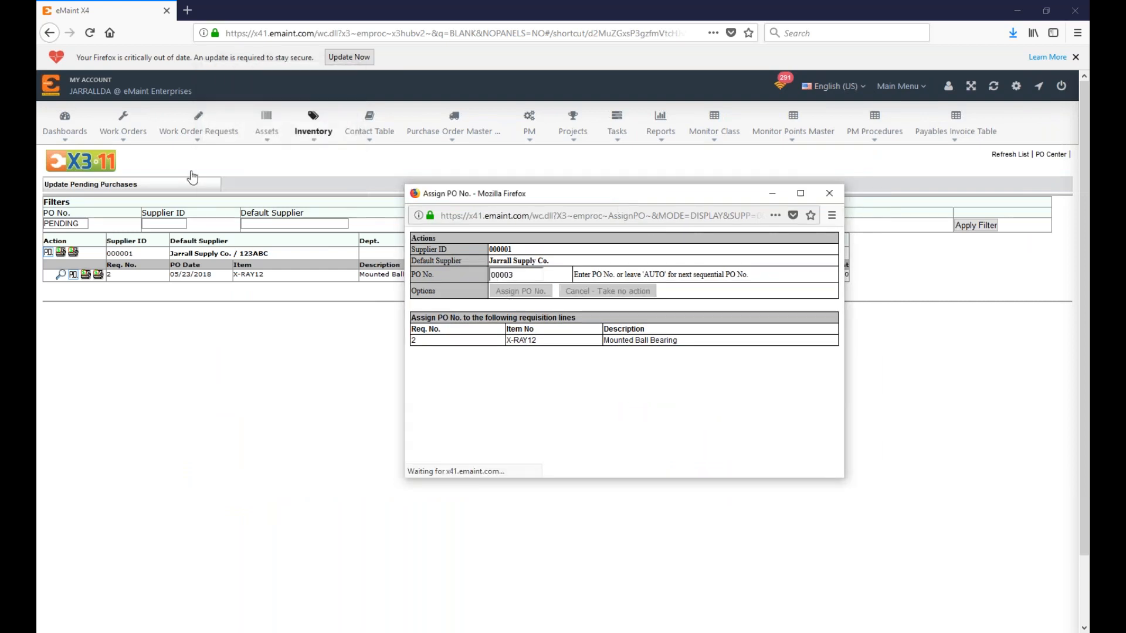
double_click(423, 308)
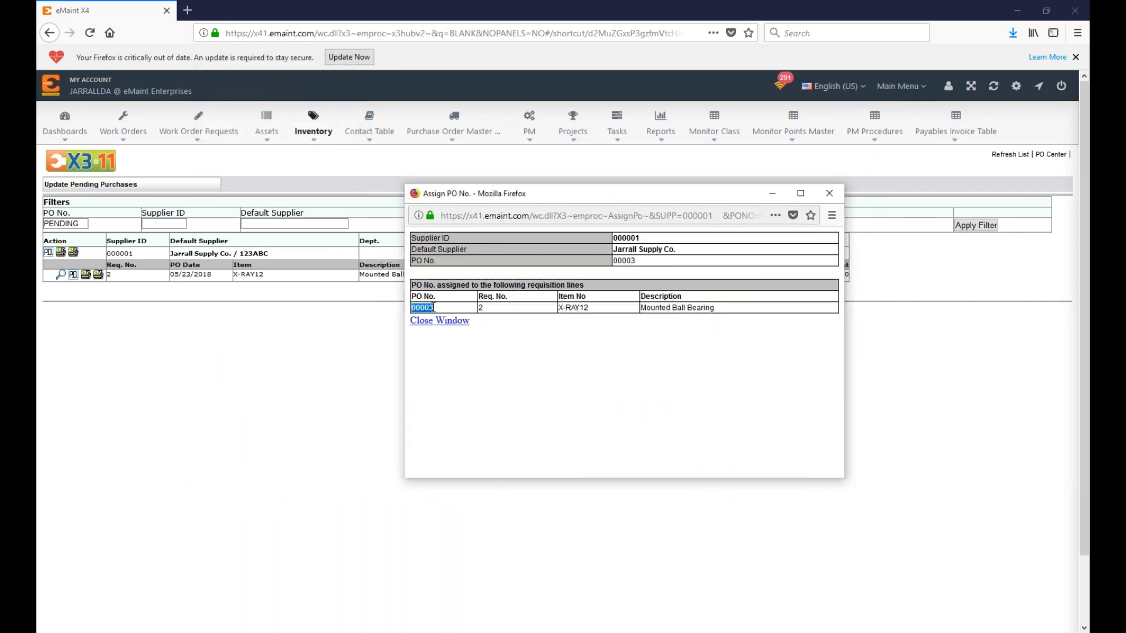
click(440, 320)
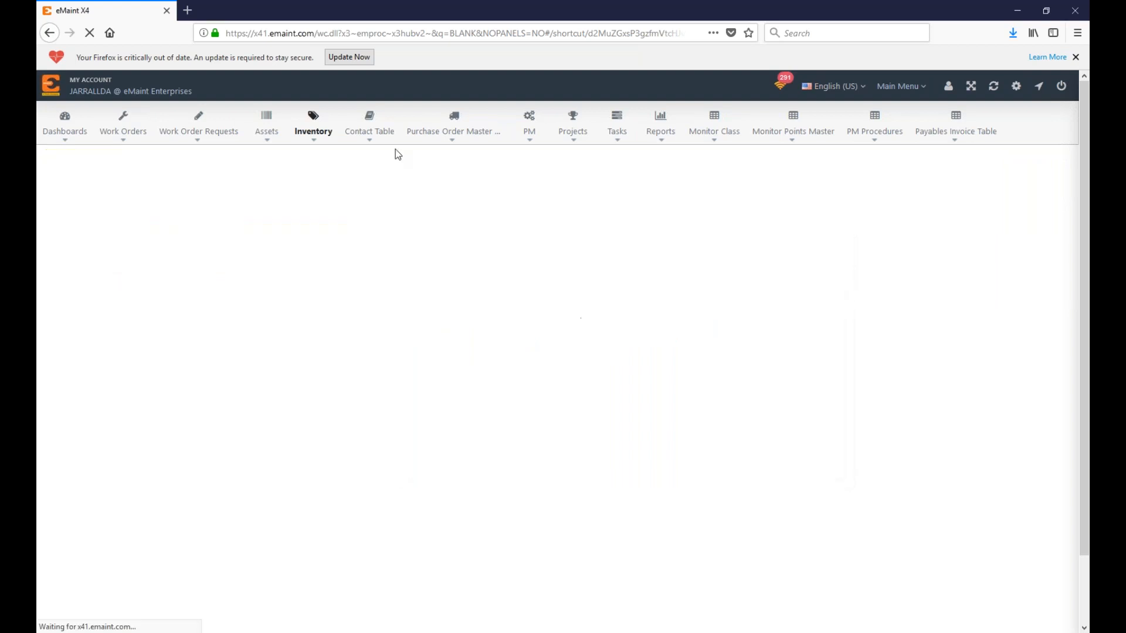
Step: Return to the purchase order list from the PO record
click(452, 134)
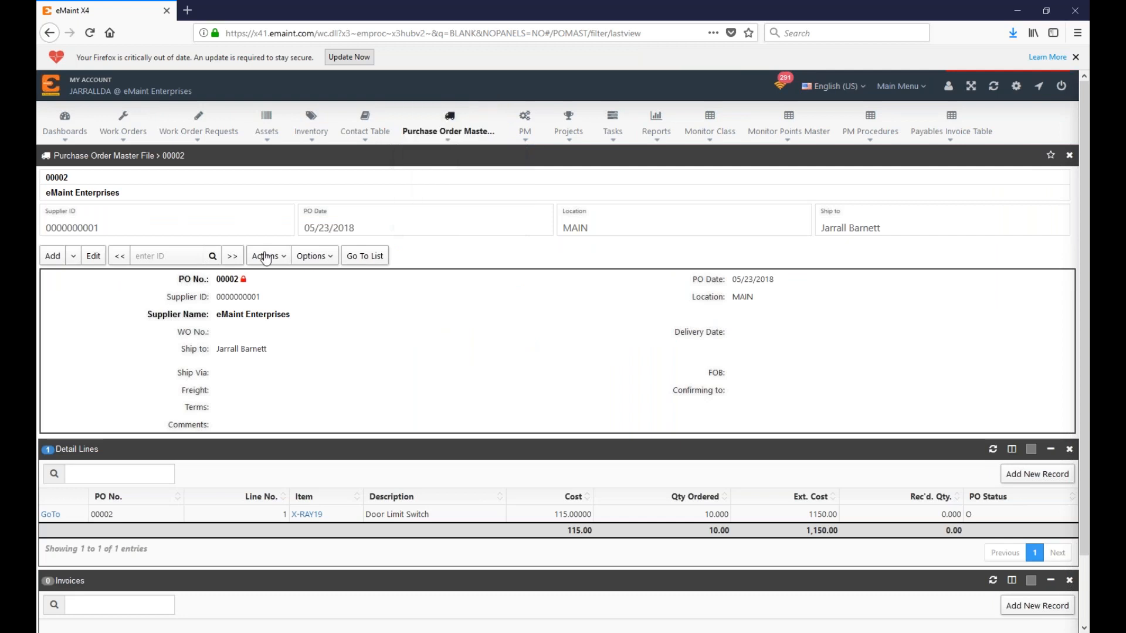
click(463, 133)
click(381, 257)
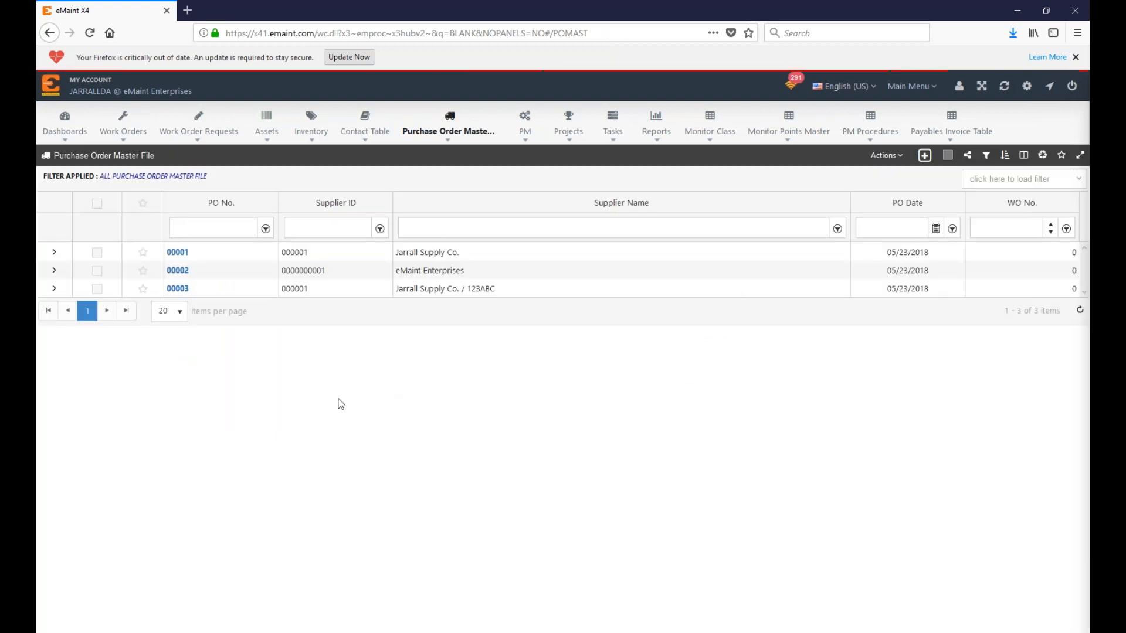
Step: Review POs 00001–00003 in the list and open purchase order 00001
drag(231, 256, 166, 252)
click(603, 346)
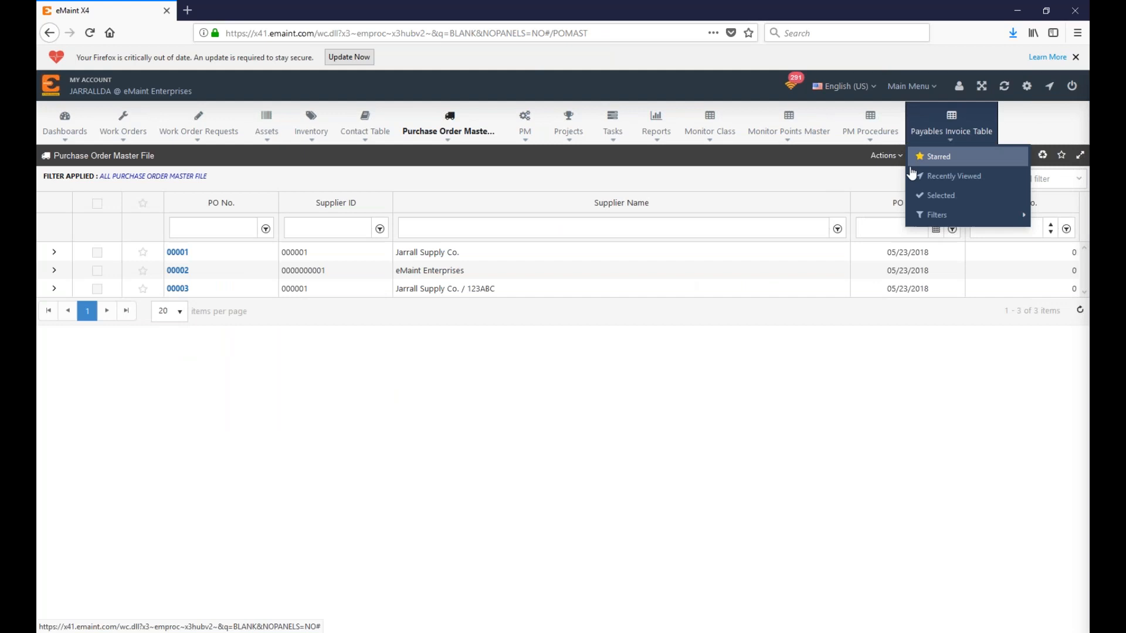
drag(212, 277, 167, 271)
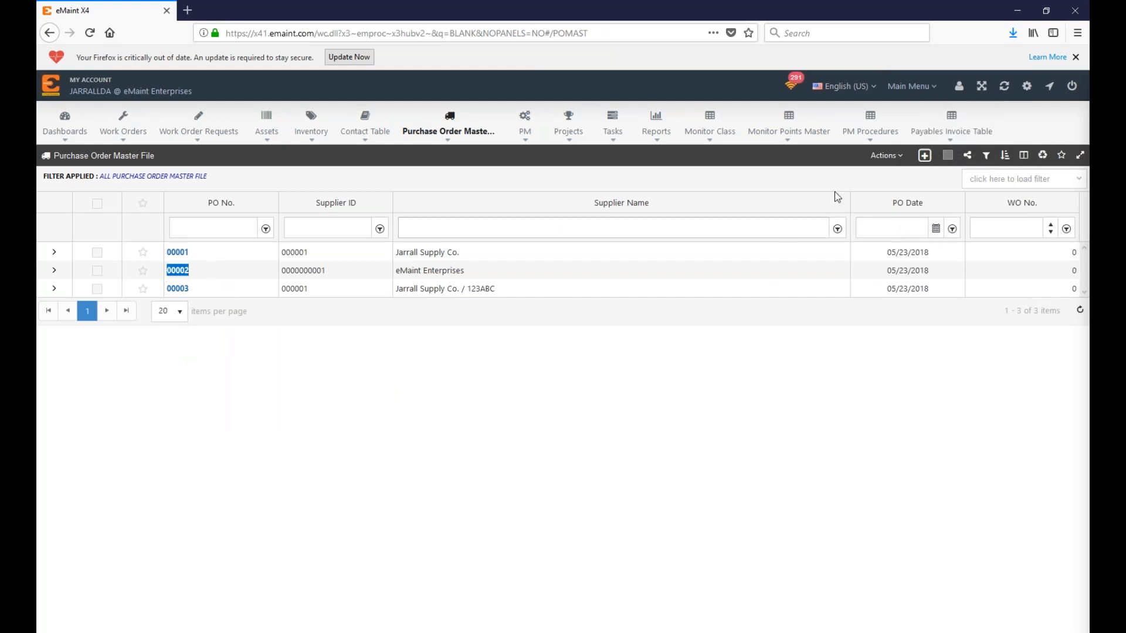
mouse_move(912, 85)
mouse_move(880, 104)
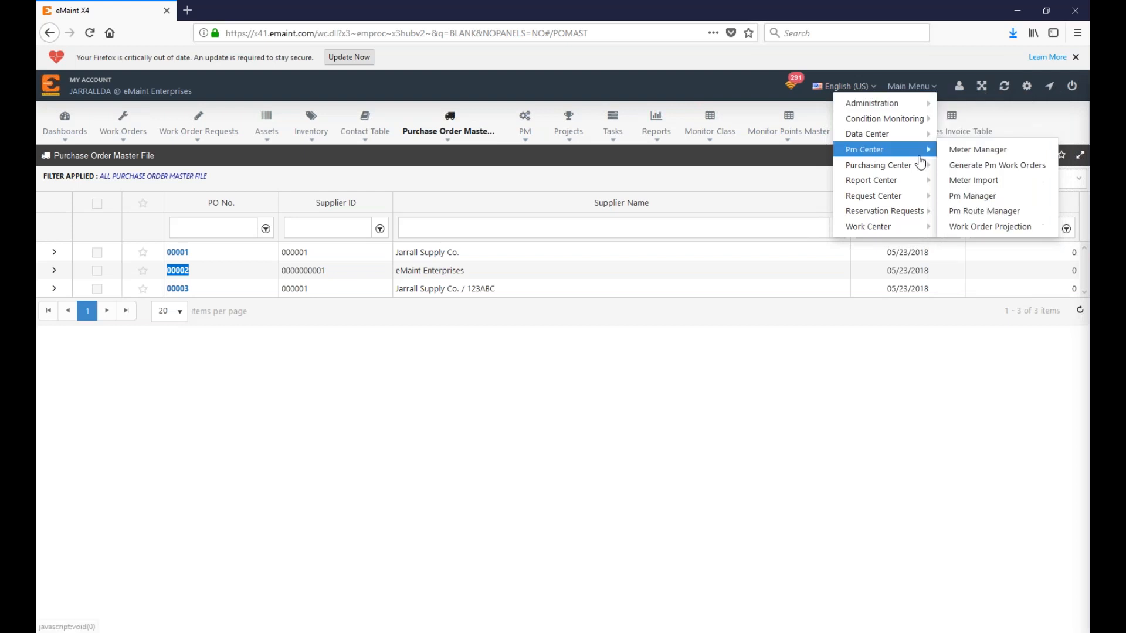
mouse_move(923, 166)
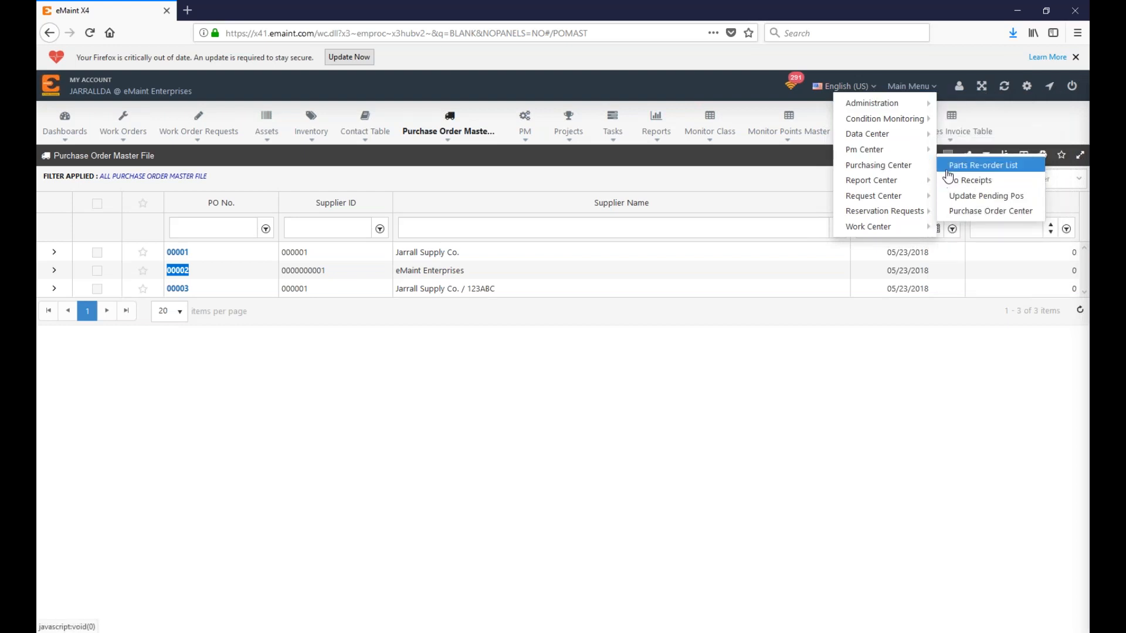
double_click(177, 289)
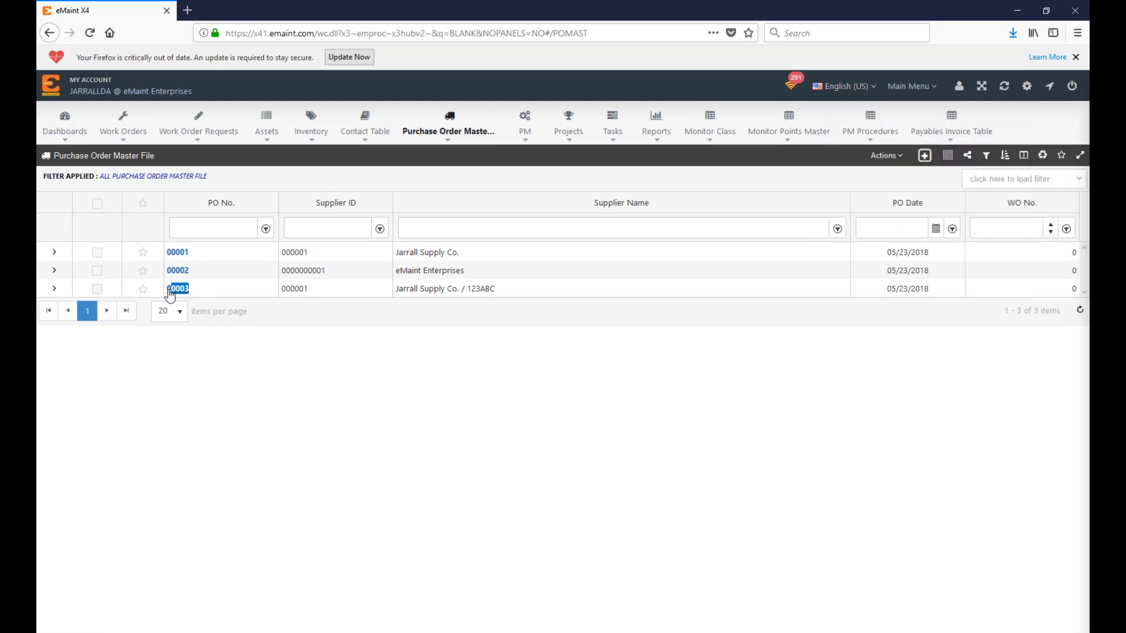
click(262, 301)
click(179, 253)
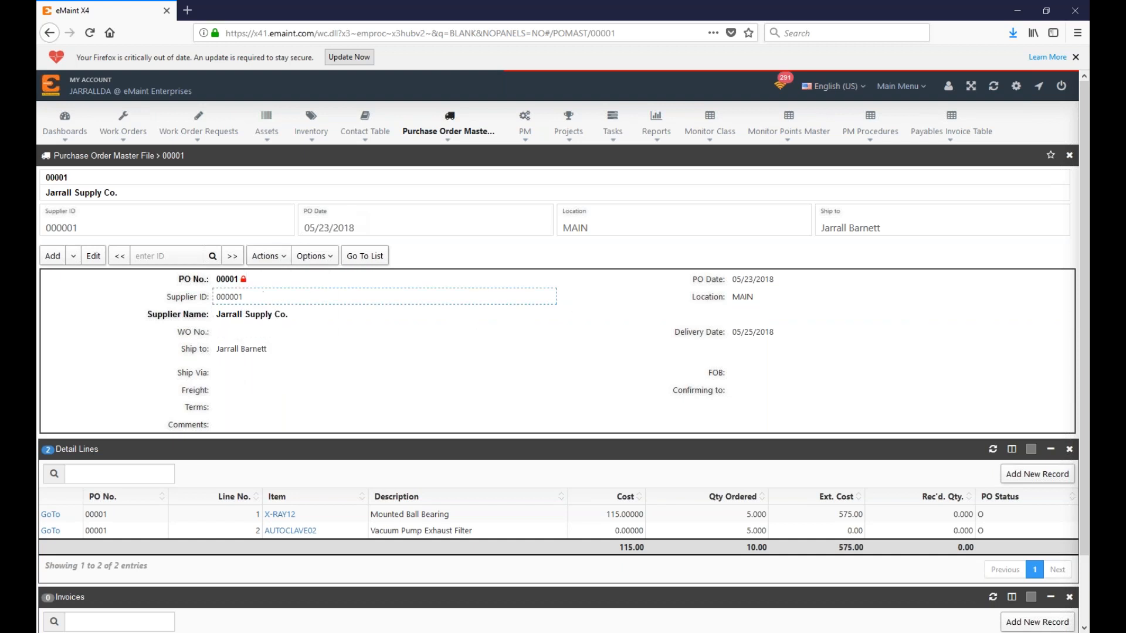
Step: Try receiving PO 00001 with Auto Fill, then close it unprocessed and return to the list
click(267, 256)
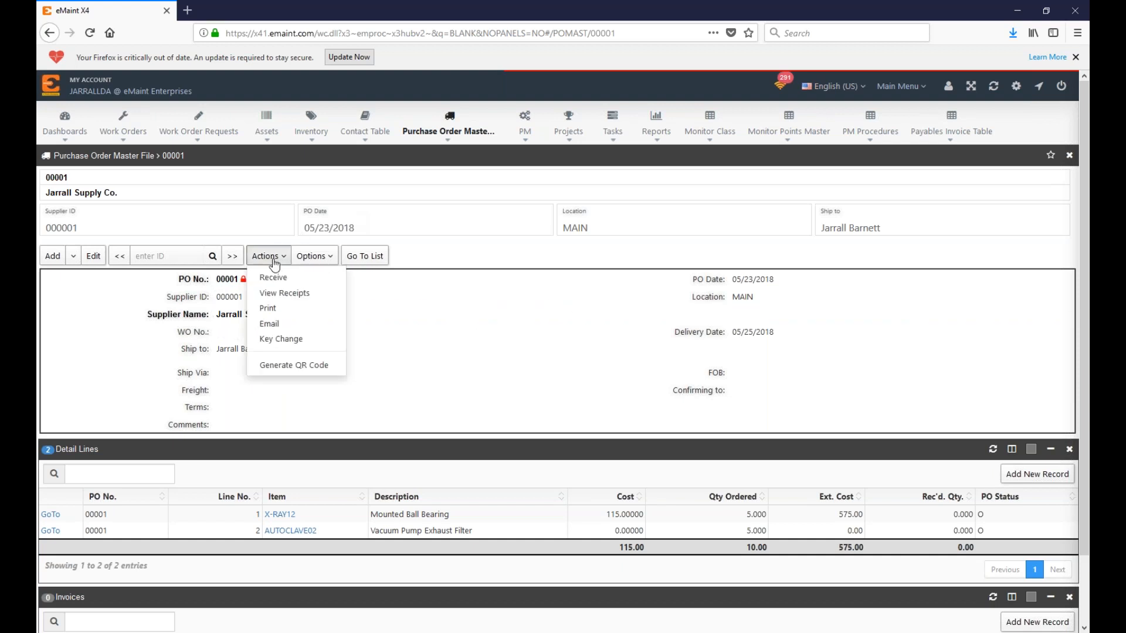
click(304, 285)
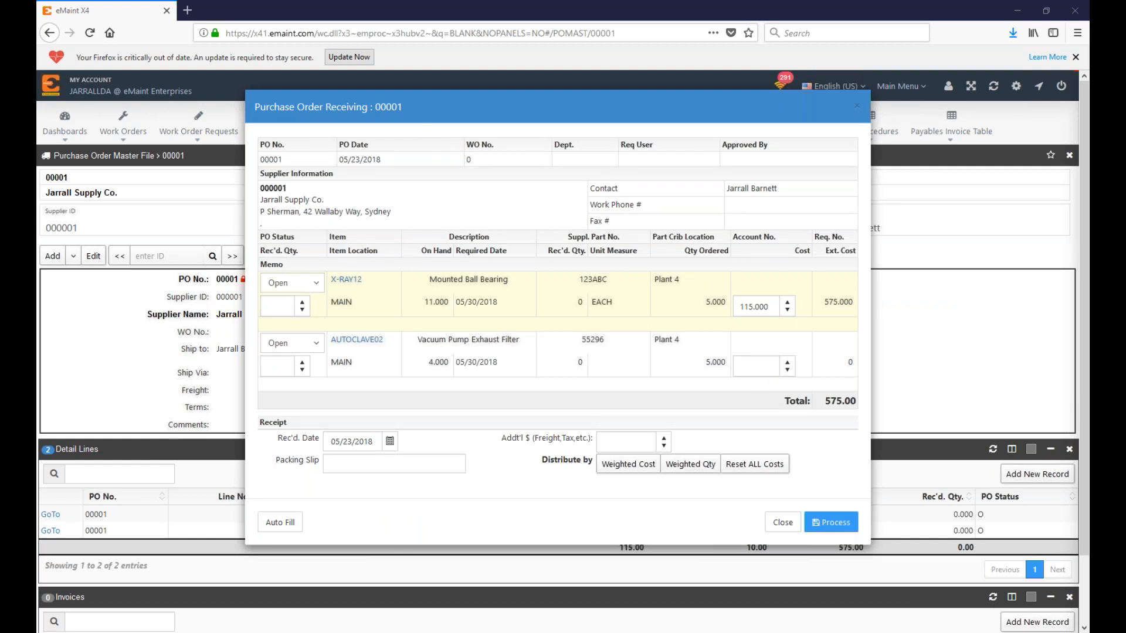
click(287, 307)
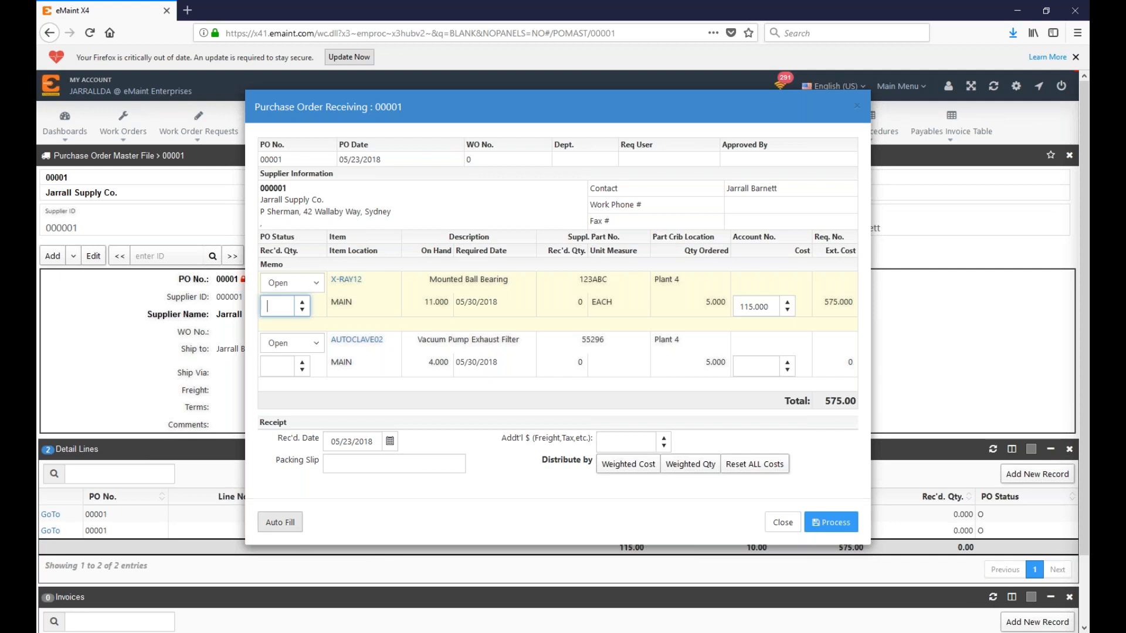
click(290, 528)
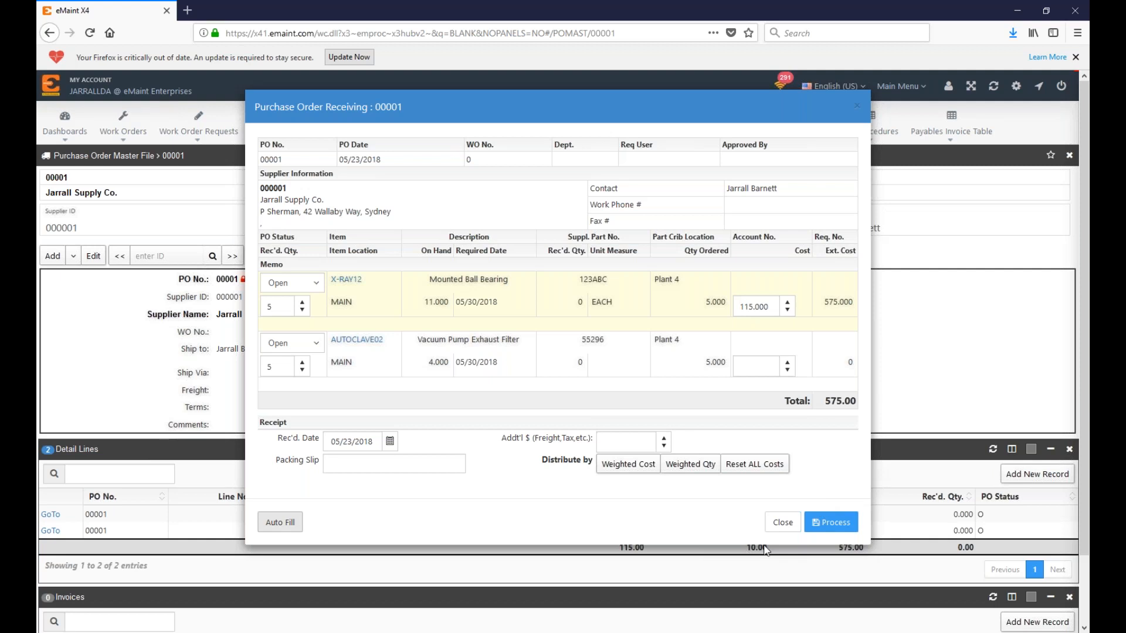
click(788, 529)
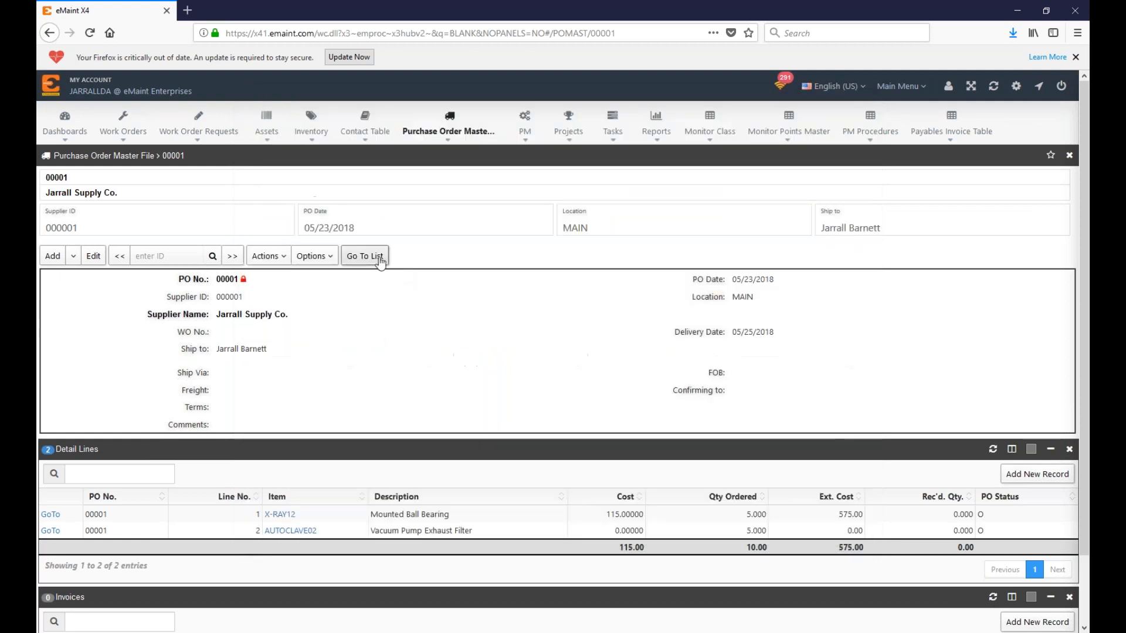
click(370, 256)
Step: Receive all 10 bearings on PO 00003, refresh its detail lines, and return to the list
click(178, 289)
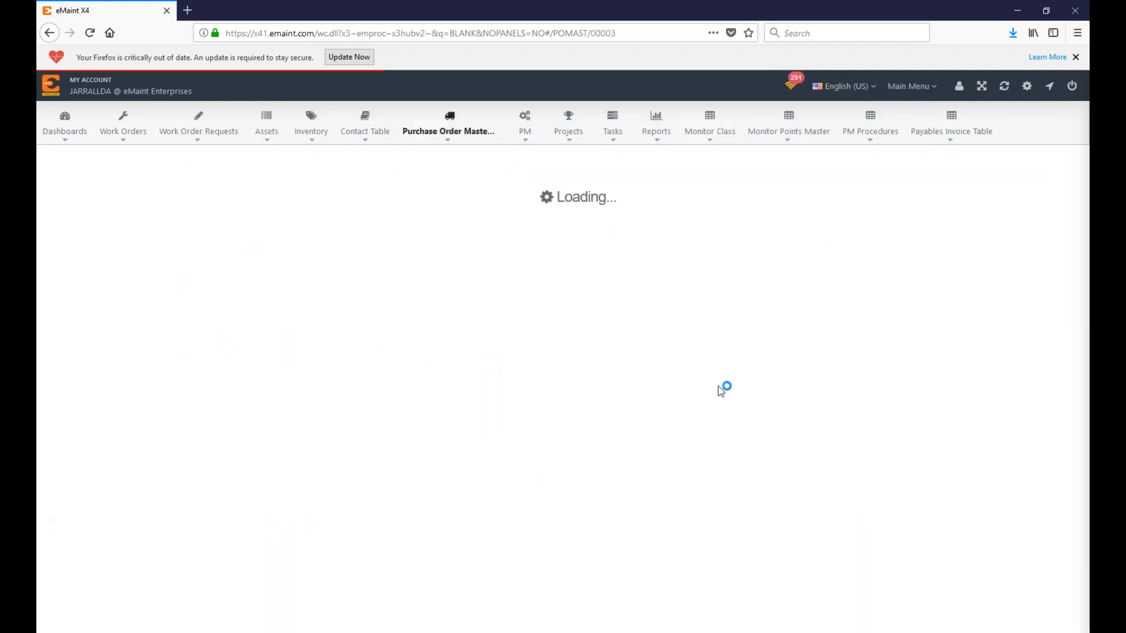
click(267, 256)
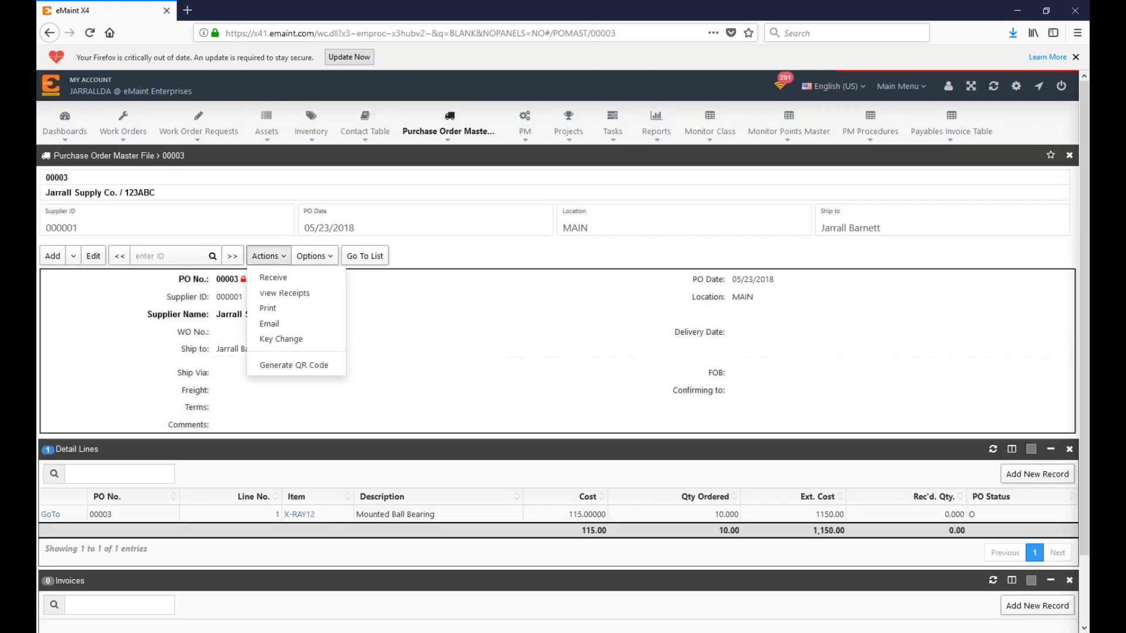
click(290, 279)
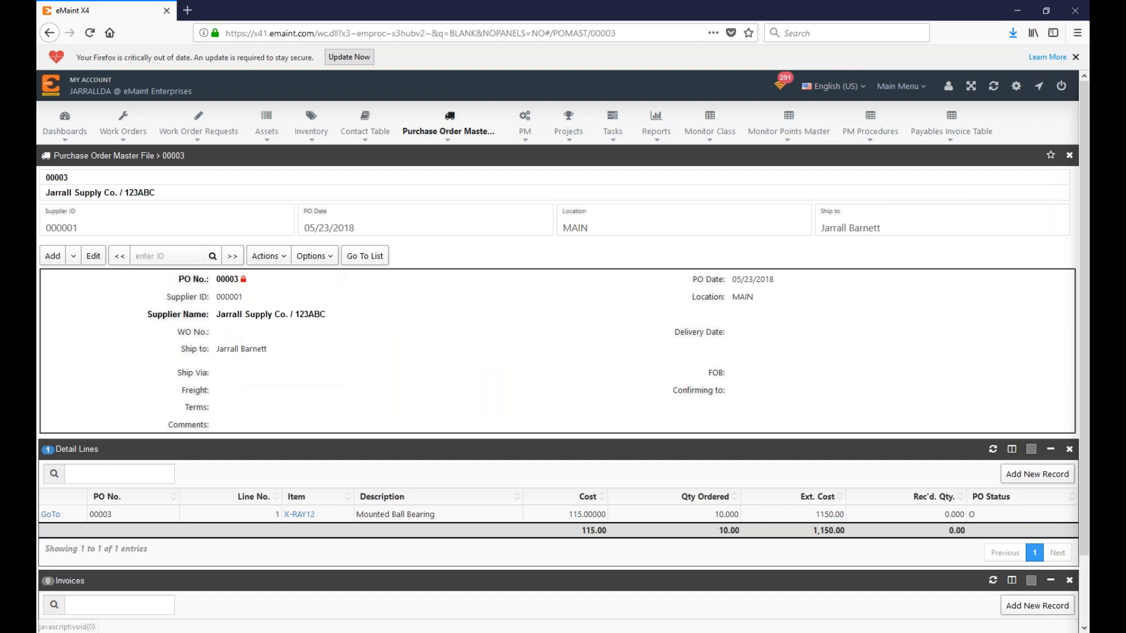
click(280, 462)
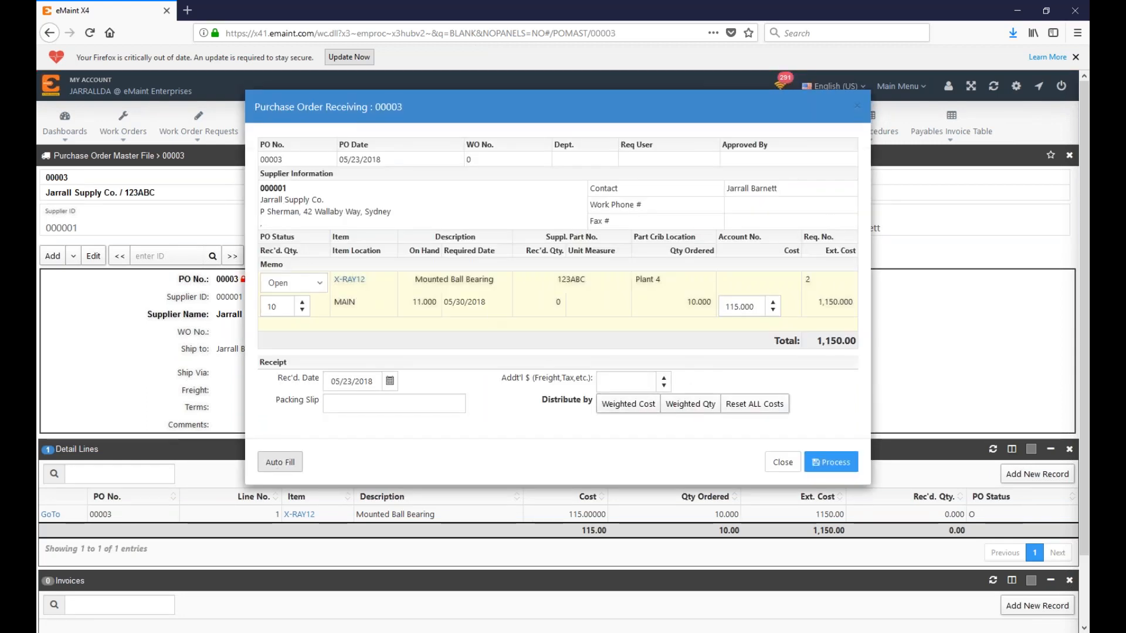
click(828, 462)
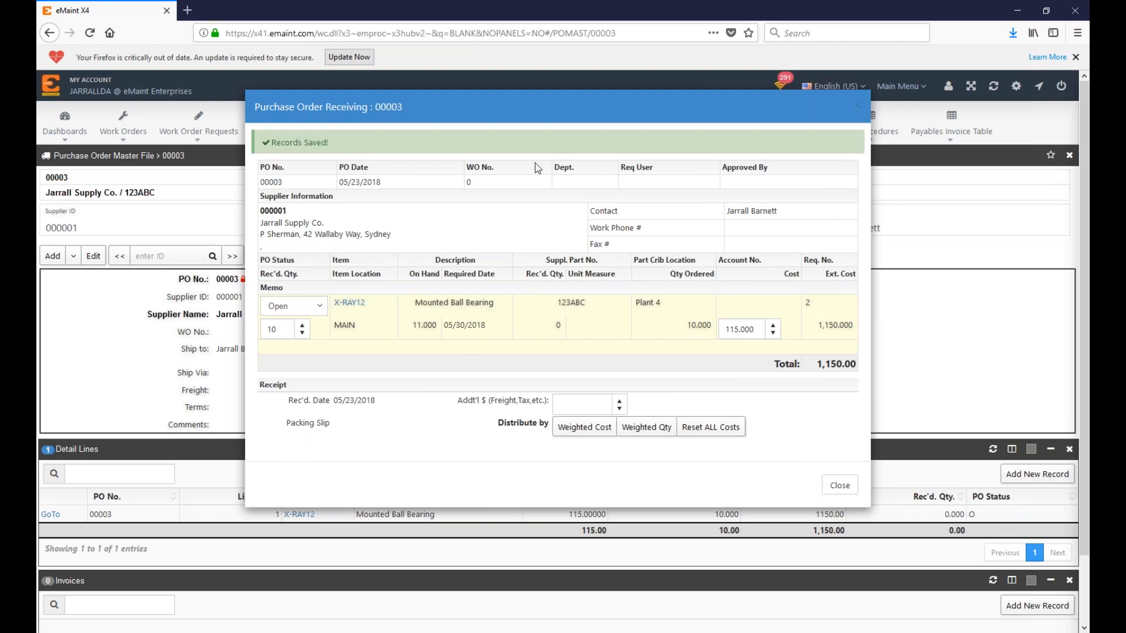
drag(554, 117, 560, 85)
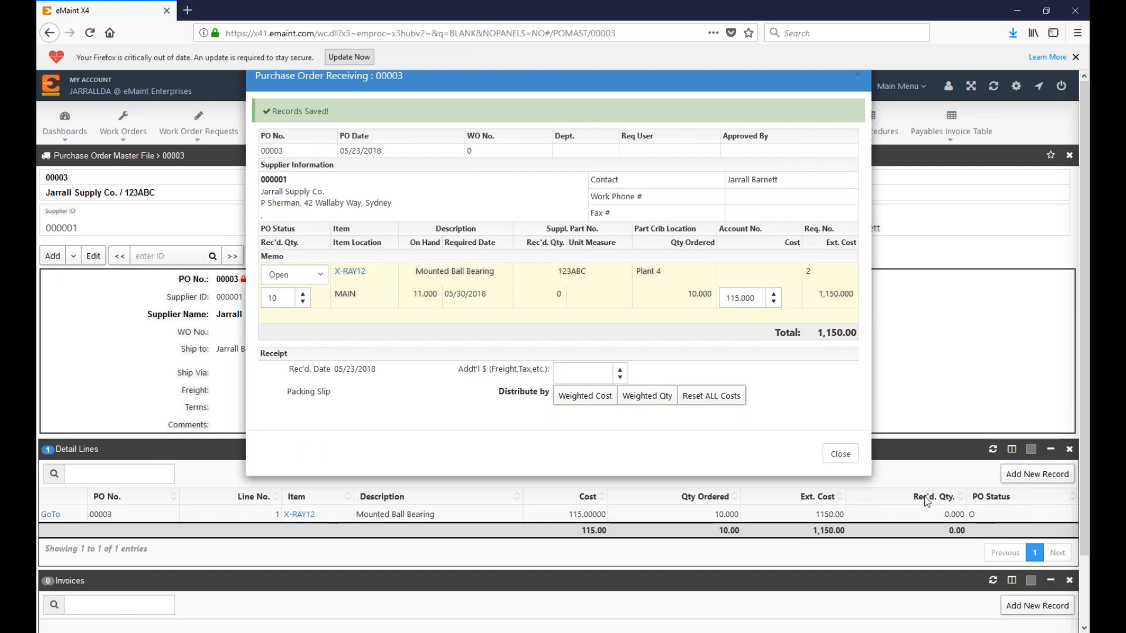
click(844, 454)
click(993, 449)
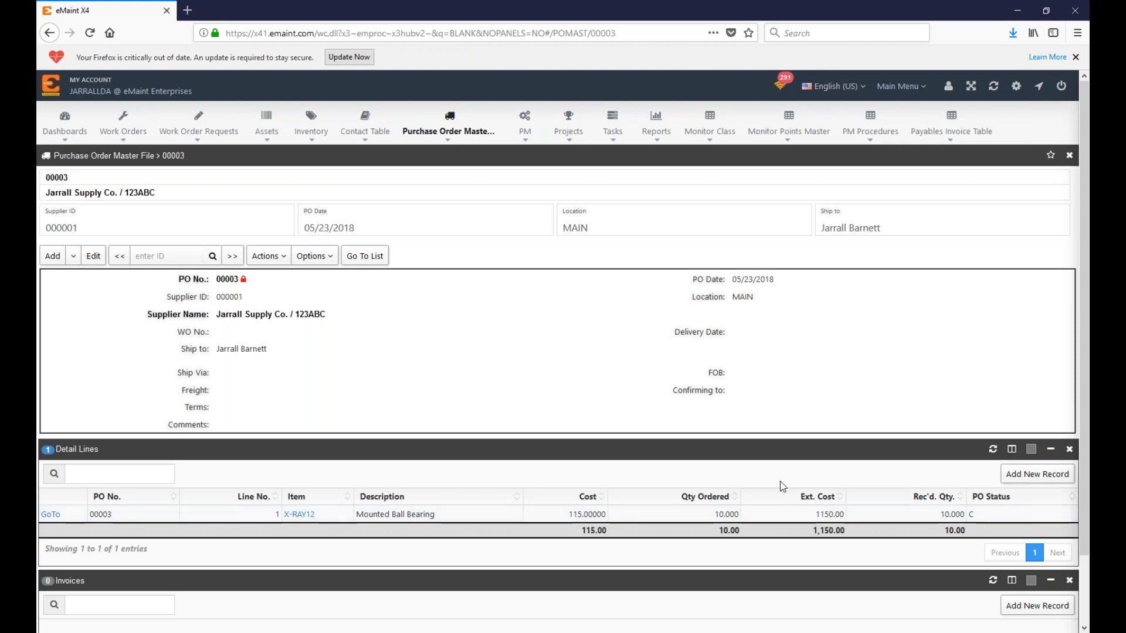
click(364, 256)
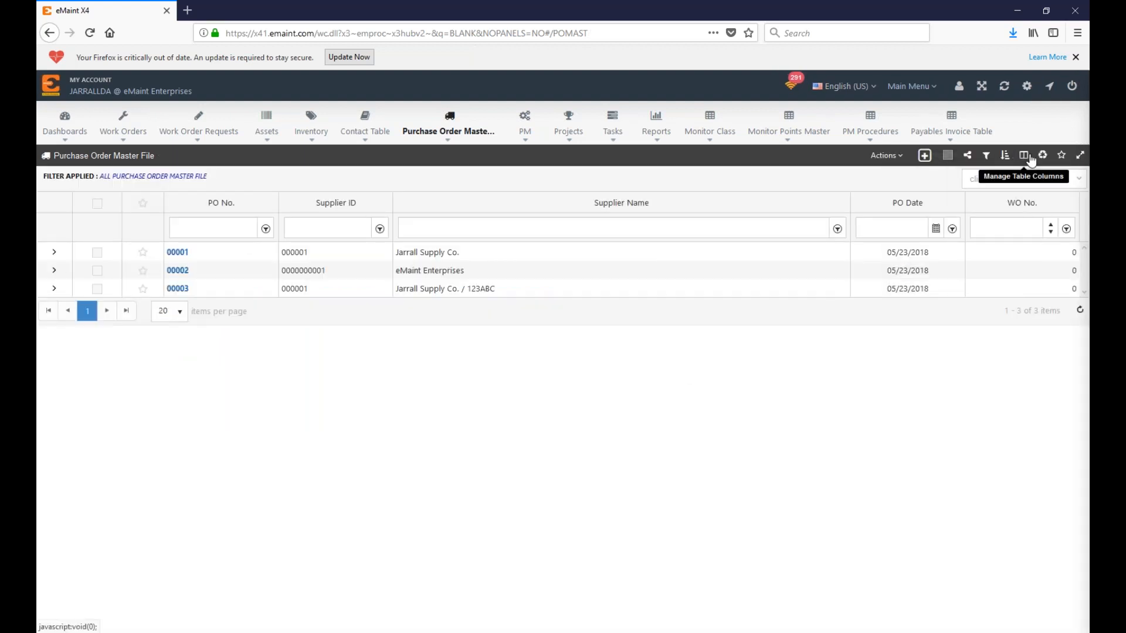
Step: Add the PO Status column (found by searching 'statu') to the list, then open PO 00002
click(1027, 157)
click(364, 181)
text(statu)
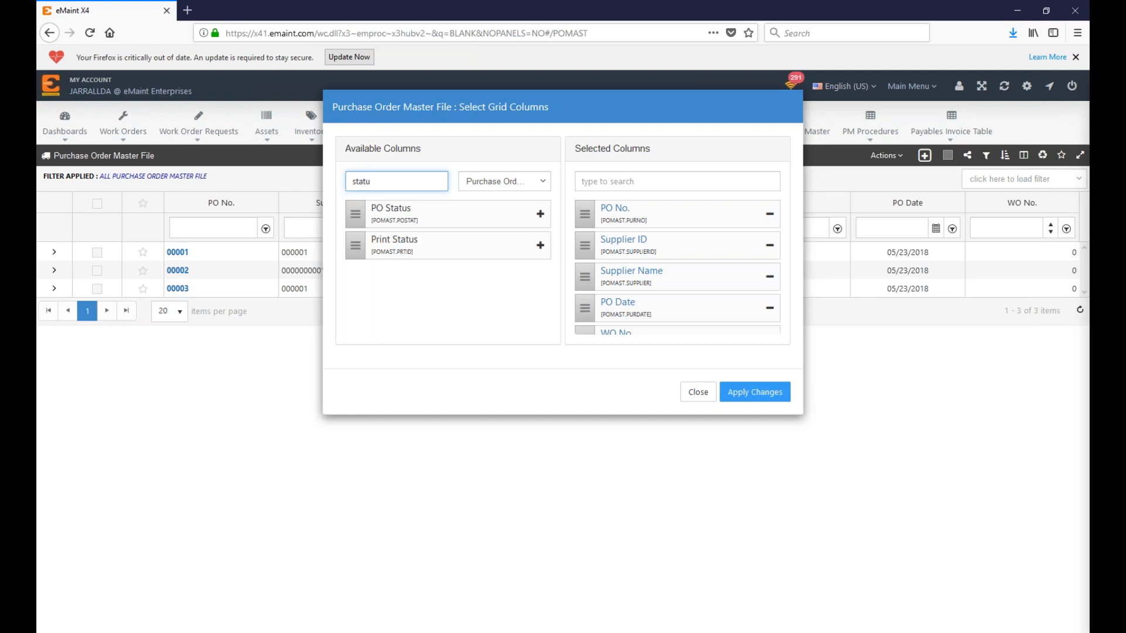
click(757, 392)
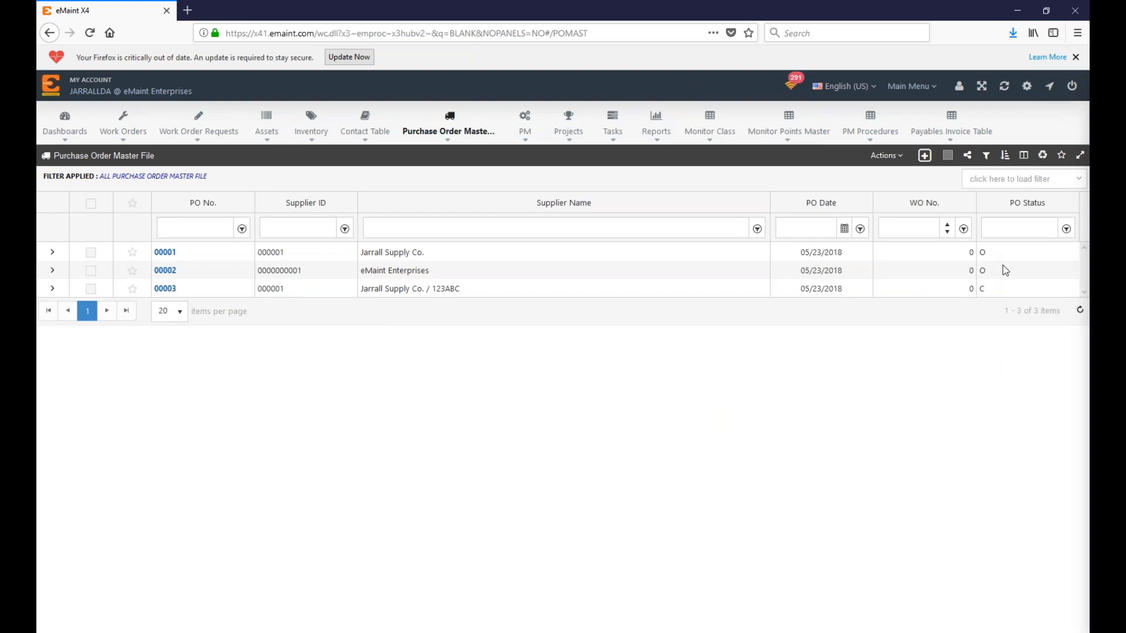
click(165, 270)
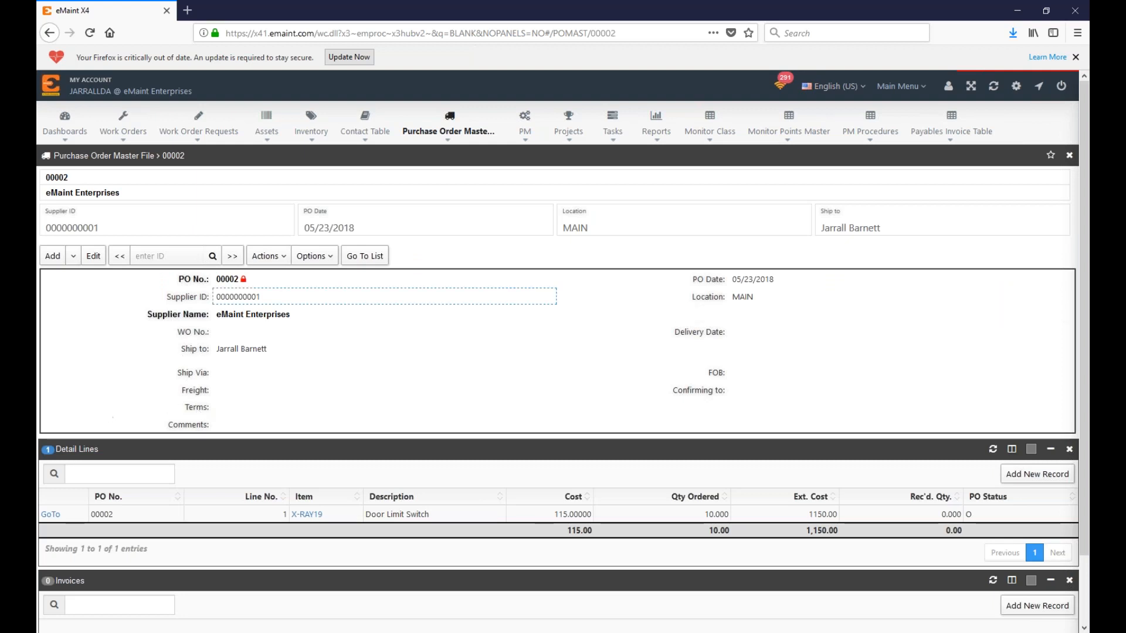
Step: Receive PO 00002's Door Limit Switch line with status Close, process it, and return to the list
click(268, 259)
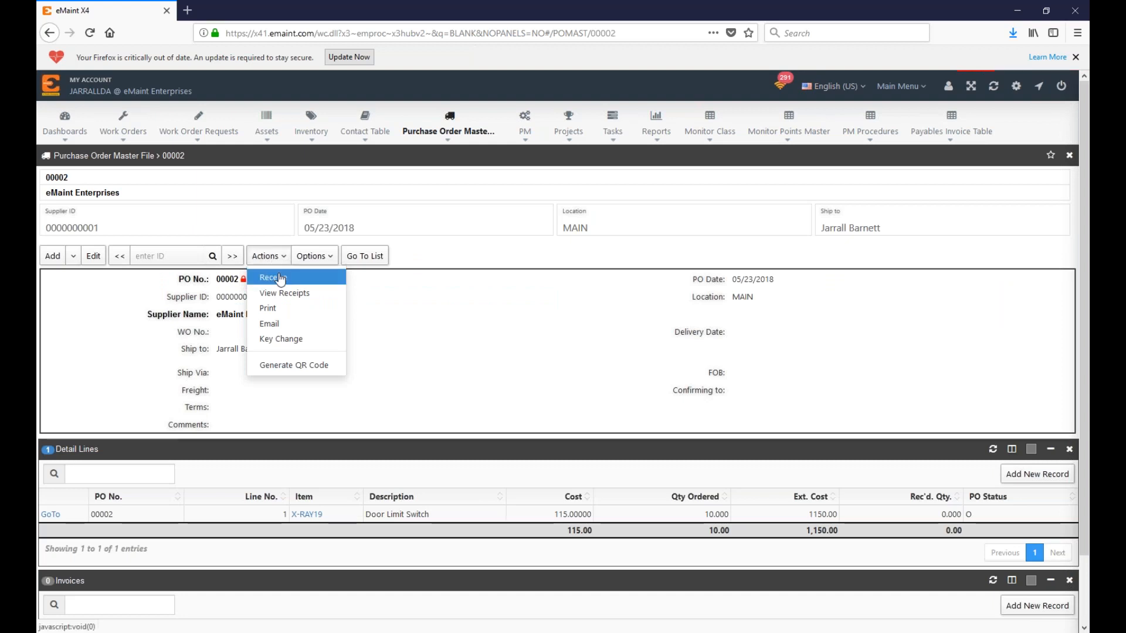
click(274, 279)
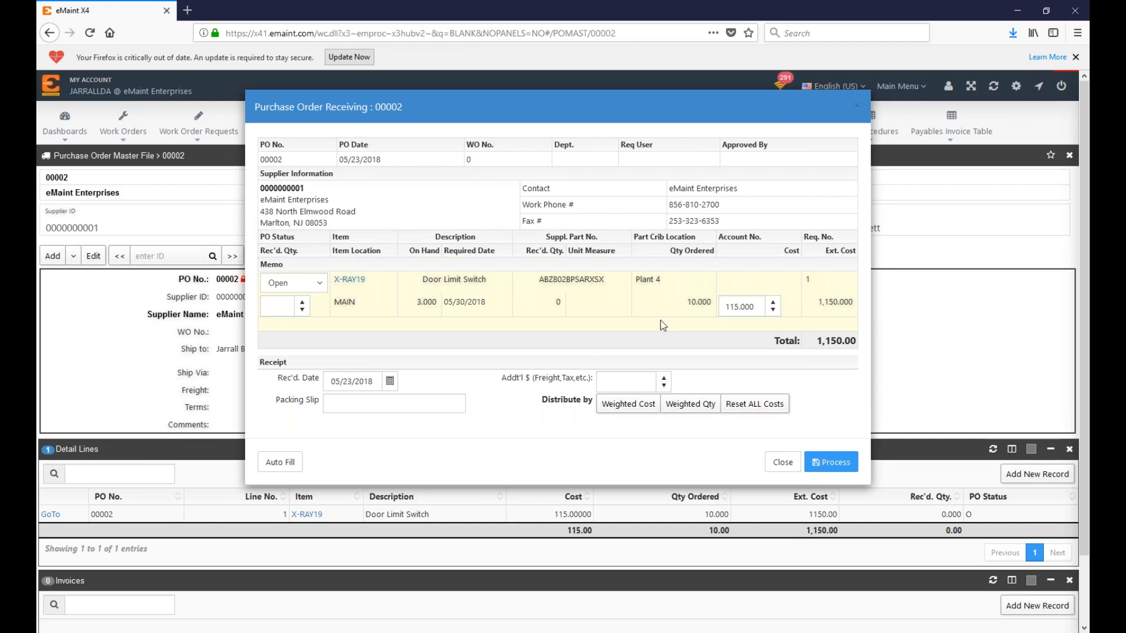
click(275, 306)
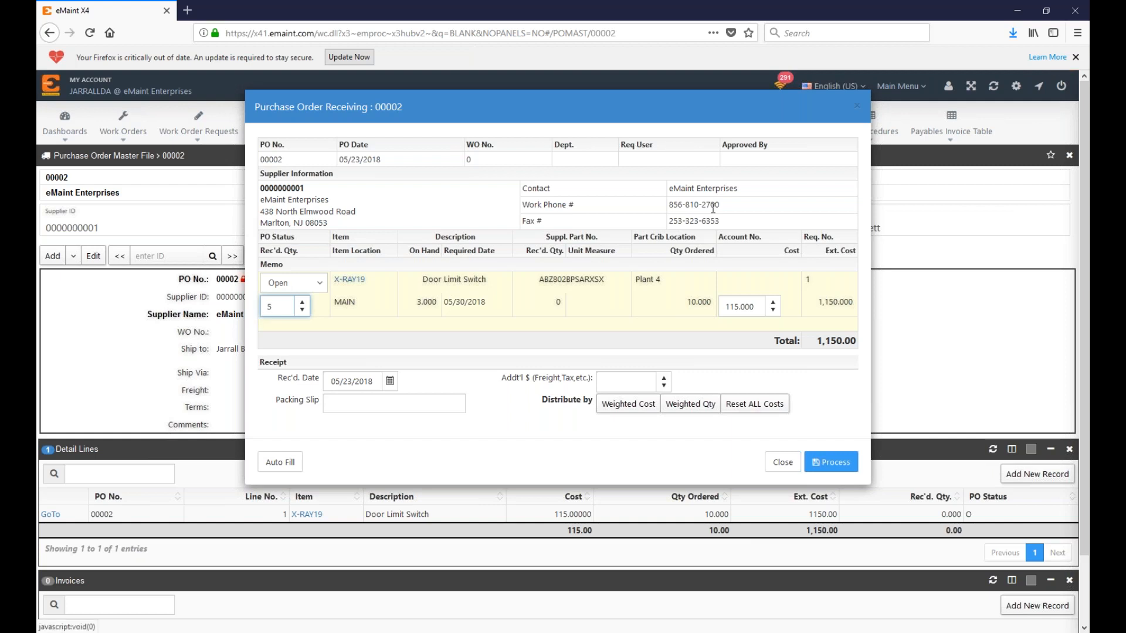
click(557, 282)
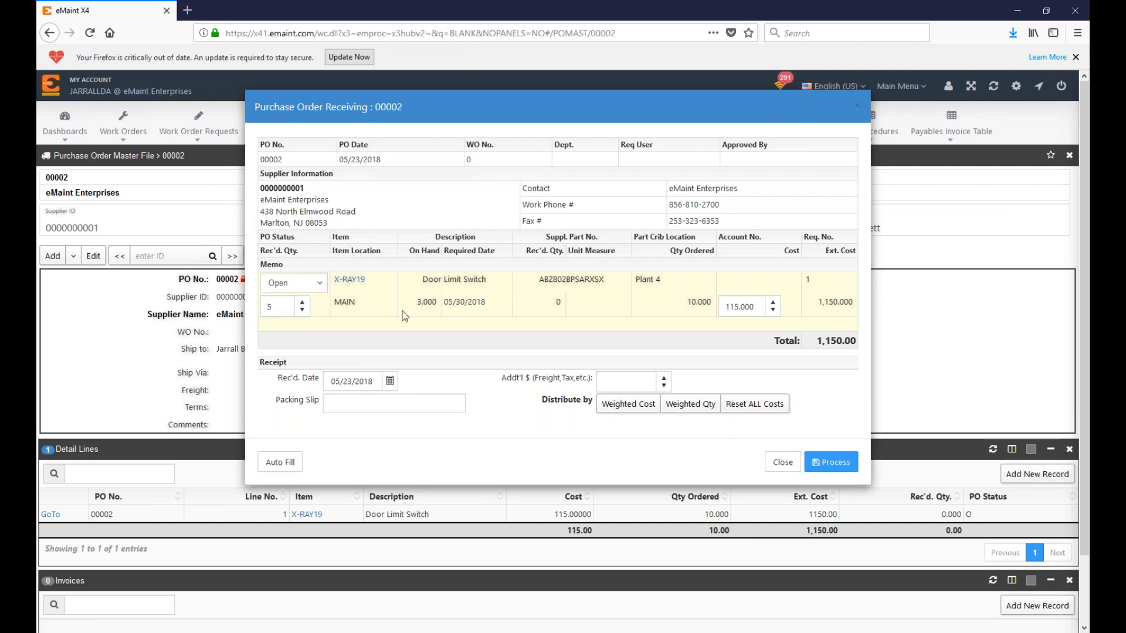
click(278, 306)
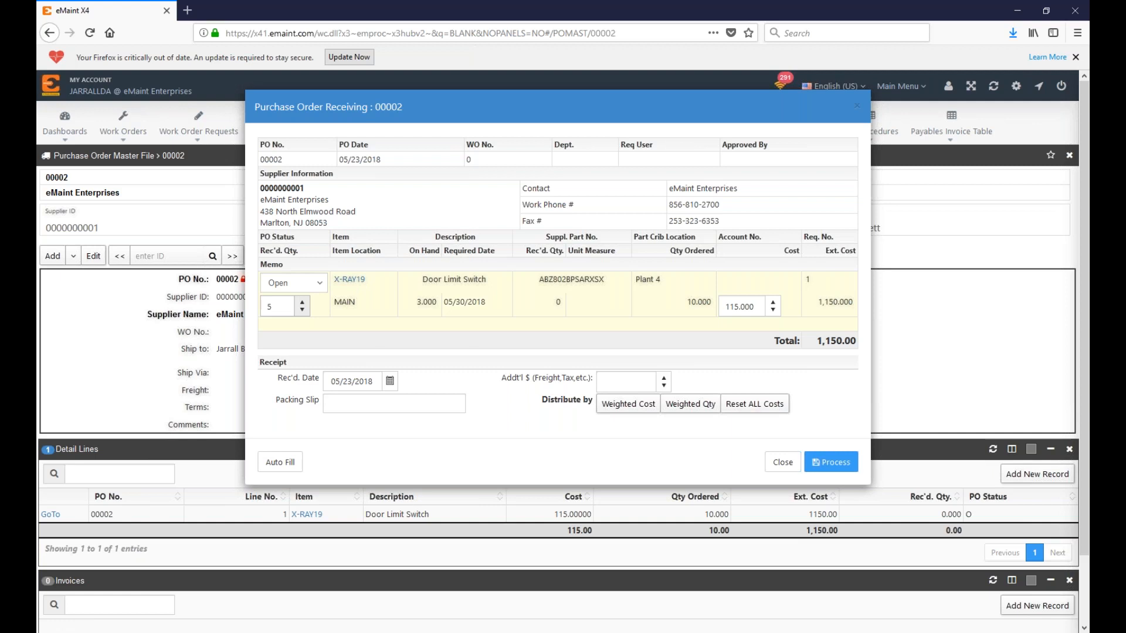
click(319, 282)
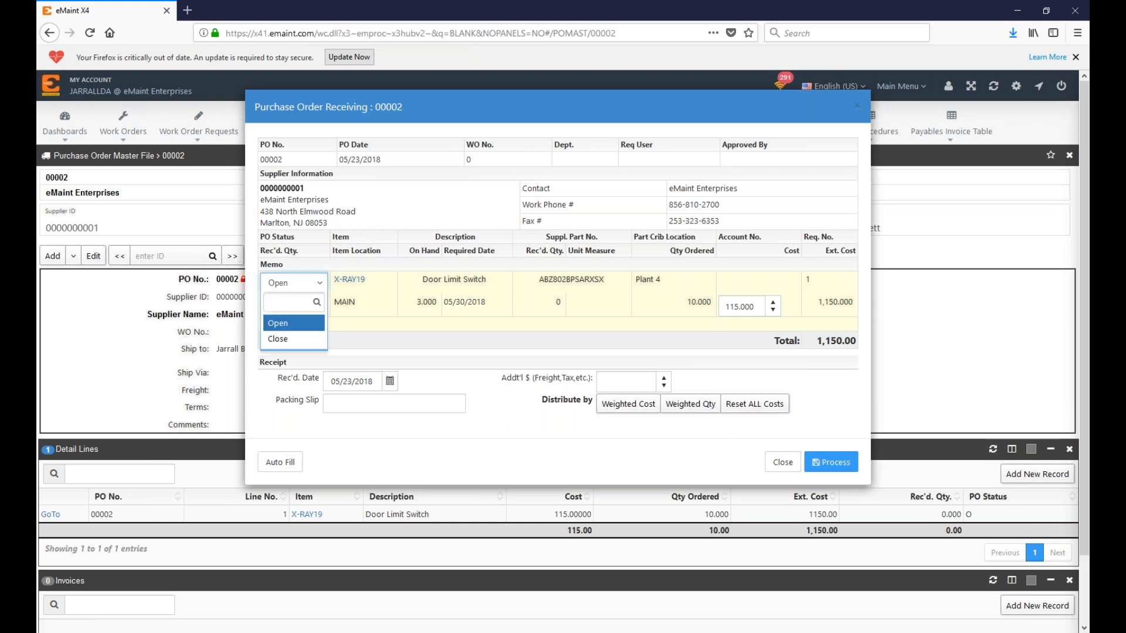
click(277, 338)
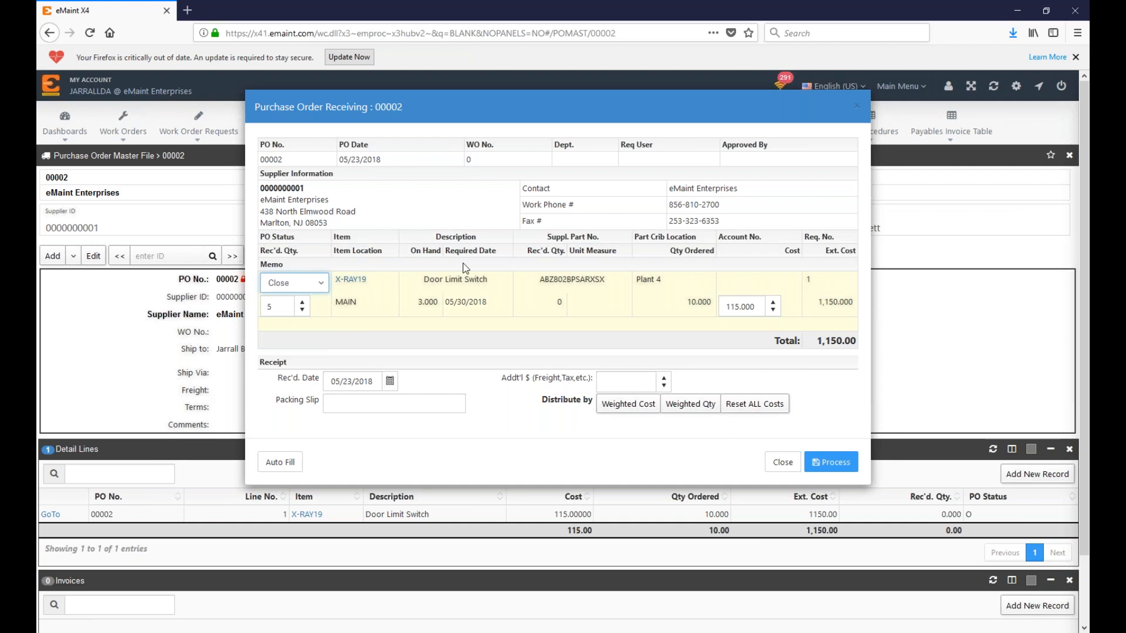
click(831, 462)
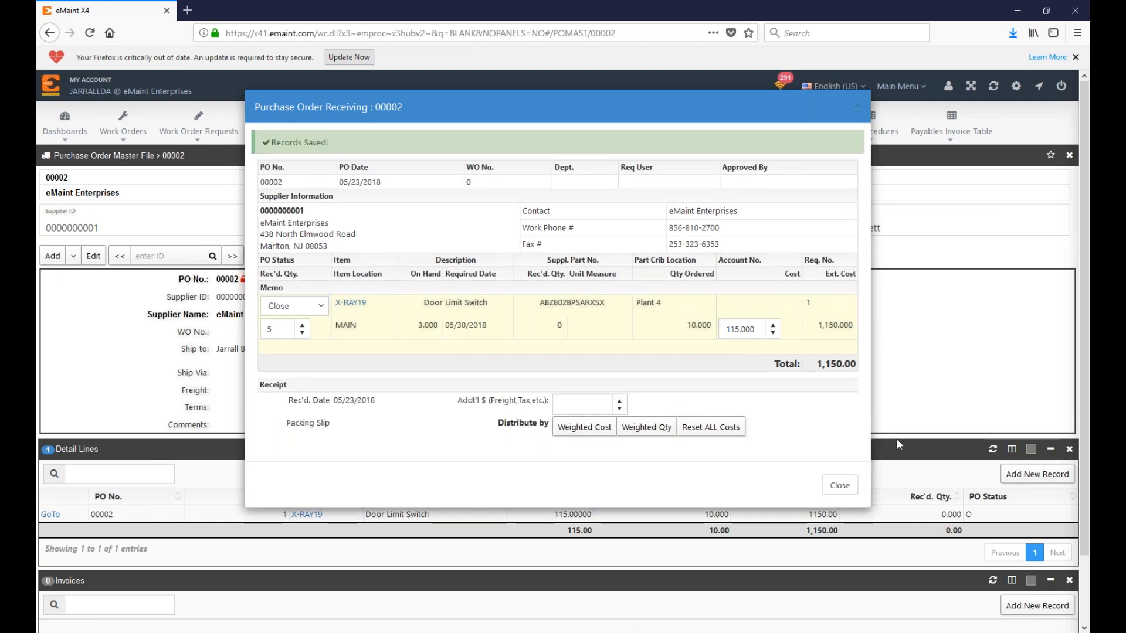
click(840, 486)
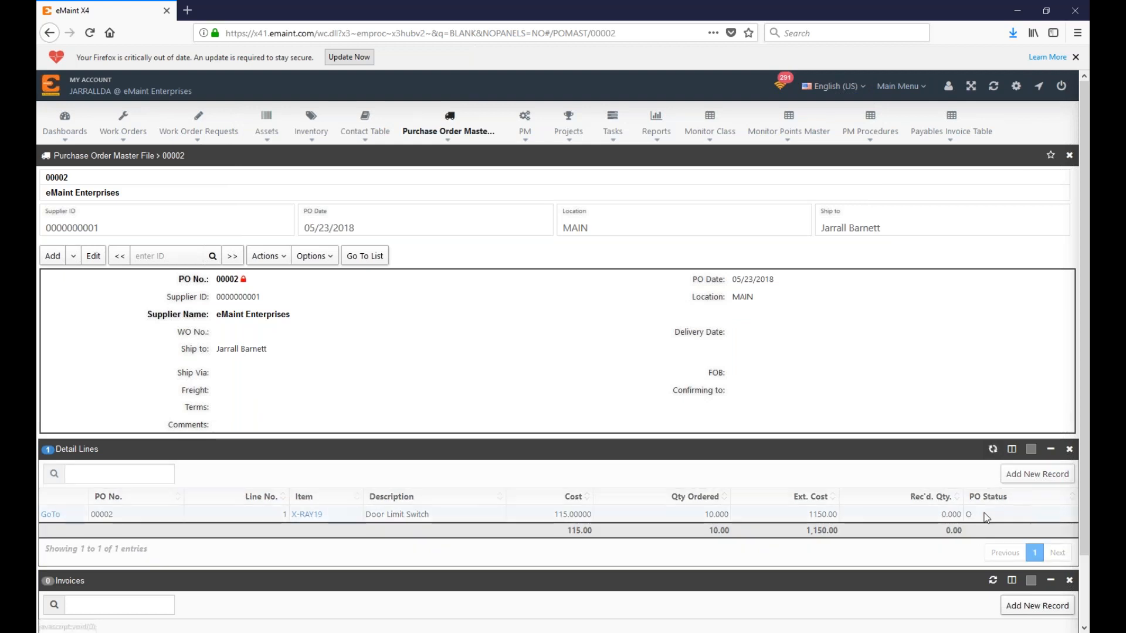
click(367, 256)
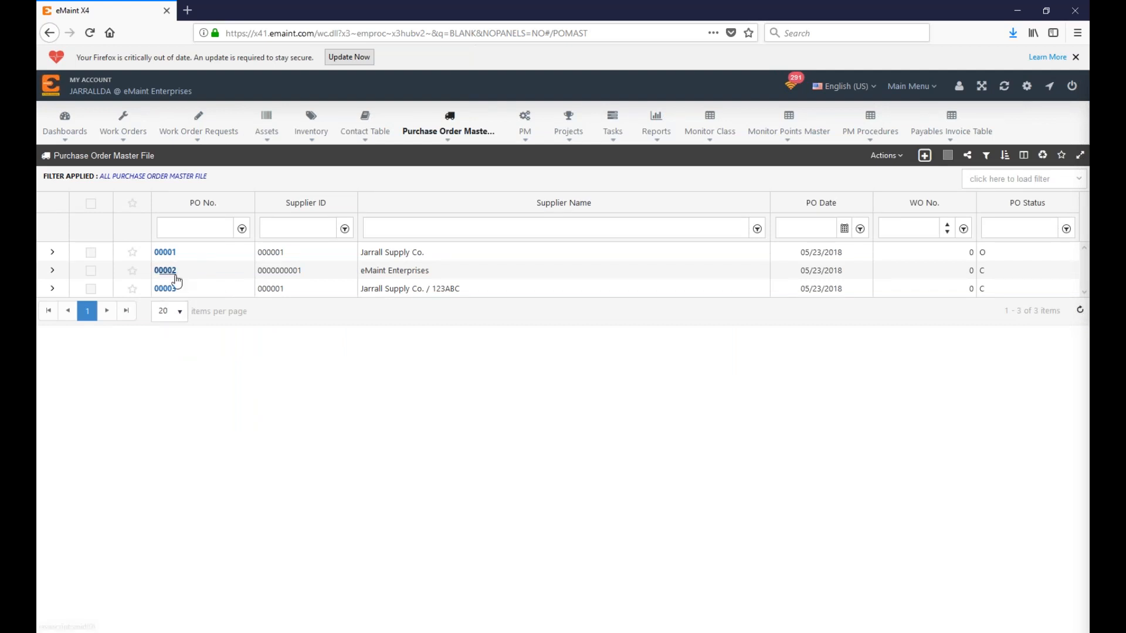
Step: Open the receiving form for PO 00001 and set its received date to 05/21/2018
click(165, 252)
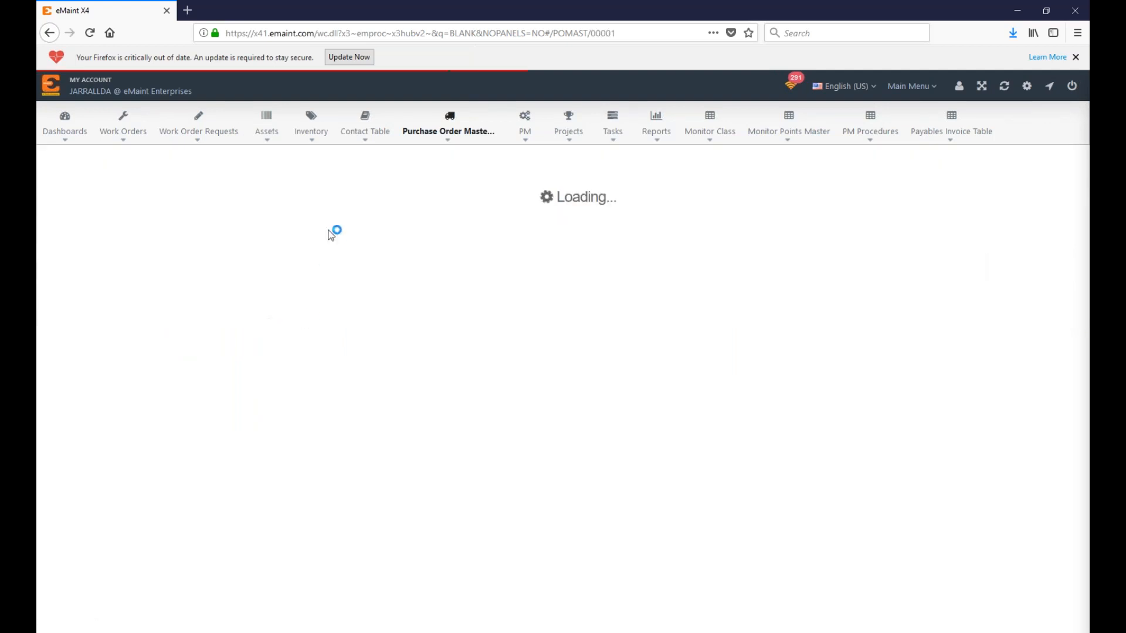
click(268, 255)
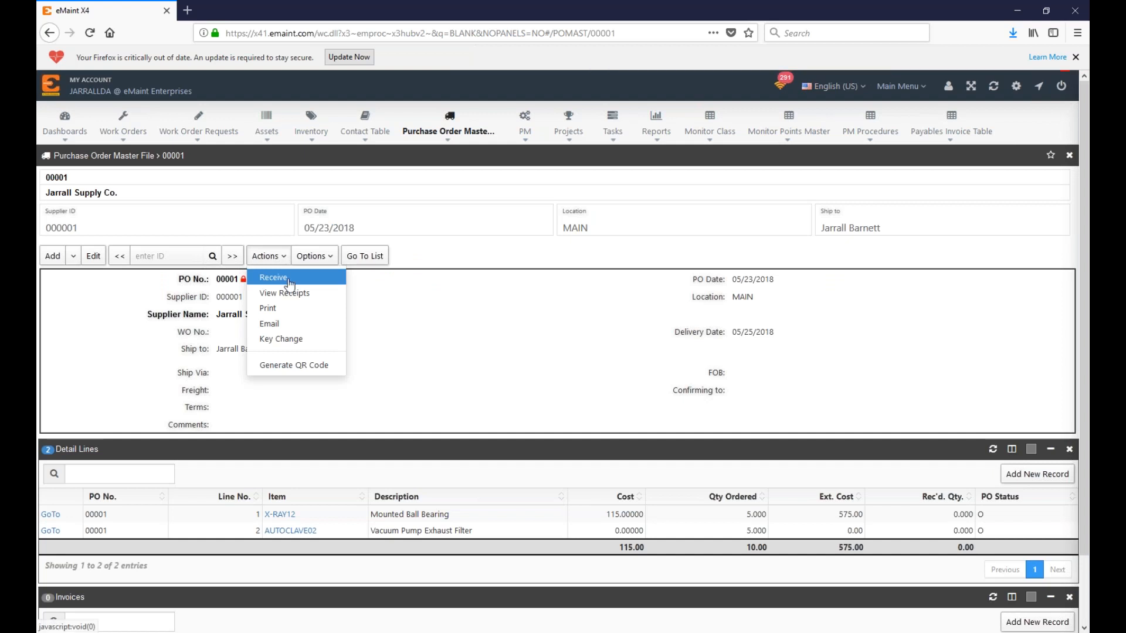
click(276, 278)
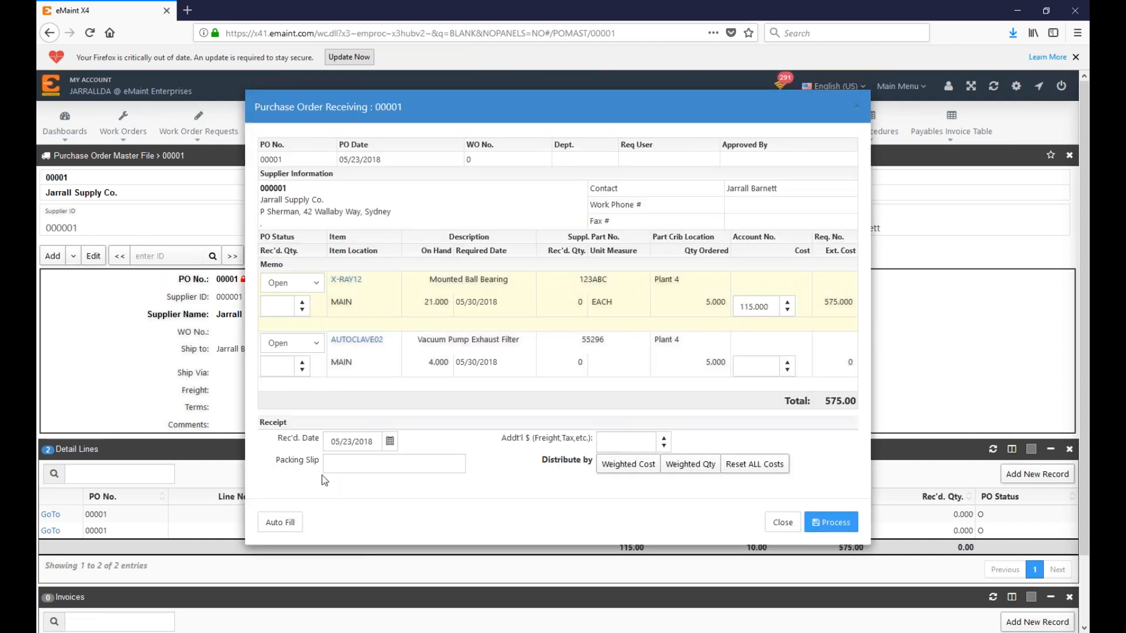
click(392, 462)
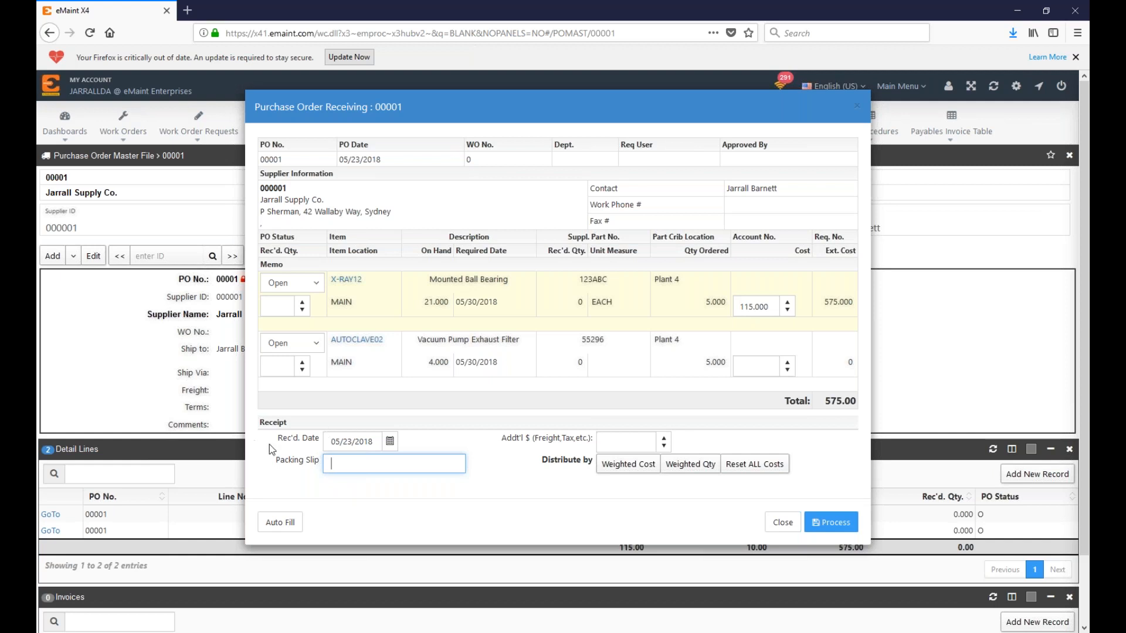
drag(270, 444, 321, 441)
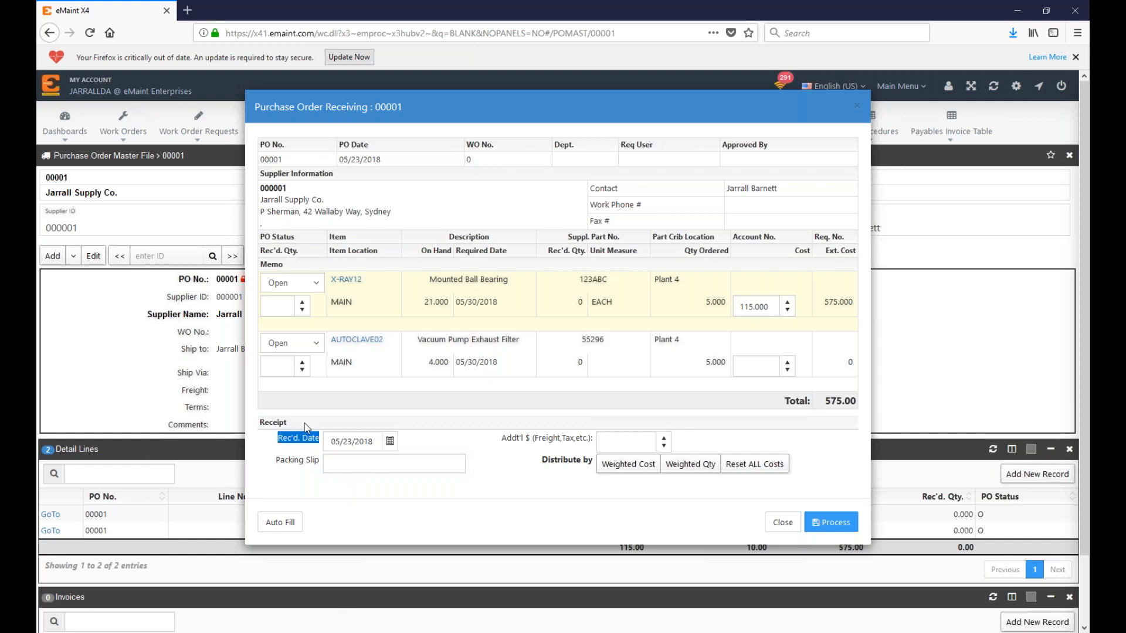
click(390, 441)
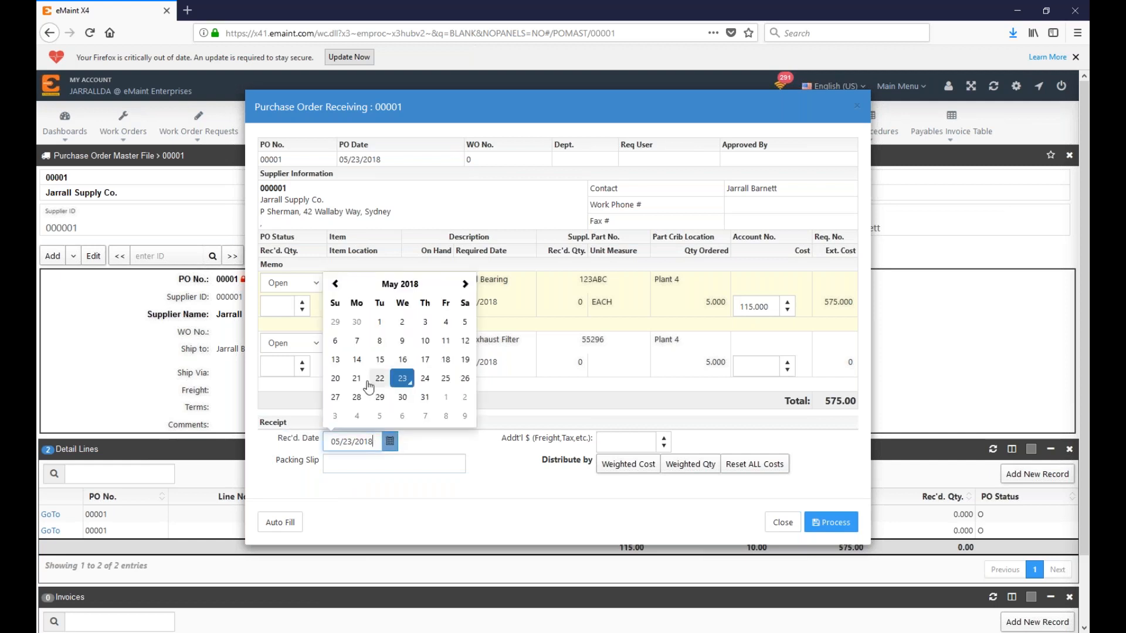
click(357, 378)
click(388, 442)
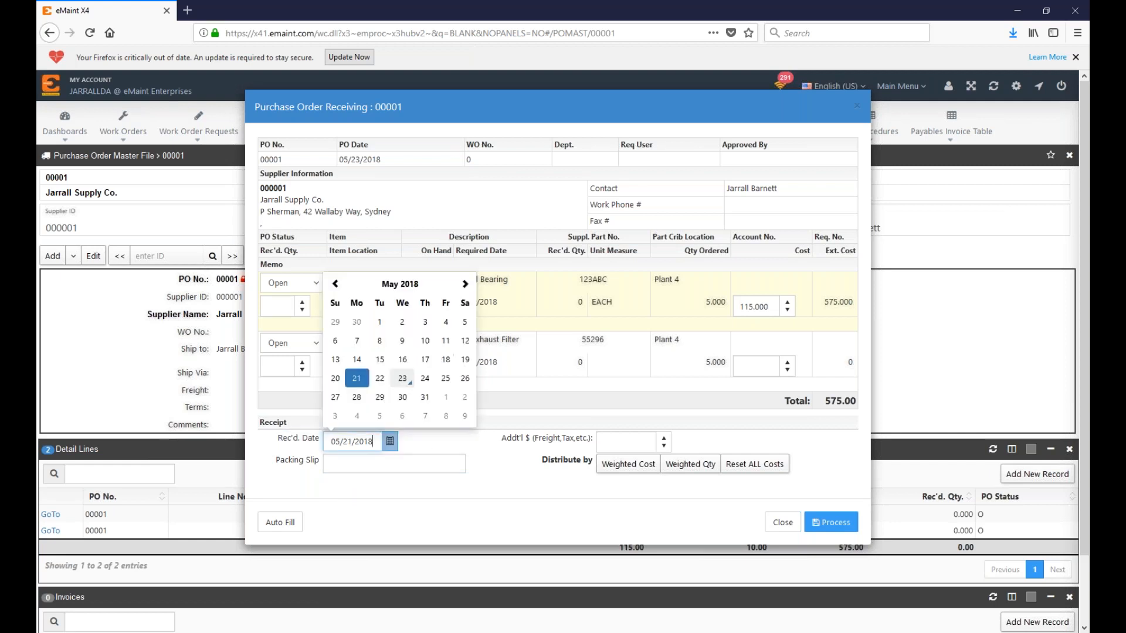
click(533, 459)
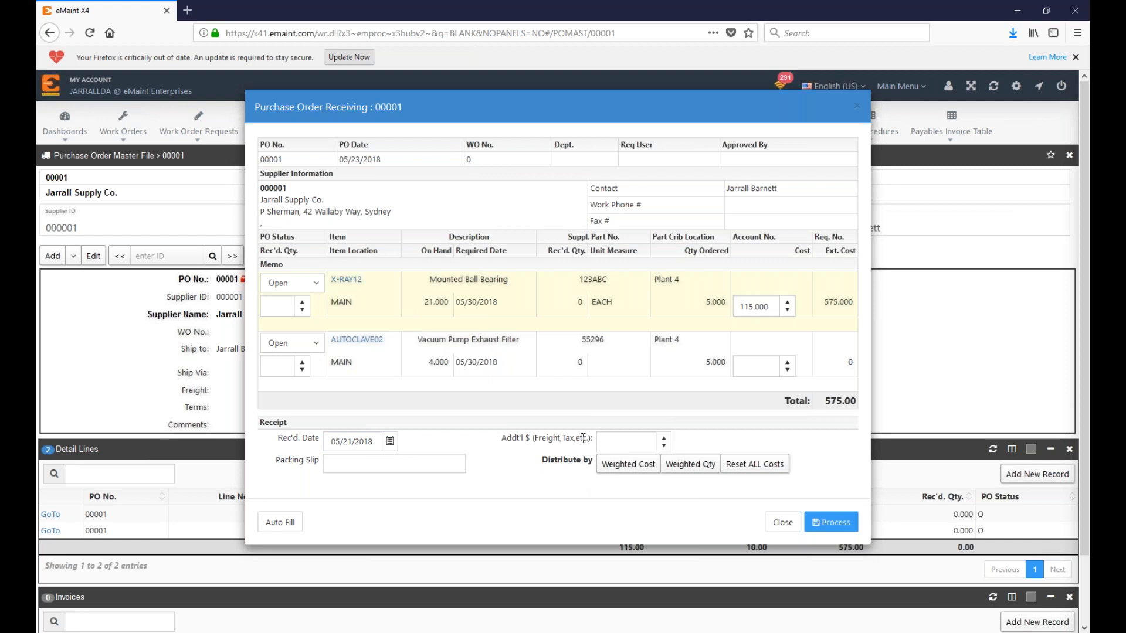
Step: Enter 1 as each line's received quantity and 20 as the additional freight amount
click(612, 443)
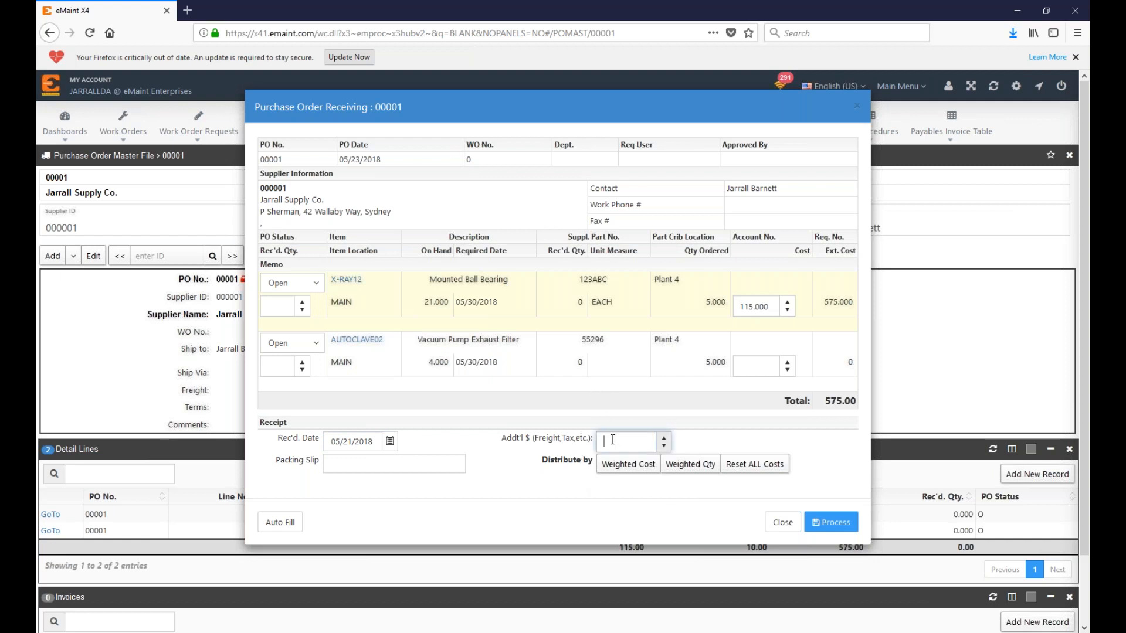
click(286, 305)
text(1)
click(278, 367)
text(1)
click(604, 441)
text(20)
drag(489, 439, 611, 442)
click(572, 442)
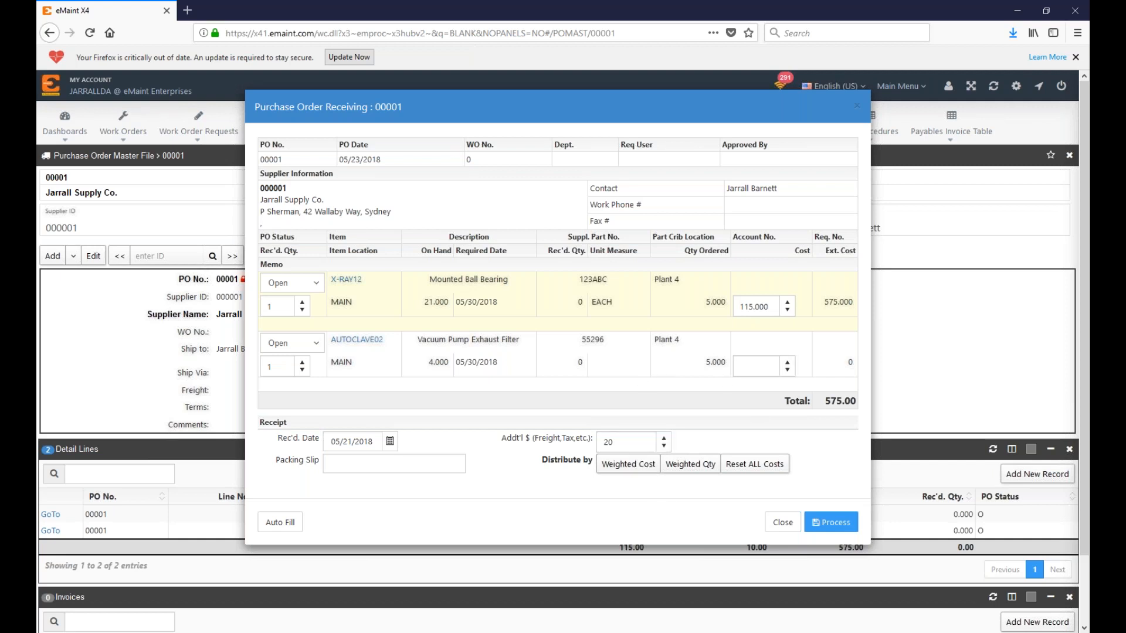
Step: Try Weighted Cost, Weighted Qty and Reset ALL Costs, then close unprocessed and return to the list
click(645, 469)
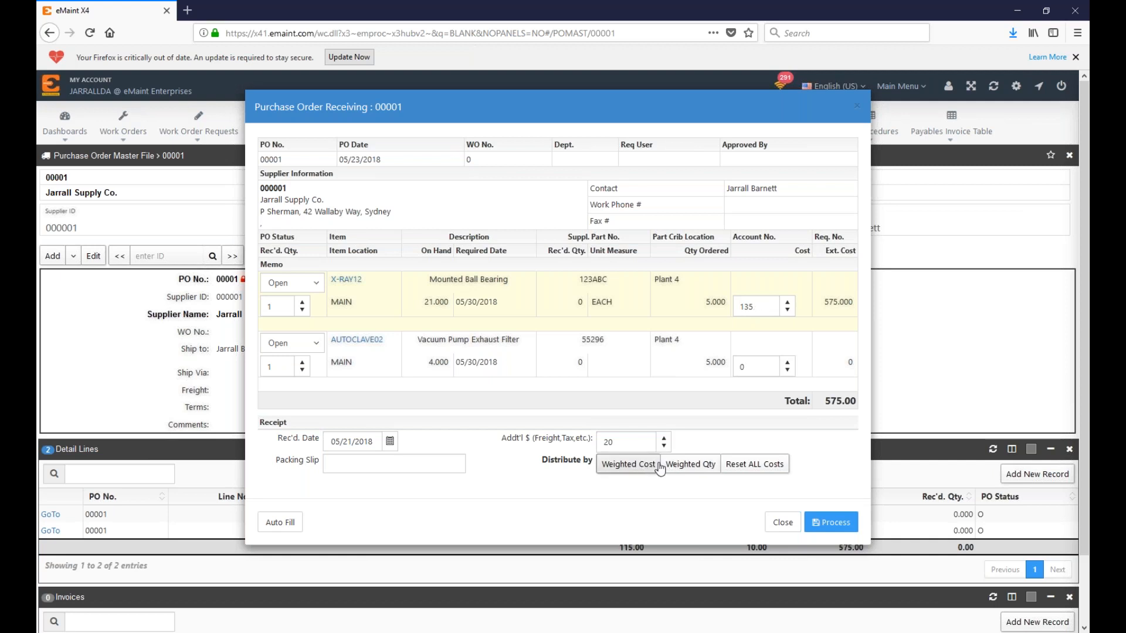
click(693, 469)
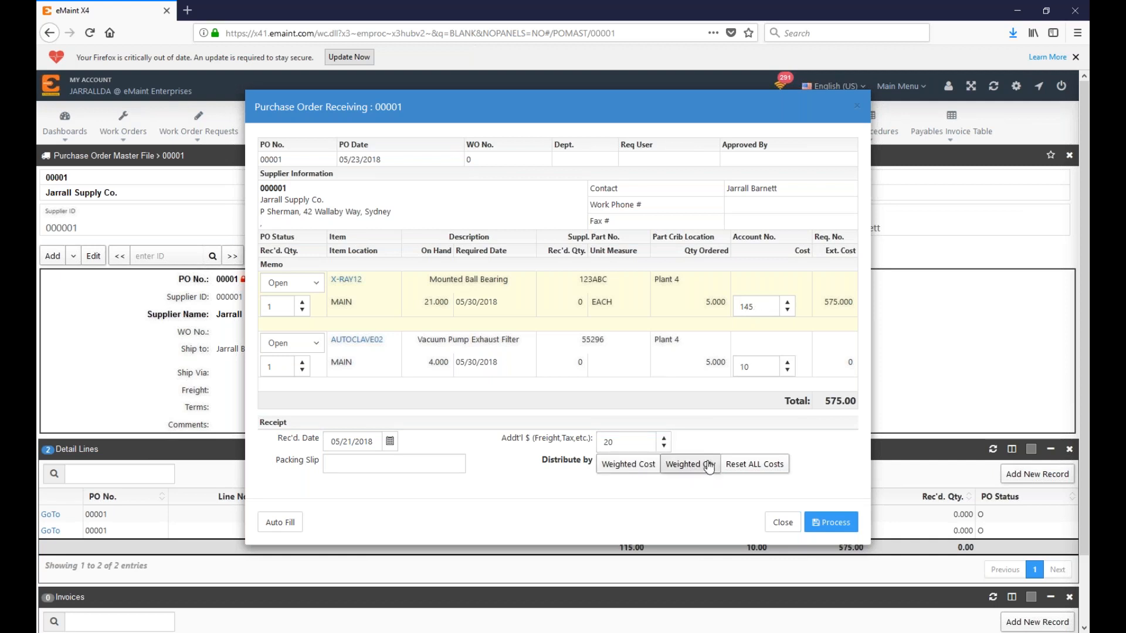
click(739, 465)
click(683, 472)
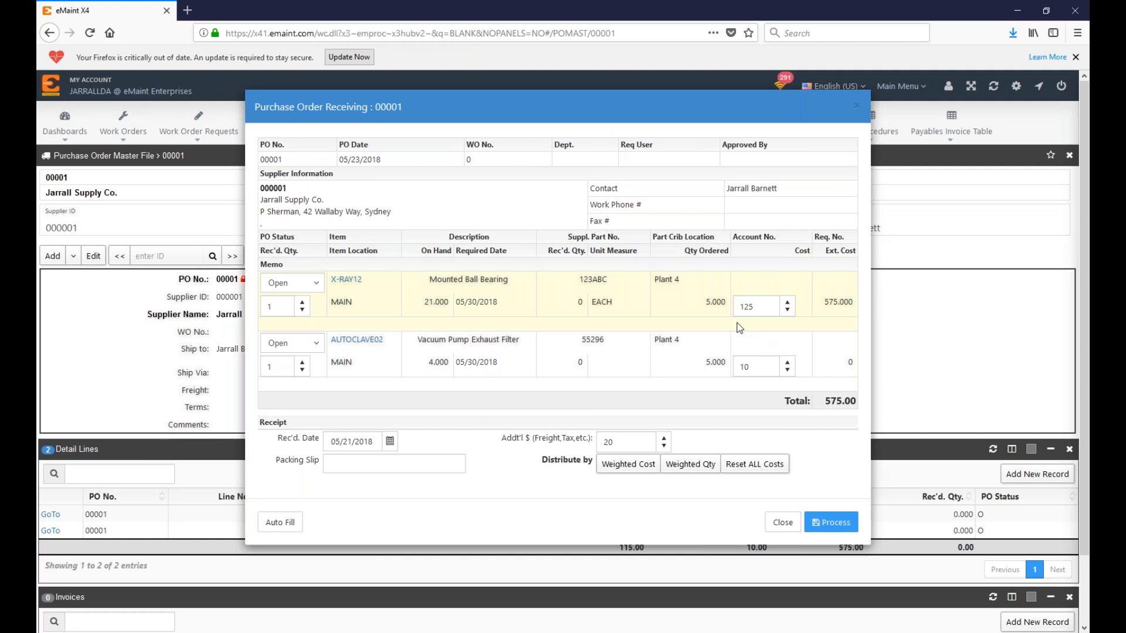
click(759, 467)
click(783, 523)
click(365, 255)
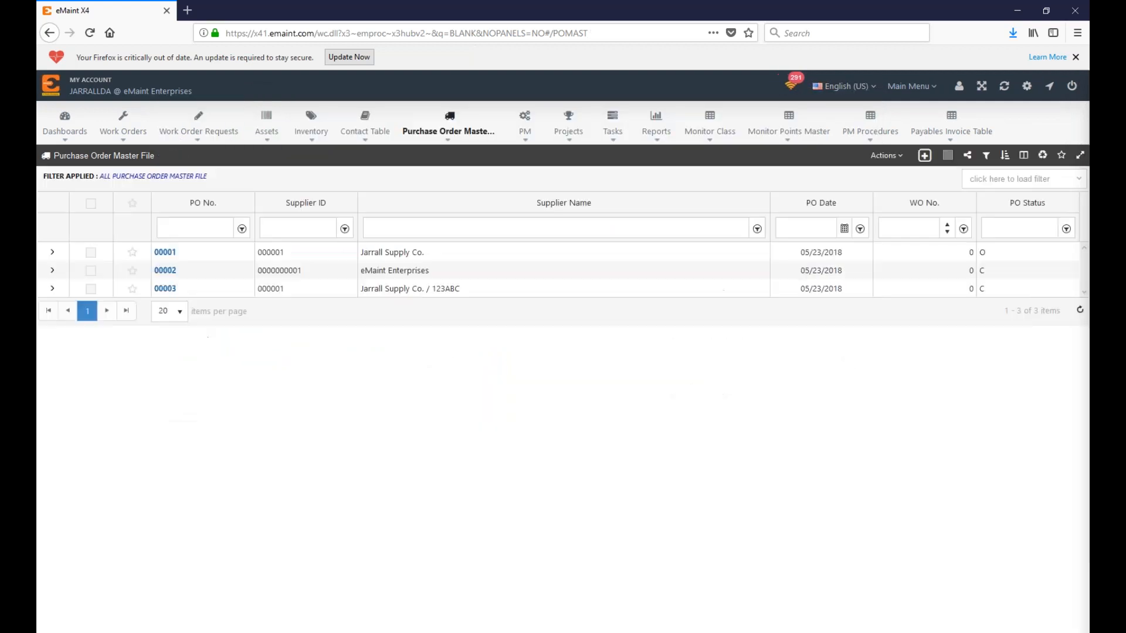
Step: Open PO 00003 and choose View Receipts from its Actions menu
click(165, 288)
click(285, 254)
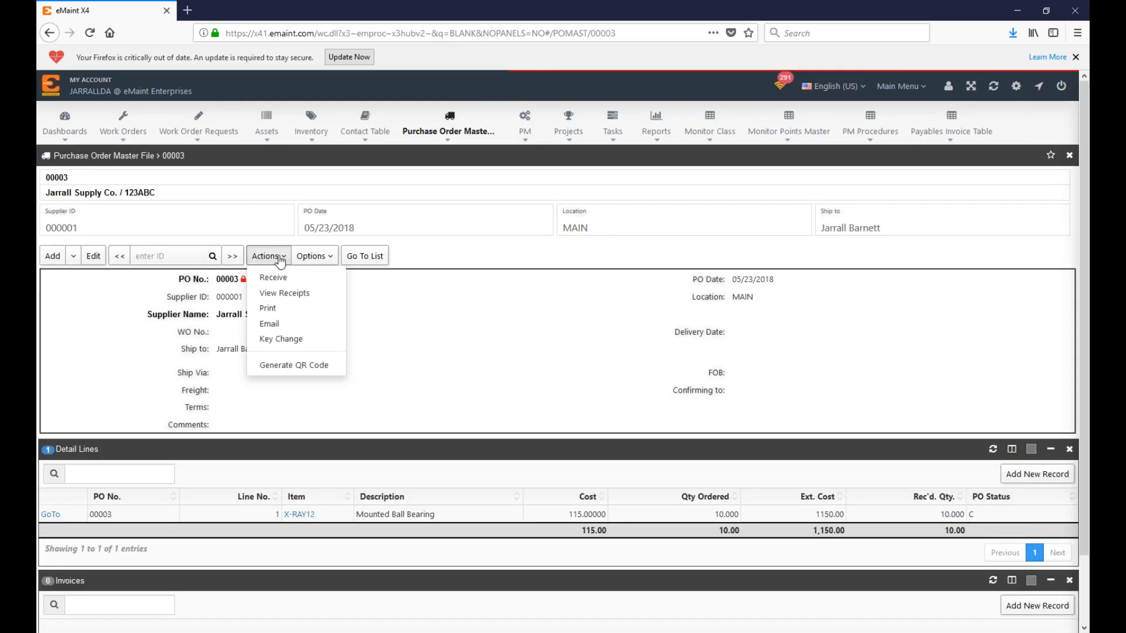
click(326, 179)
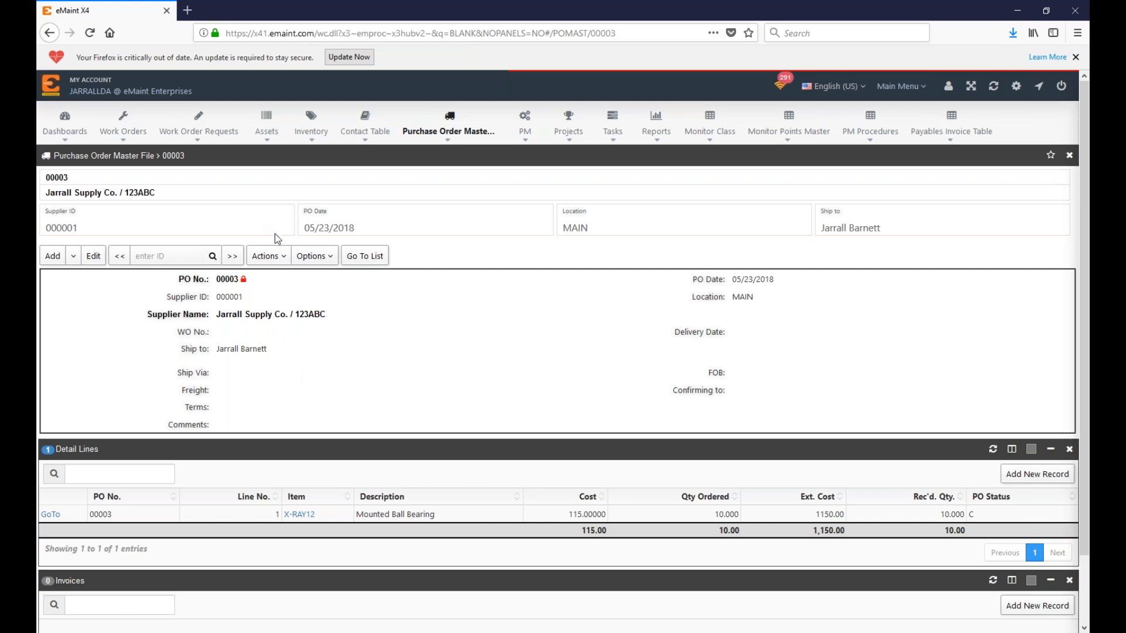
click(277, 256)
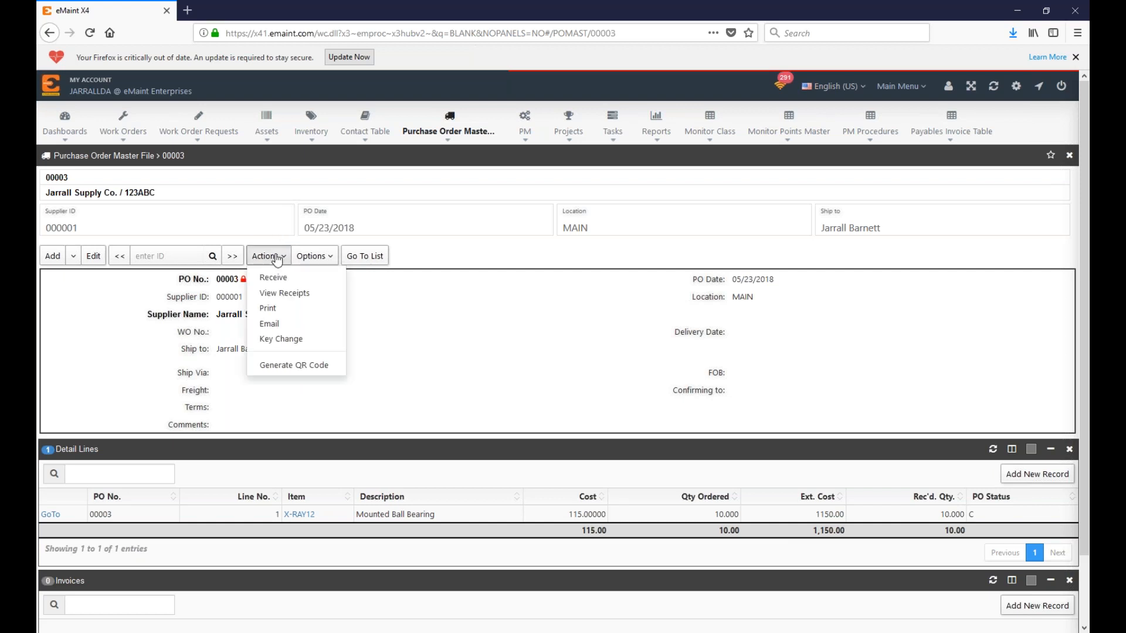
click(282, 297)
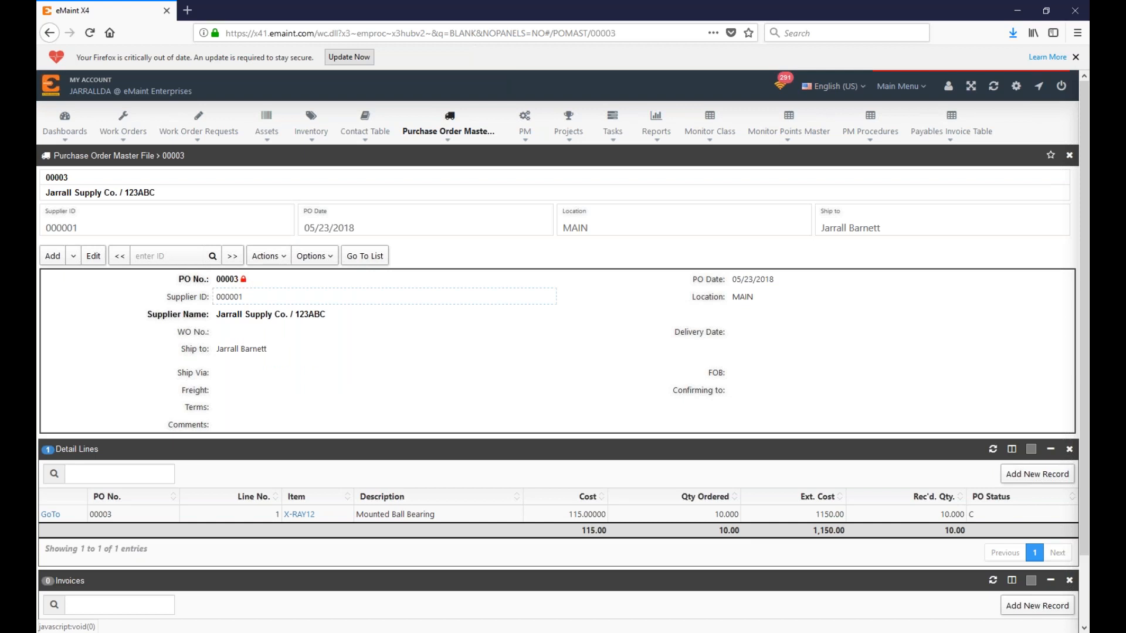
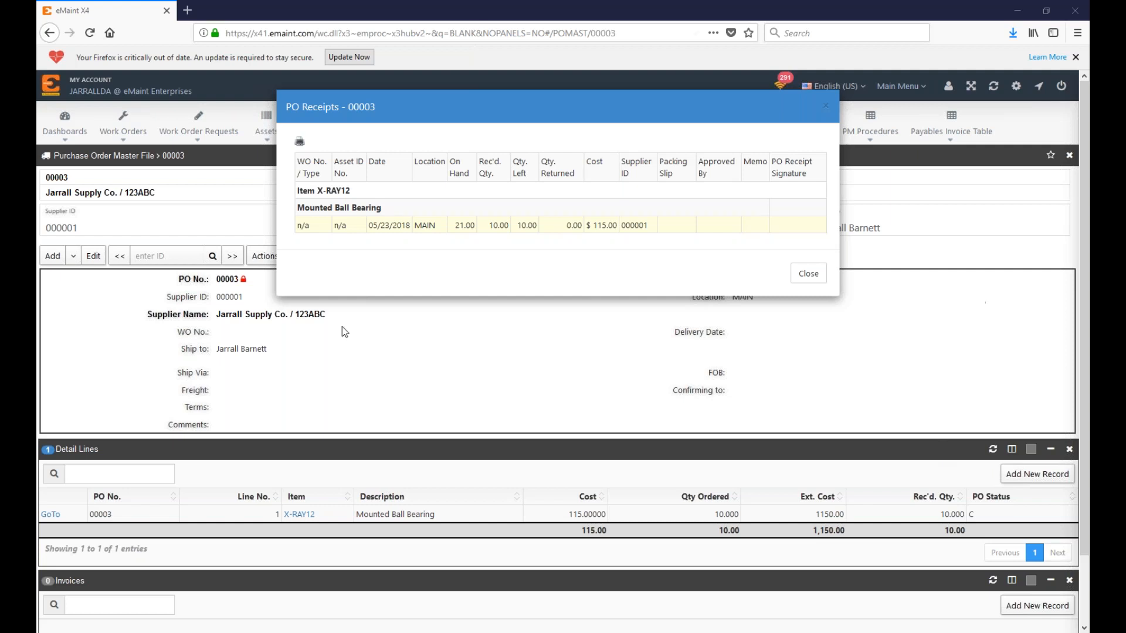
Step: Close PO 00003's receipts and go back to the Purchase Order Master File list
click(1072, 432)
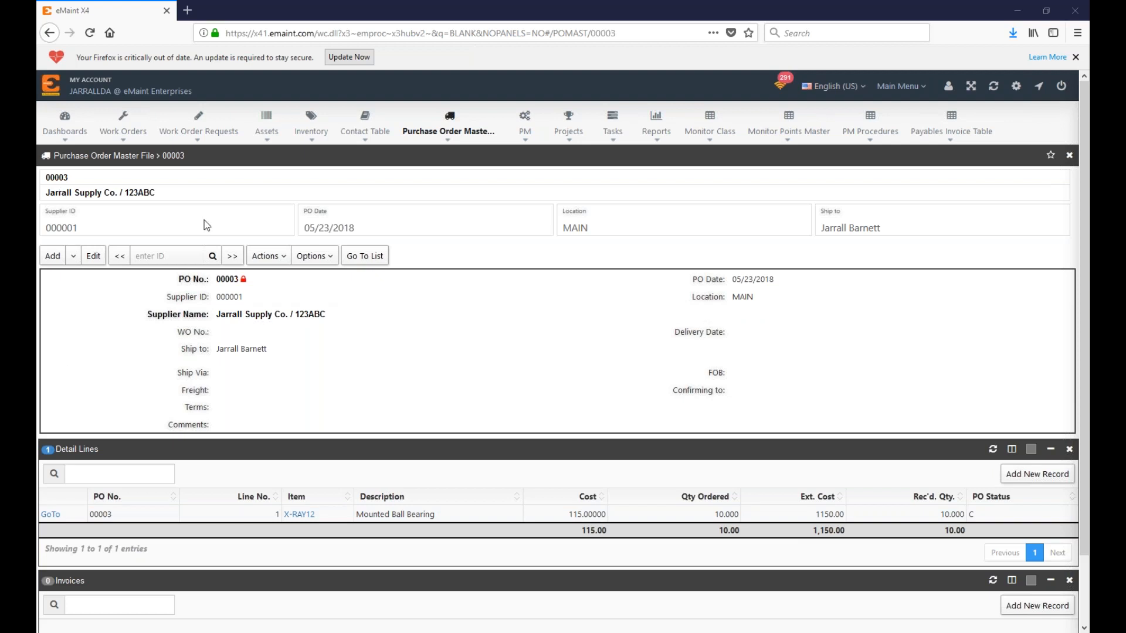
click(364, 257)
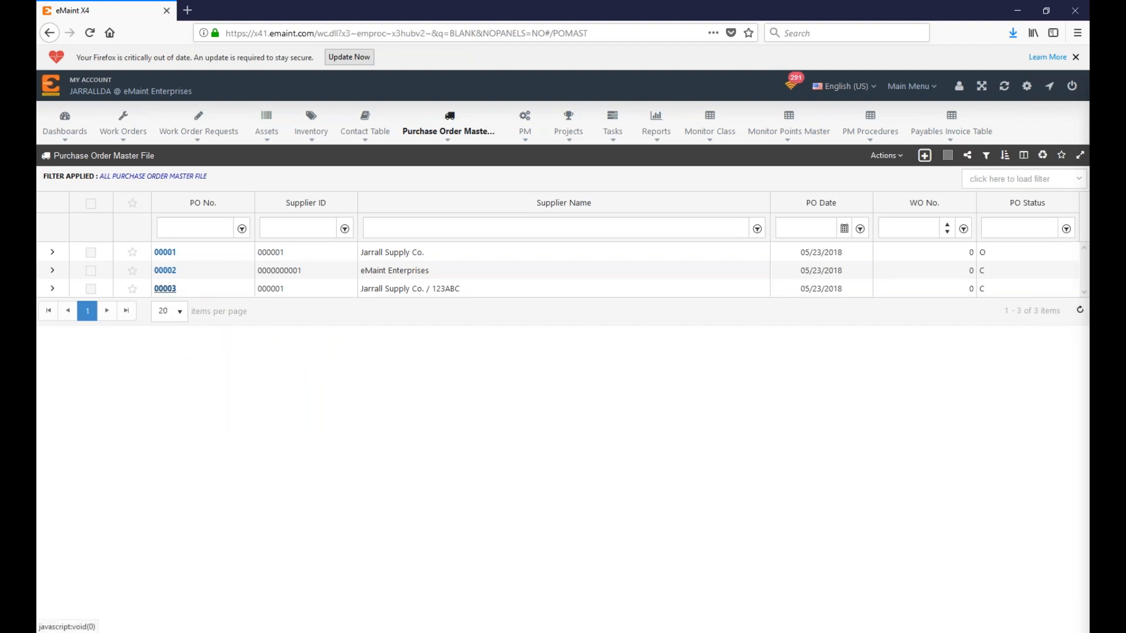
Step: Open PO 00003, leave its Qty Ordered unchanged, and open the X-RAY12 Mounted Ball Bearing record
click(165, 288)
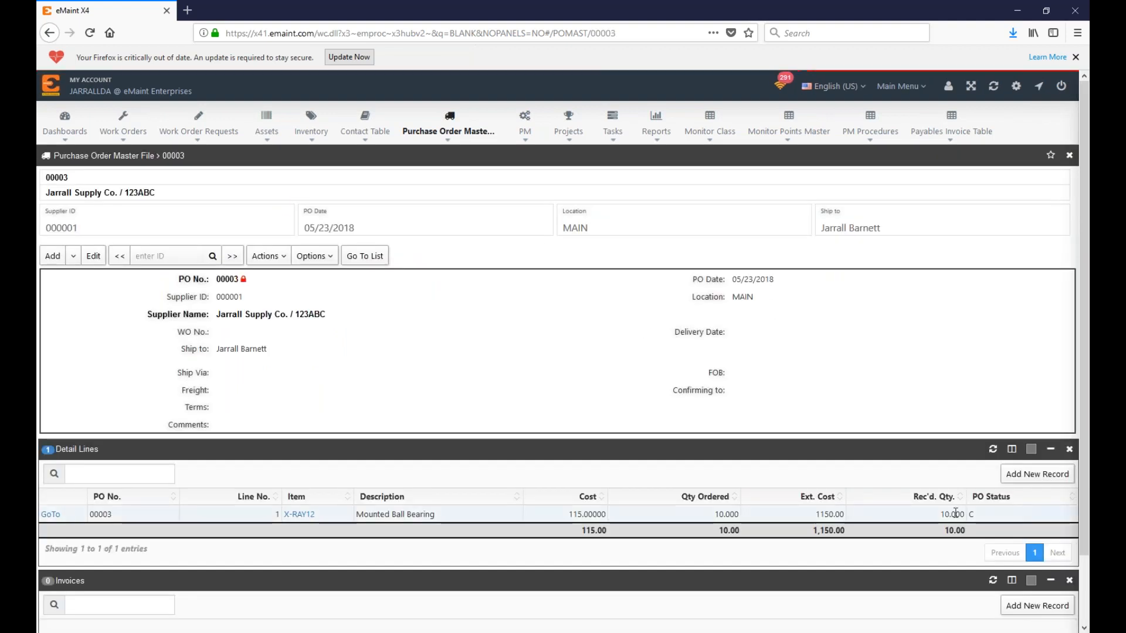
click(683, 518)
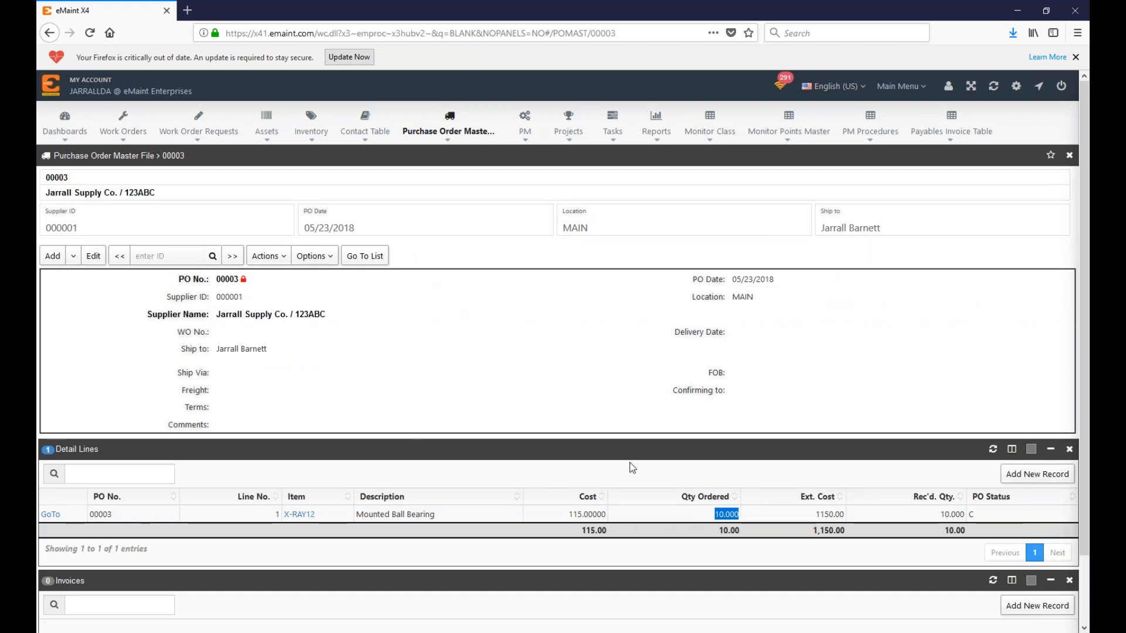
click(436, 517)
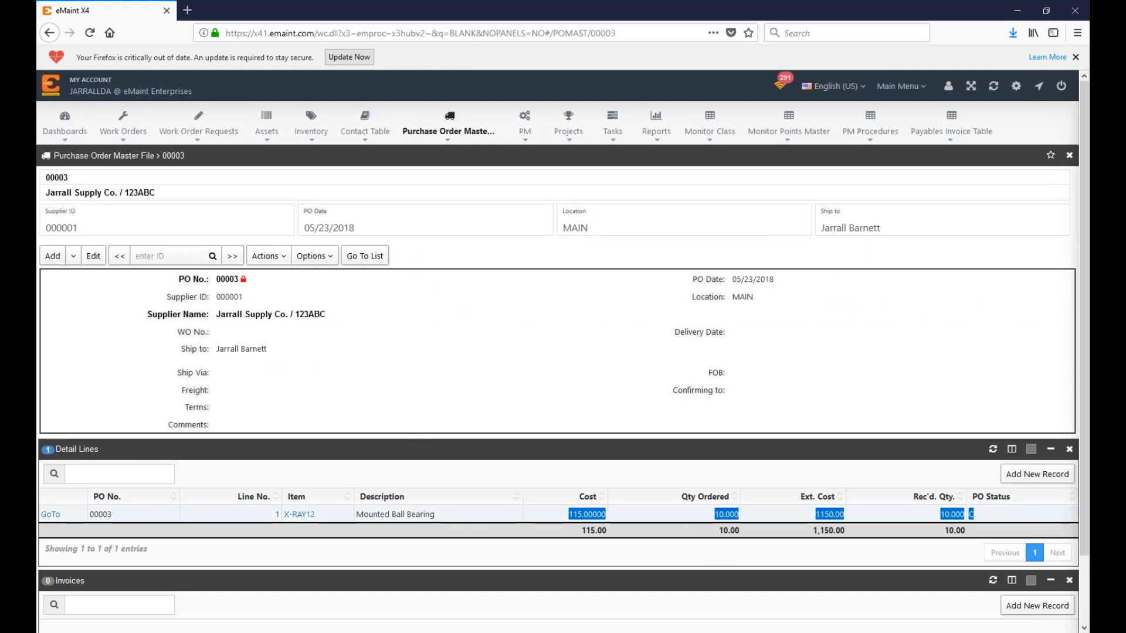
click(300, 515)
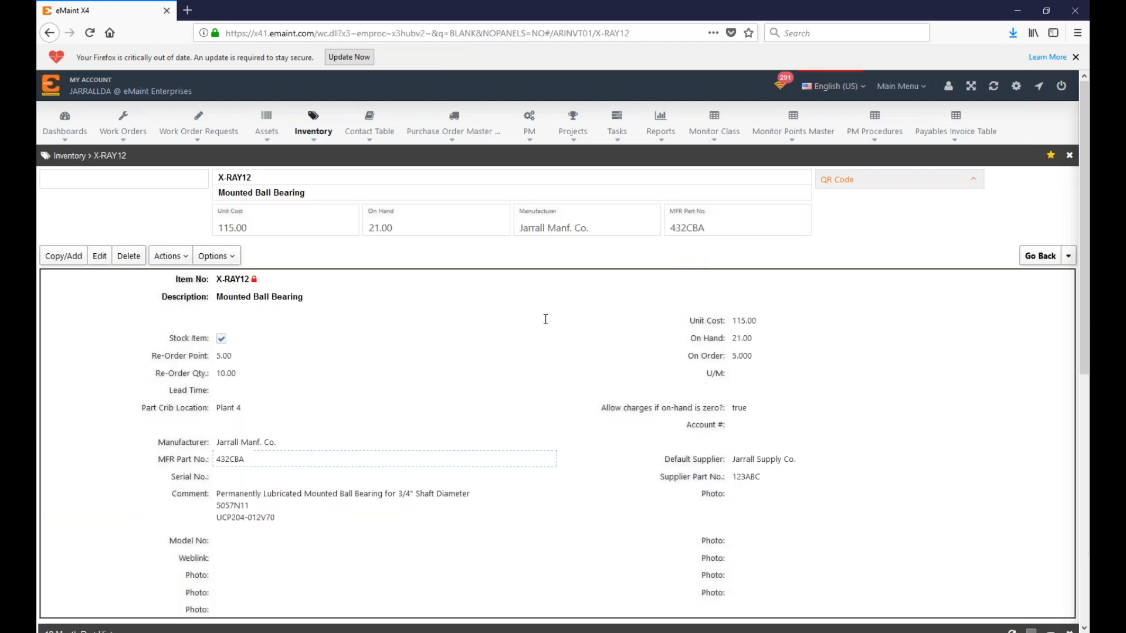
Step: Load X-RAY12's 12 Month Part History and pick out the RECEIPT of 10.00 on PO 00003
scroll(681, 294, down, 6)
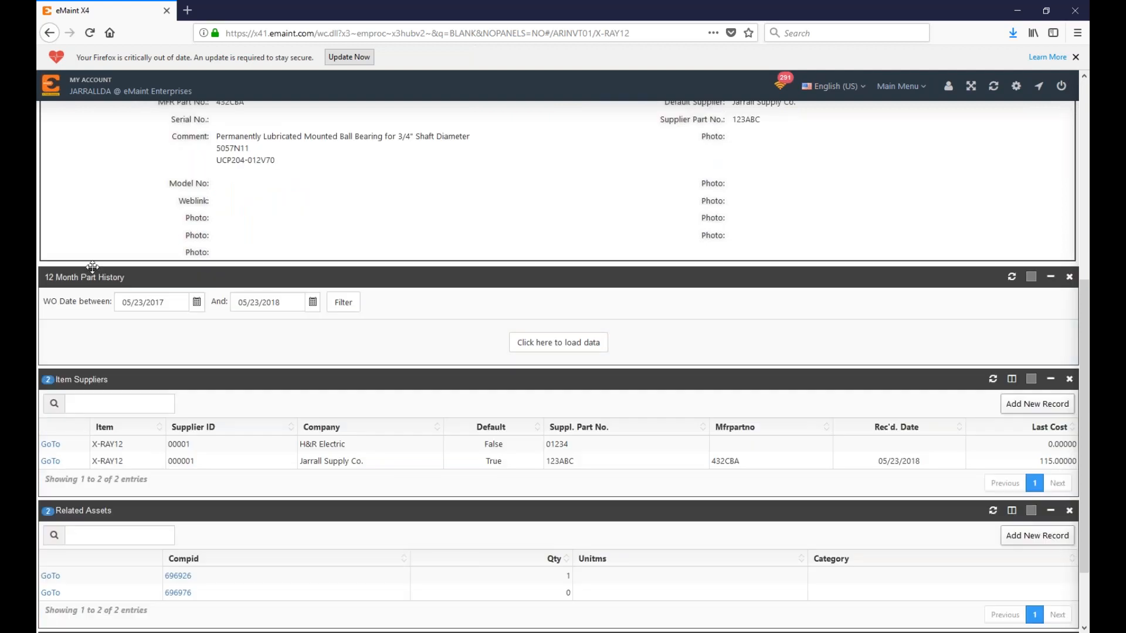
click(545, 347)
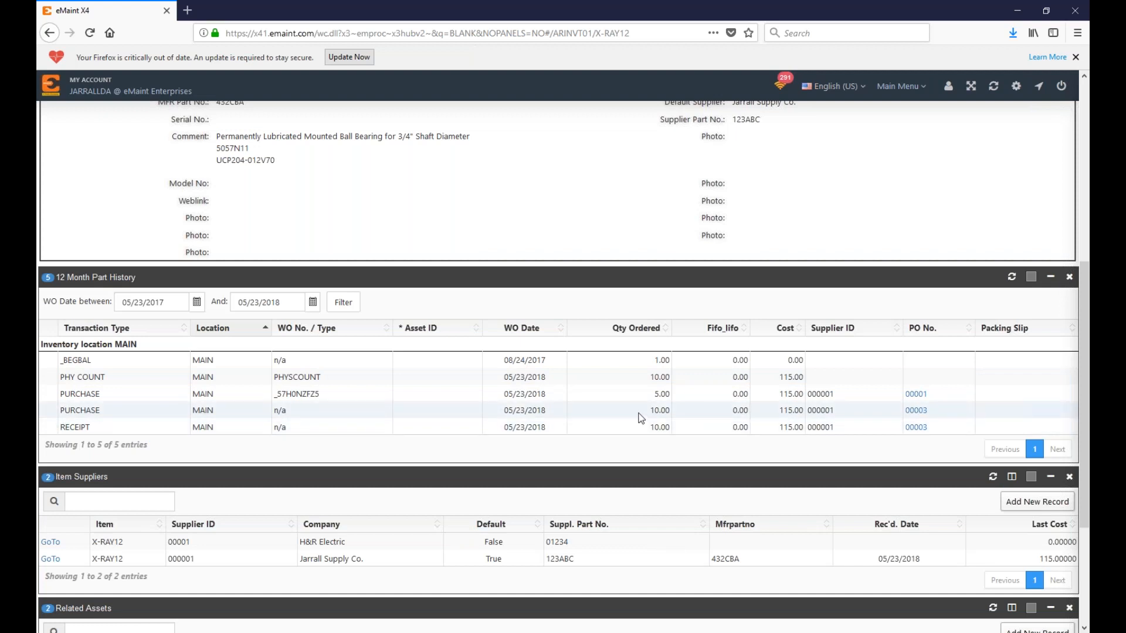
click(975, 415)
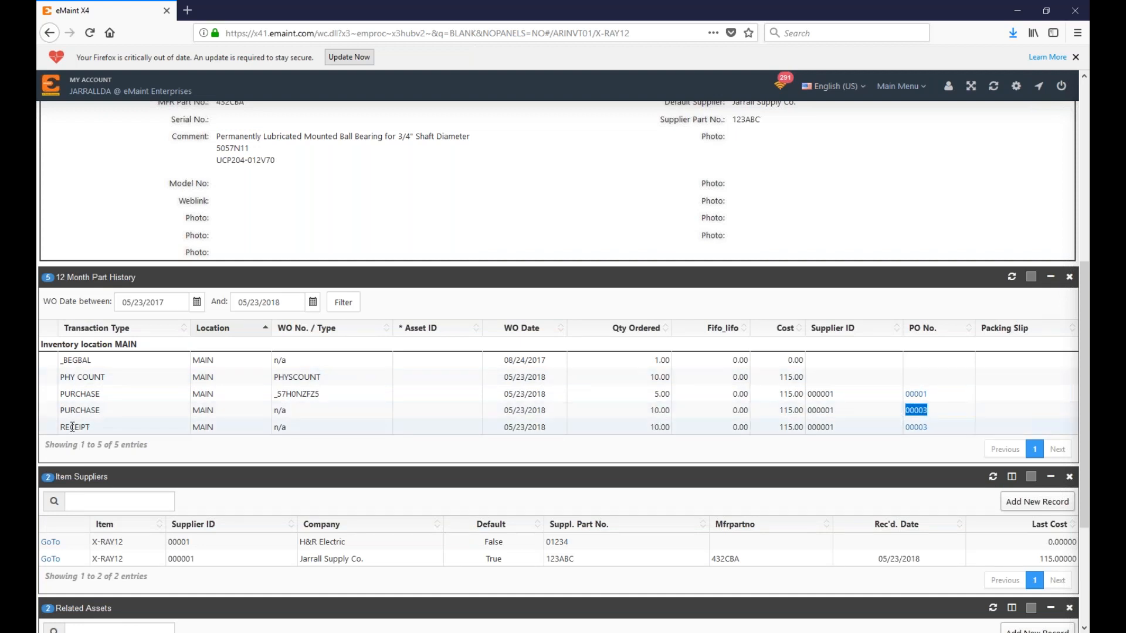
click(52, 432)
double_click(58, 428)
drag(635, 431, 670, 430)
scroll(521, 421, up, 6)
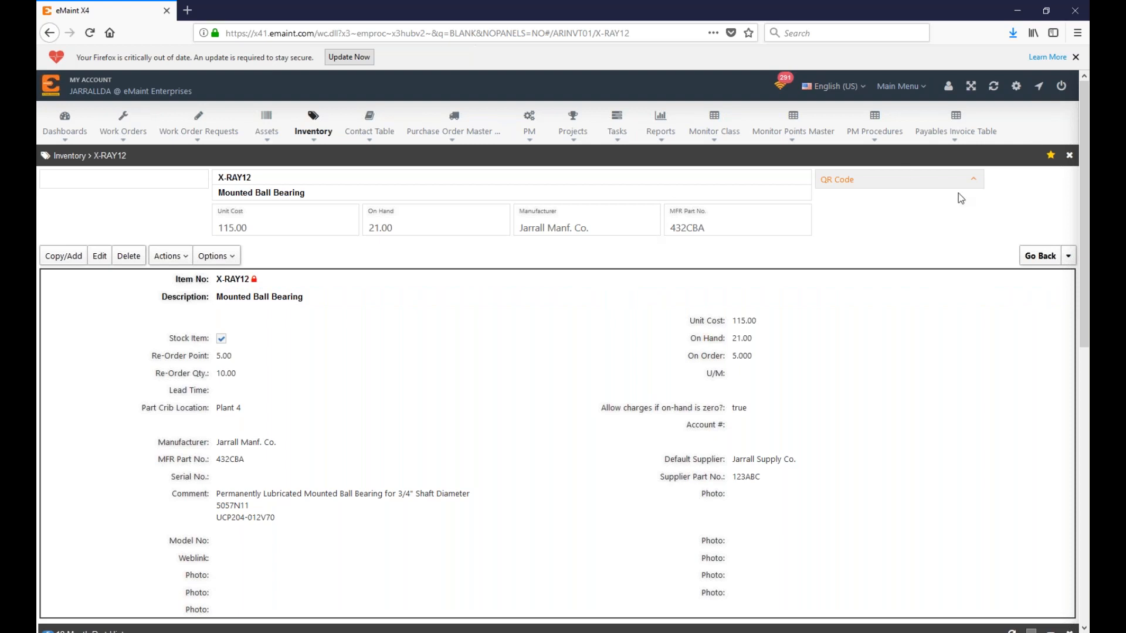
click(919, 93)
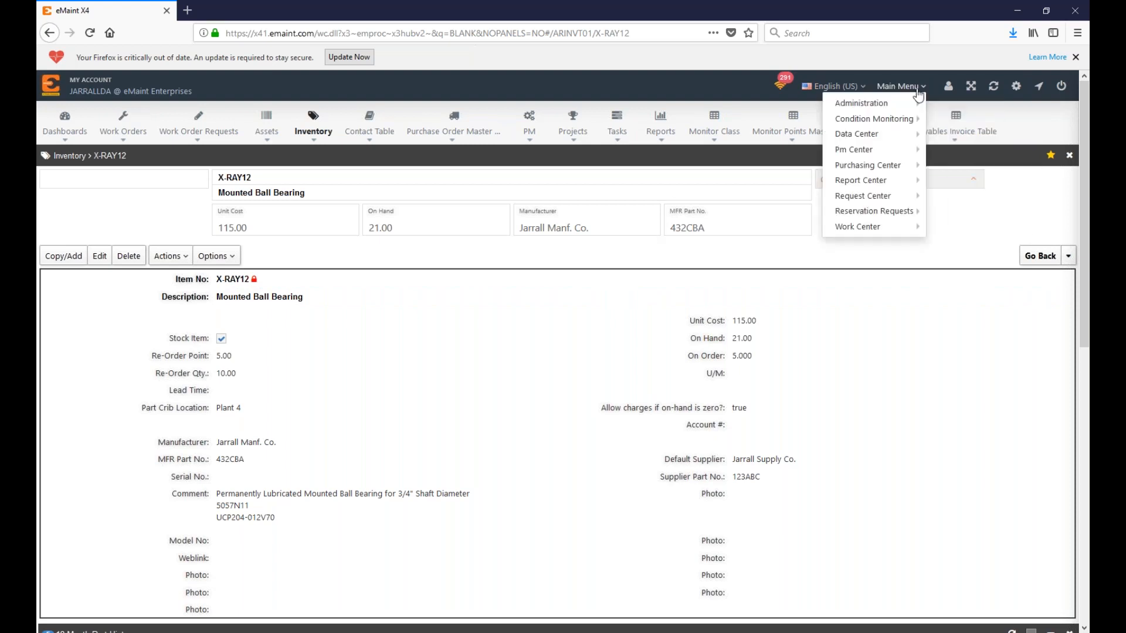
Step: Turn on Enable PO Return/Edit under Purchasing and Requisitioning Settings, save, and go back to X4
mouse_move(916, 104)
click(948, 112)
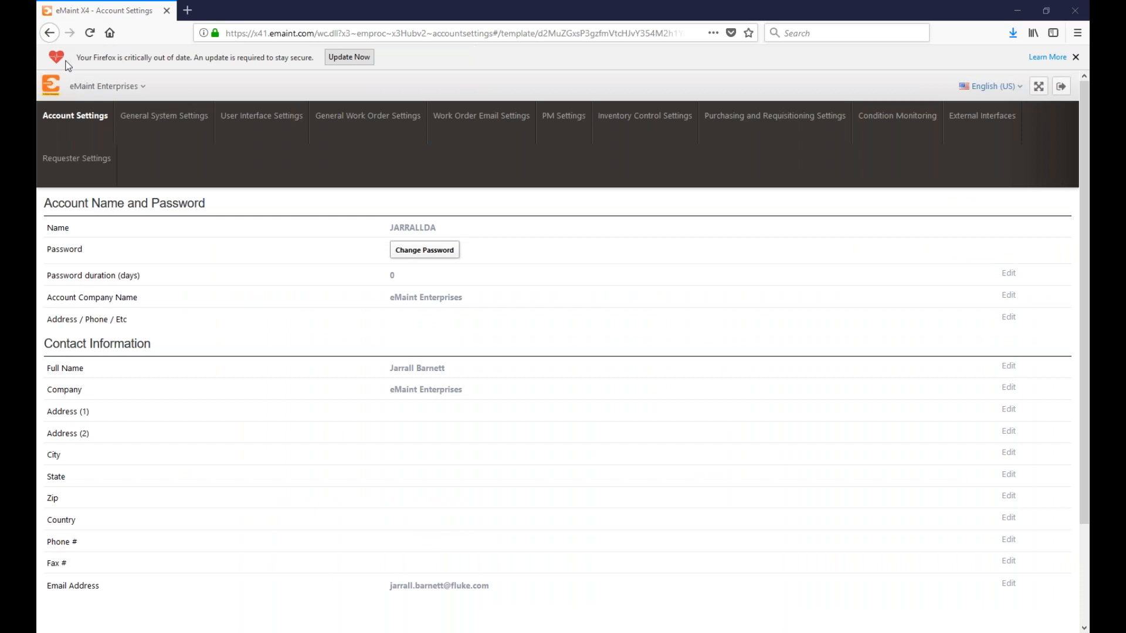
click(627, 130)
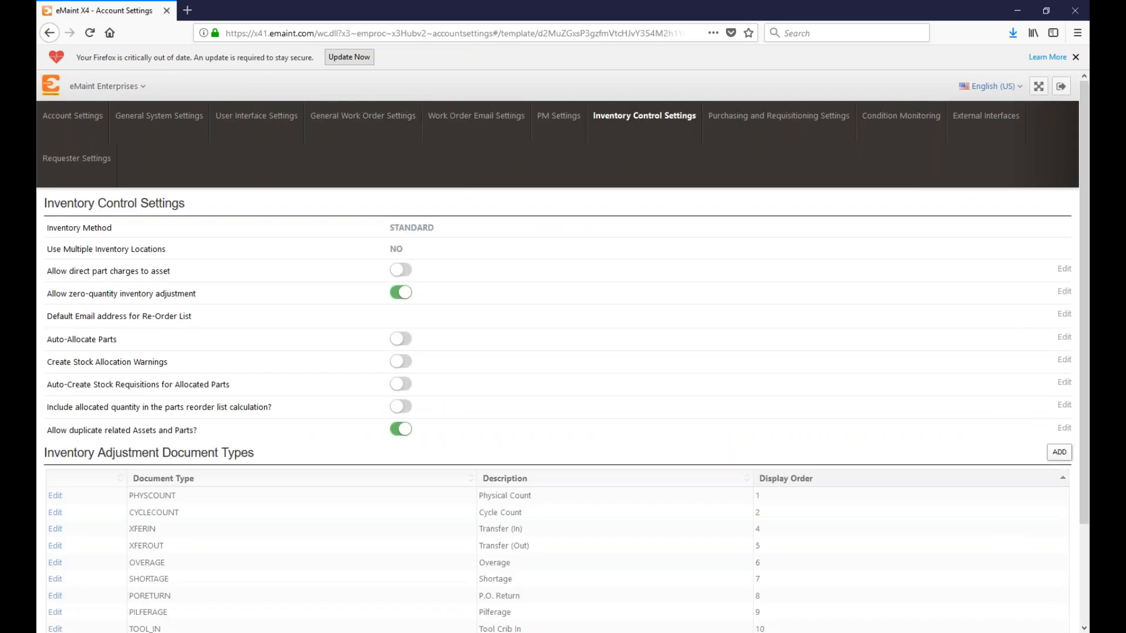
click(785, 108)
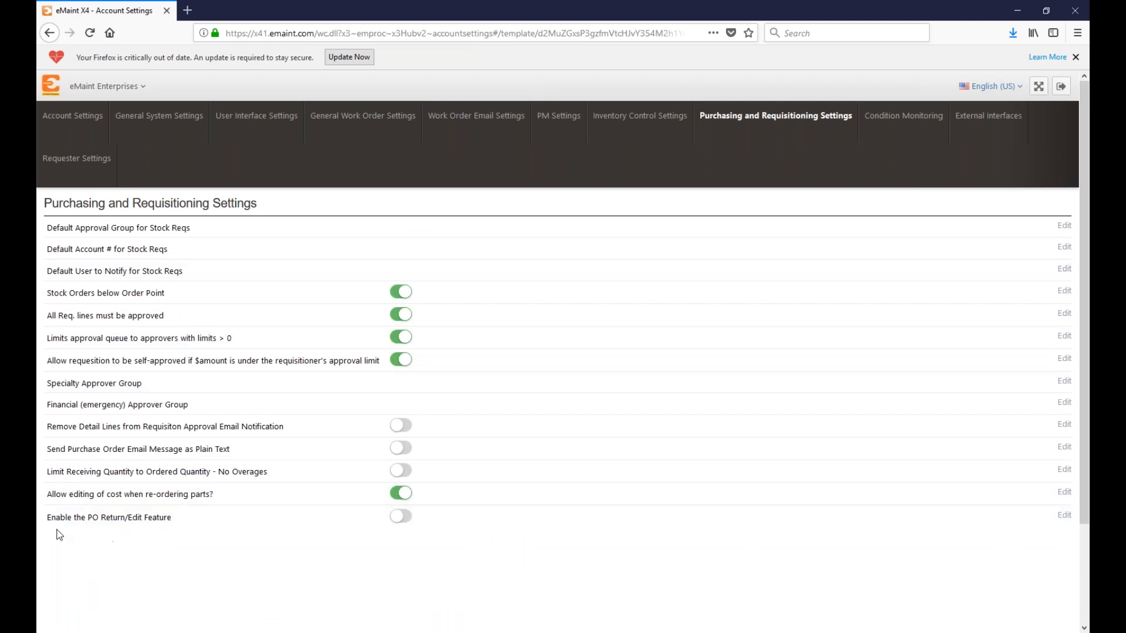
click(404, 518)
click(404, 523)
click(458, 547)
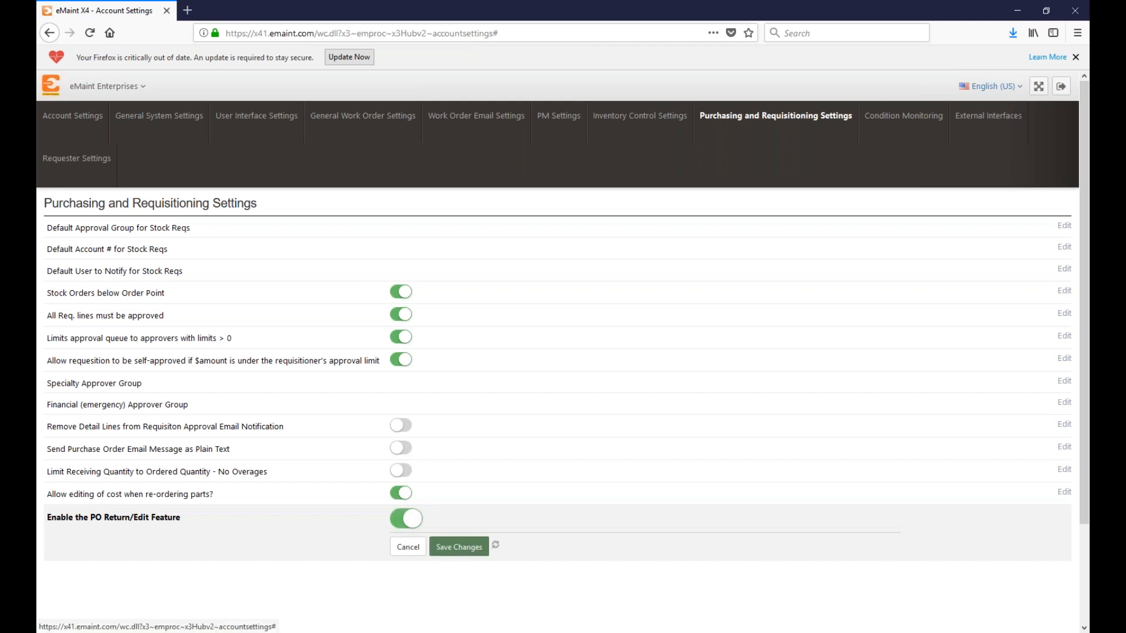
click(111, 88)
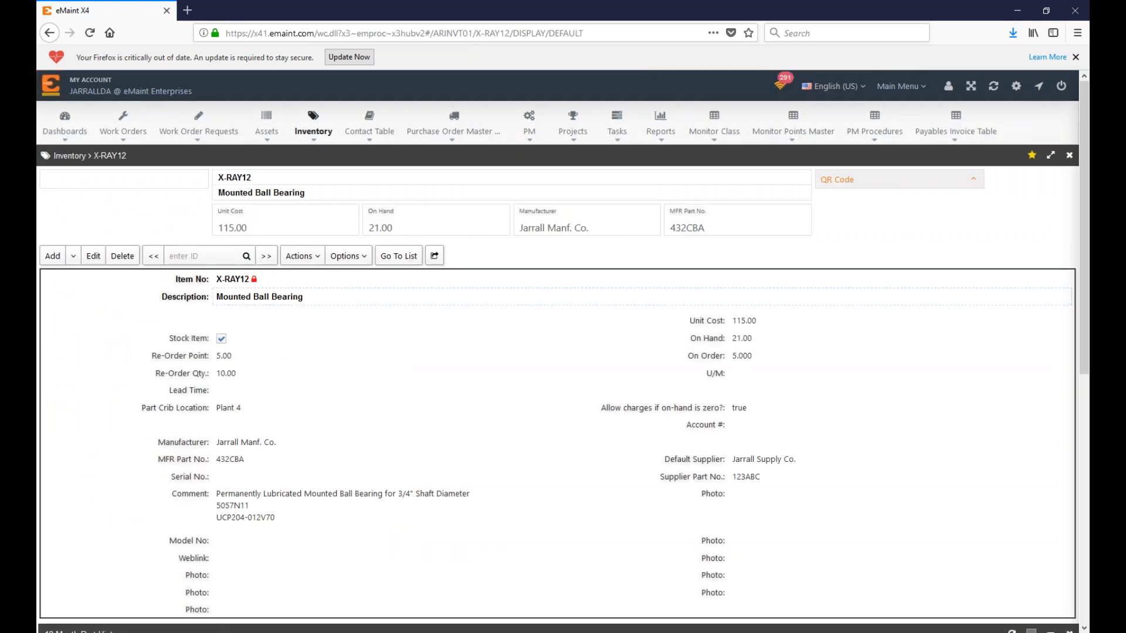
Step: Reopen PO 00003 and view its receipts
click(460, 133)
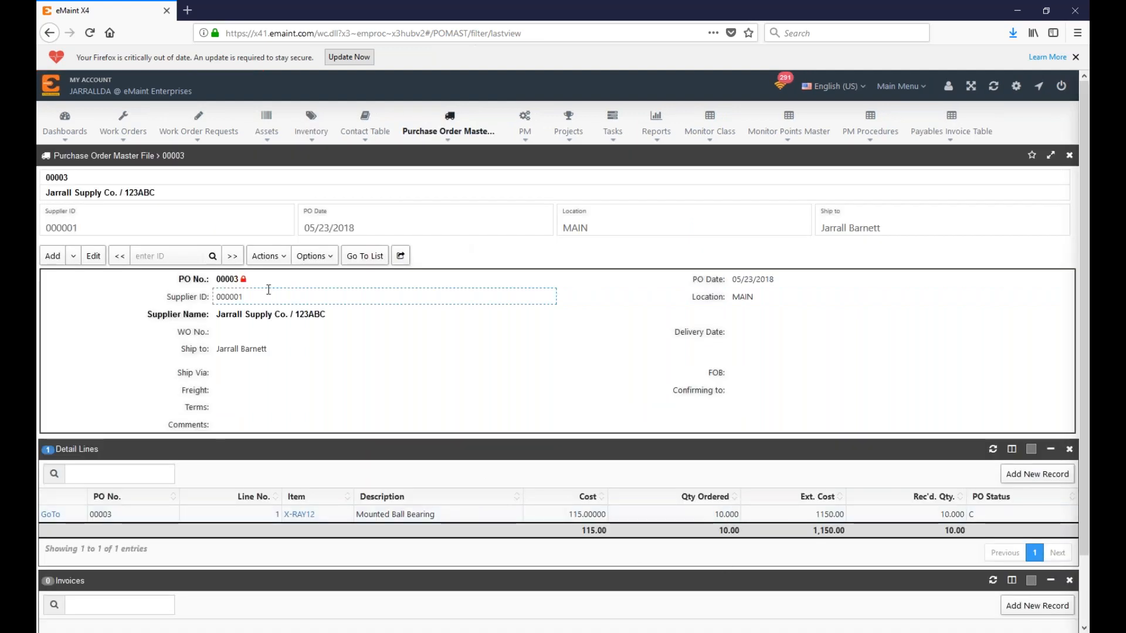
click(272, 261)
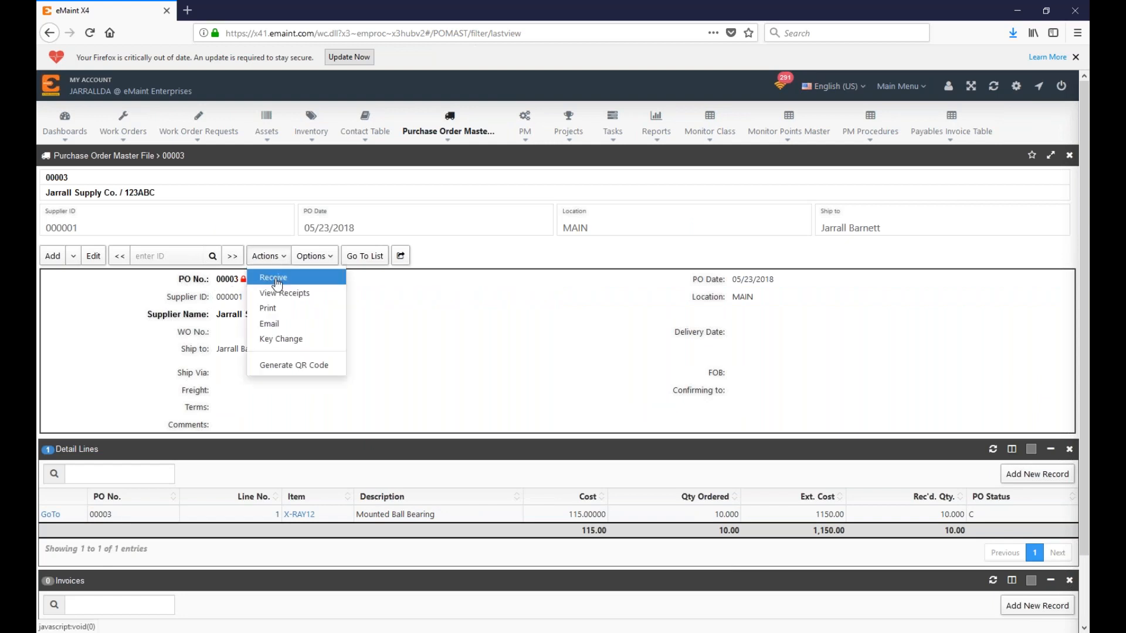
click(284, 293)
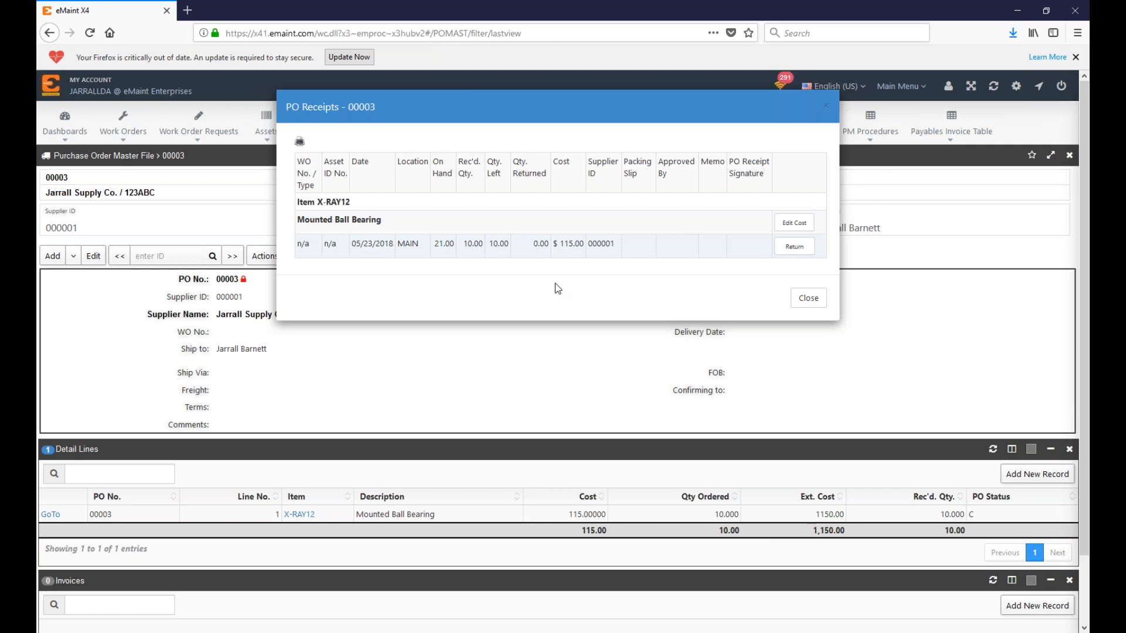
Step: Return 1 X-RAY12 bearing from the receipt, confirming the -1.00 line, then open X-RAY12's record
click(791, 249)
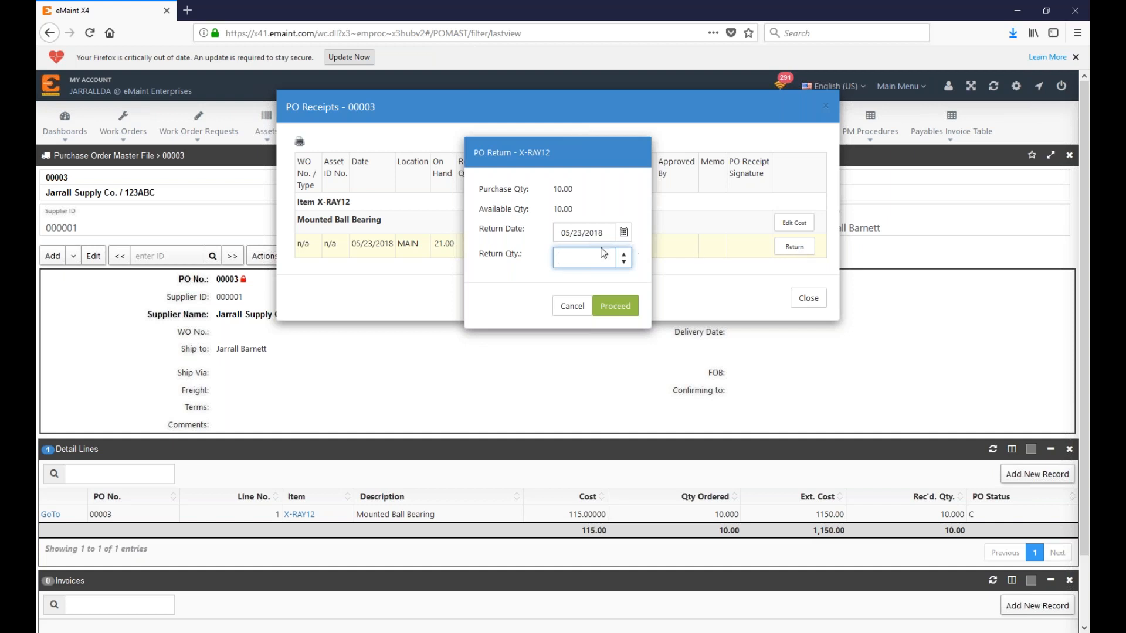
click(624, 255)
click(618, 315)
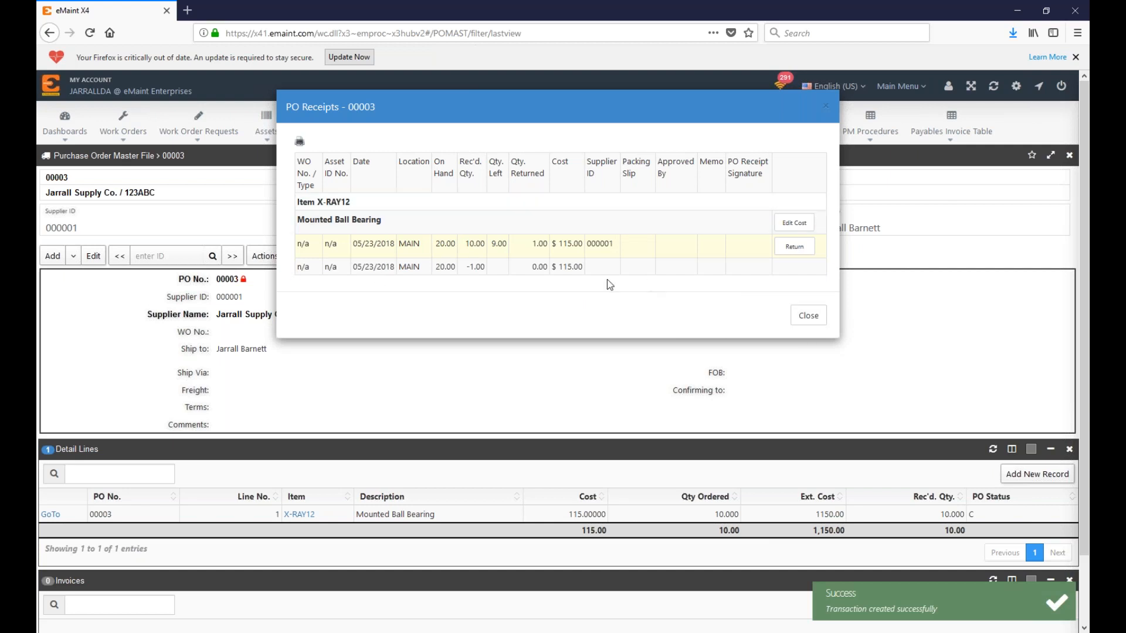
double_click(475, 267)
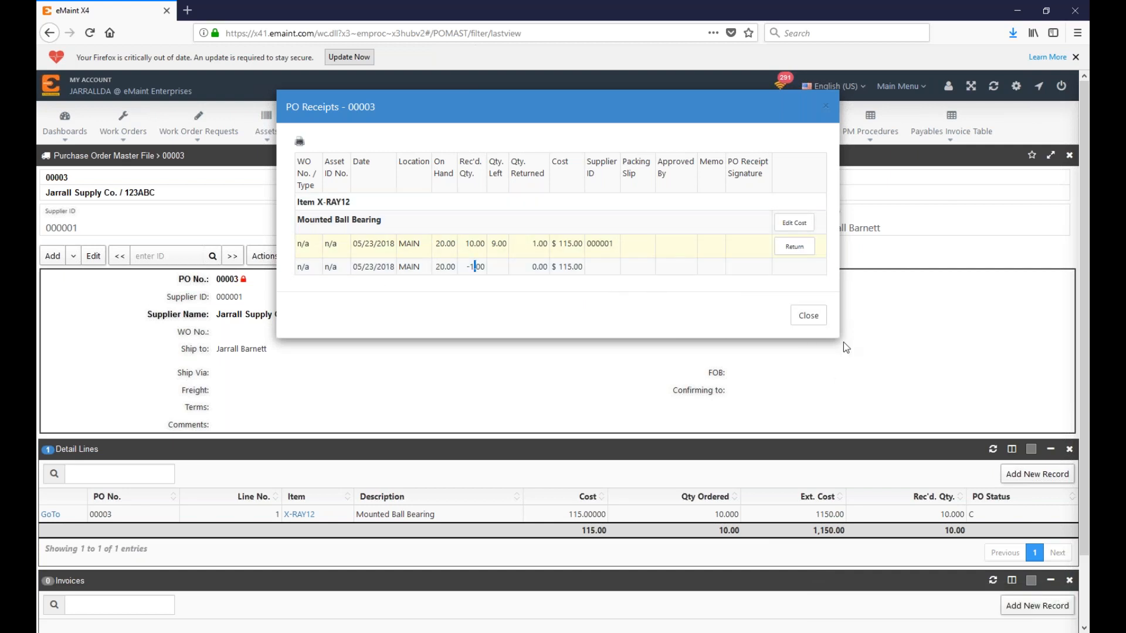
click(808, 317)
click(299, 514)
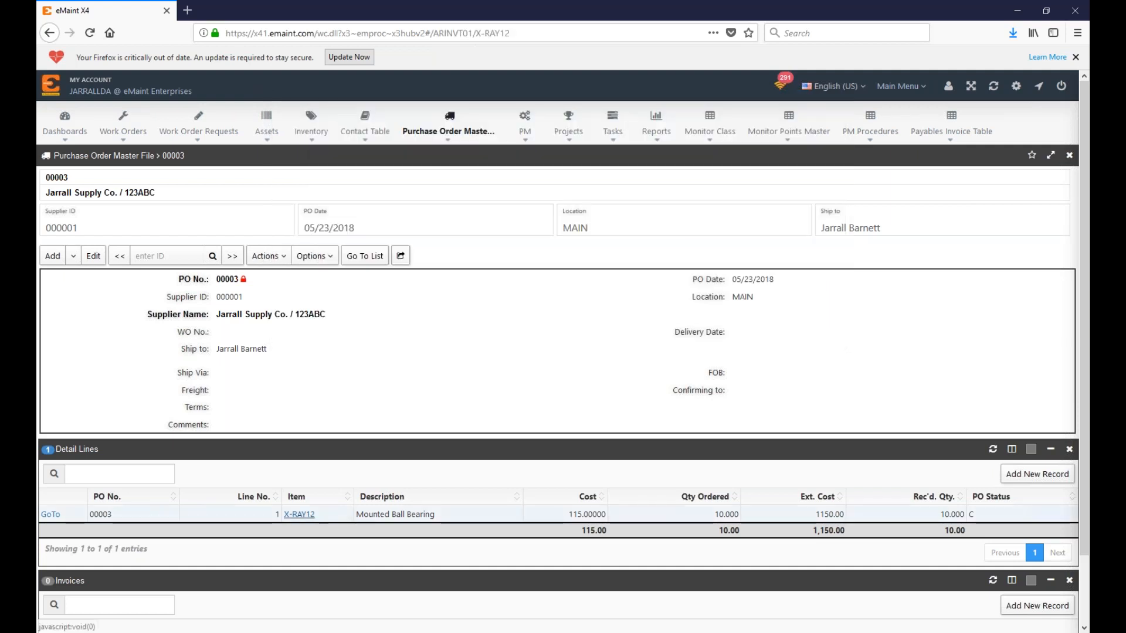
Step: Load X-RAY12's part history and locate the PORETURN entry of -1.0 on PO 00003
scroll(286, 520, down, 2)
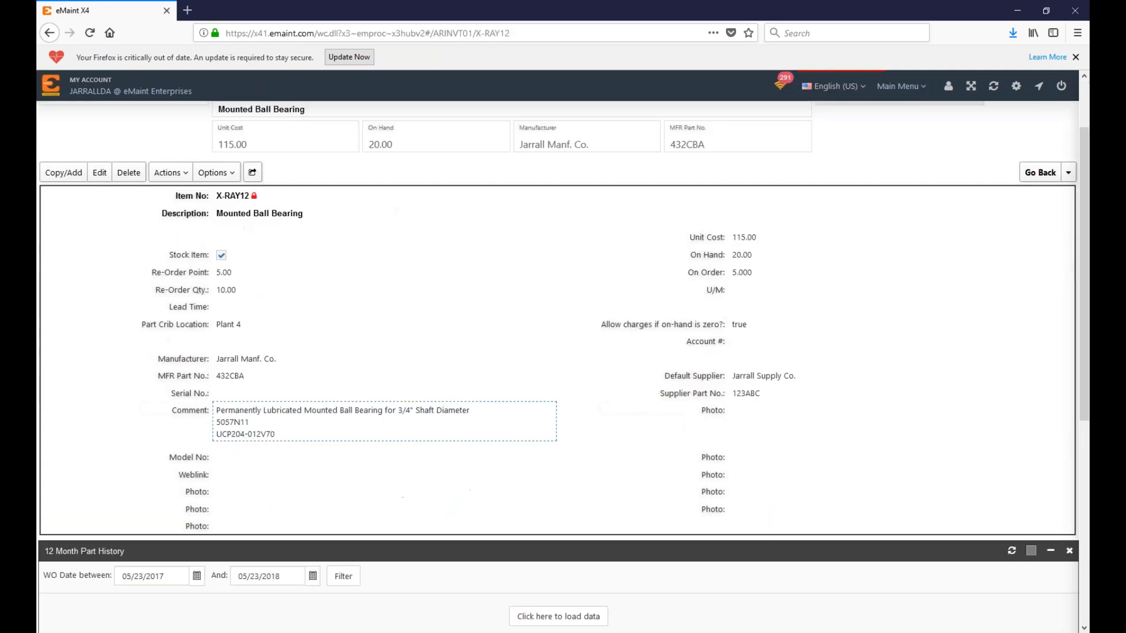
scroll(490, 289, down, 8)
click(578, 271)
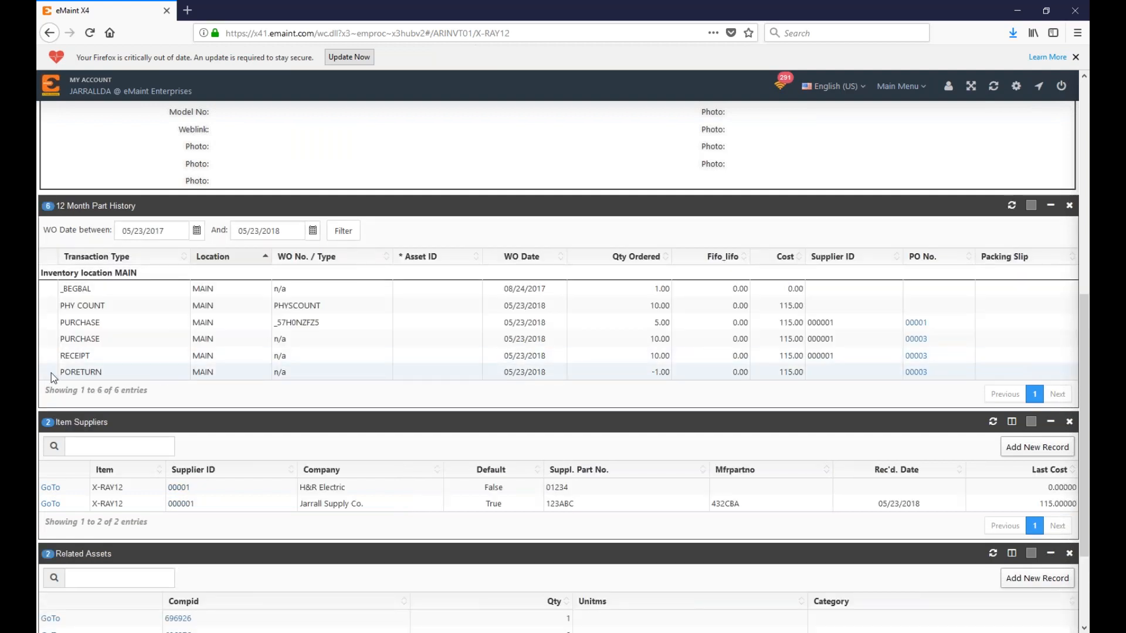
drag(75, 372, 113, 371)
drag(651, 372, 666, 372)
scroll(676, 382, up, 8)
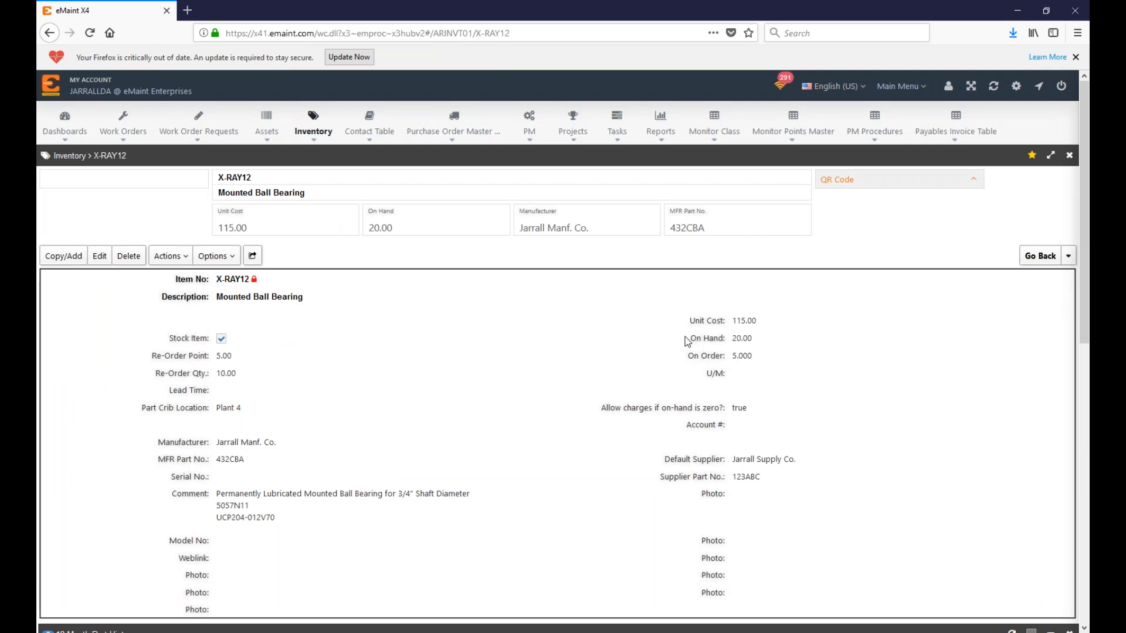
Step: Check the On Hand count and MFR Part No. 432CBA, then return to PO 00003
drag(696, 339, 726, 340)
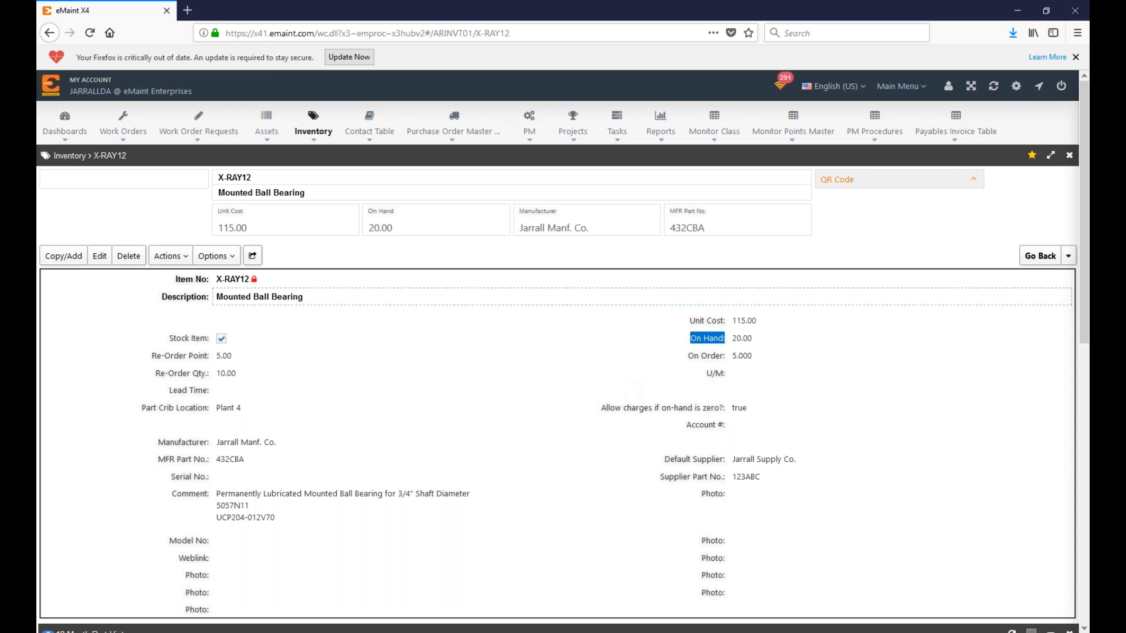
drag(708, 229, 673, 217)
click(758, 241)
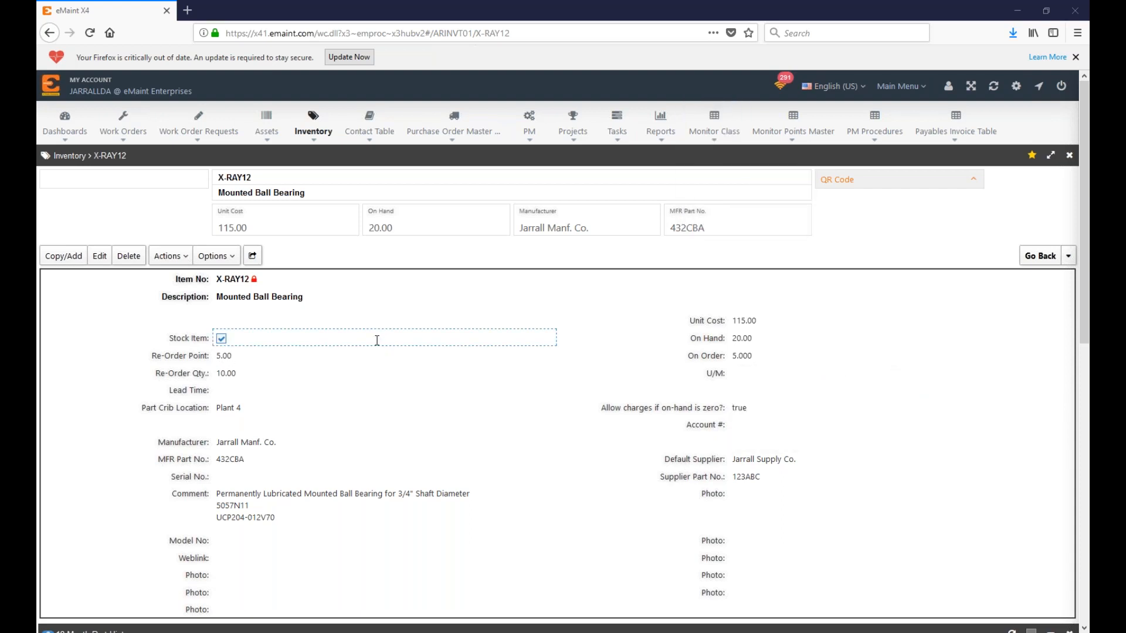
scroll(687, 443, down, 8)
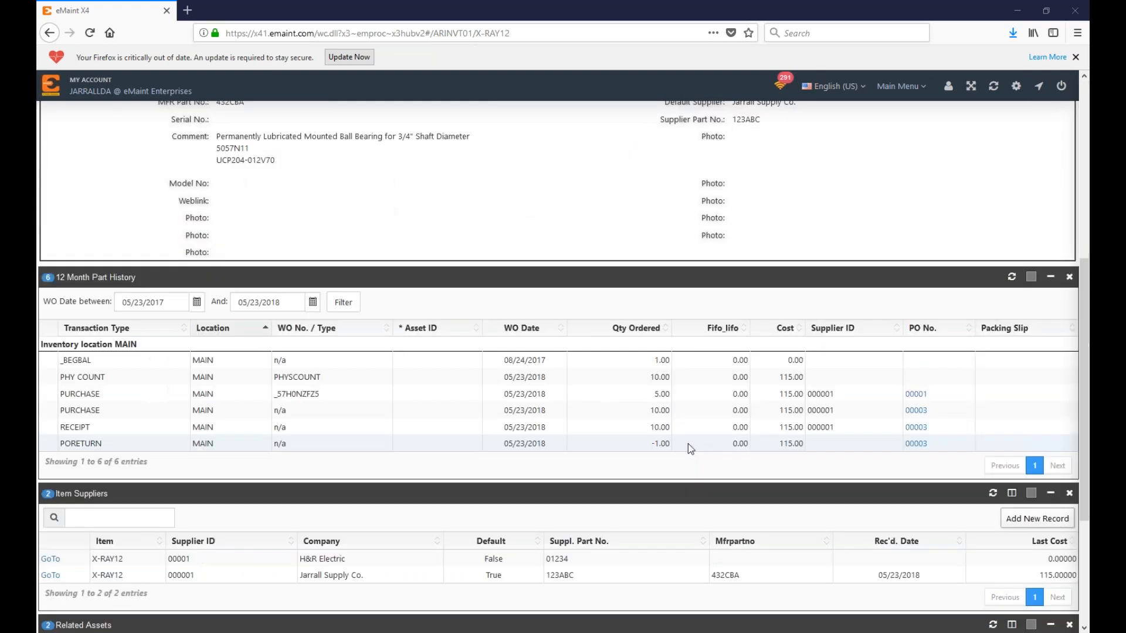
scroll(688, 443, up, 8)
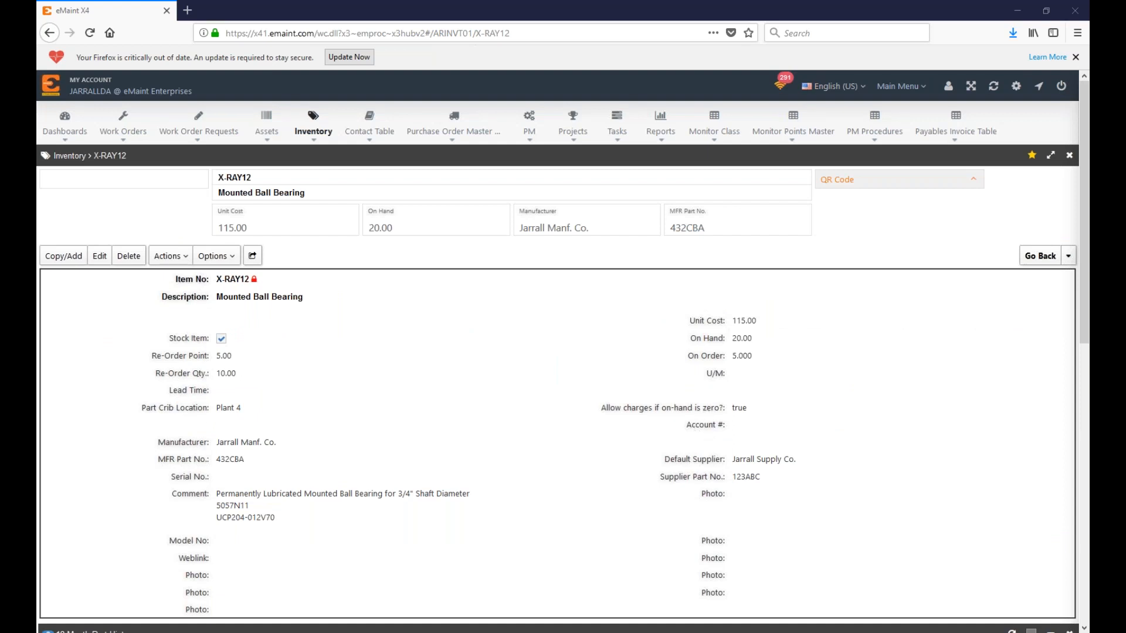
scroll(605, 436, down, 3)
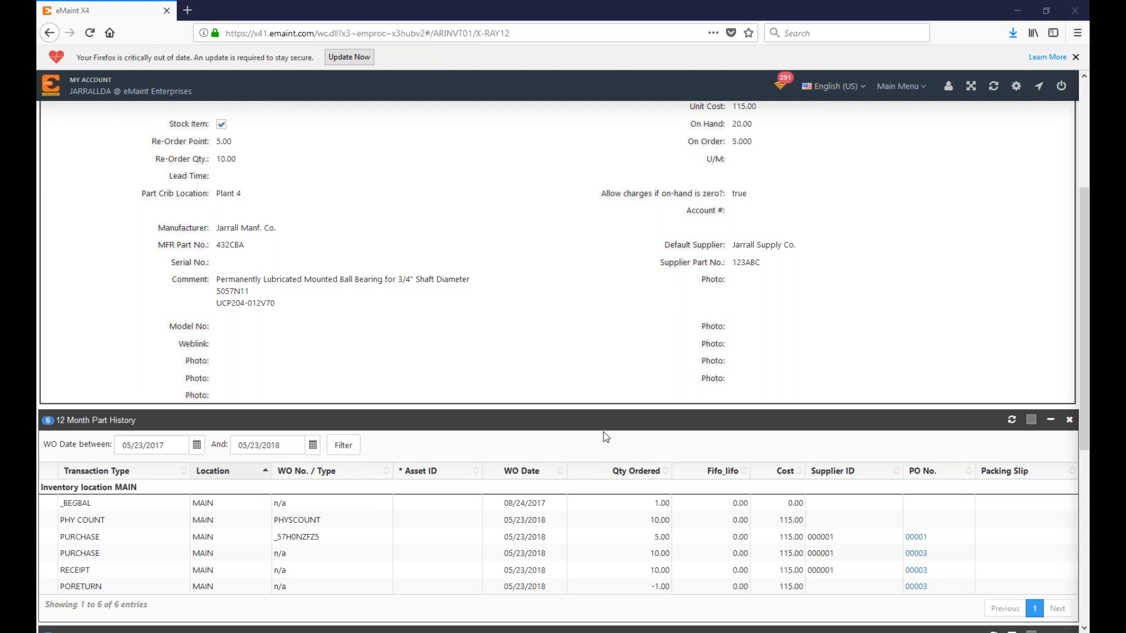
scroll(321, 215, up, 3)
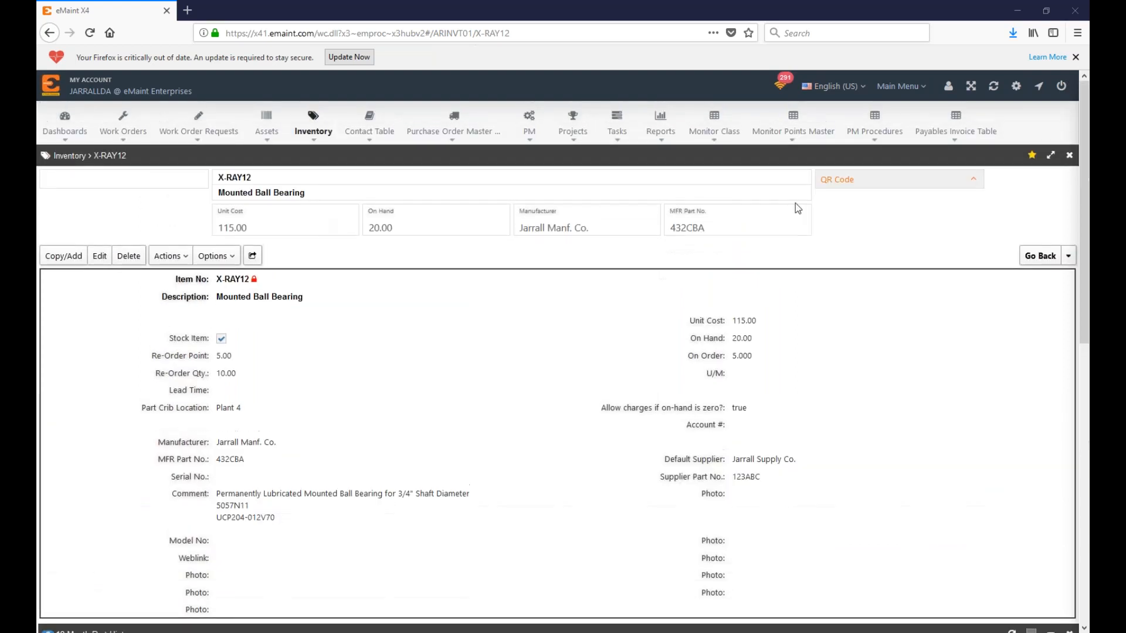
click(1038, 256)
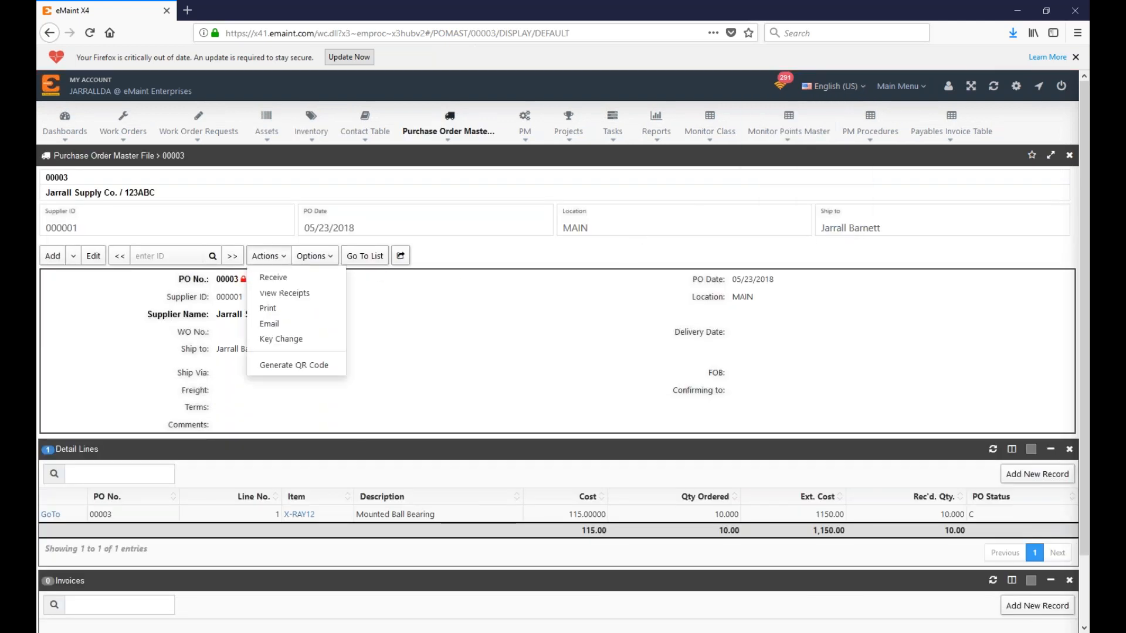
Step: Open PO 00001 from the list and bring up work order 255494 in a new tab
mouse_move(281, 262)
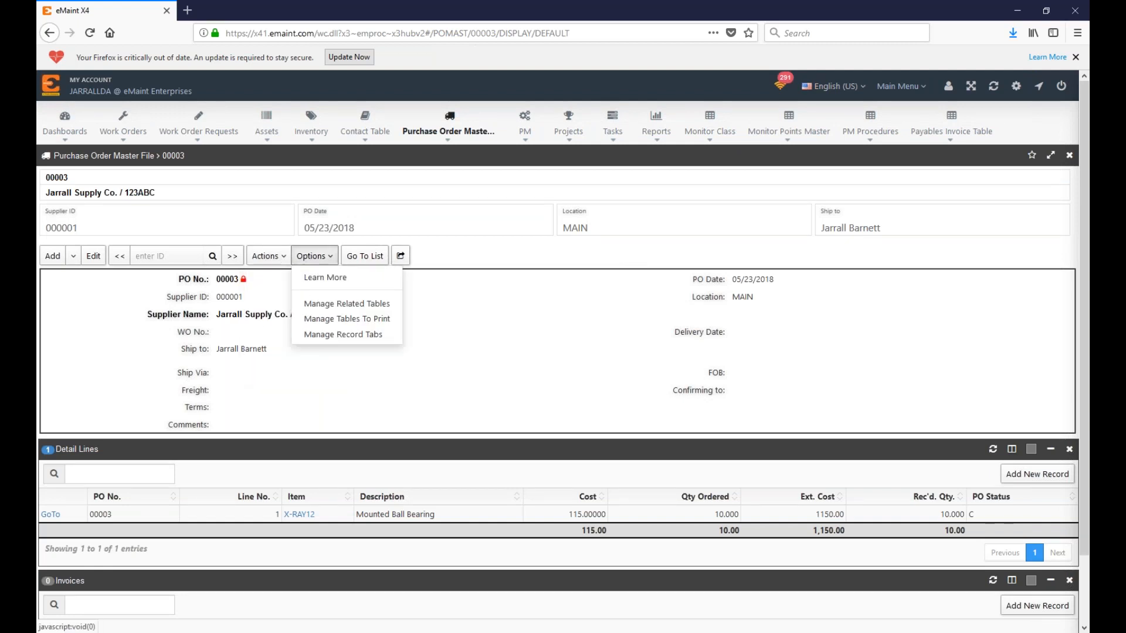
click(364, 257)
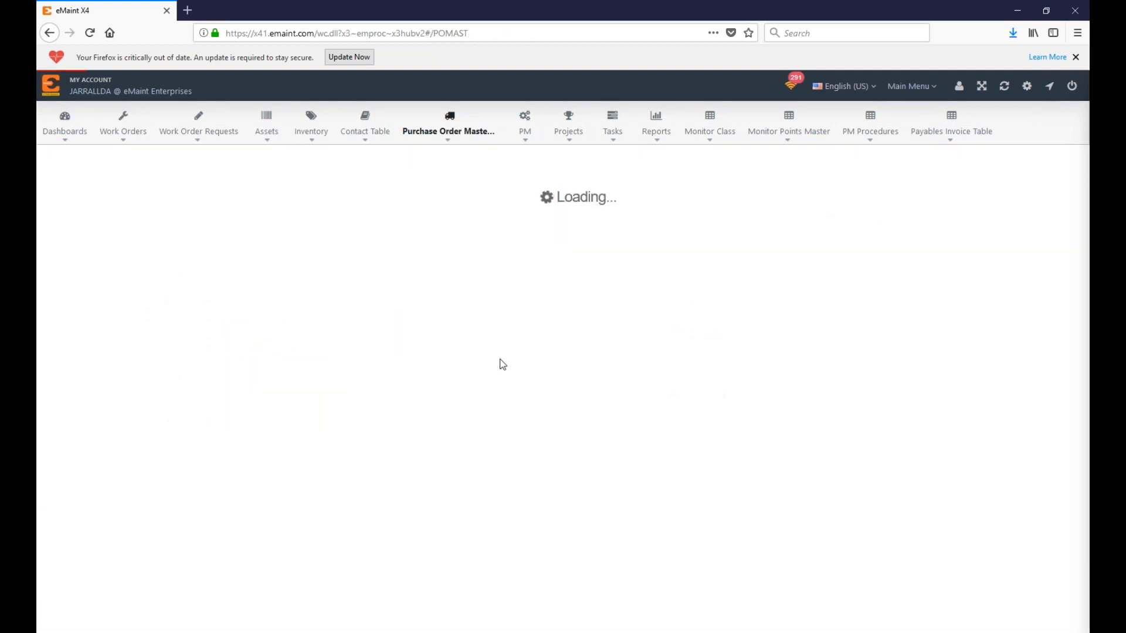
click(164, 255)
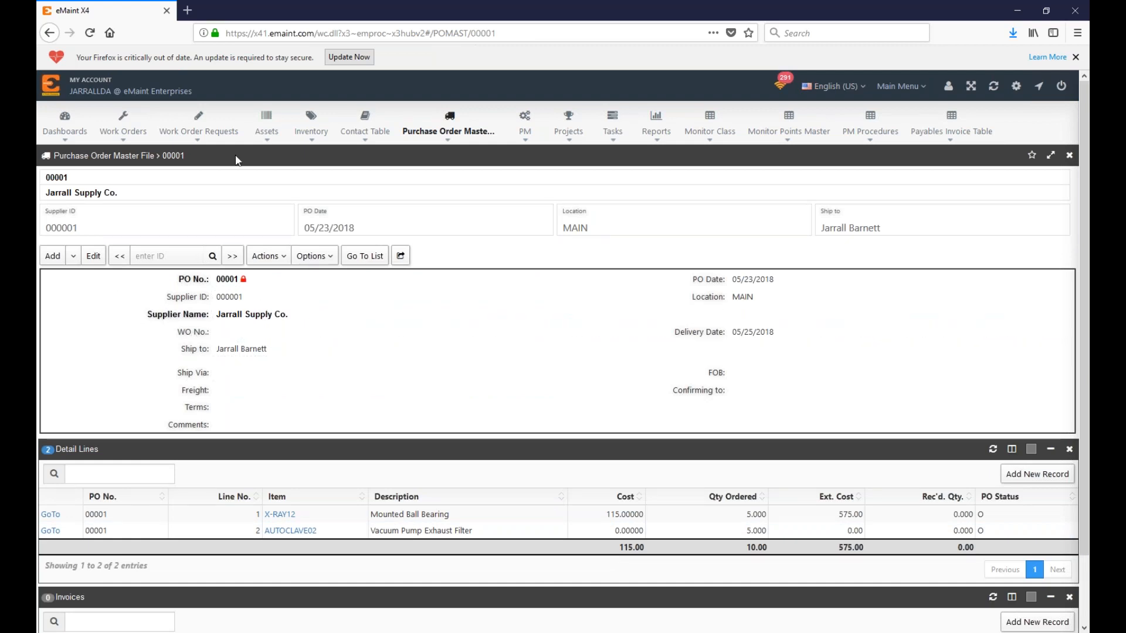
click(142, 133)
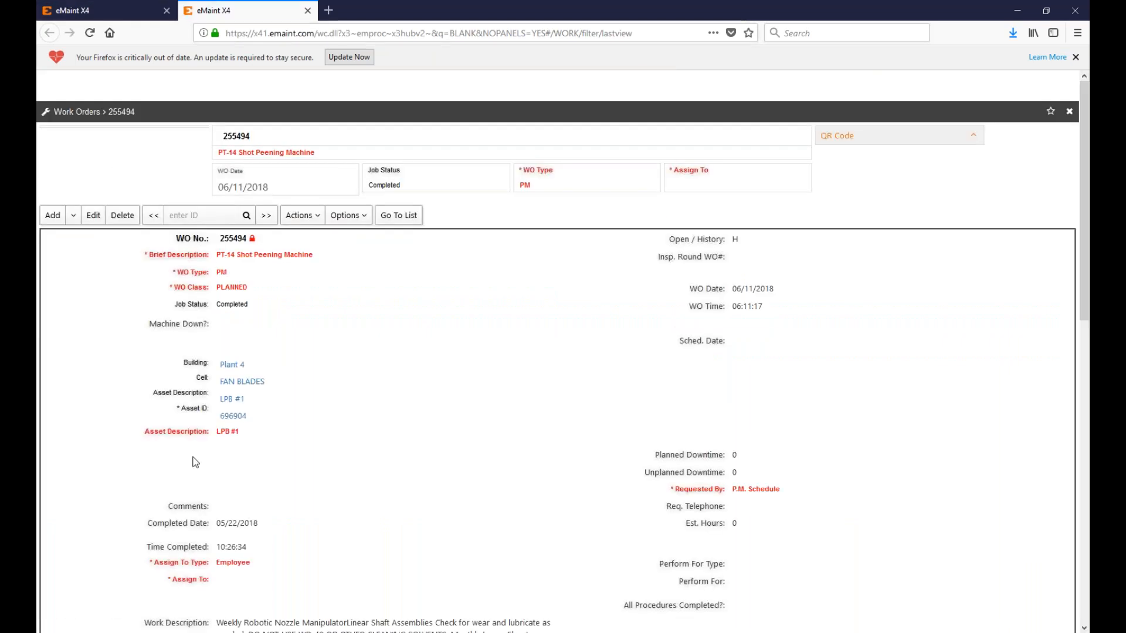
scroll(202, 458, down, 8)
scroll(41, 404, up, 8)
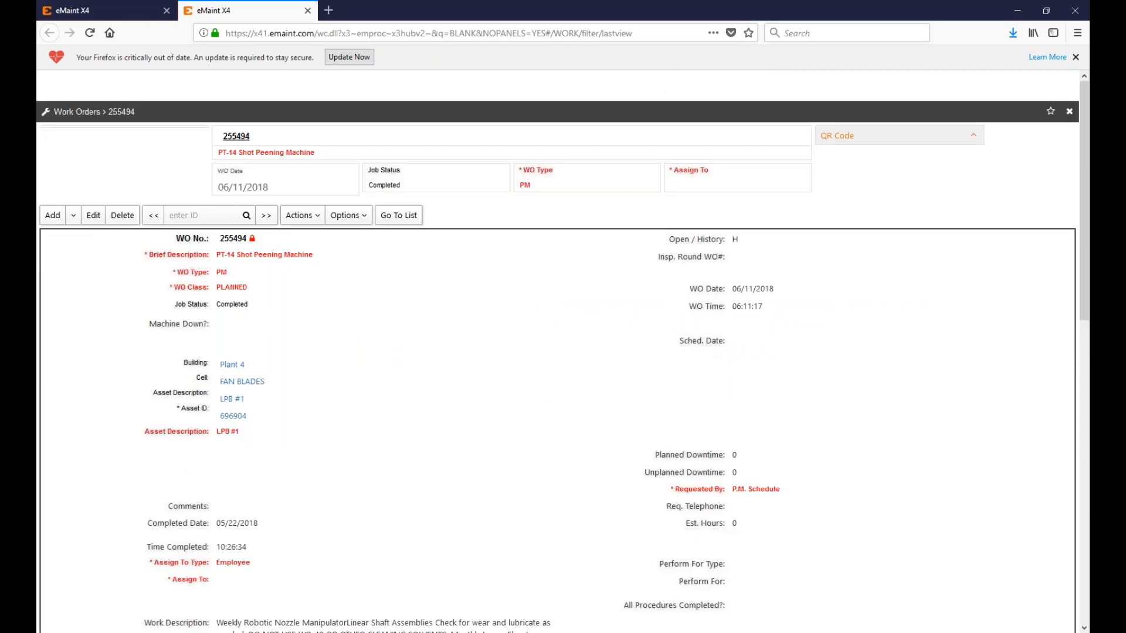
drag(218, 144, 254, 142)
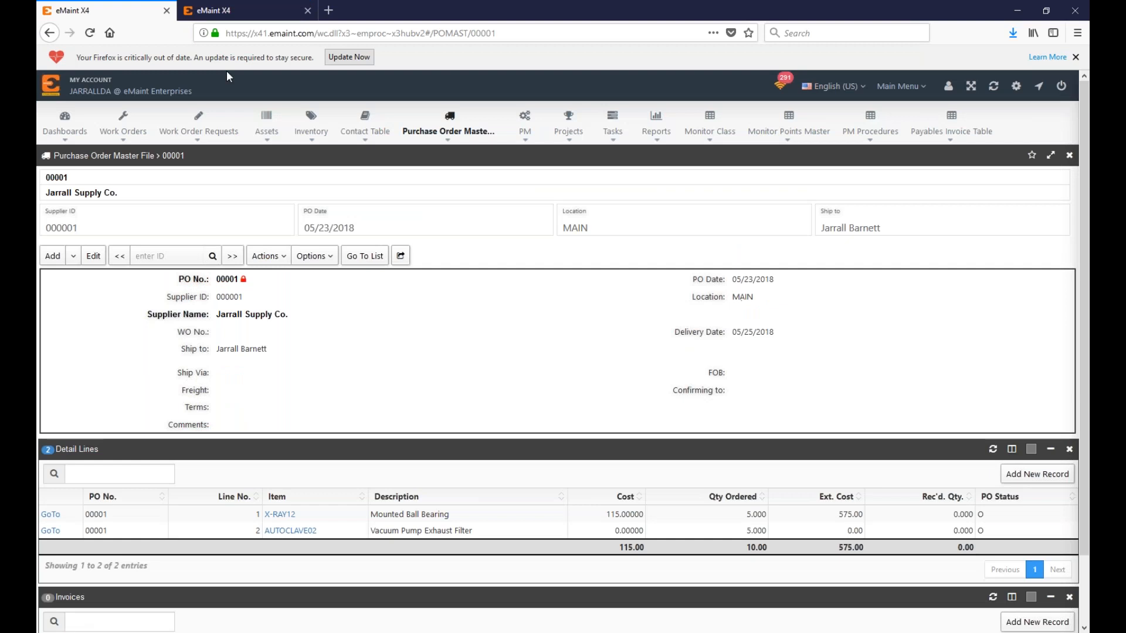
Step: Set PO 00001's WO No. to 25549 through a filtered work-order lookup and save it
click(99, 10)
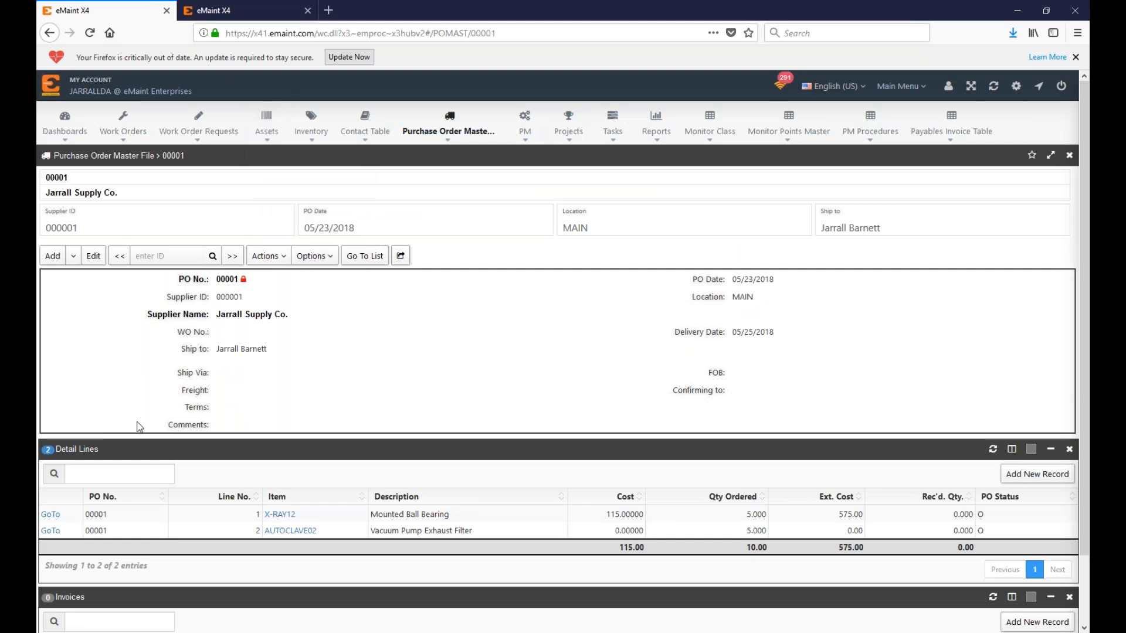
click(95, 258)
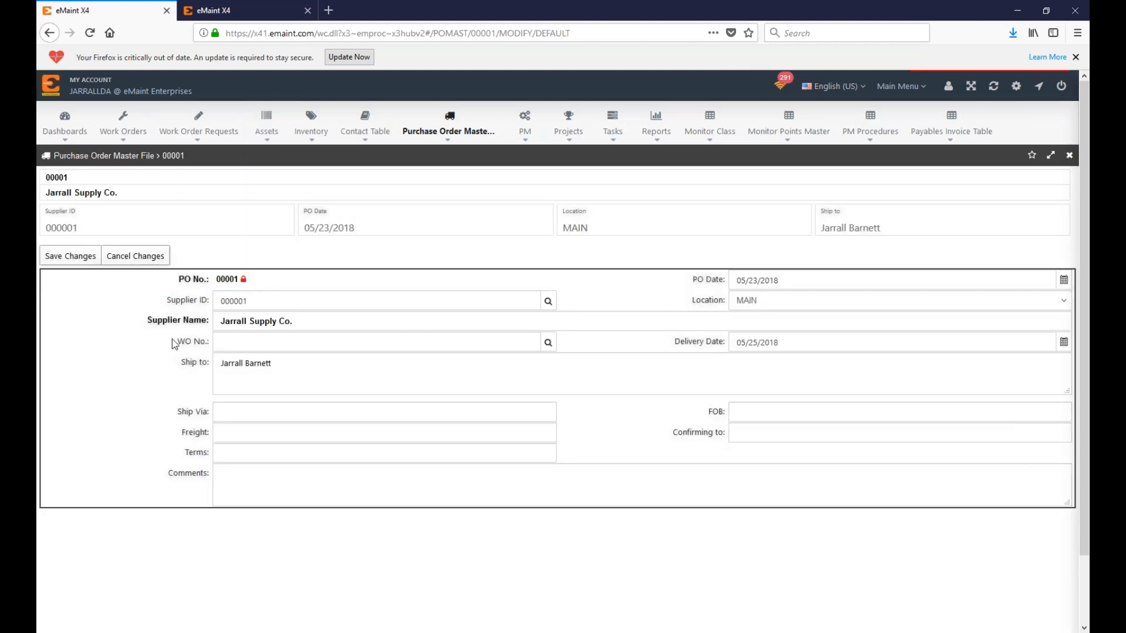
click(552, 348)
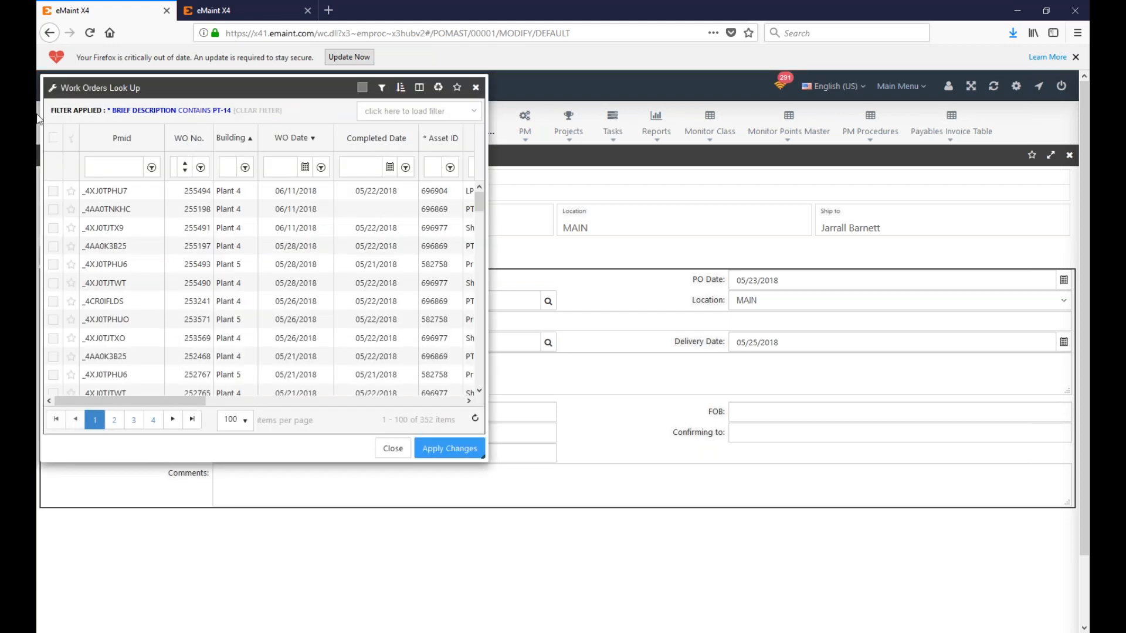
click(262, 111)
click(174, 167)
text(94)
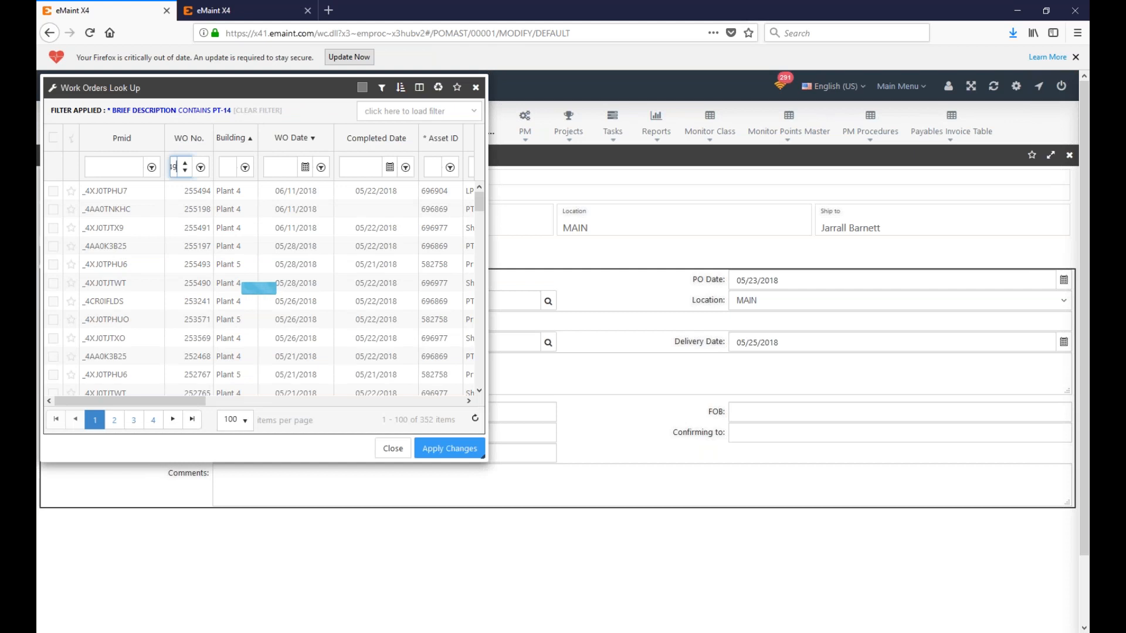
key(BackSpace)
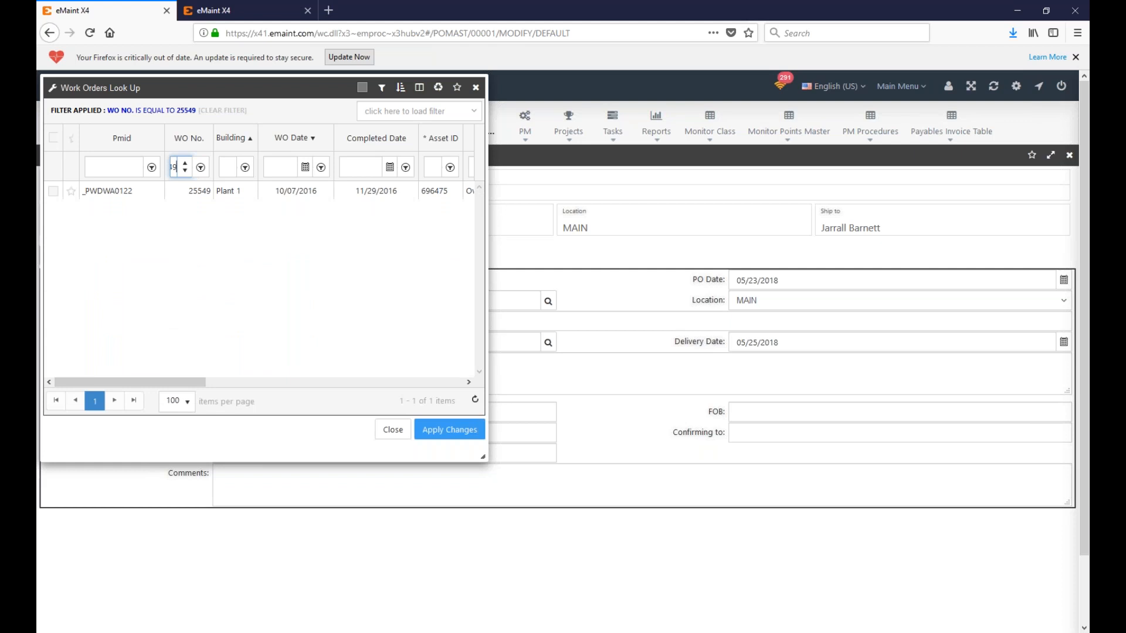
click(54, 190)
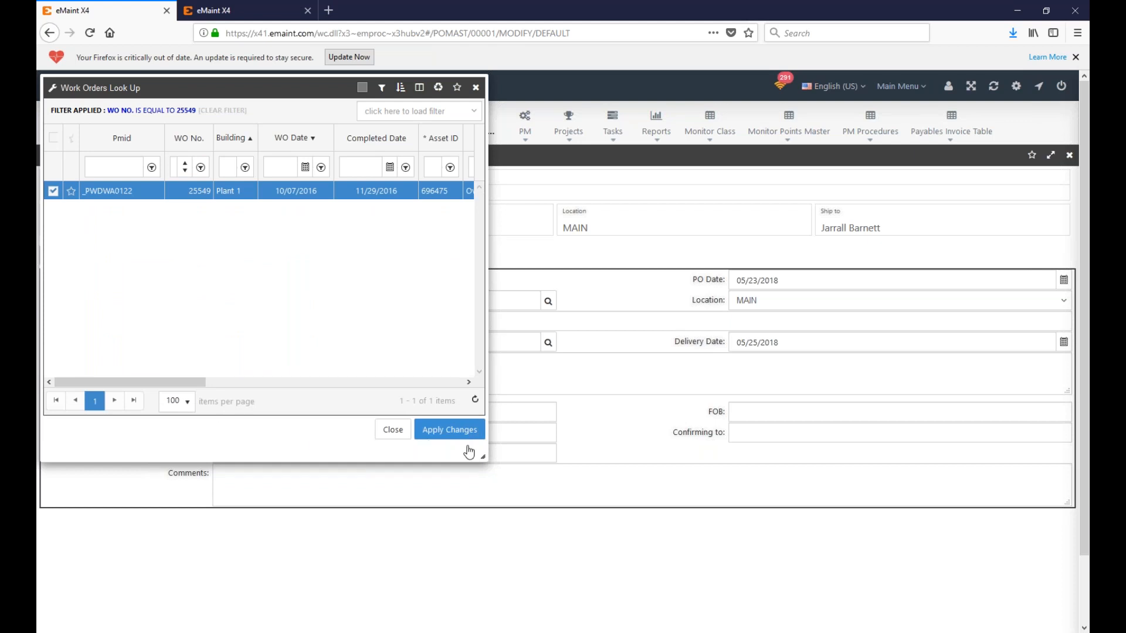
click(463, 429)
click(62, 257)
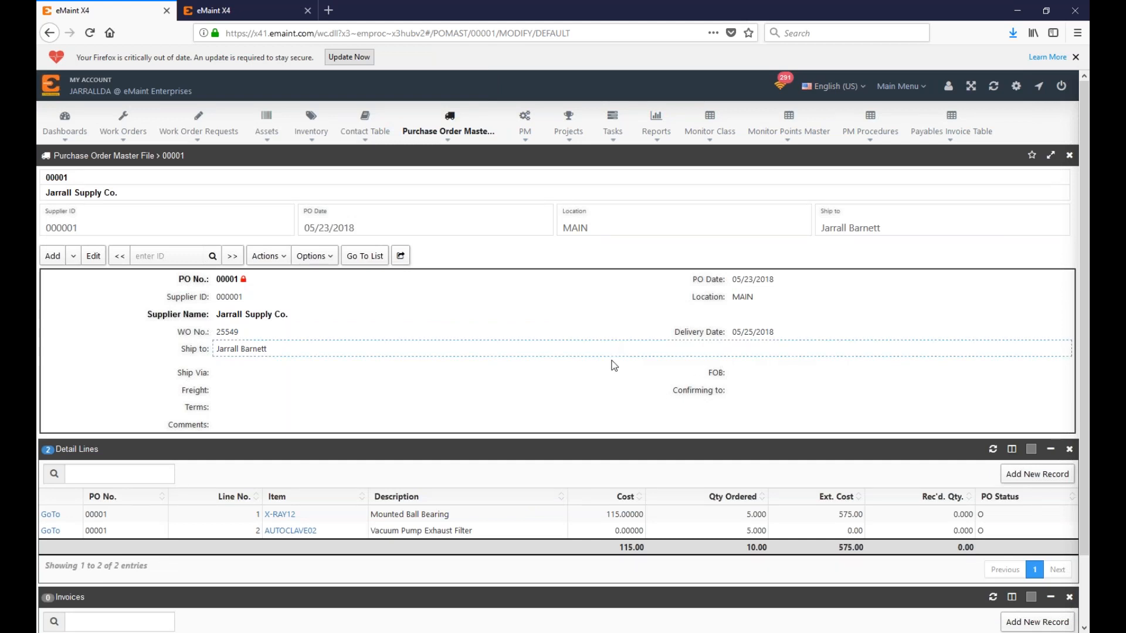
click(50, 515)
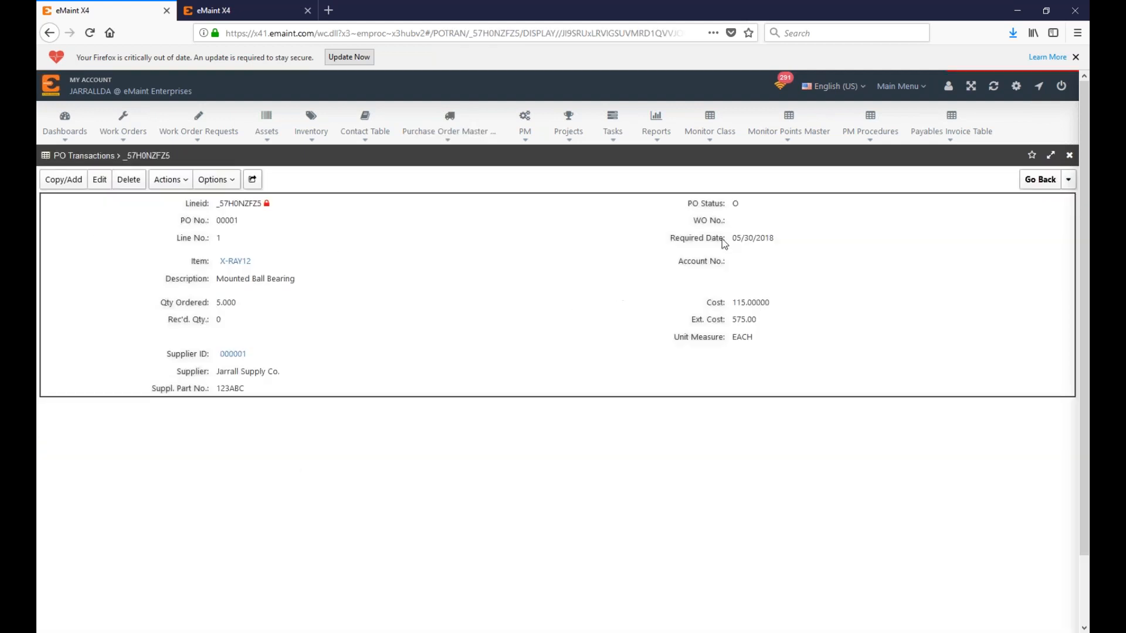
Step: Assign work order 25549 to the X-RAY12 detail line, save, and return to PO 00001
click(100, 180)
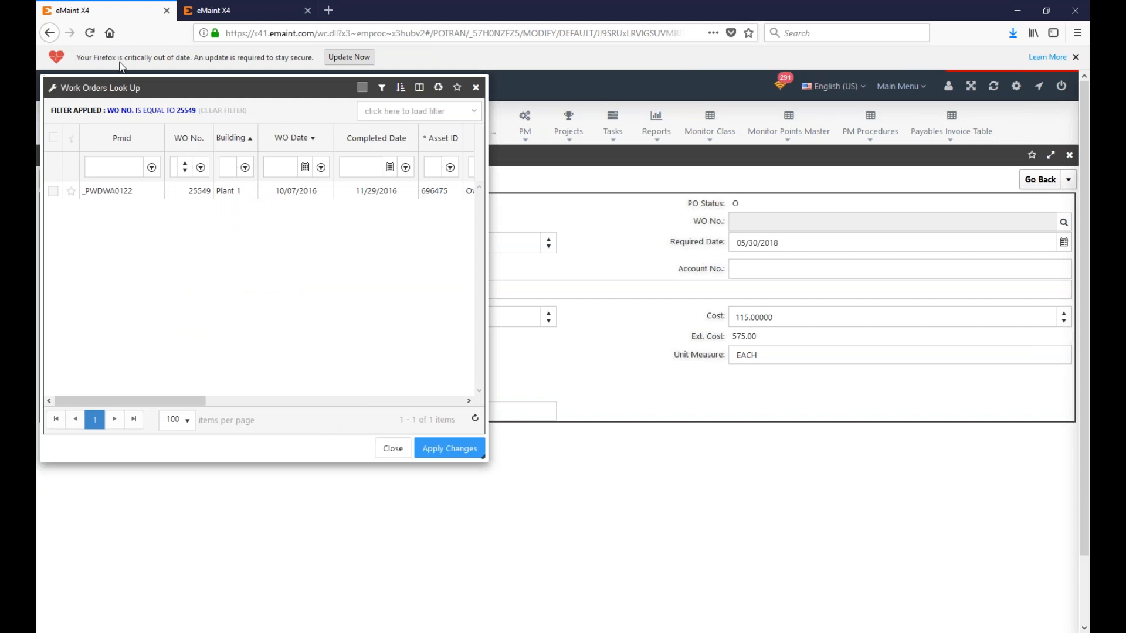
click(53, 191)
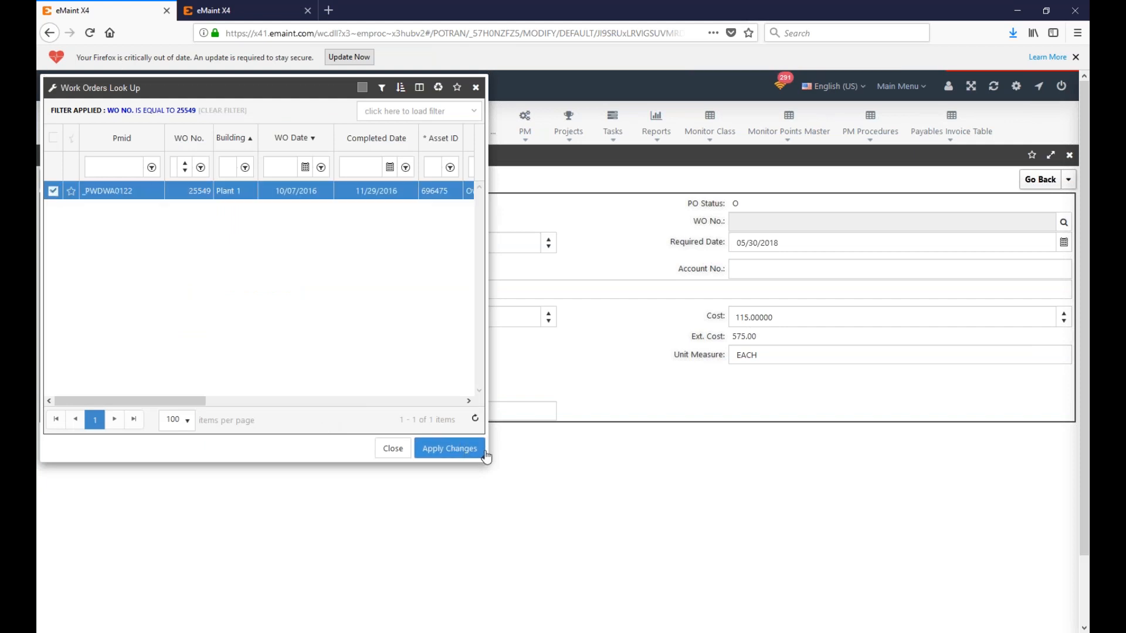
click(420, 444)
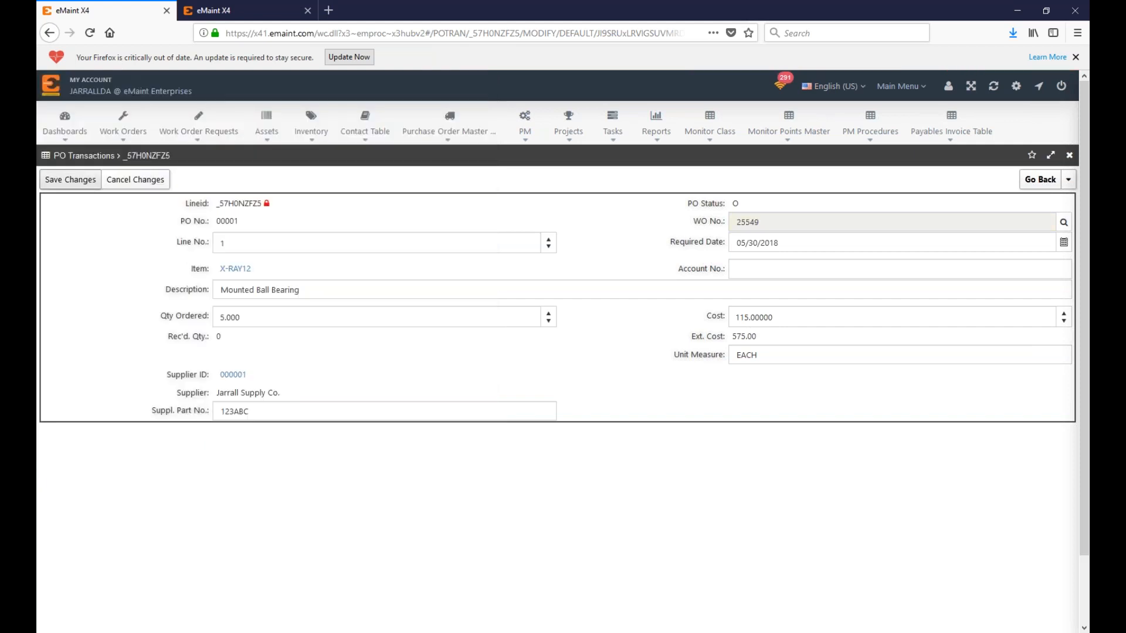
click(76, 186)
click(1041, 180)
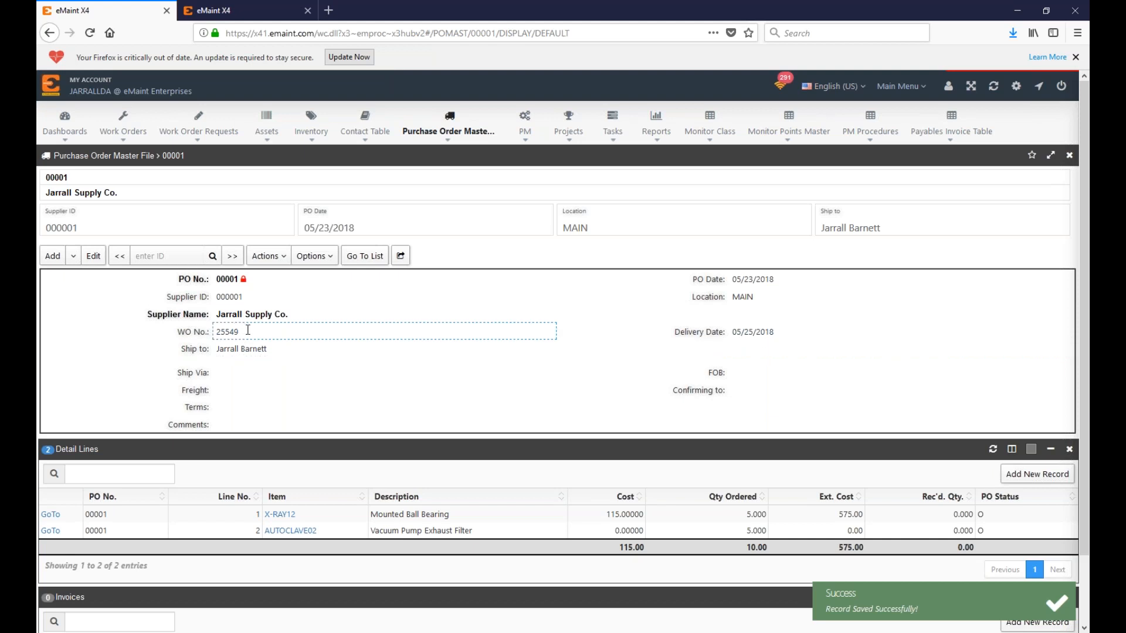
Step: Try an inline WO No. edit and a new detail line on PO 00001, abandoning both
click(248, 330)
click(531, 334)
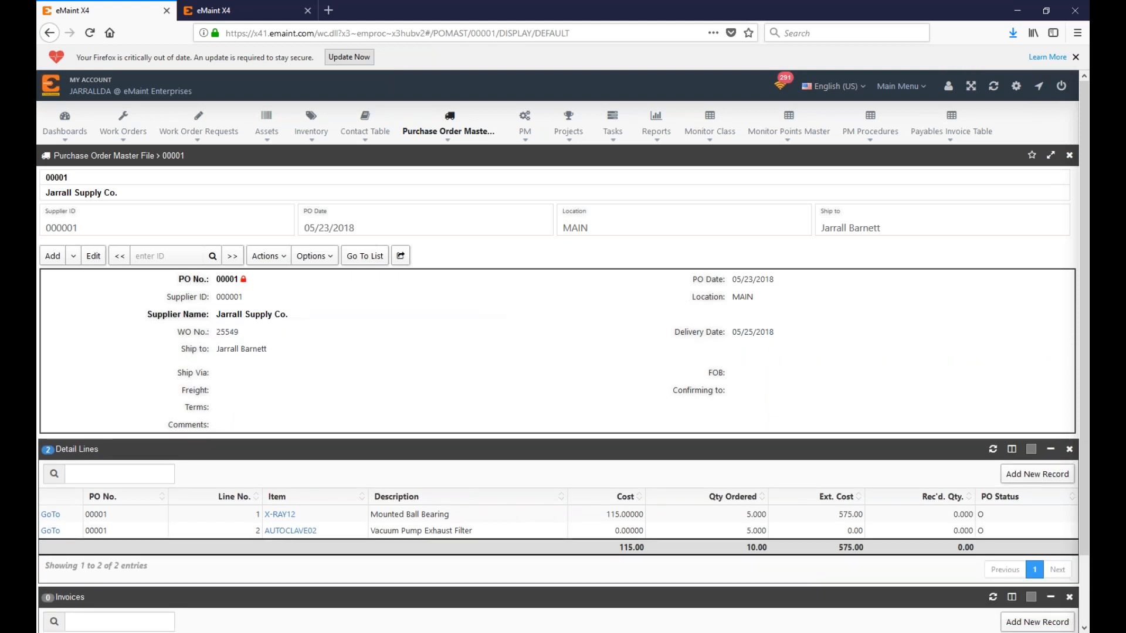
click(1036, 475)
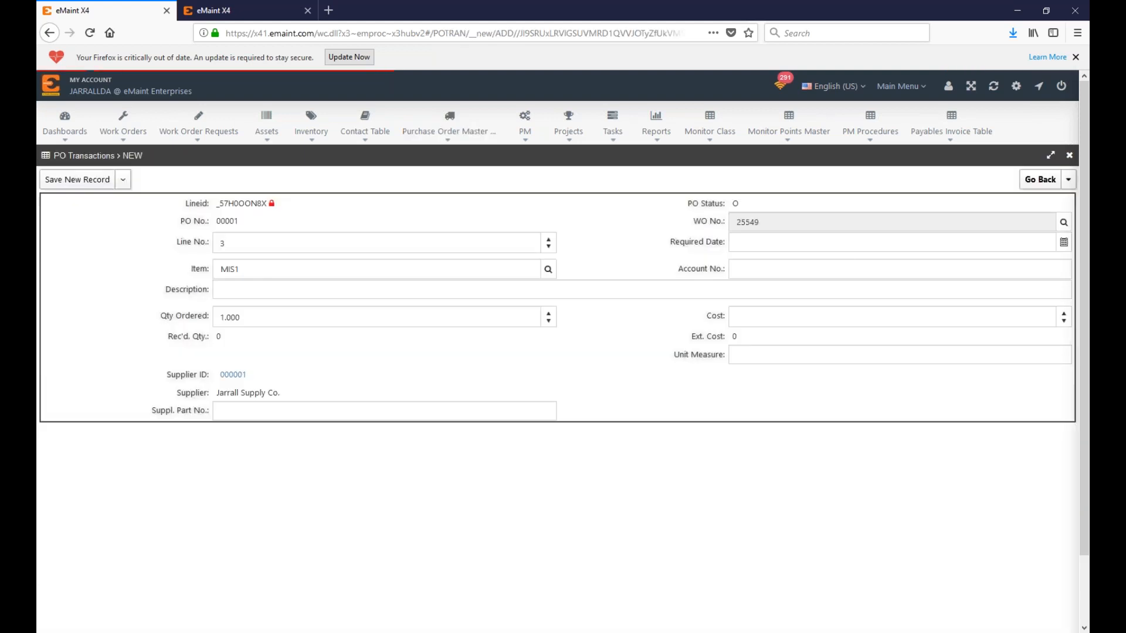
click(799, 226)
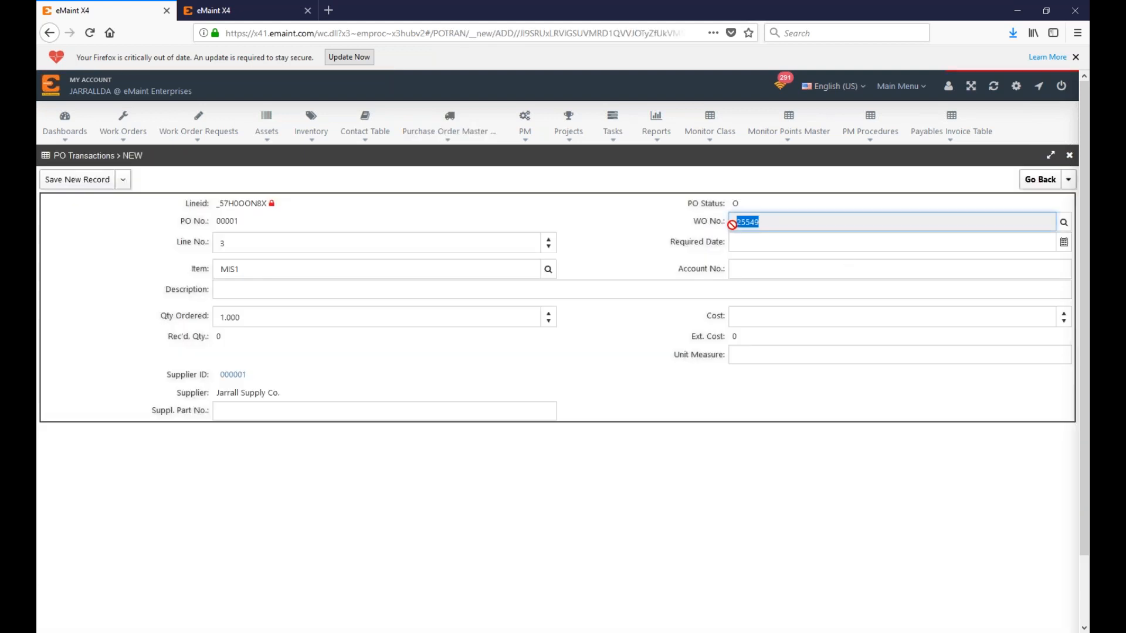
click(1051, 185)
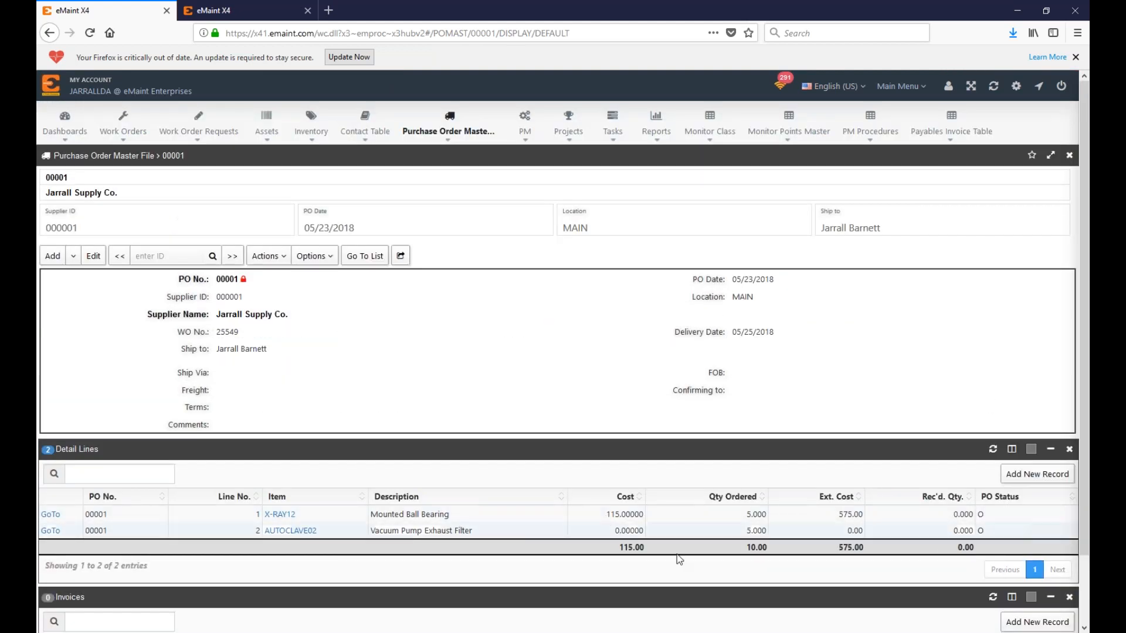
Step: Receive 3 X-RAY12 Mounted Ball Bearings against PO 00001, process the receipt, and close receiving
click(267, 256)
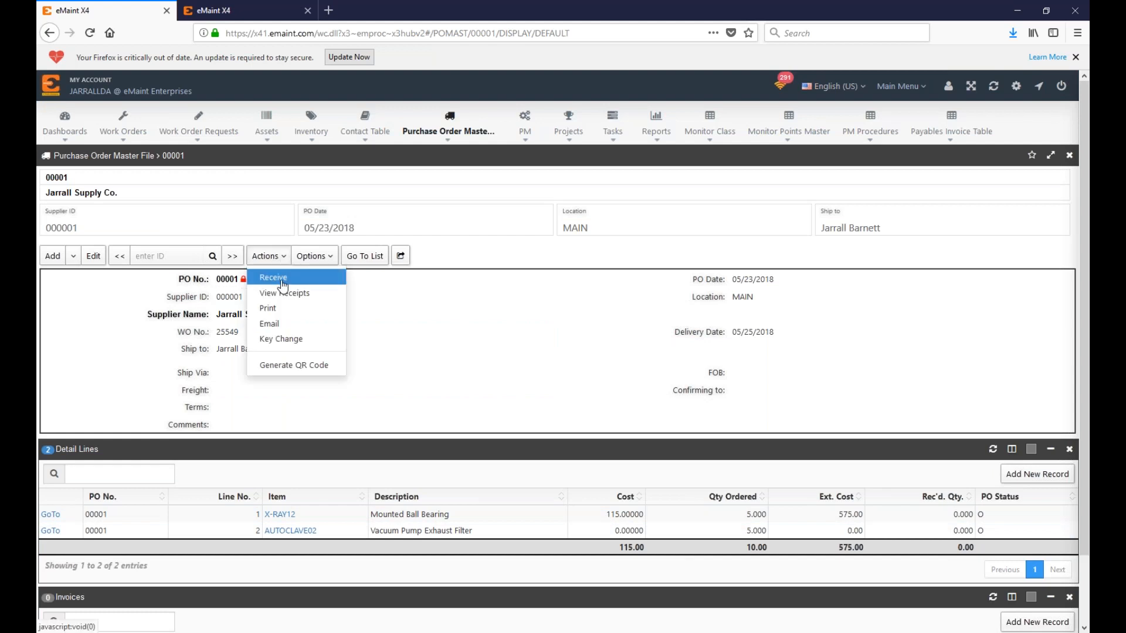
click(283, 283)
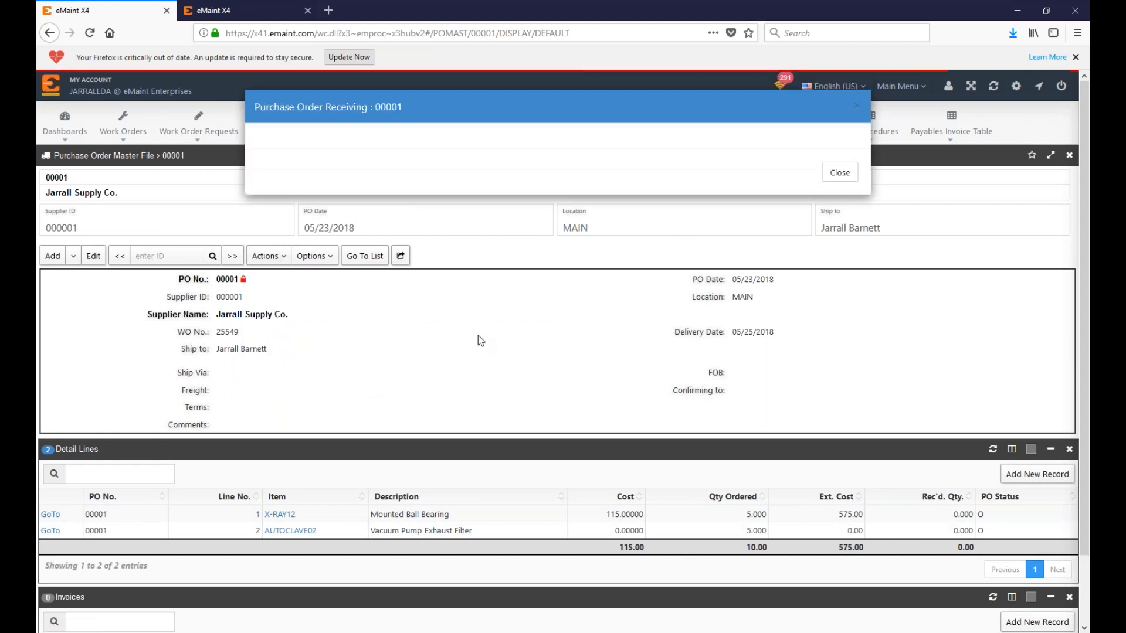
click(303, 301)
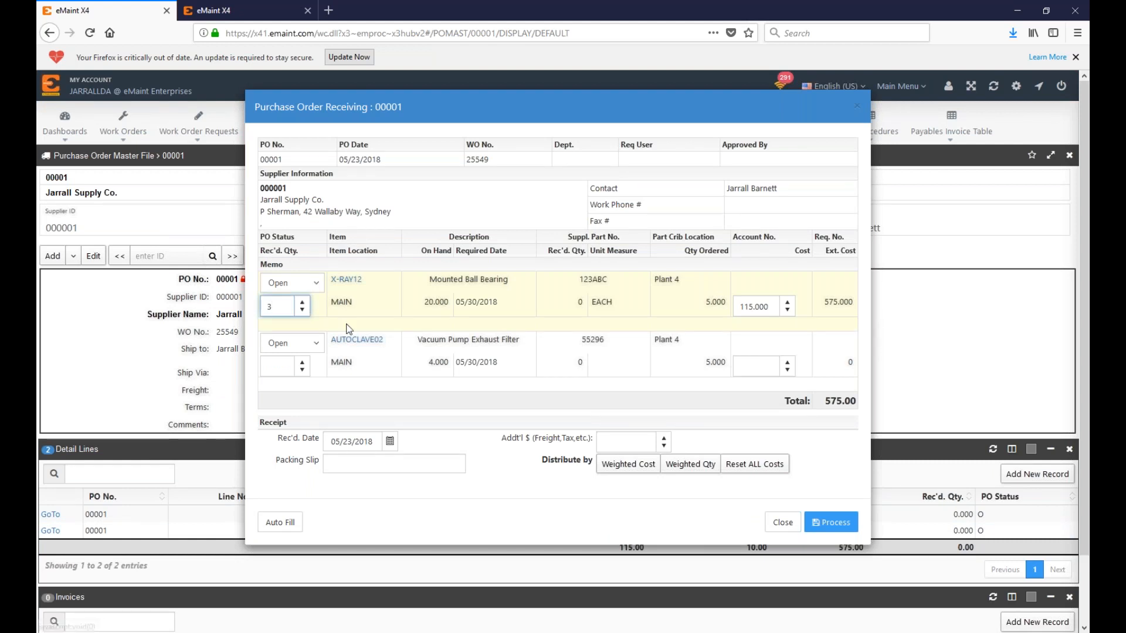
click(831, 522)
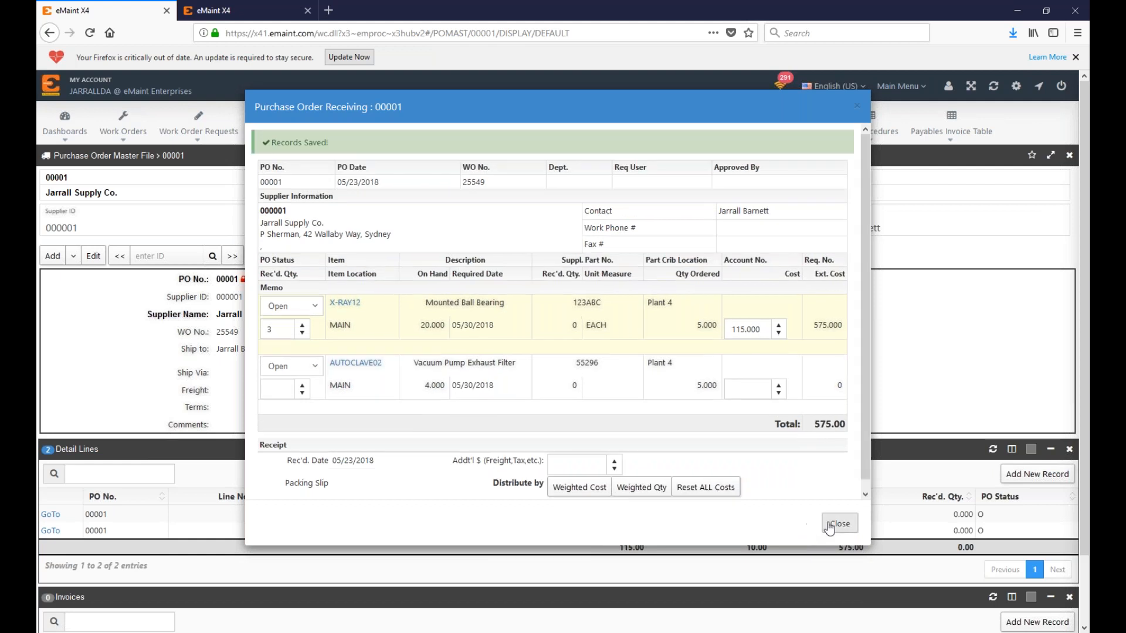
click(839, 523)
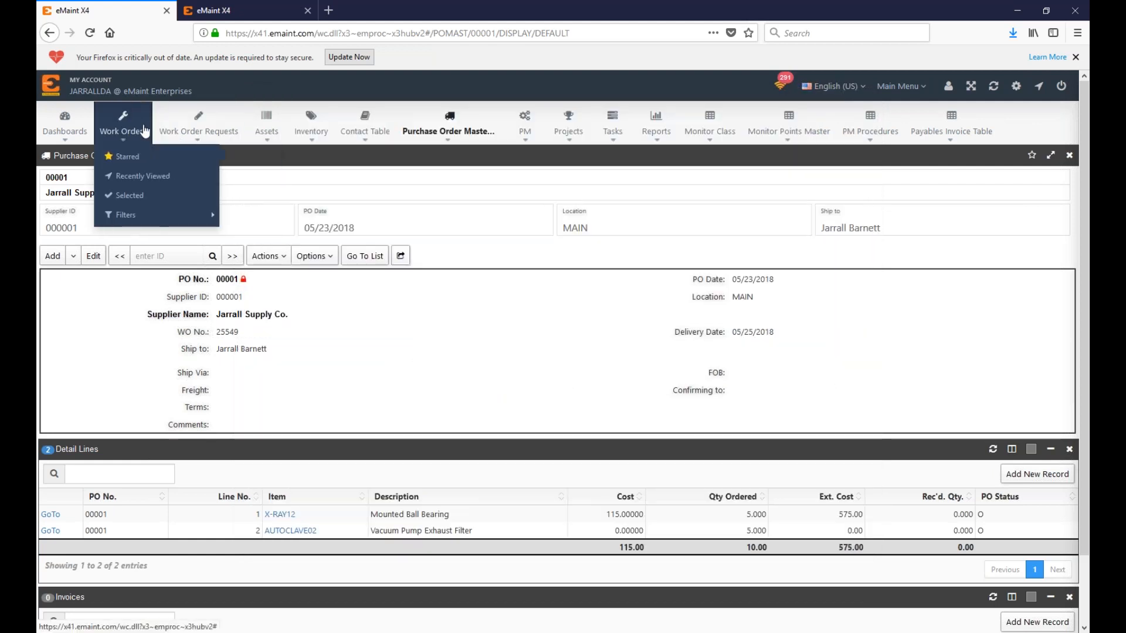
click(123, 130)
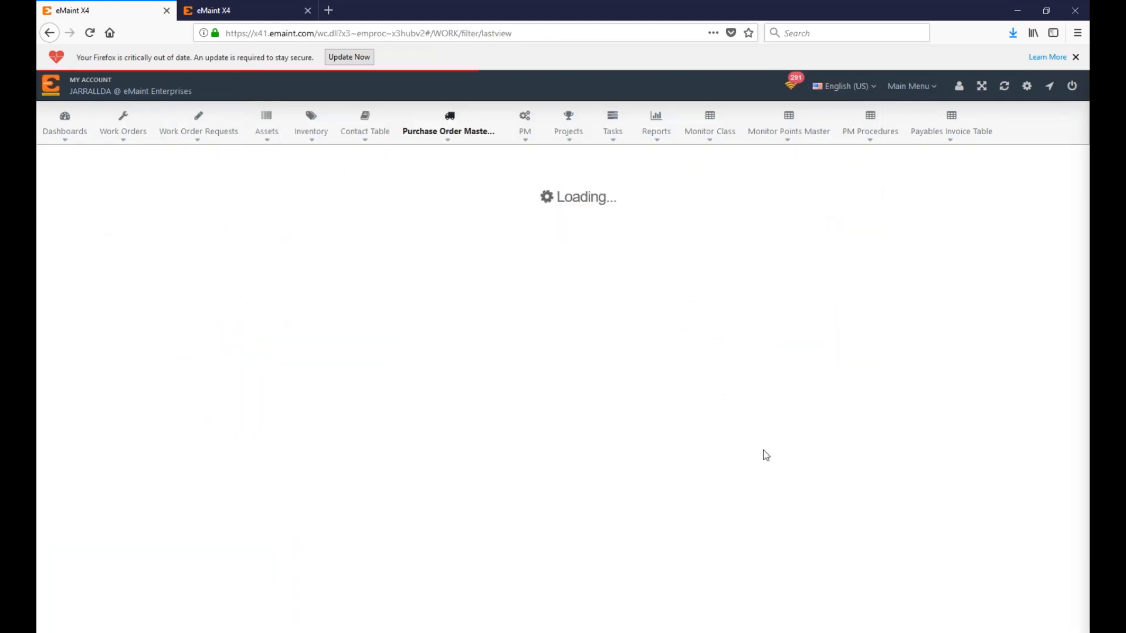
Step: Start a new work order with the brief description 'test - wo'
scroll(586, 475, down, 1)
scroll(585, 475, down, 10)
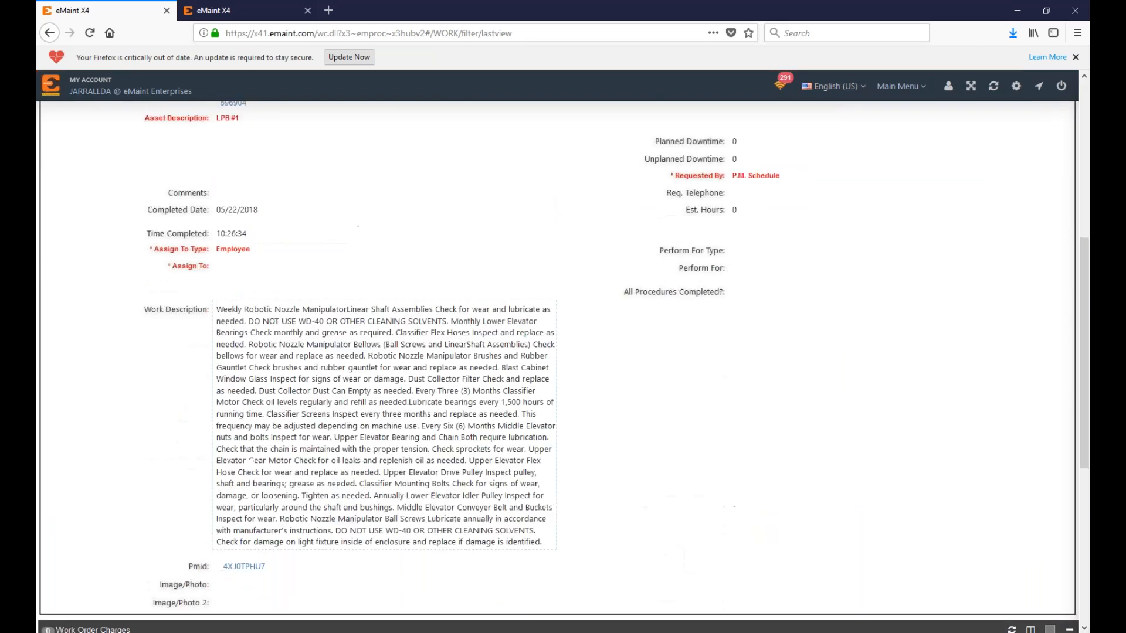
scroll(407, 402, up, 11)
scroll(938, 457, down, 7)
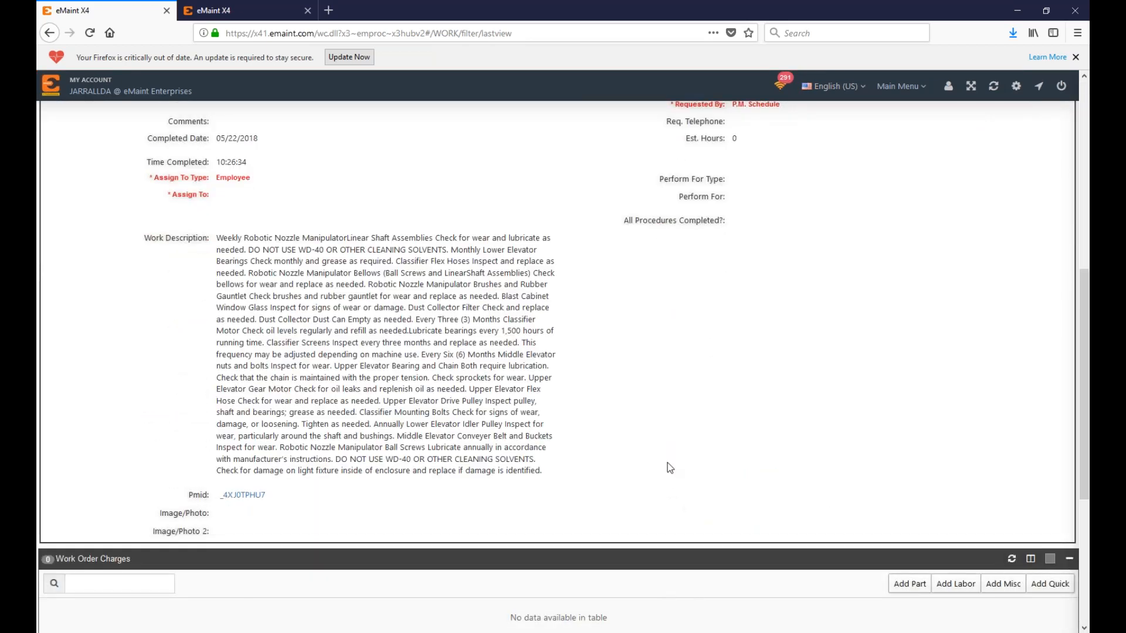
scroll(668, 463, up, 7)
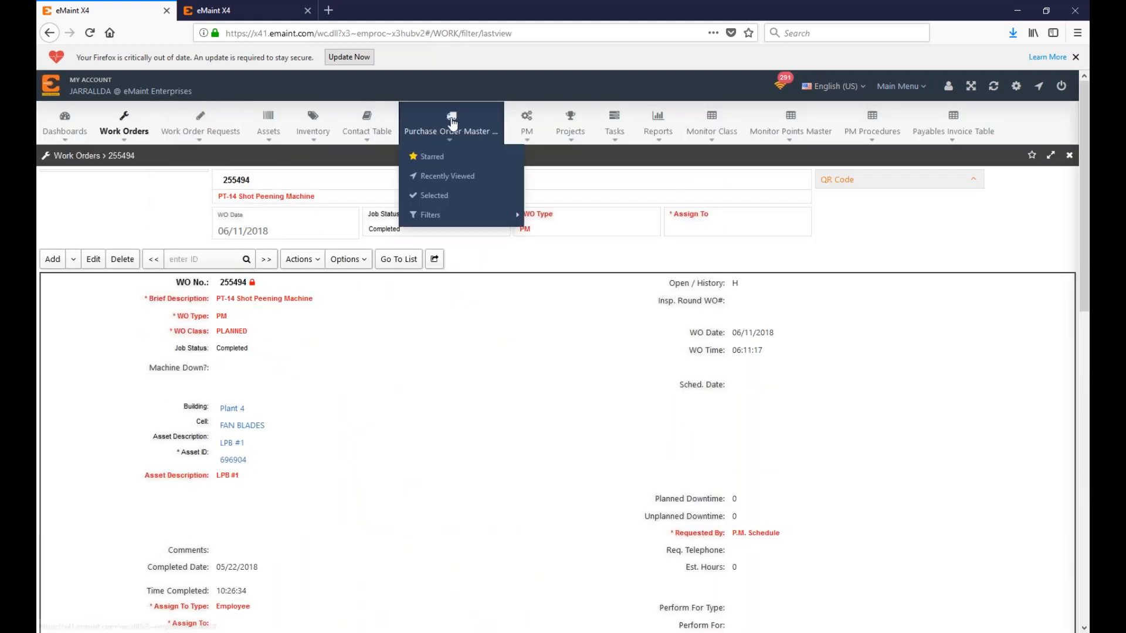
click(451, 121)
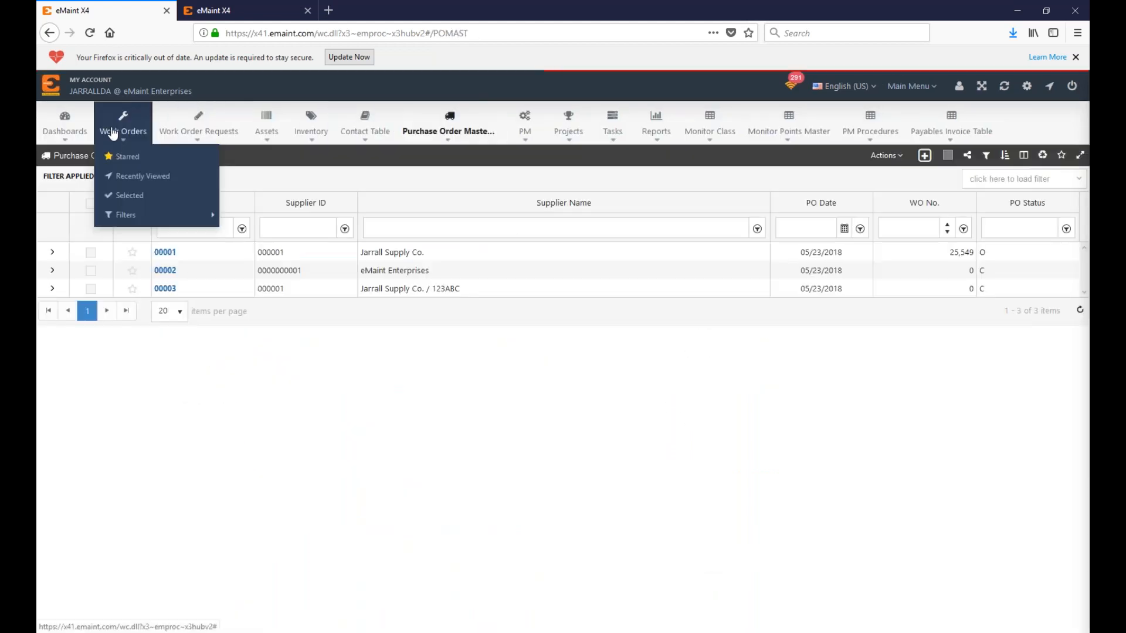
click(113, 134)
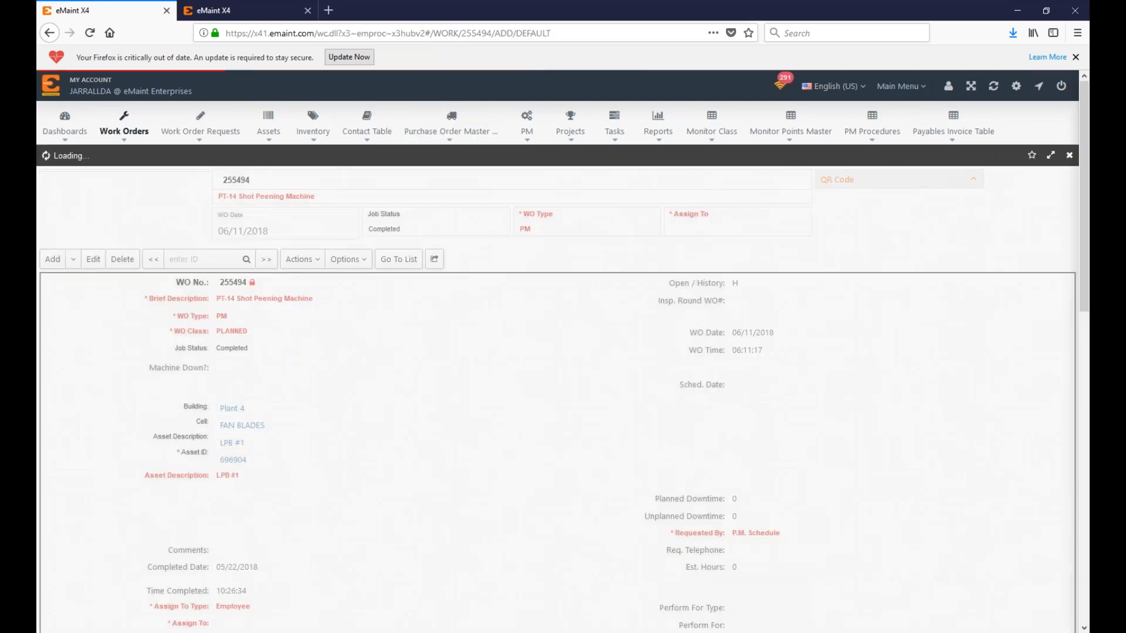
click(331, 222)
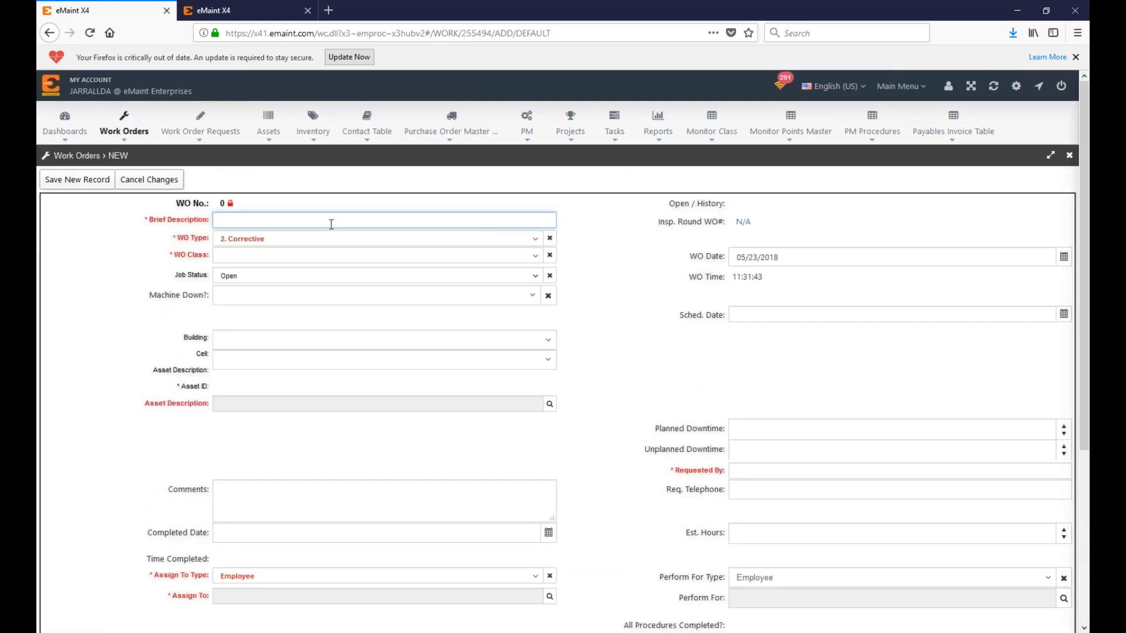
text(test)
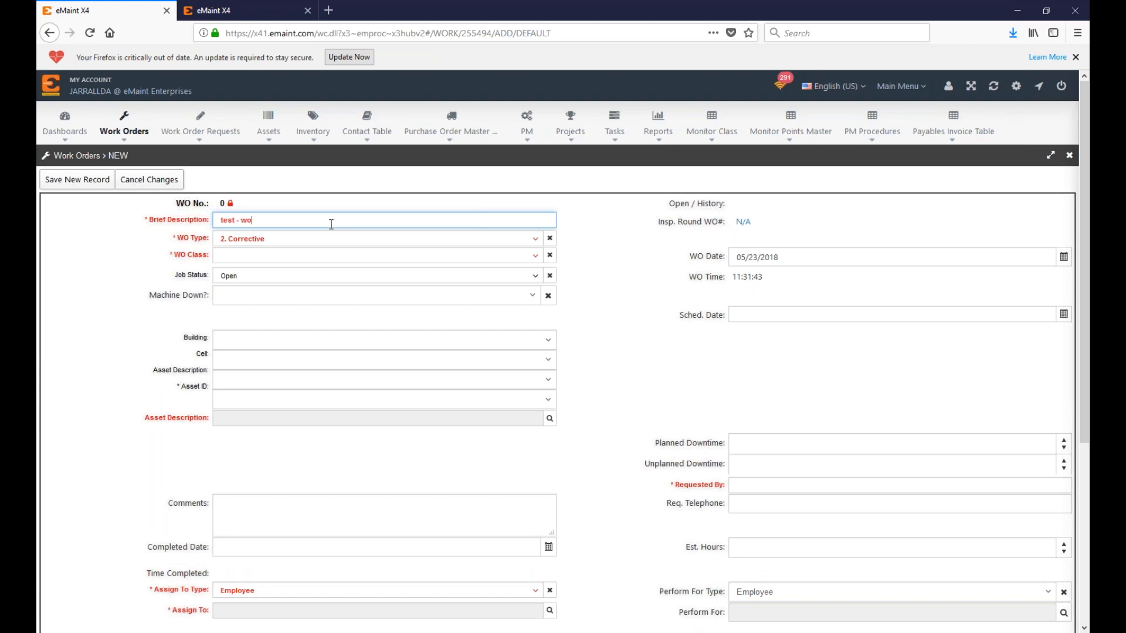
text( - wo)
click(77, 180)
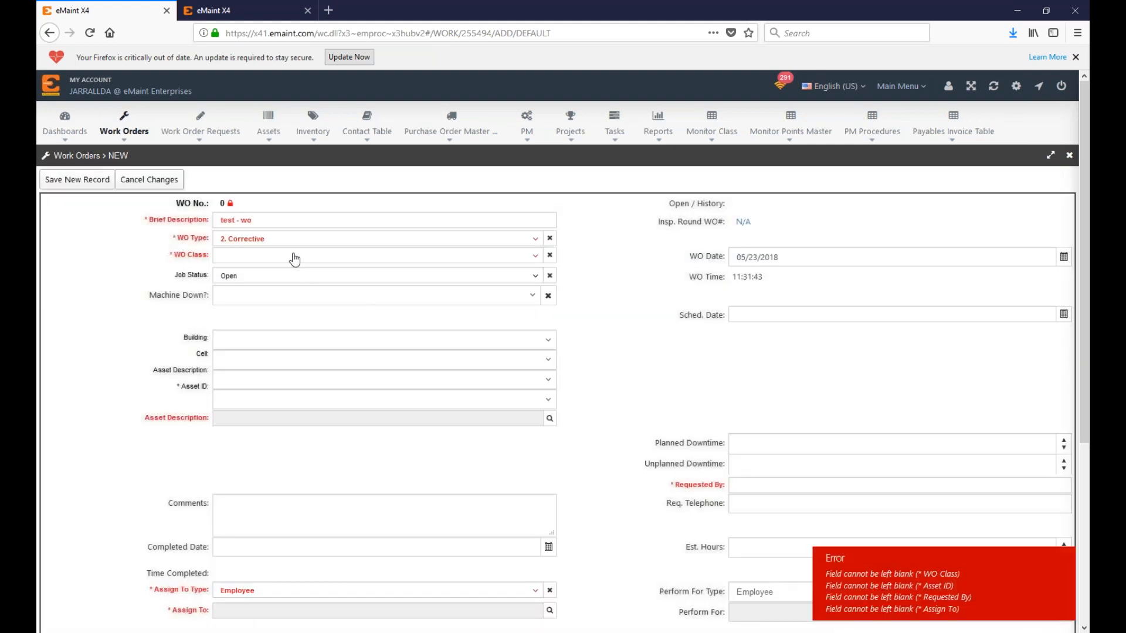
Step: Set WO class Planned, building Large Pole Barn, cell POLE BARN, and asset Downdraft Table
click(280, 263)
click(269, 293)
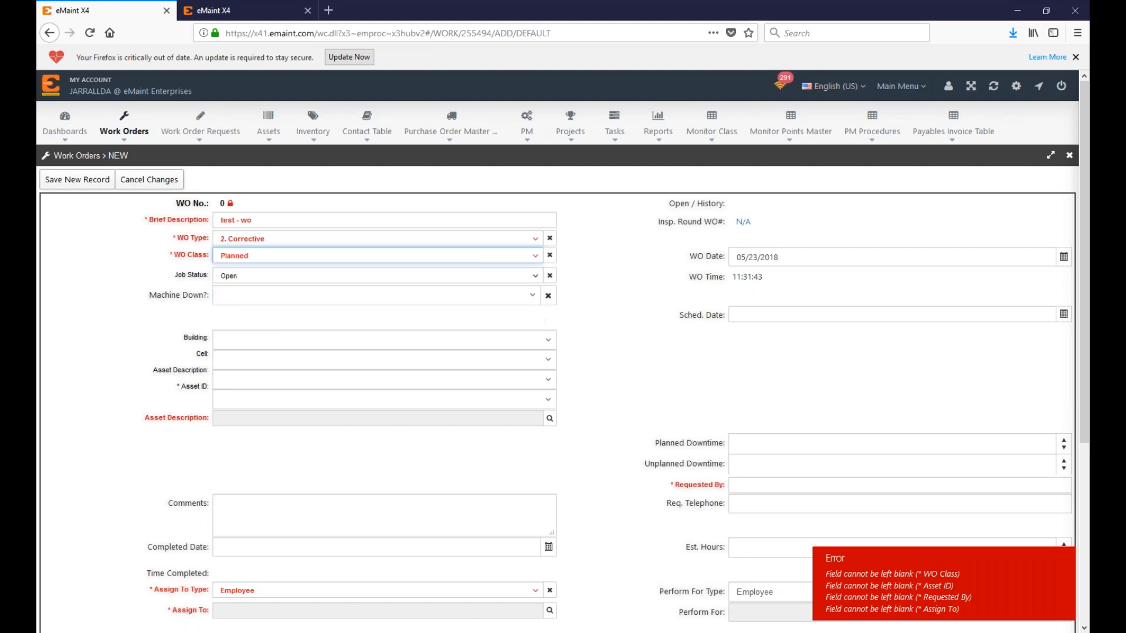
scroll(978, 586, down, 4)
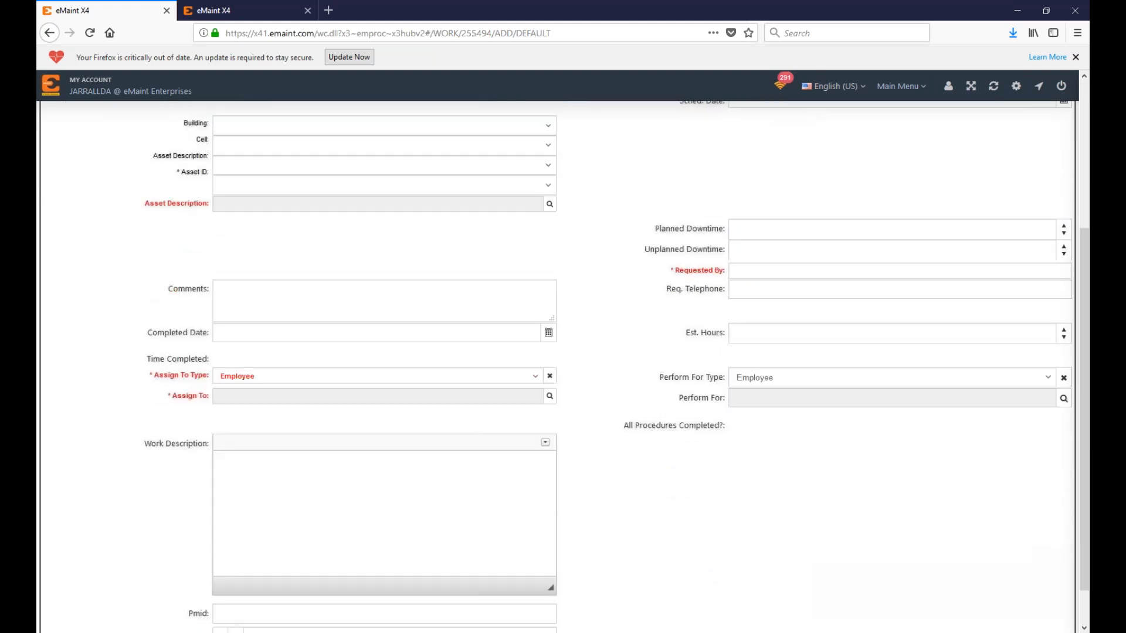
scroll(977, 586, up, 4)
click(276, 339)
click(277, 388)
click(282, 362)
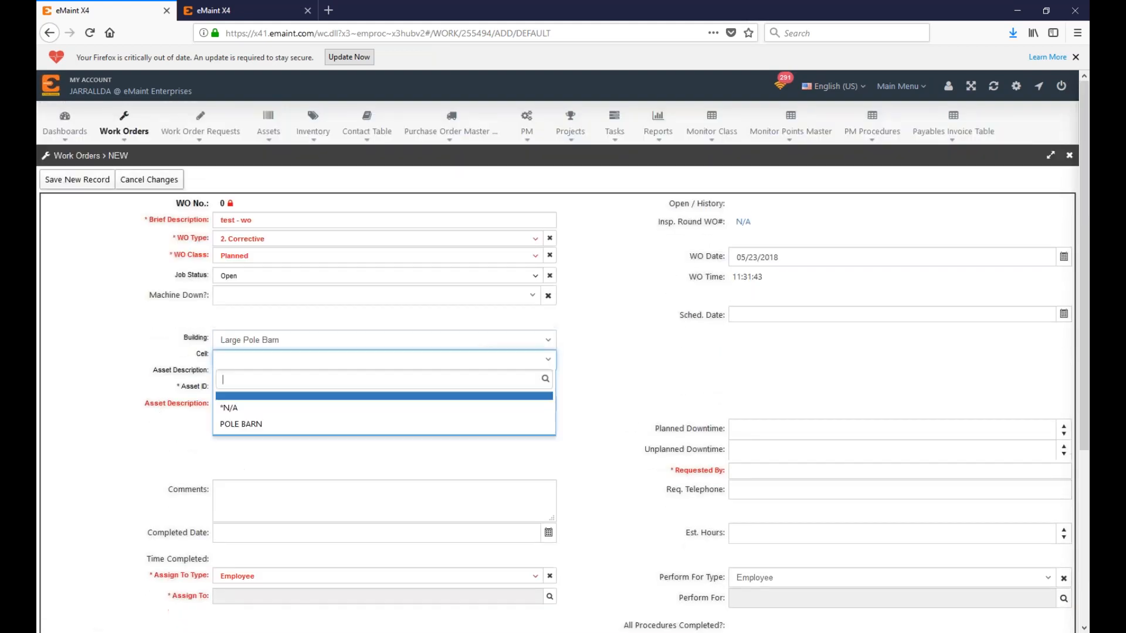
click(294, 424)
click(294, 379)
click(249, 435)
Step: Fill in the requester, assign an employee, and save the new work order
click(748, 484)
text(x)
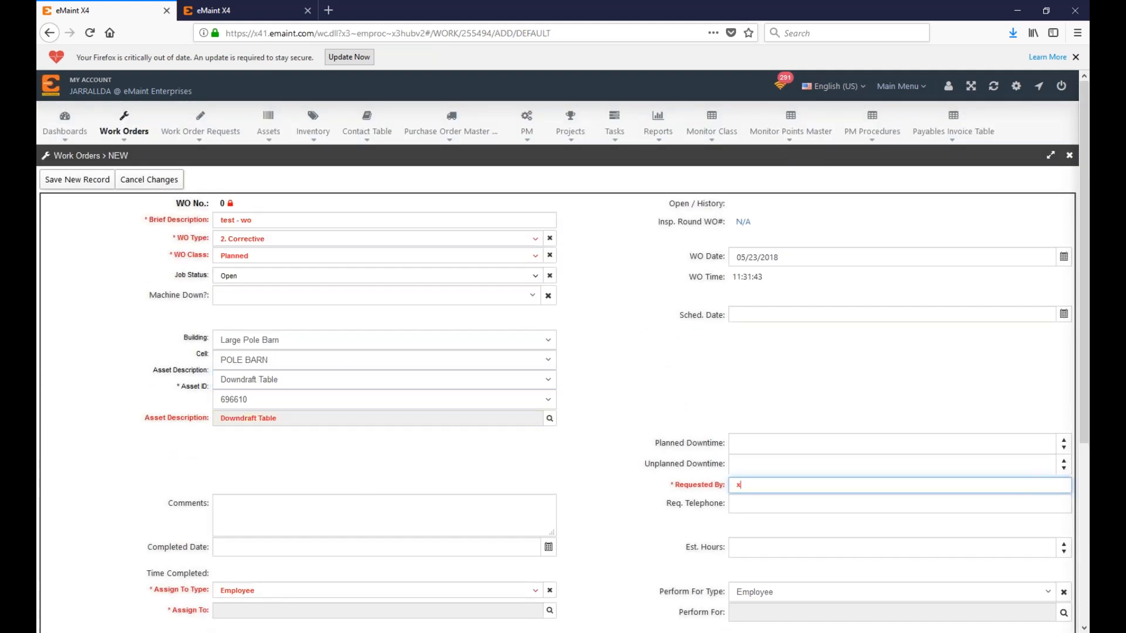
click(549, 610)
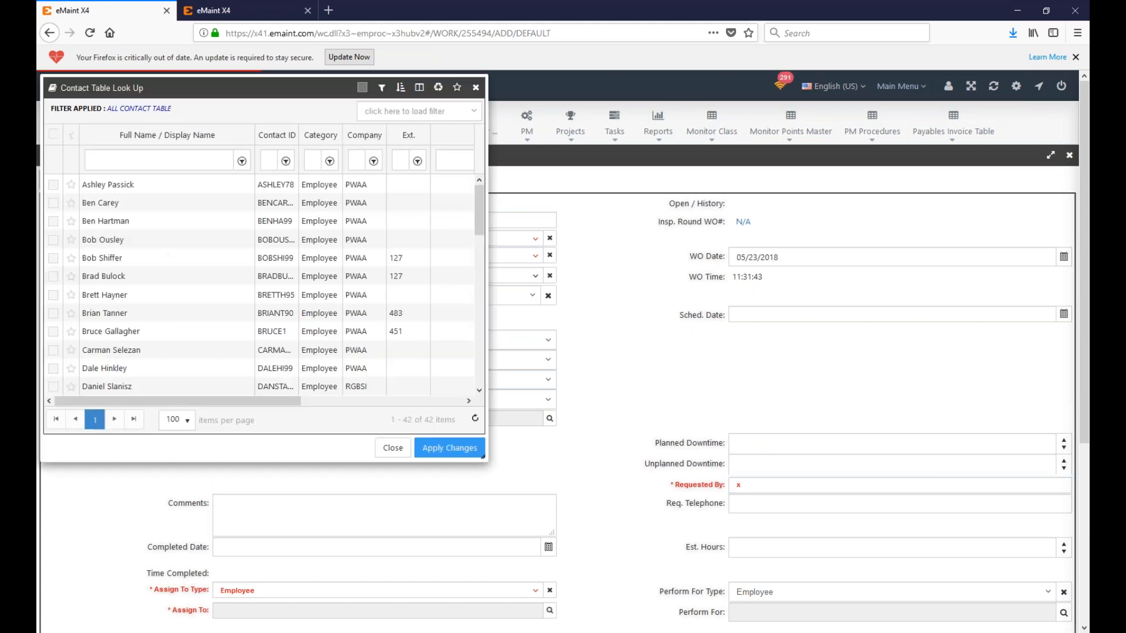
click(52, 313)
click(449, 448)
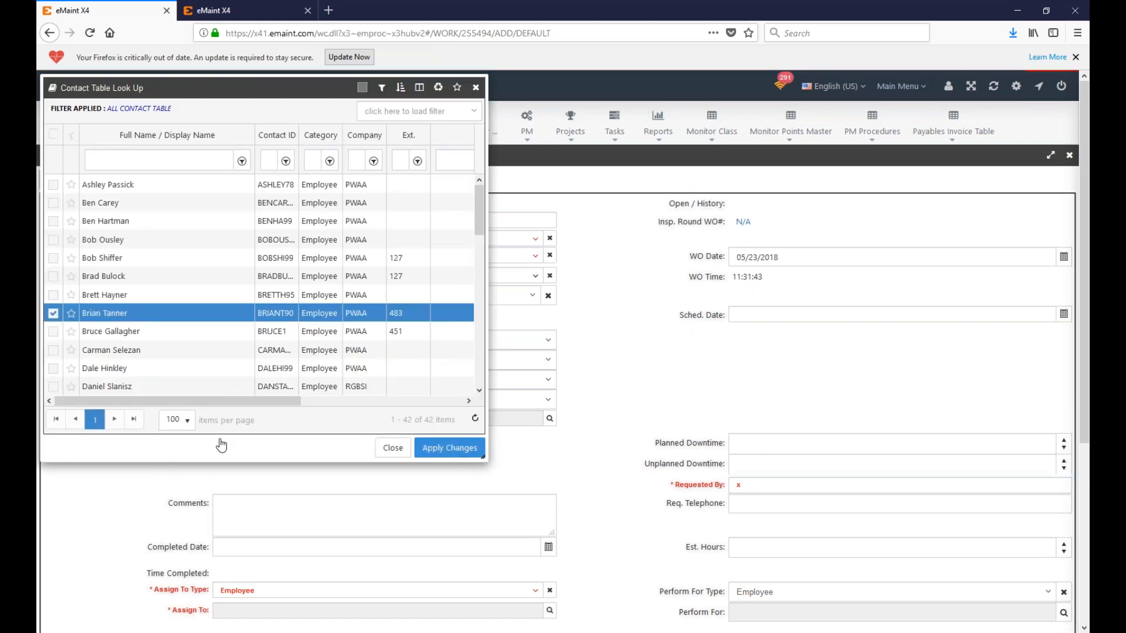
scroll(81, 259, down, 4)
scroll(81, 259, up, 4)
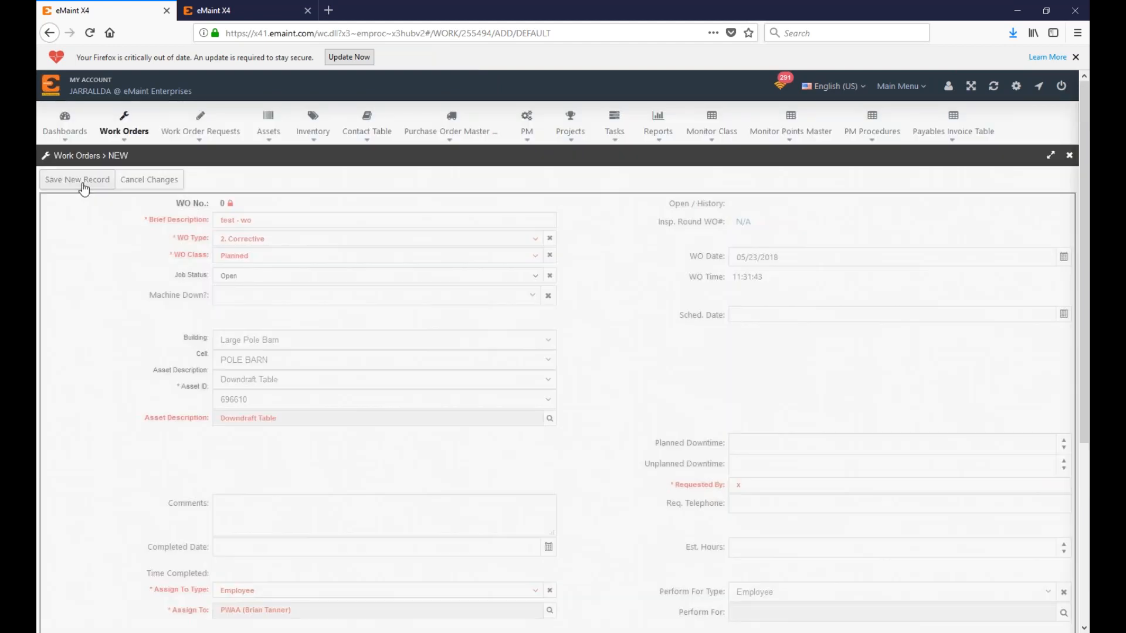
click(79, 179)
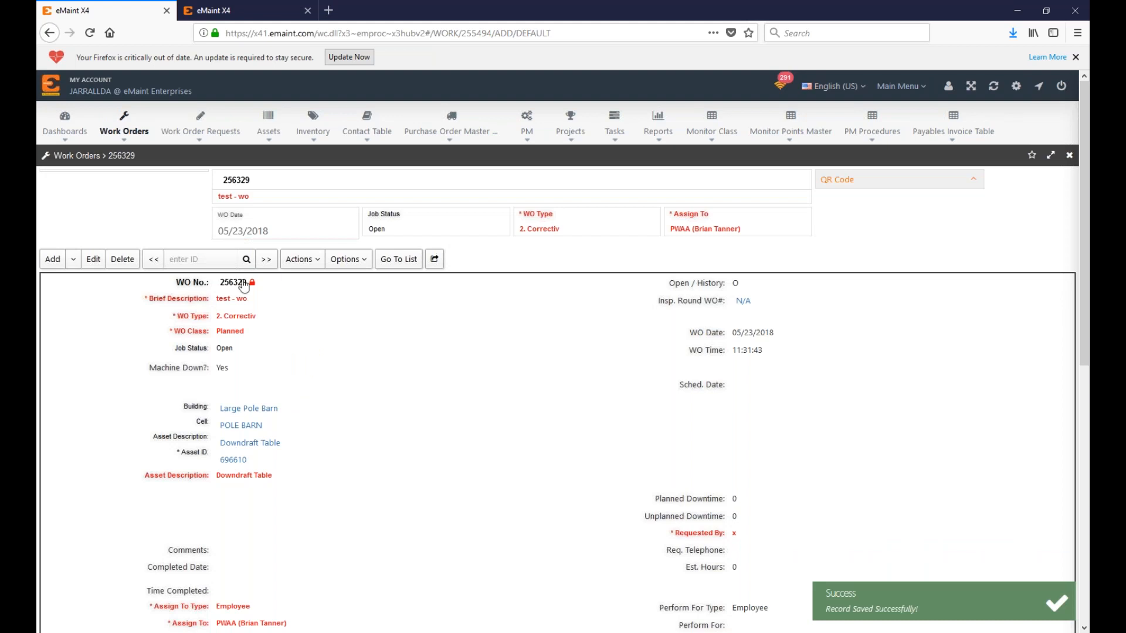
Step: Start a new purchase order with Jarrall Supply Co. as the supplier
drag(221, 181, 256, 186)
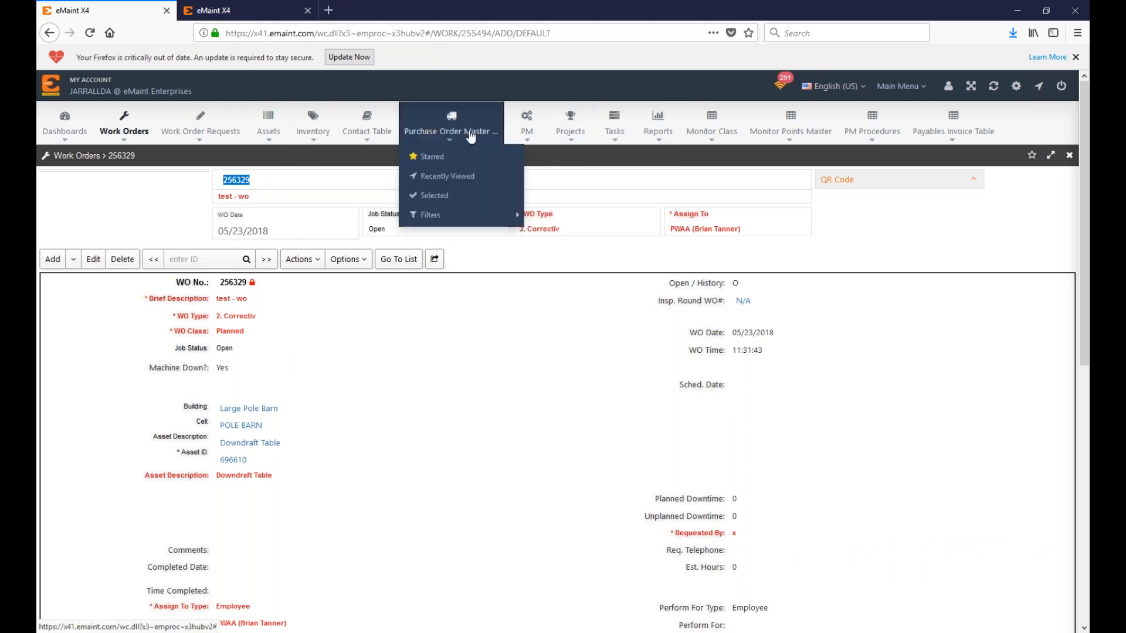
click(469, 132)
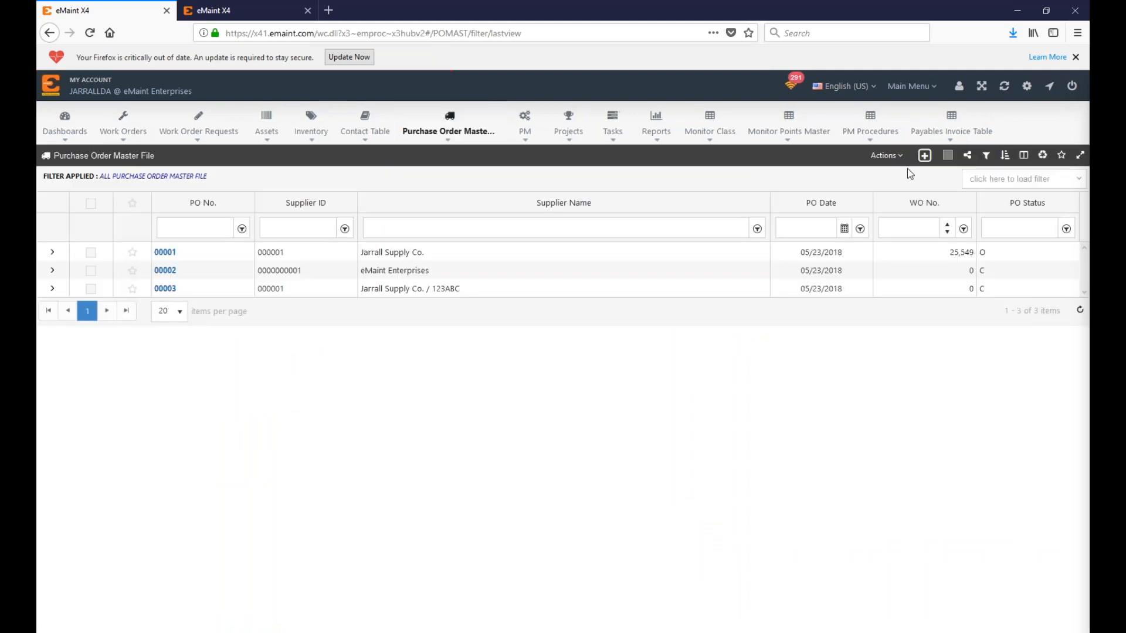
click(925, 155)
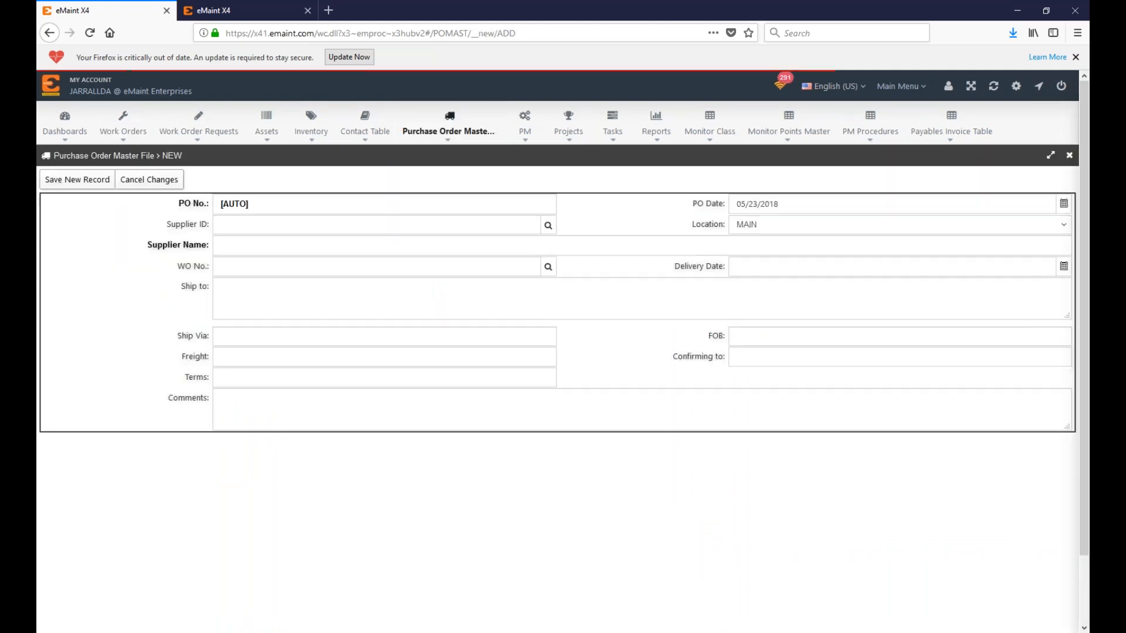
click(548, 225)
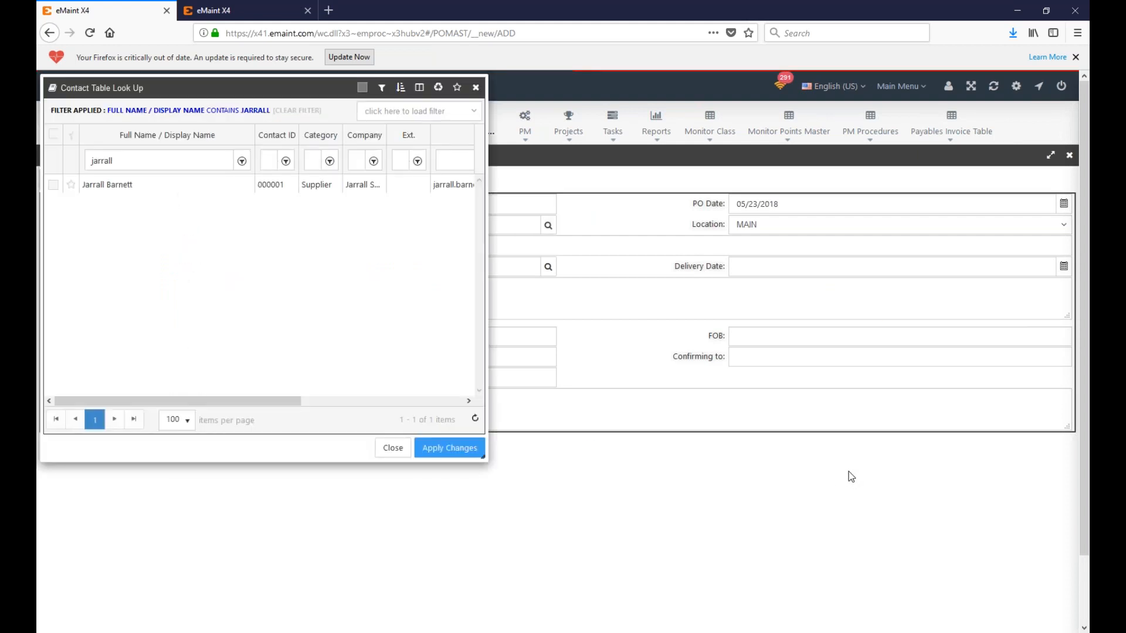
click(53, 184)
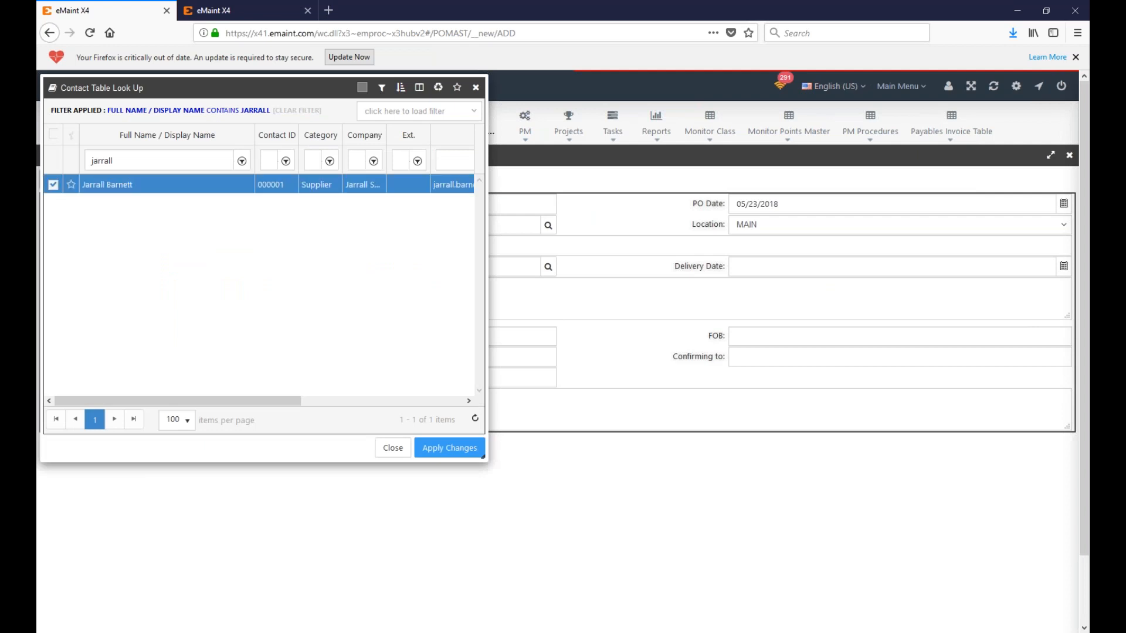
click(451, 448)
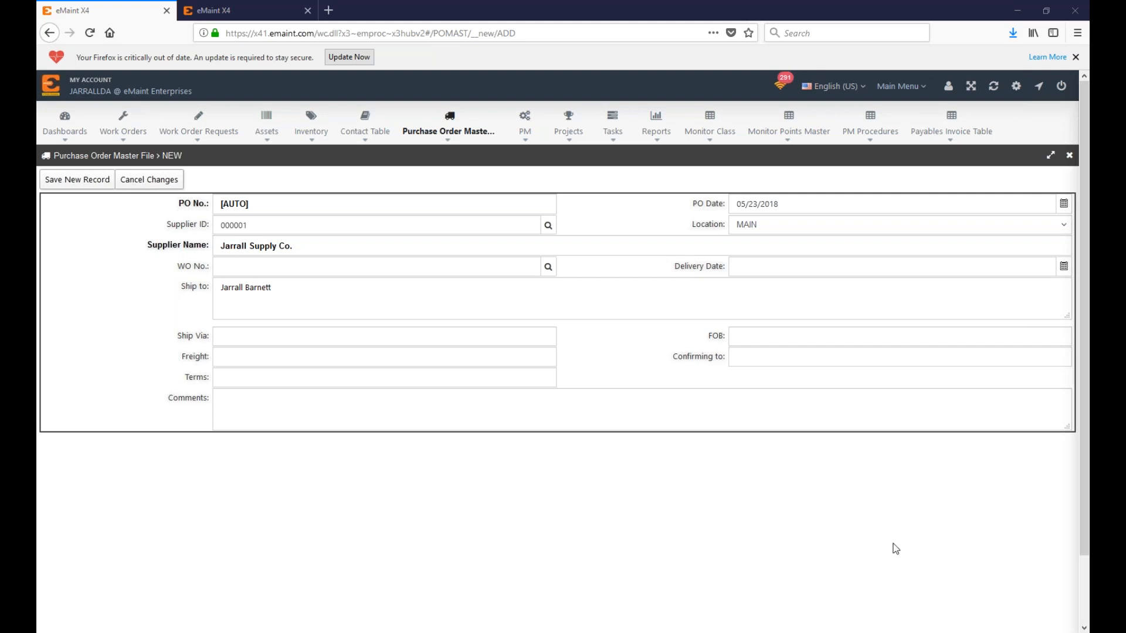
Step: Link work order 256329 to purchase order 00004 and save it
drag(672, 358, 717, 355)
click(682, 376)
click(288, 288)
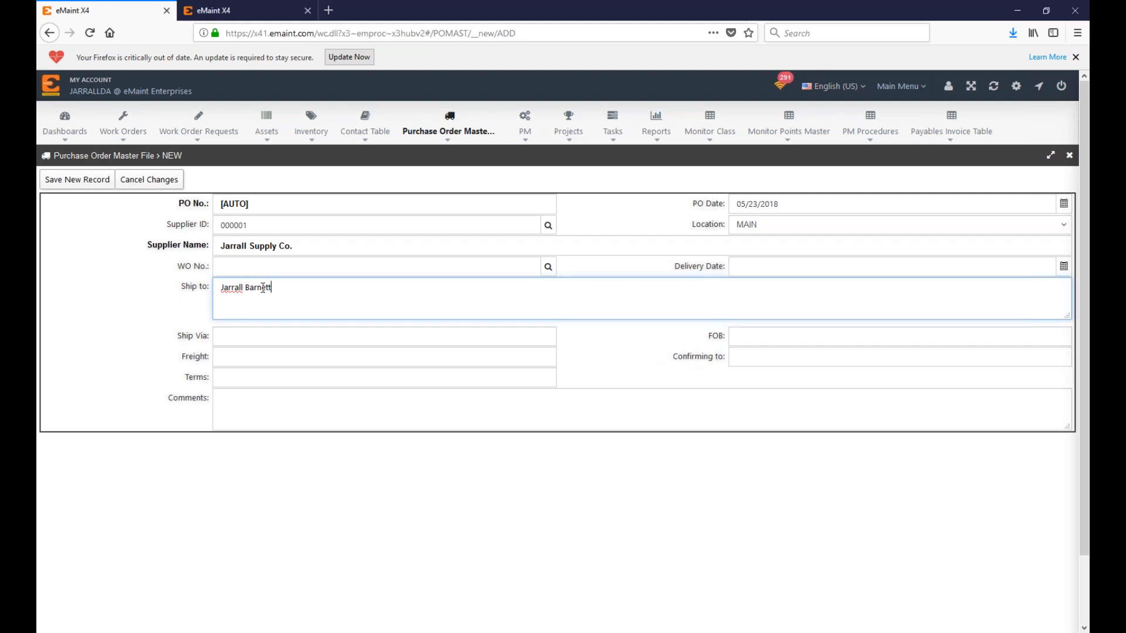
click(236, 273)
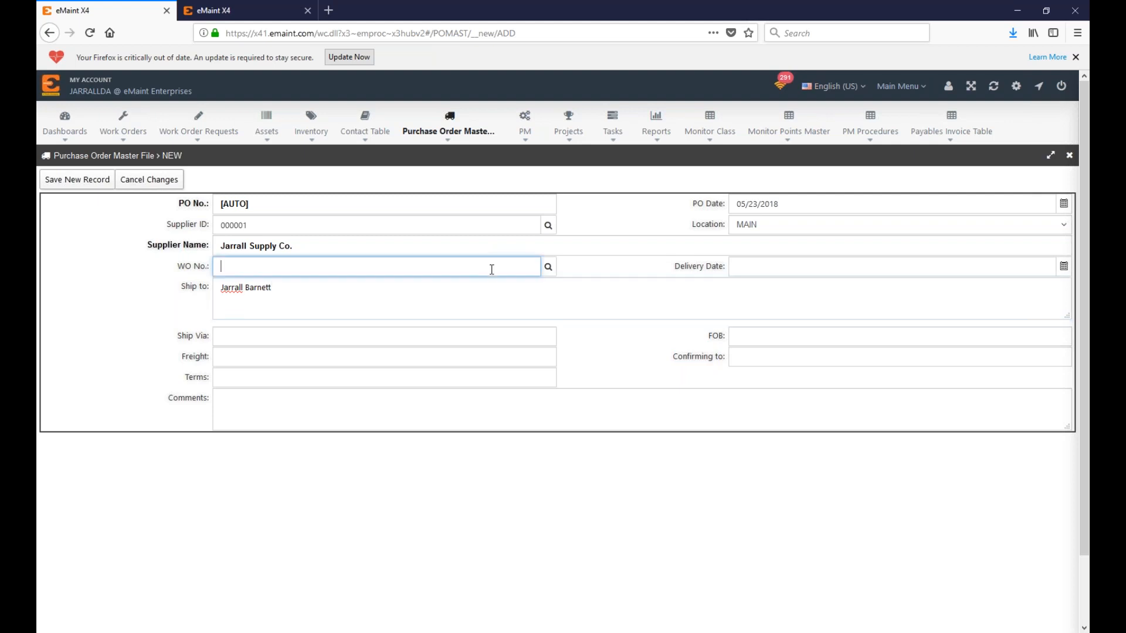
click(548, 267)
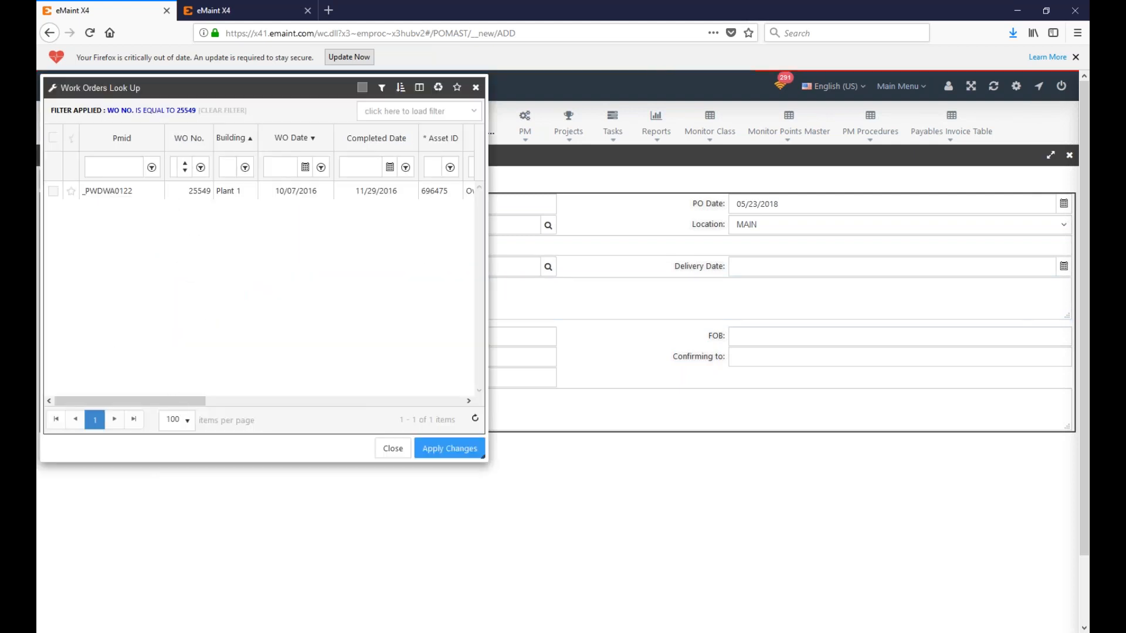
click(177, 165)
key(Return)
click(62, 196)
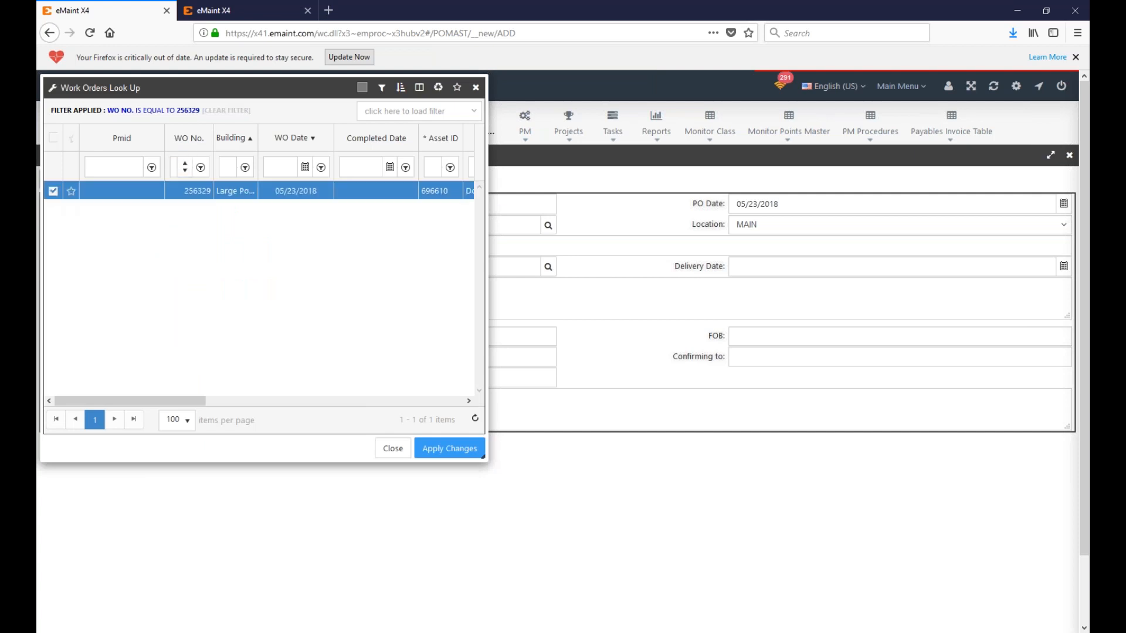
click(482, 449)
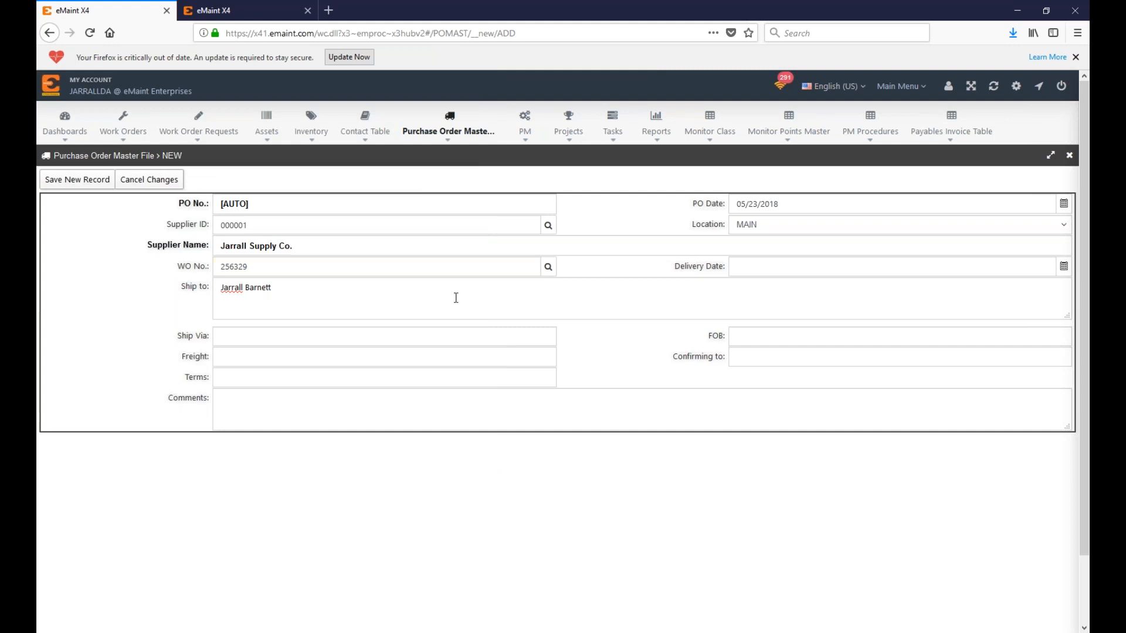
click(57, 183)
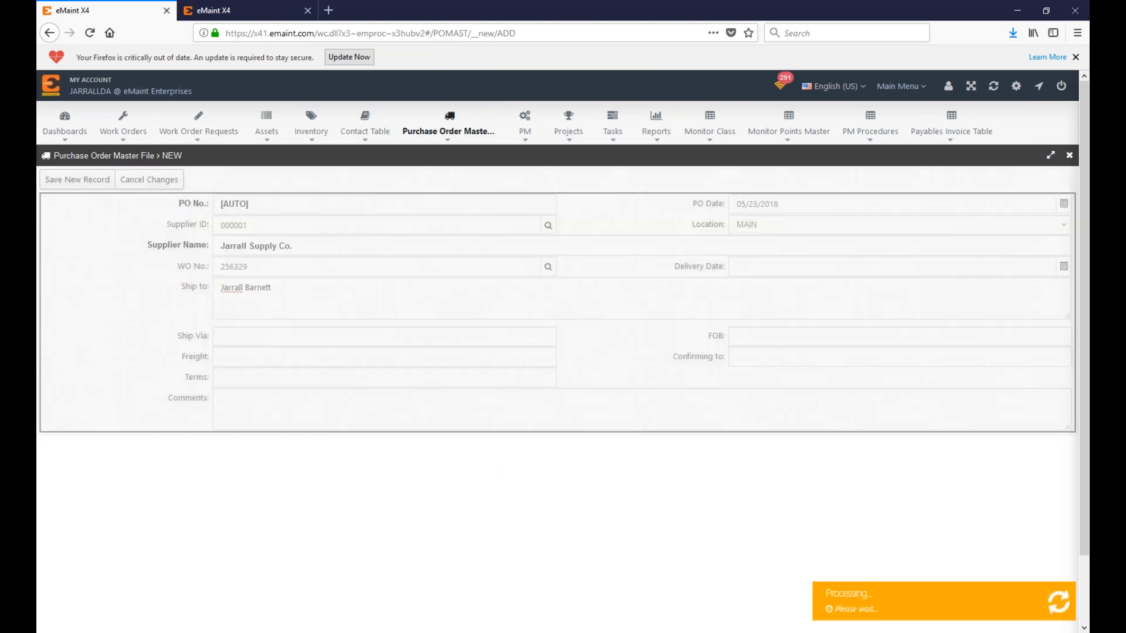
scroll(879, 469, down, 2)
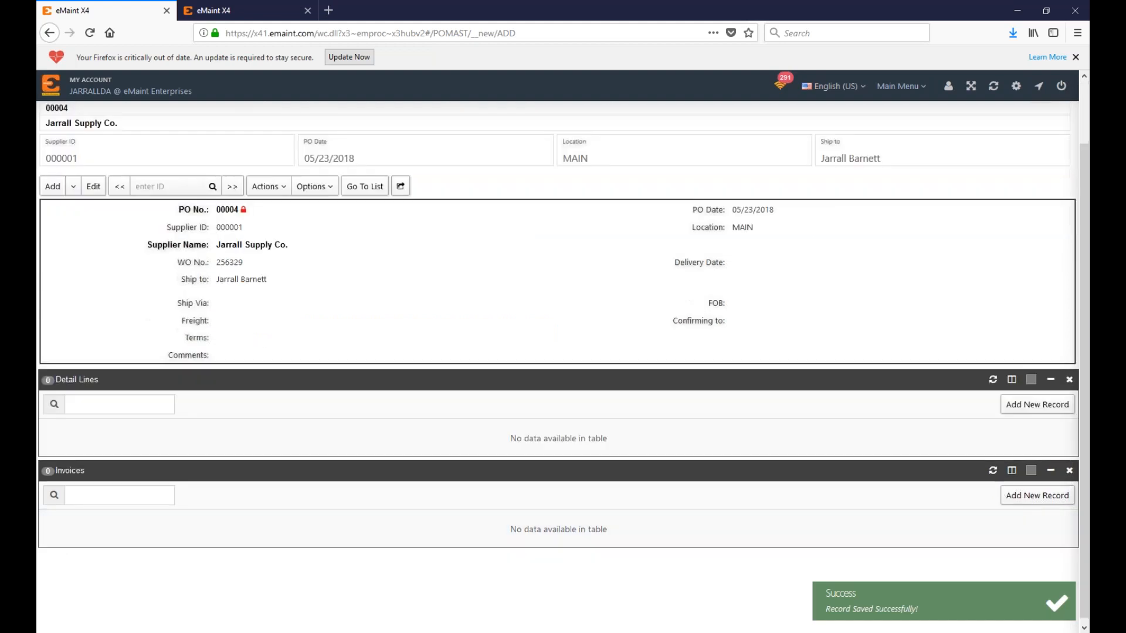
Step: Add a detail line for item AUTOCLAVE03 Soft Seat Check Valve and save it
click(1038, 400)
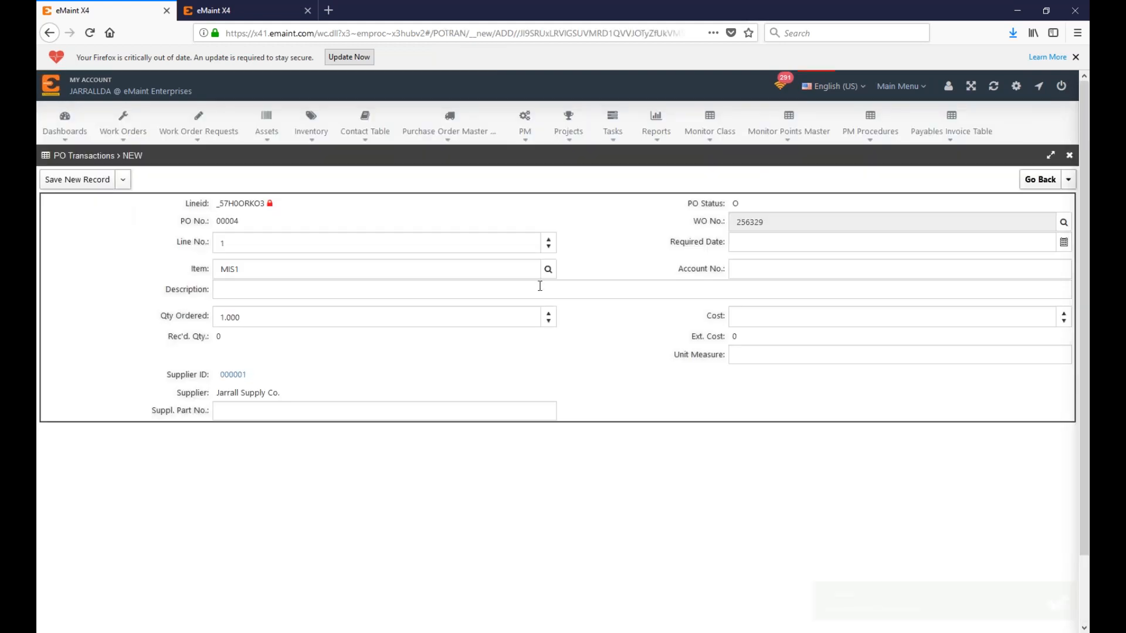
click(548, 269)
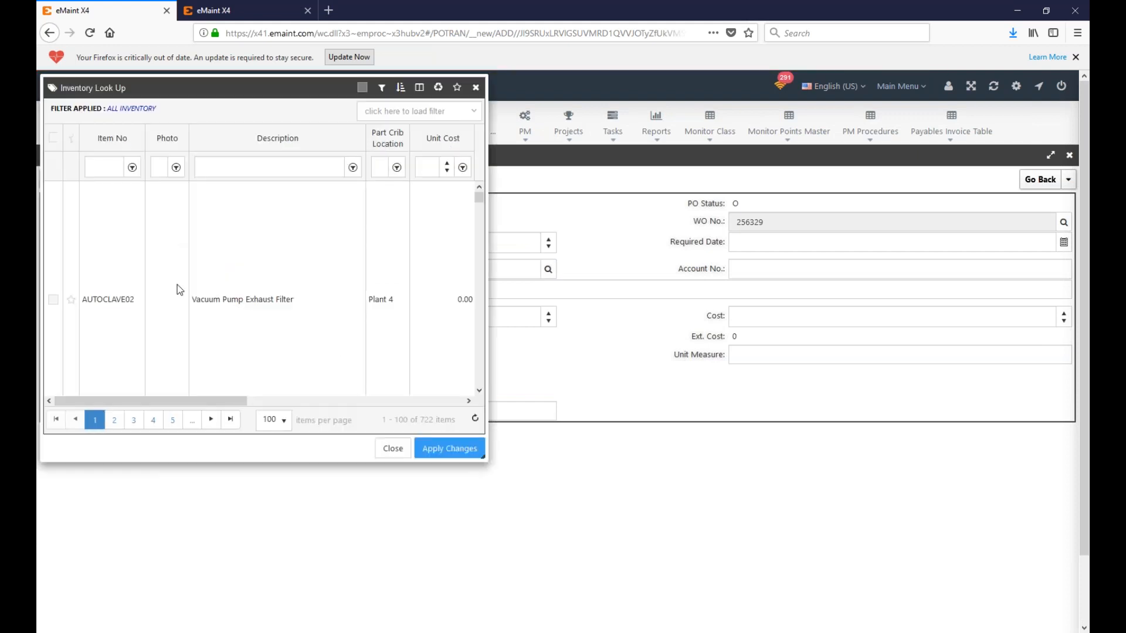
scroll(131, 273, down, 4)
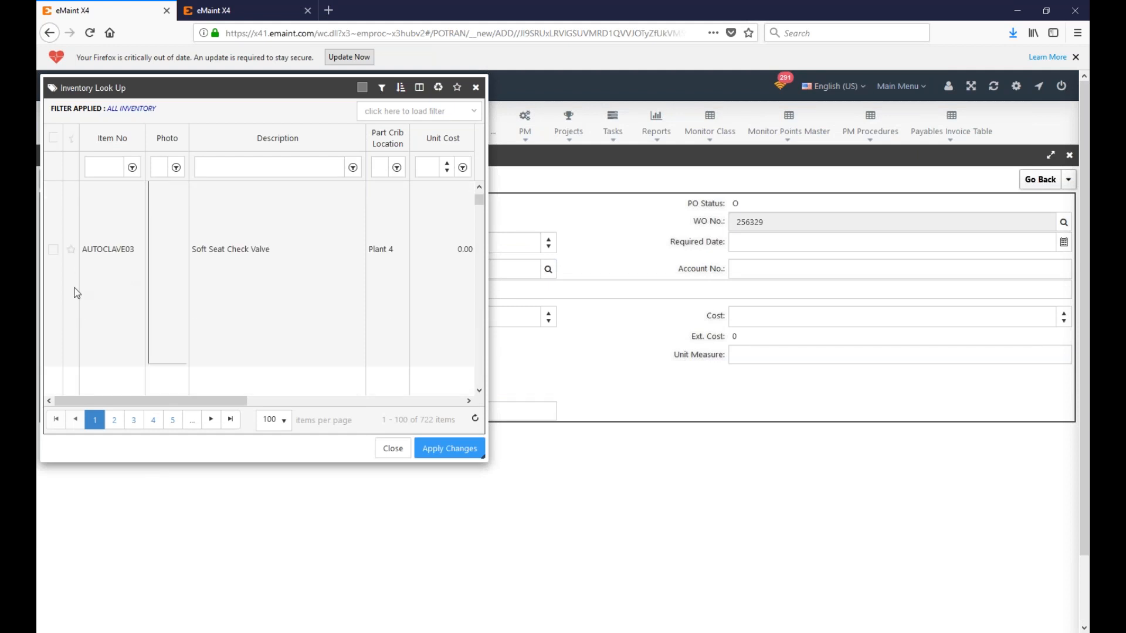
click(54, 251)
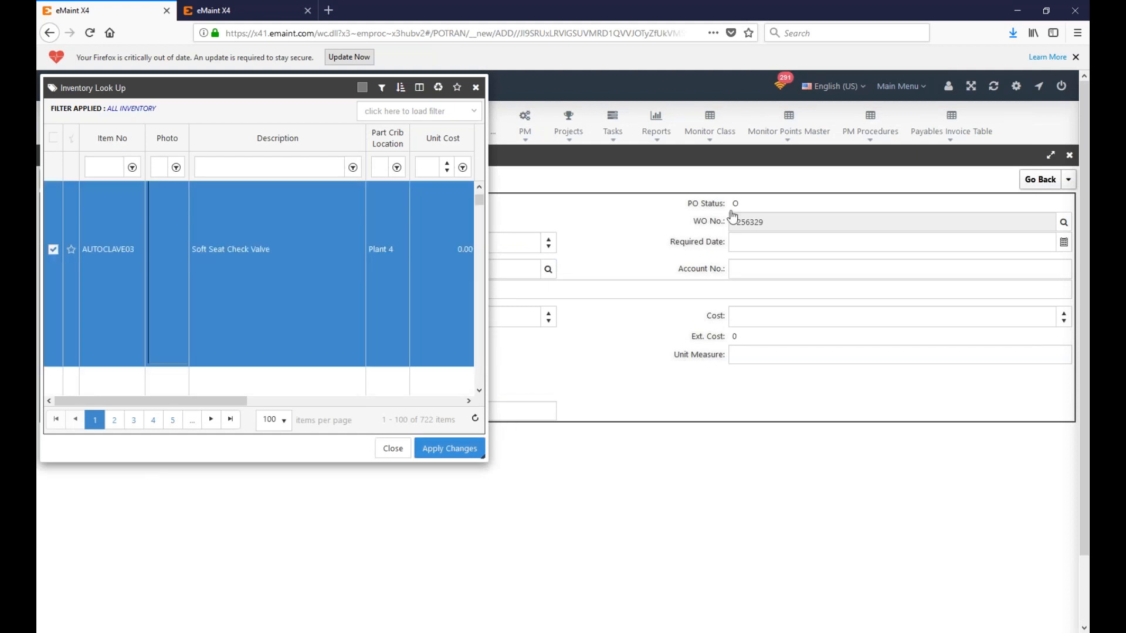
click(450, 449)
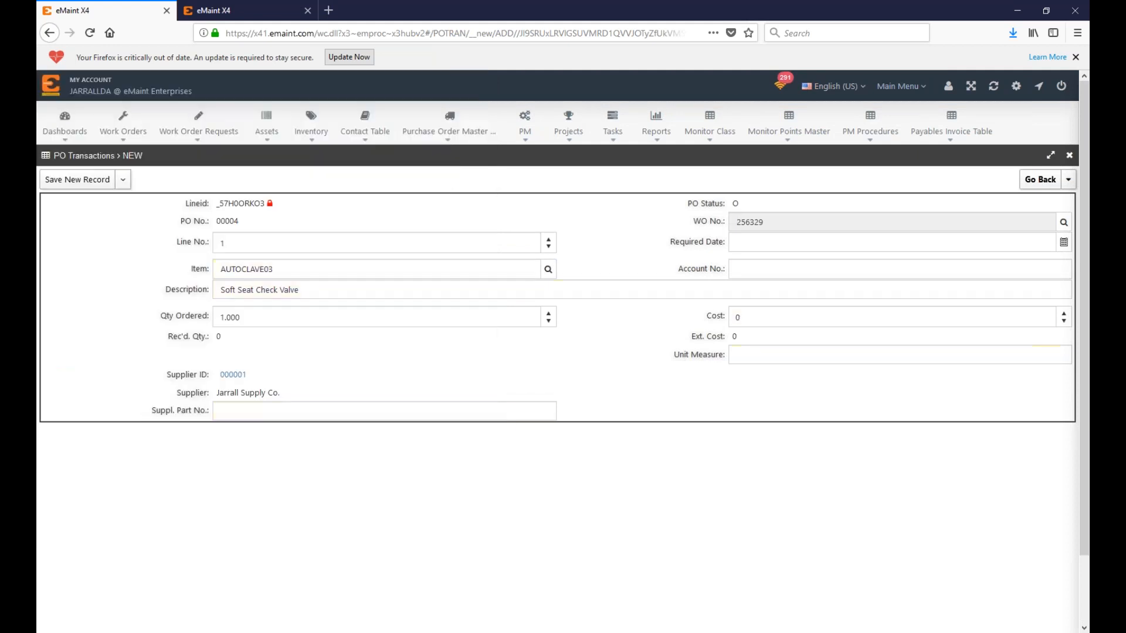
click(82, 181)
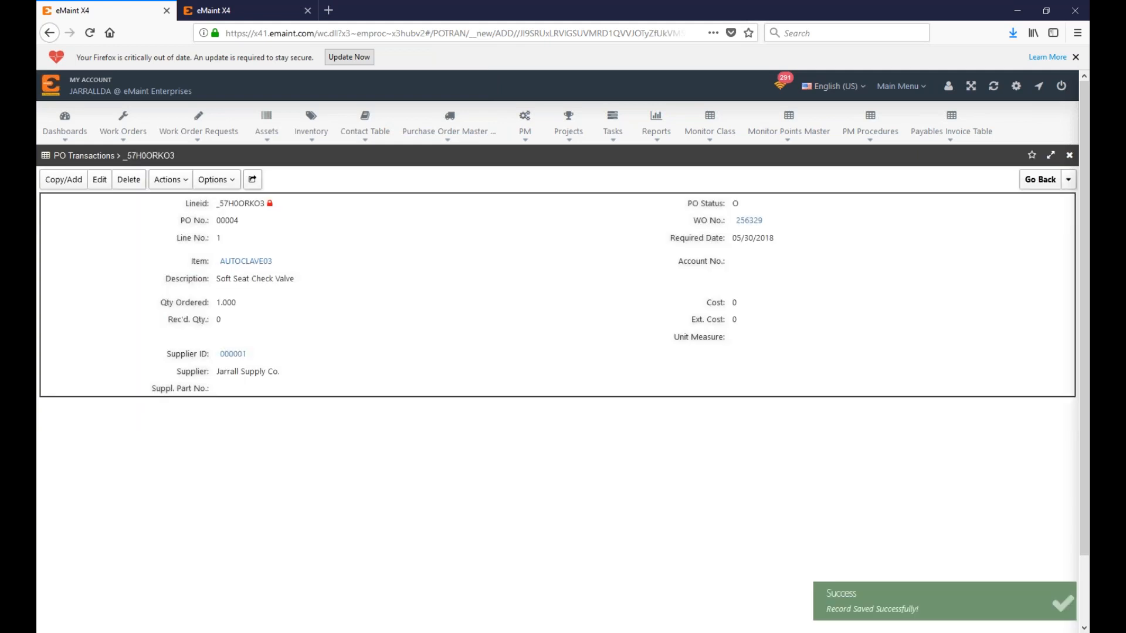
click(1040, 180)
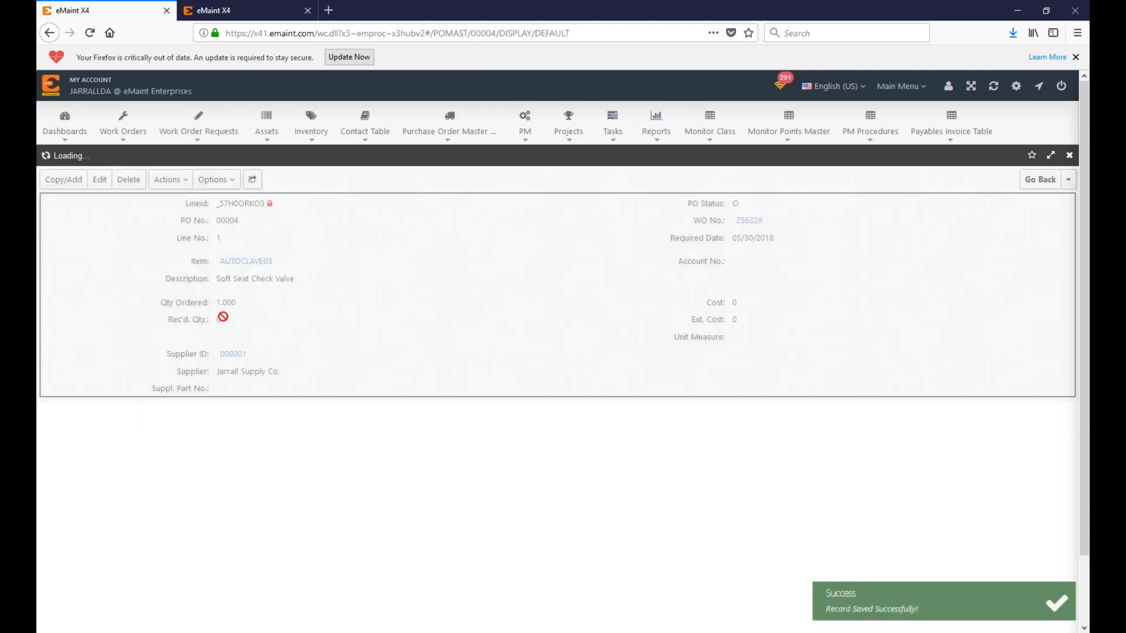
Step: Receive and process PO 00004's ordered item, then go to the work orders list
click(267, 255)
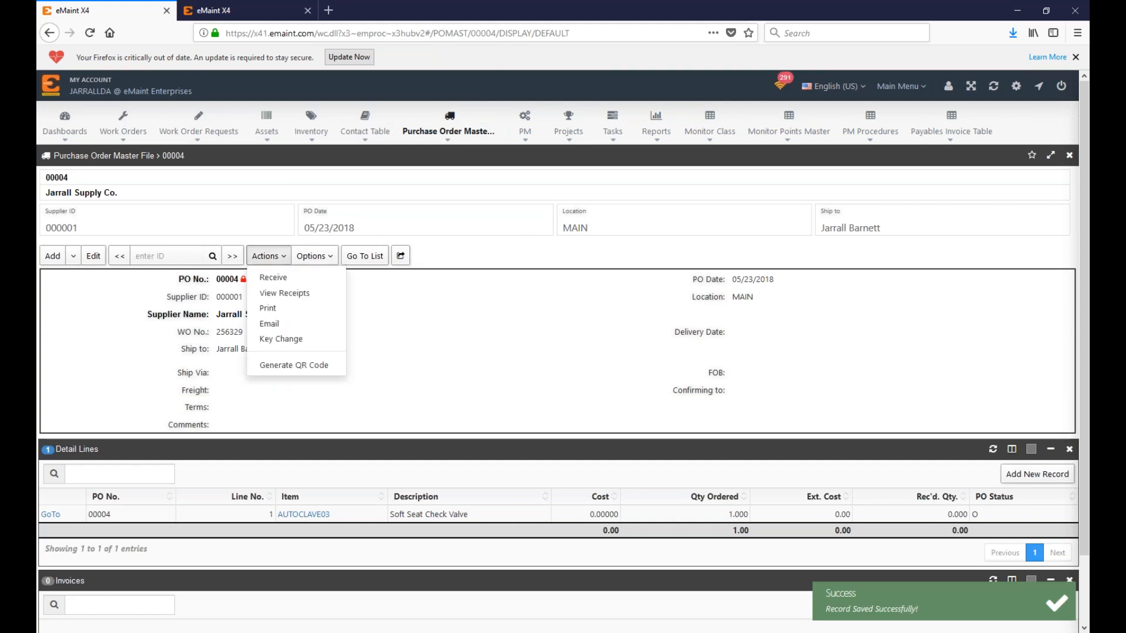
click(272, 276)
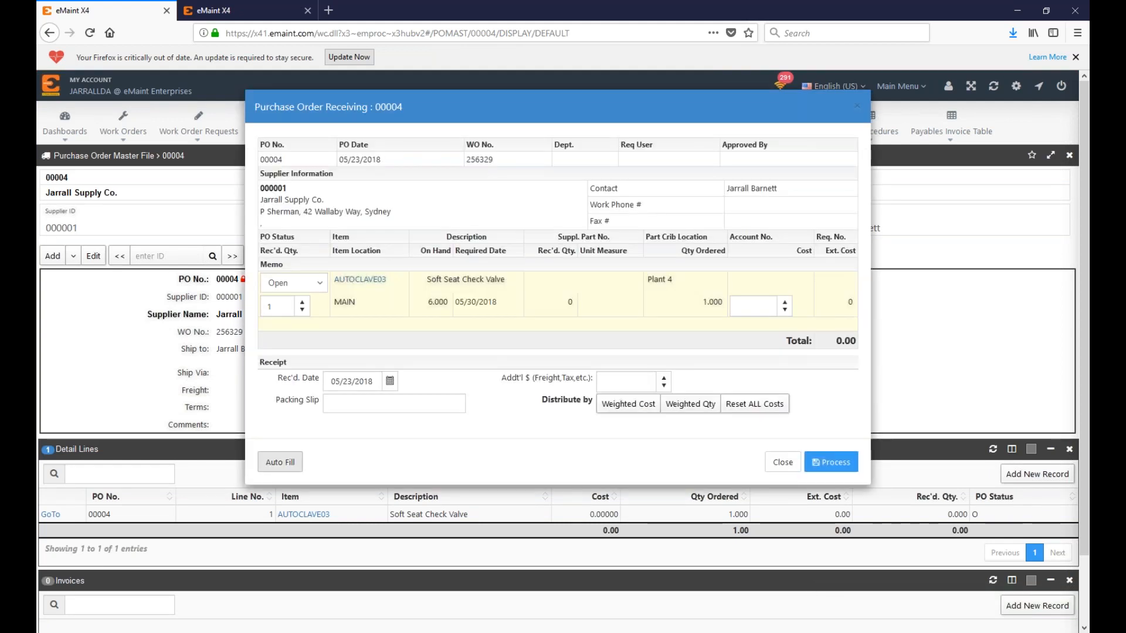
click(823, 461)
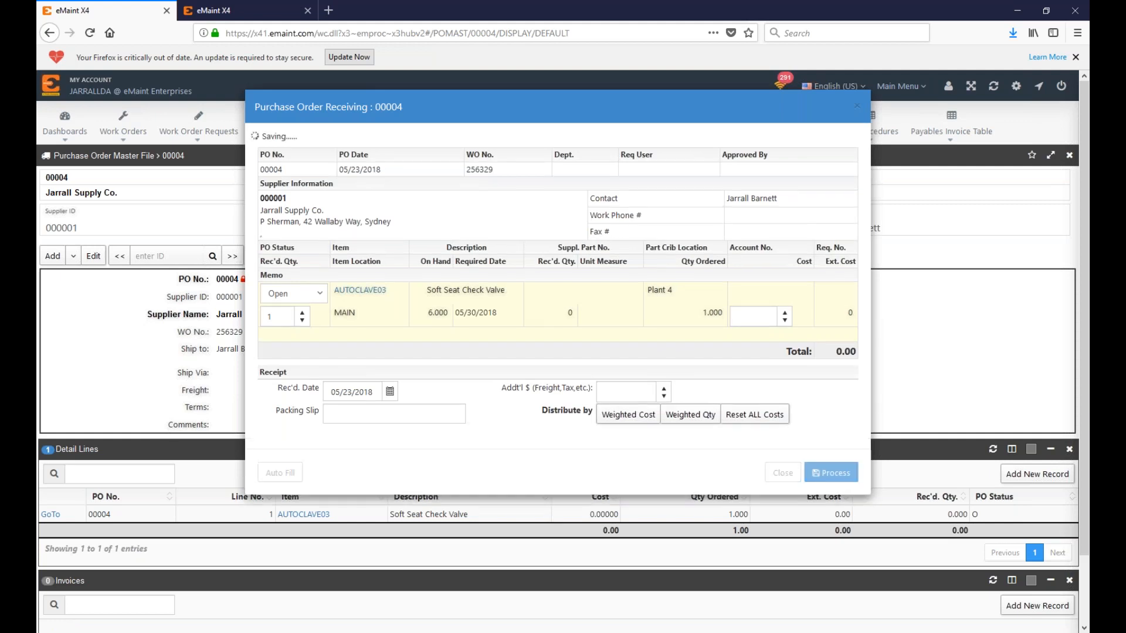
click(842, 488)
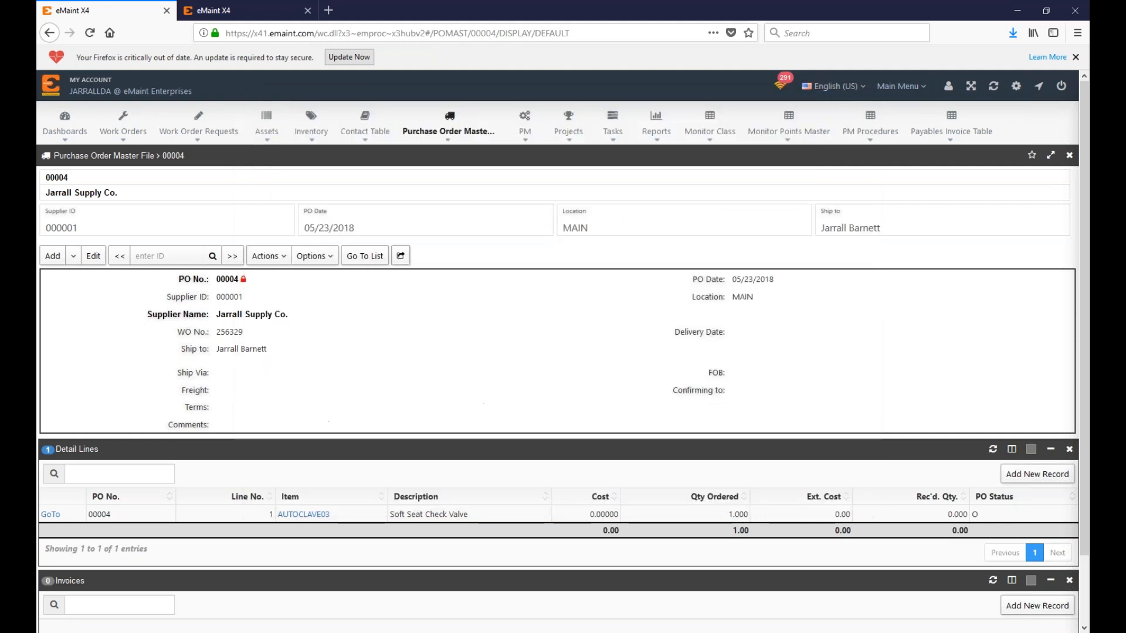
click(123, 123)
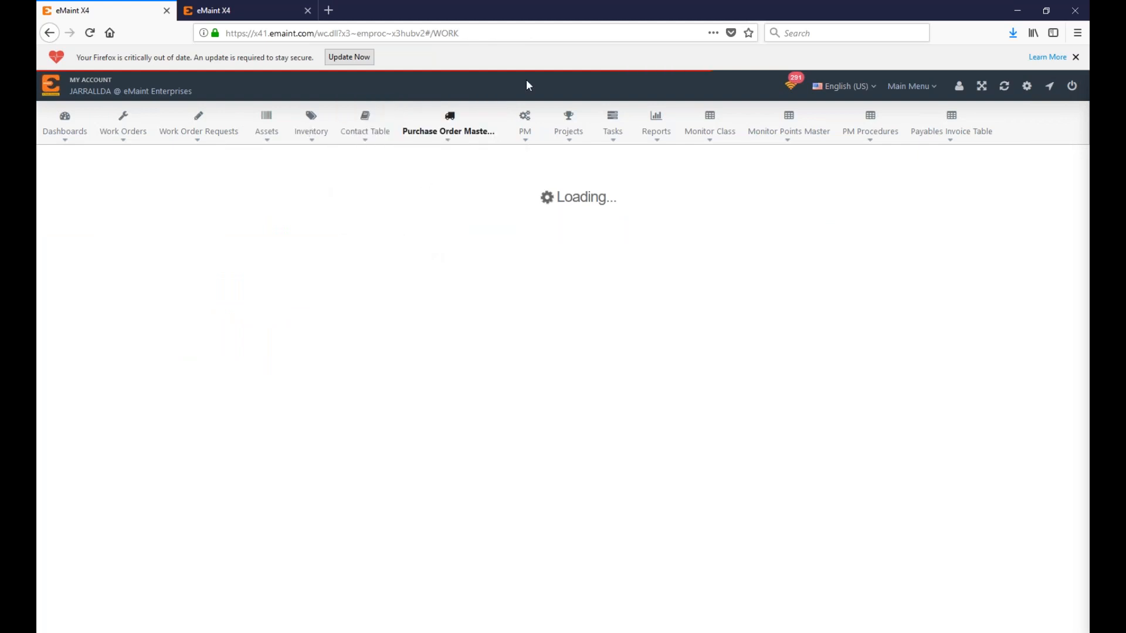
Step: Find work order 256329 in the list and open it
key(ctrl+f)
text(256329)
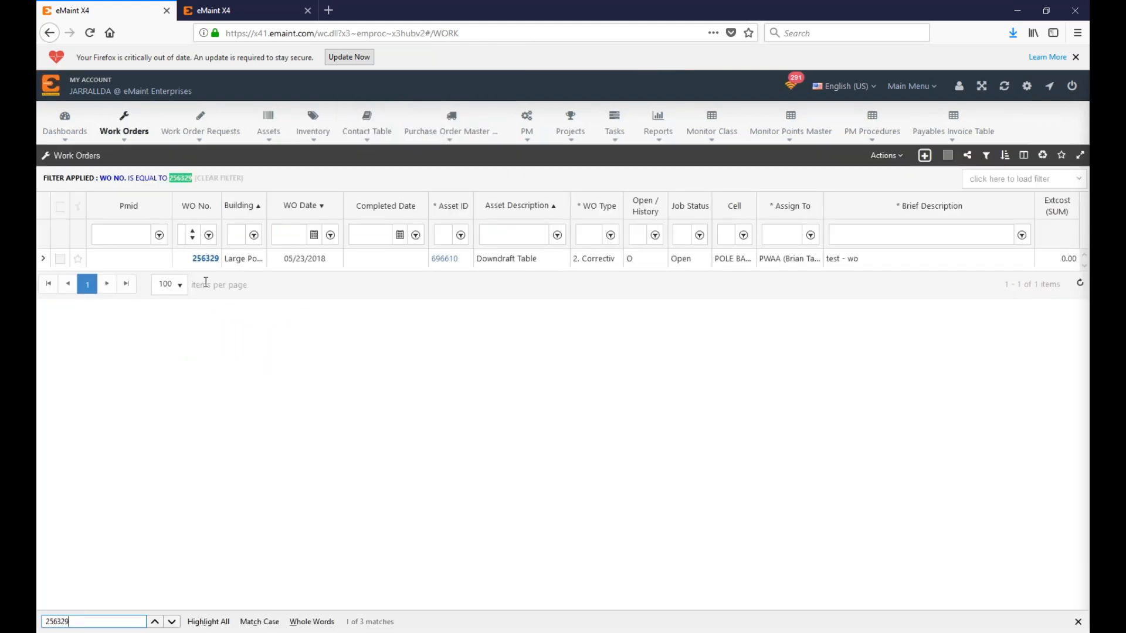
click(211, 259)
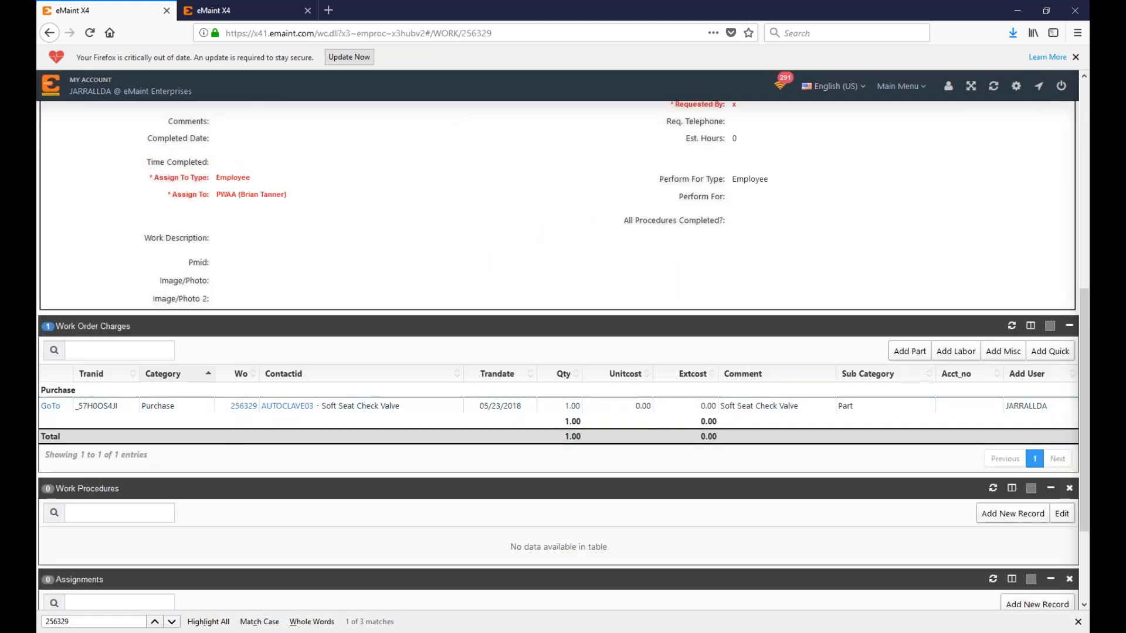
drag(209, 411, 144, 406)
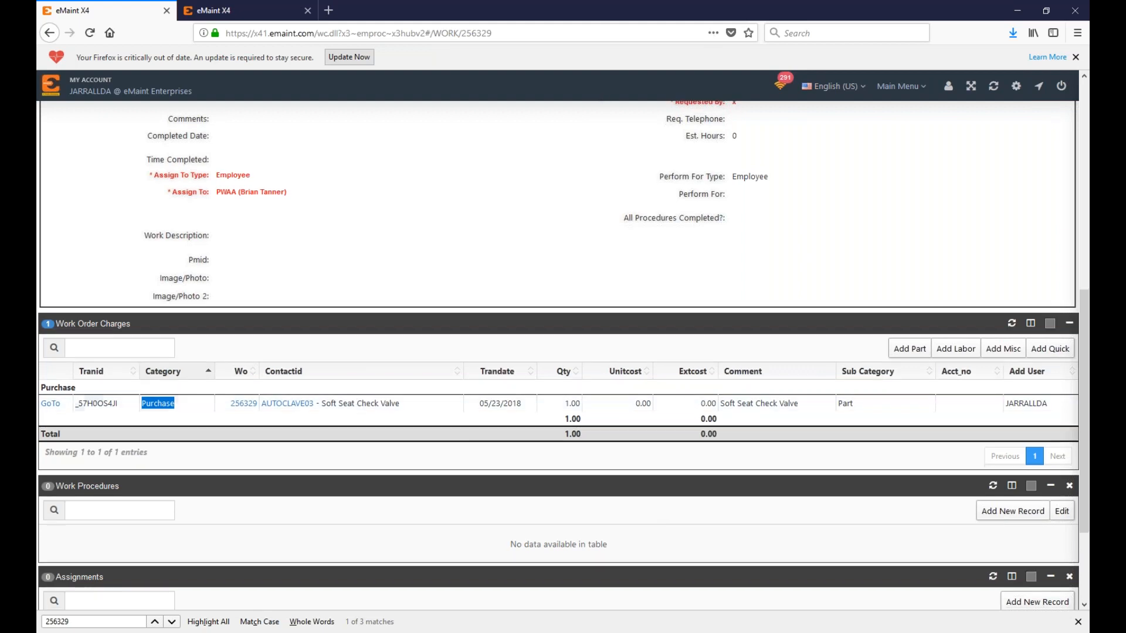
scroll(361, 454, down, 3)
scroll(294, 392, up, 2)
scroll(294, 381, up, 8)
Step: Add Invoices to the work order's related tables and start a new invoice
click(360, 260)
click(375, 366)
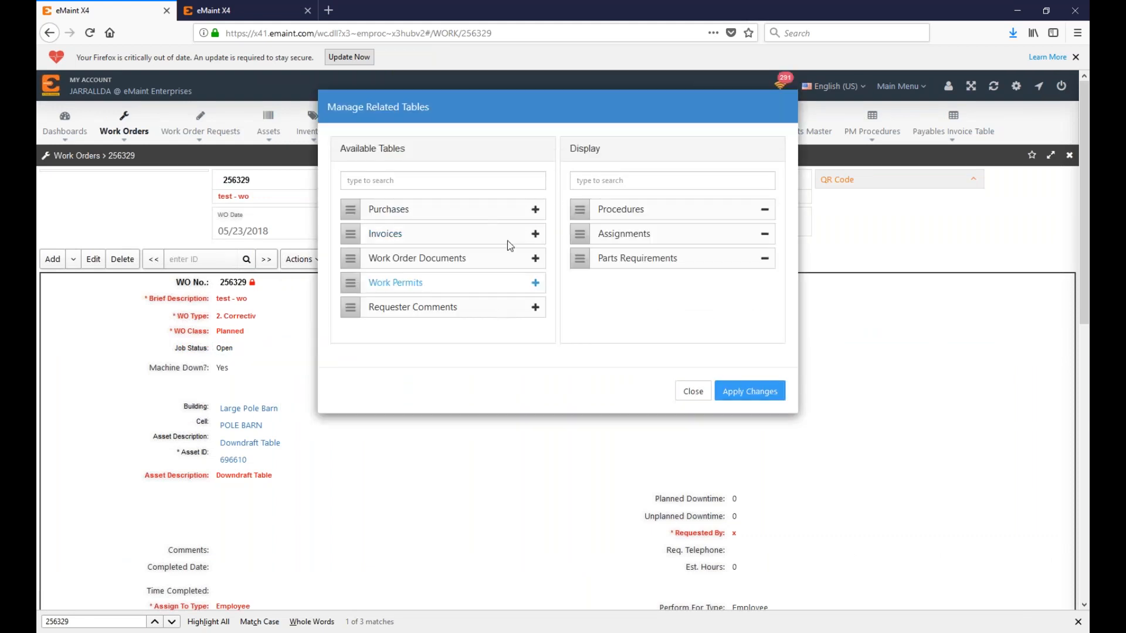
click(535, 234)
click(749, 392)
scroll(540, 412, down, 12)
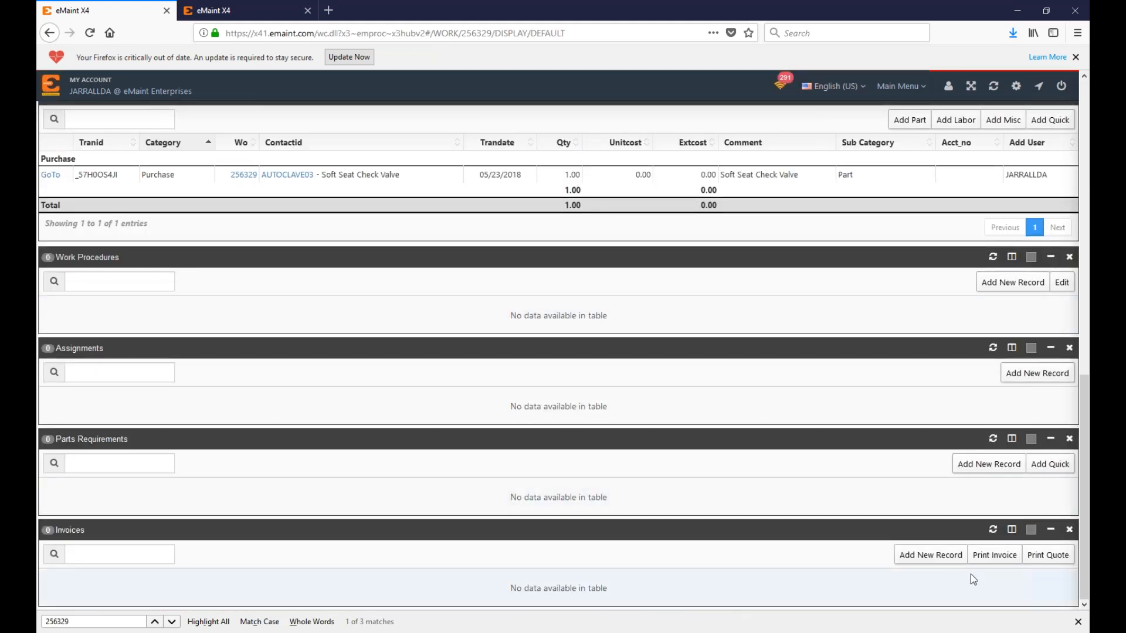
click(944, 558)
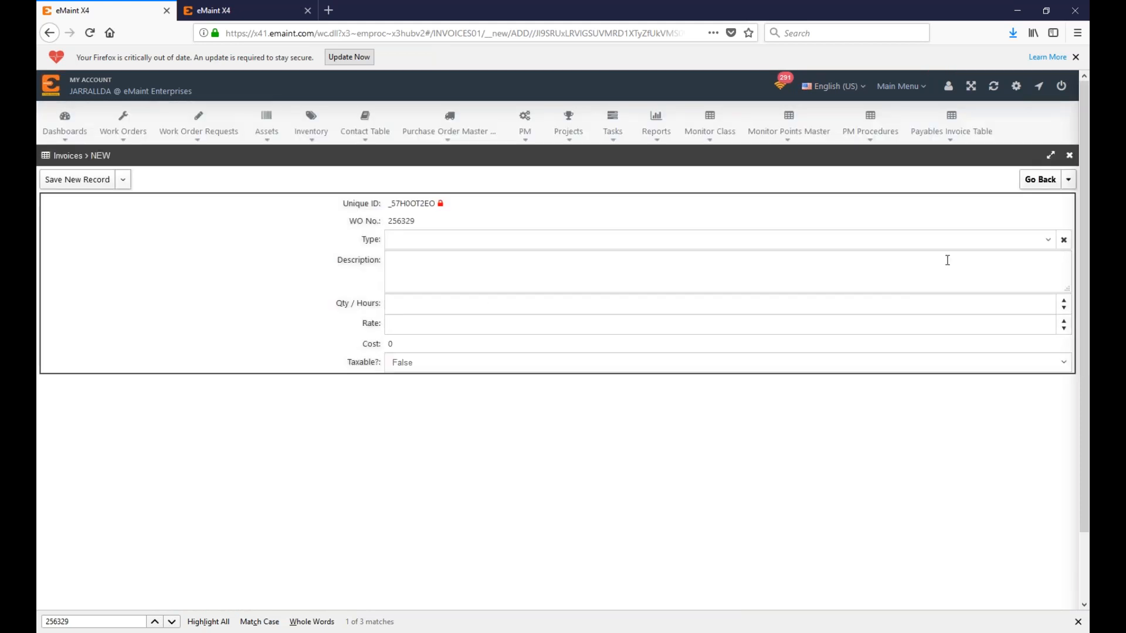
Step: Create a Labor invoice 'test - invoice' with quantity 1 at rate 99.99
click(902, 241)
click(803, 298)
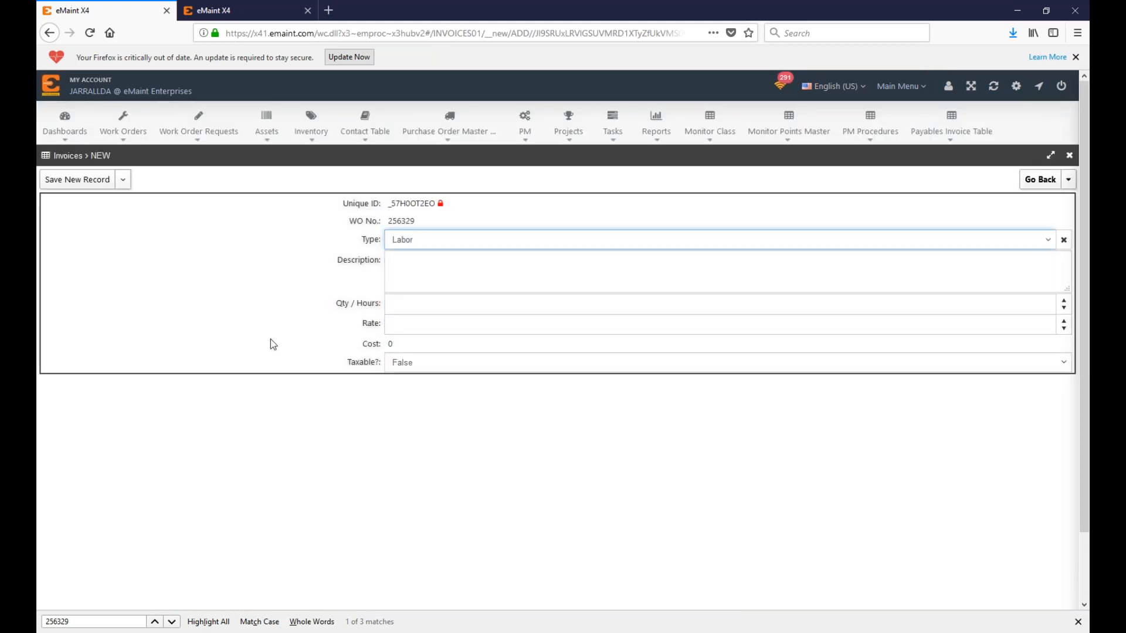
click(409, 241)
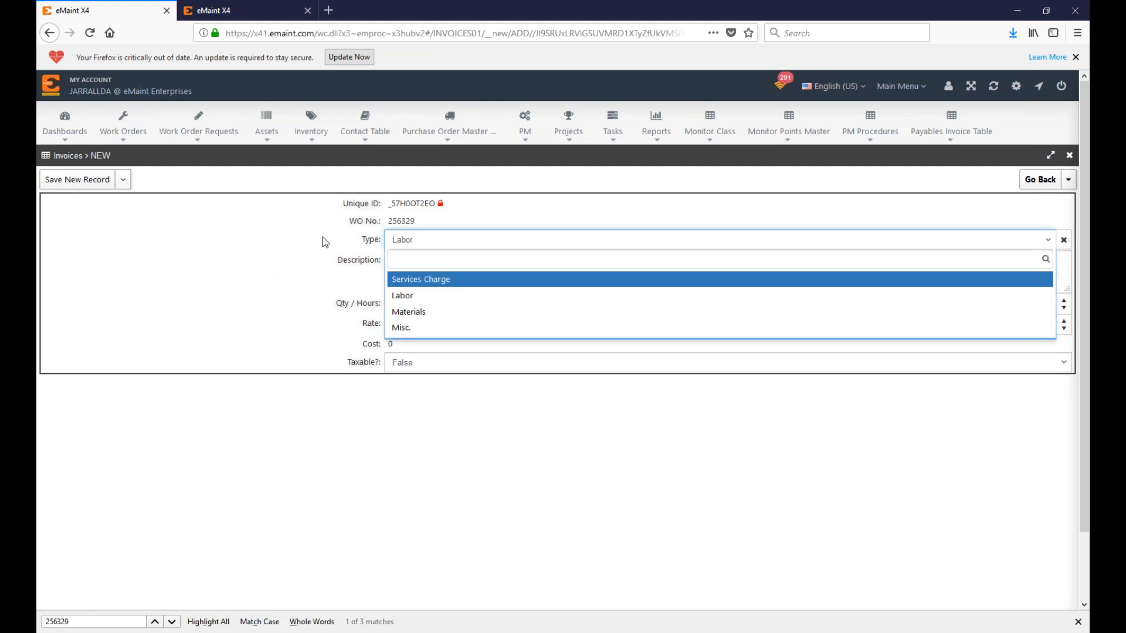
click(312, 308)
click(420, 304)
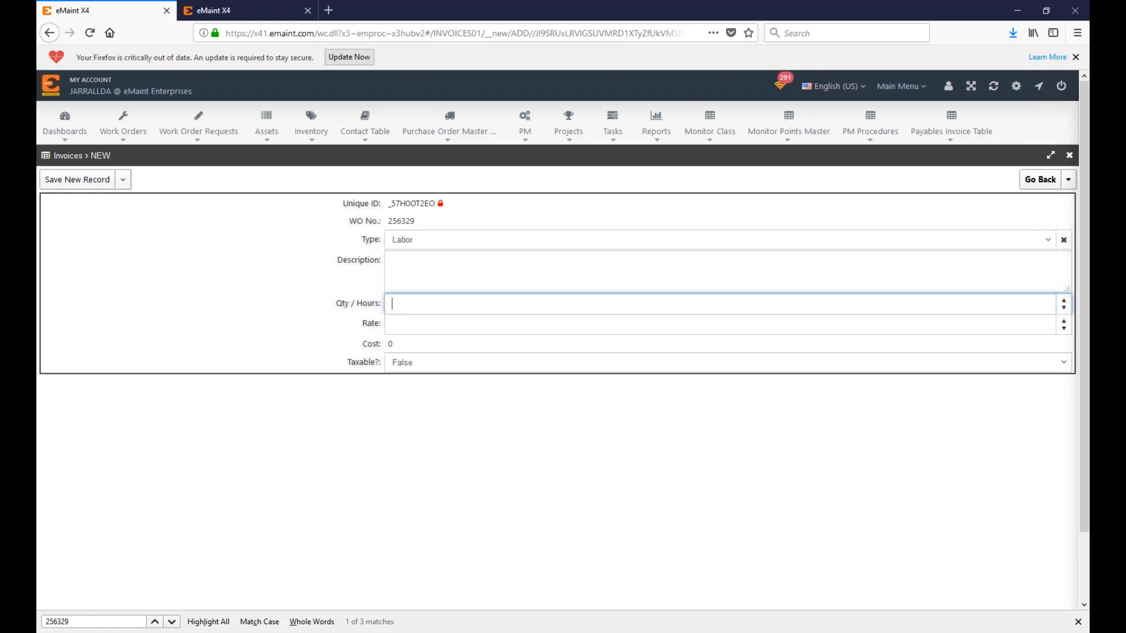
click(555, 272)
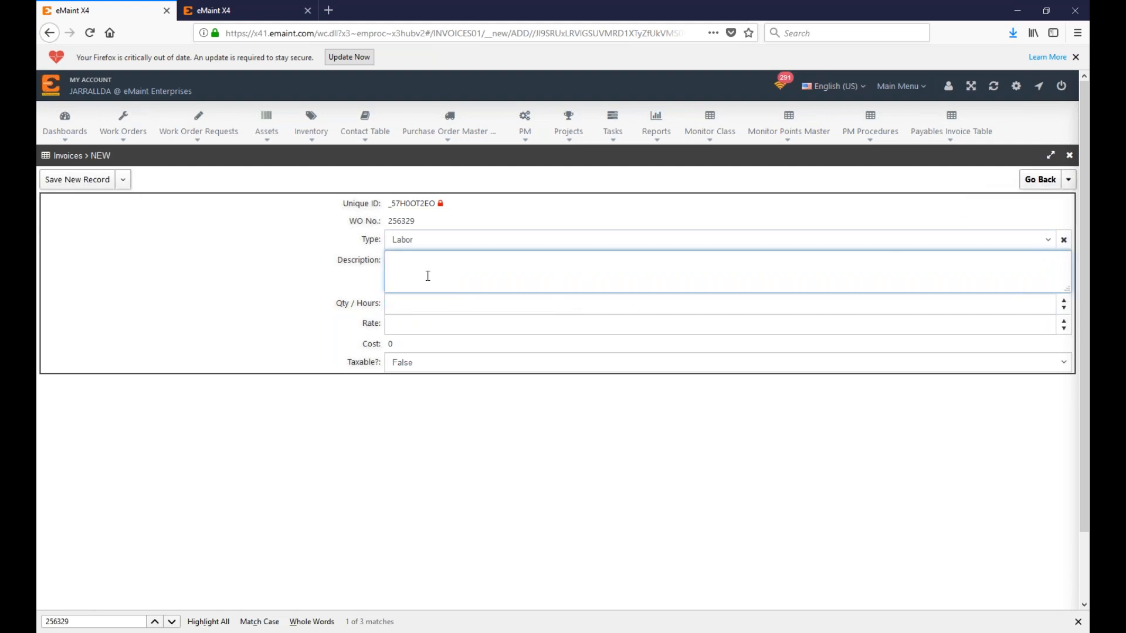
text(test - invoice)
click(451, 306)
text(1)
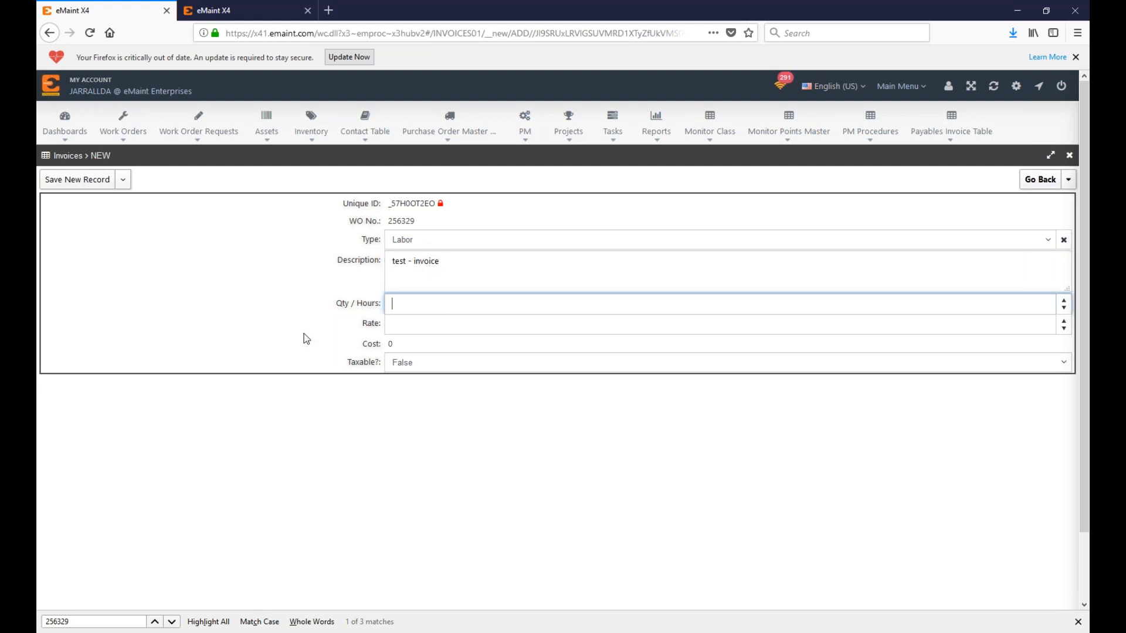
click(411, 321)
text(99.99)
click(123, 179)
click(88, 200)
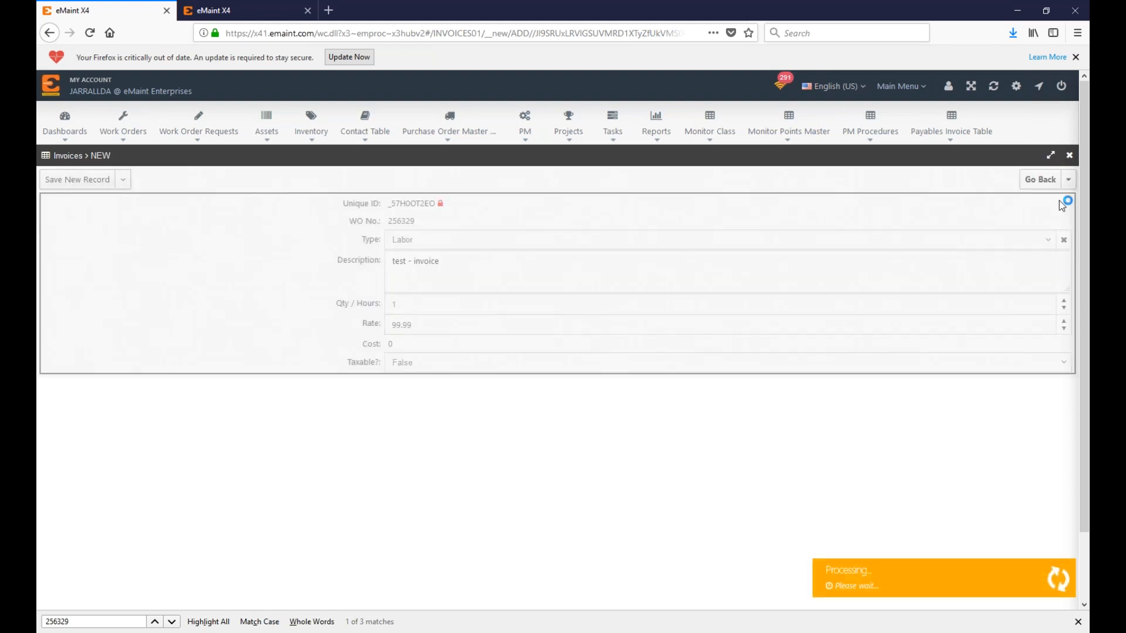
Step: Print the work order invoice to PDF as Invoice_256329.pdf and close the viewer
click(1047, 180)
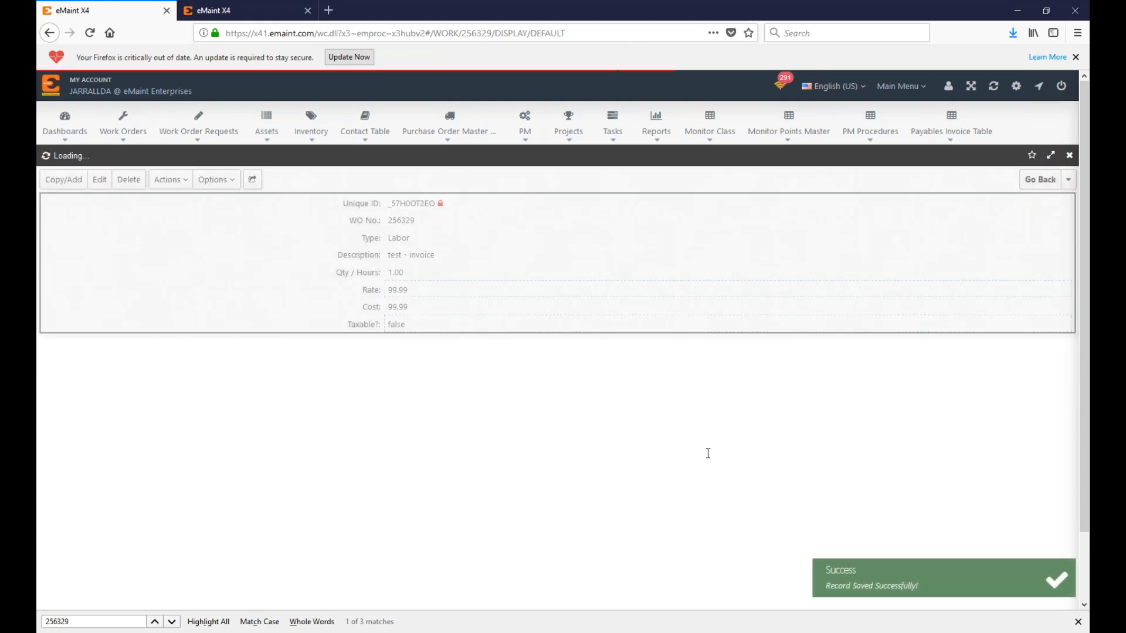
scroll(708, 453, down, 15)
click(1000, 515)
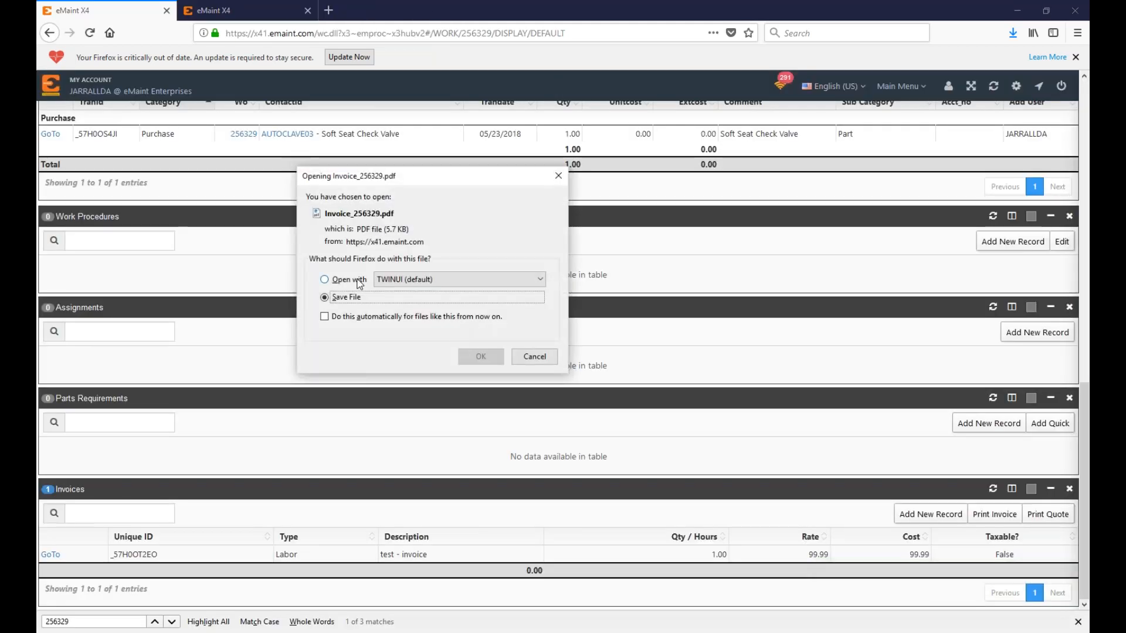
click(480, 357)
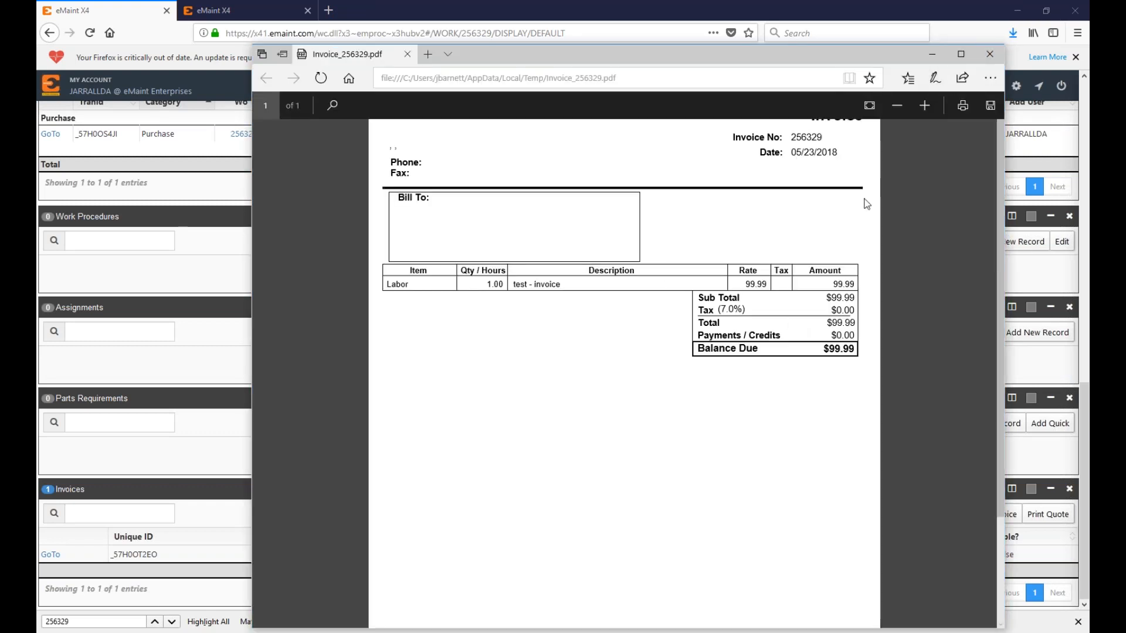
click(982, 59)
scroll(332, 374, up, 6)
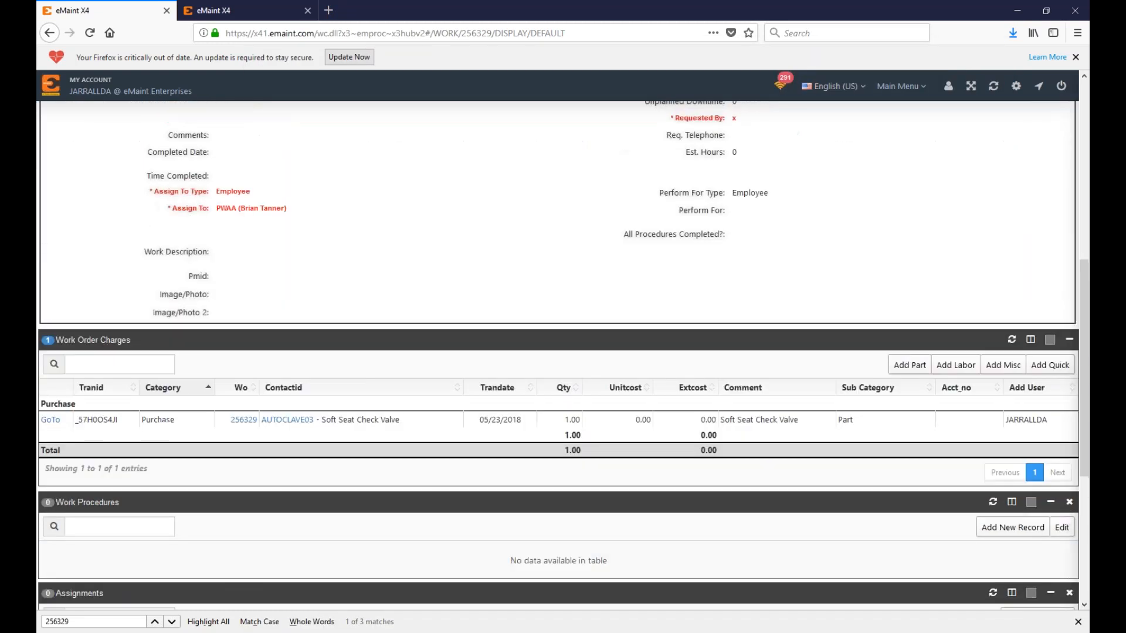
scroll(557, 352, up, 3)
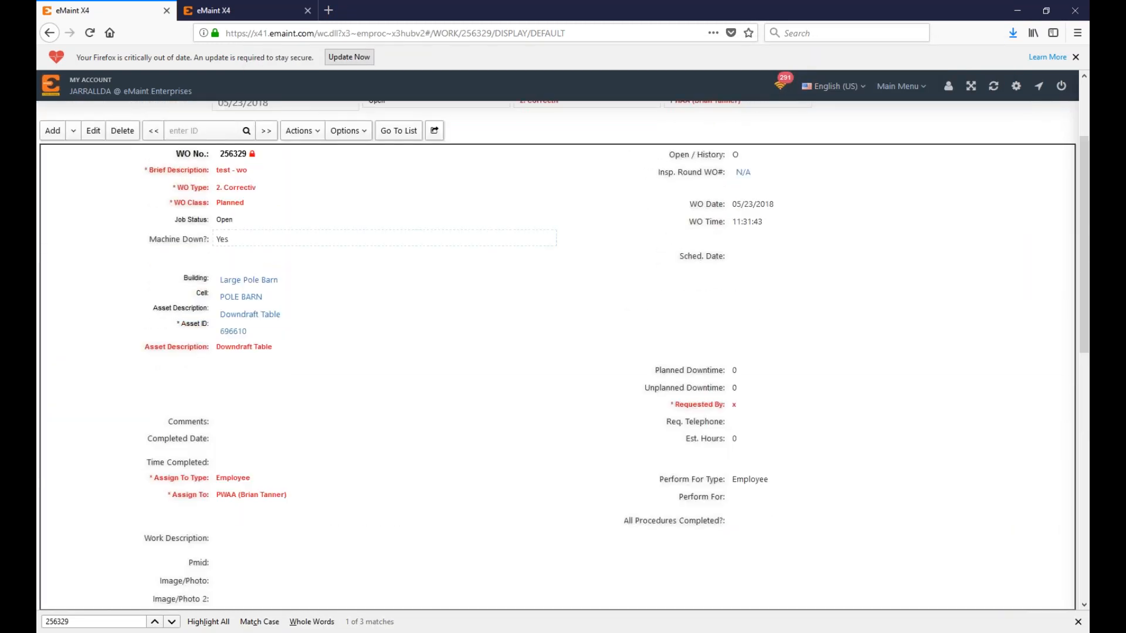
scroll(411, 238, up, 3)
Step: Reopen PO 00004, briefly start a new Invoices record, then back out
click(452, 122)
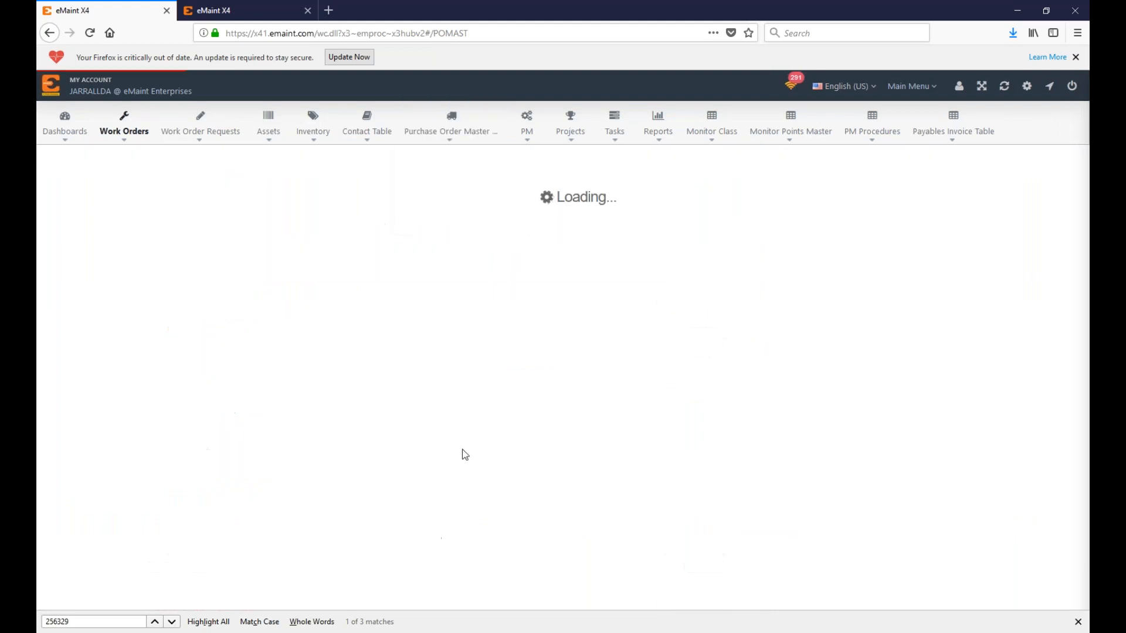
click(162, 306)
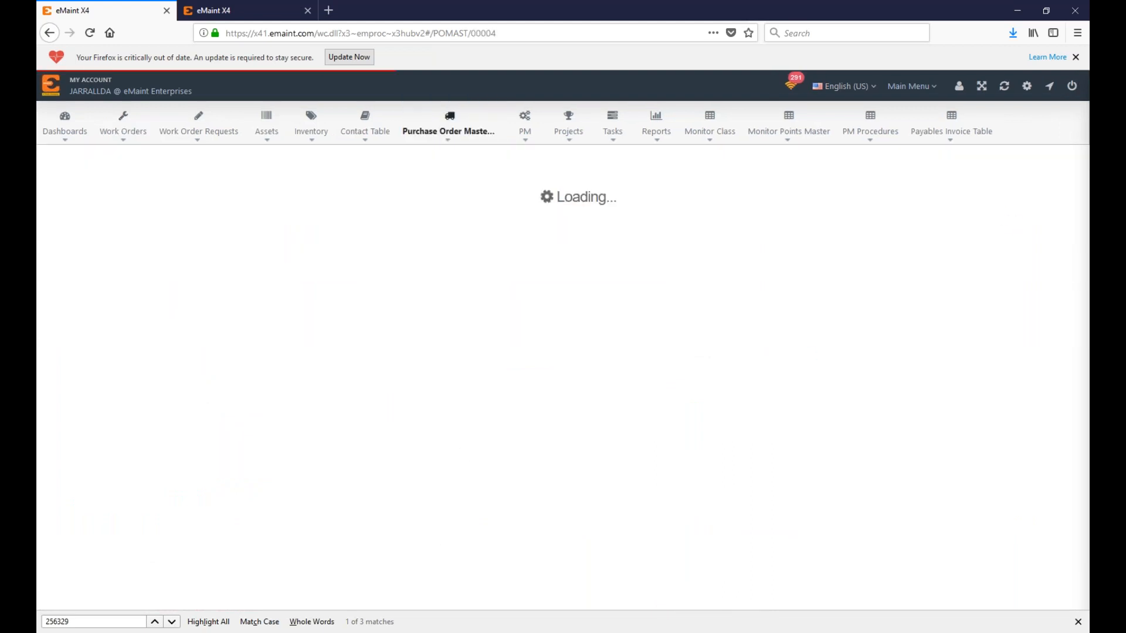
scroll(336, 521, down, 3)
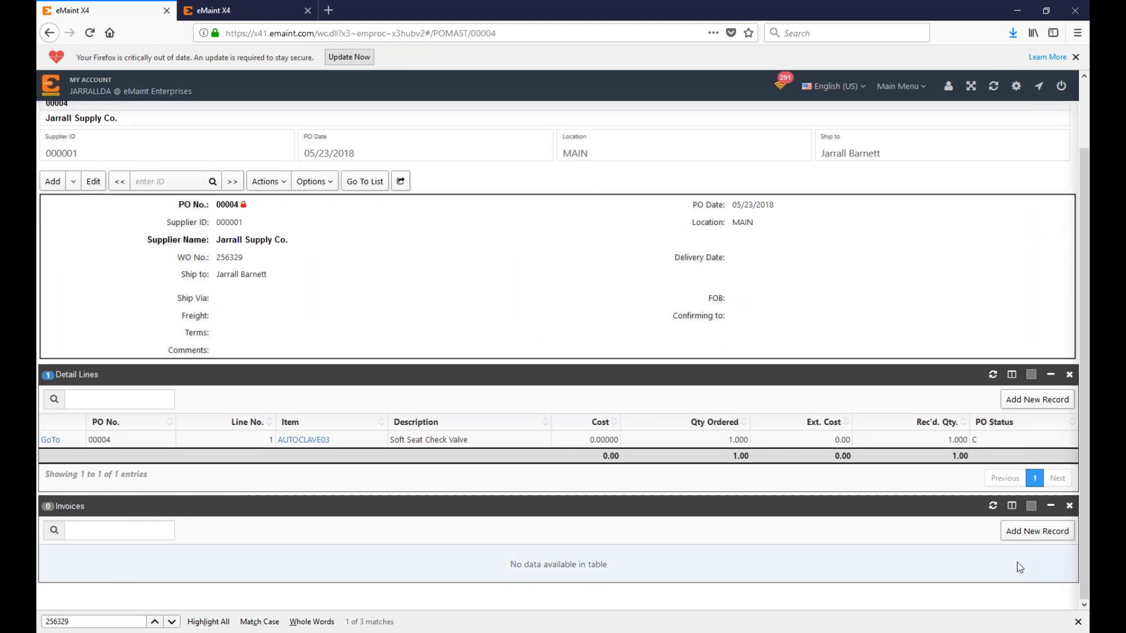
click(1053, 531)
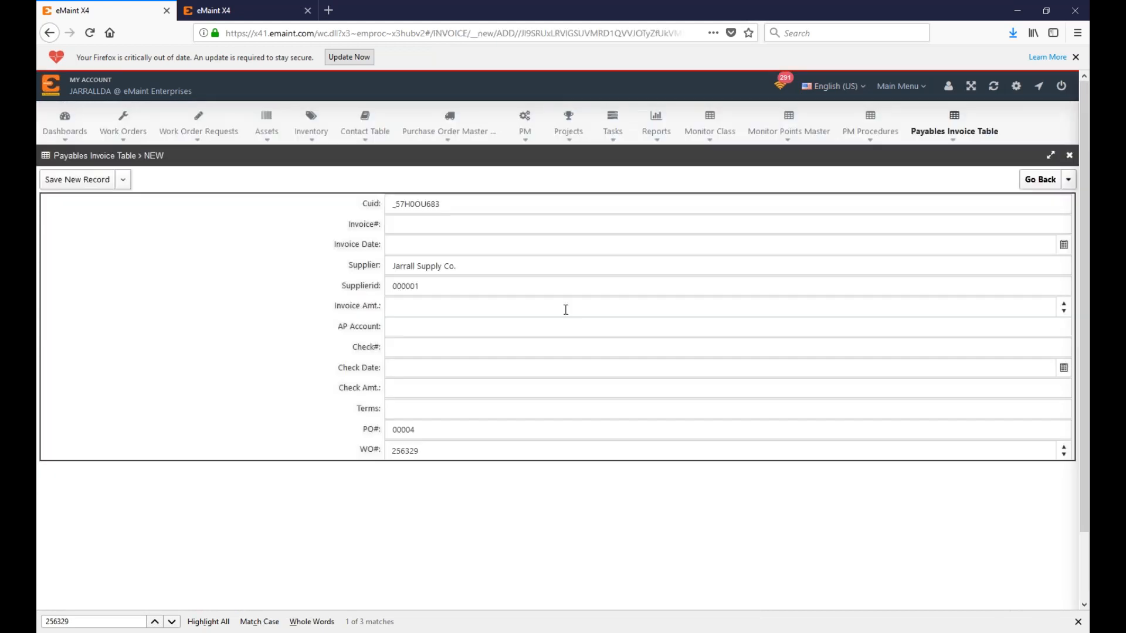
click(1040, 179)
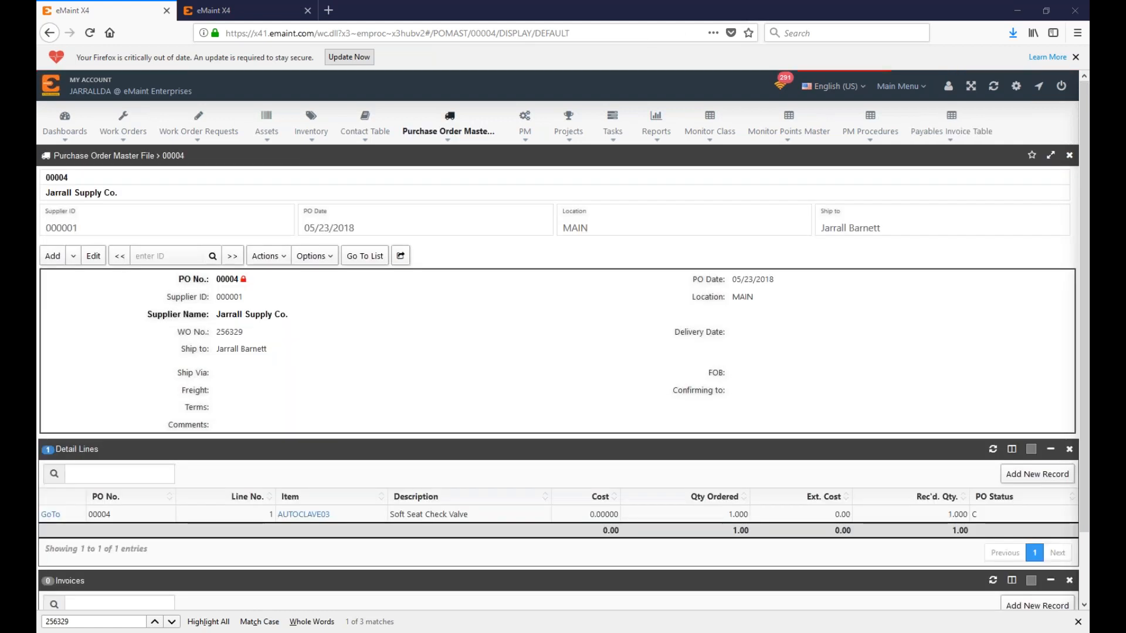
scroll(528, 499, down, 2)
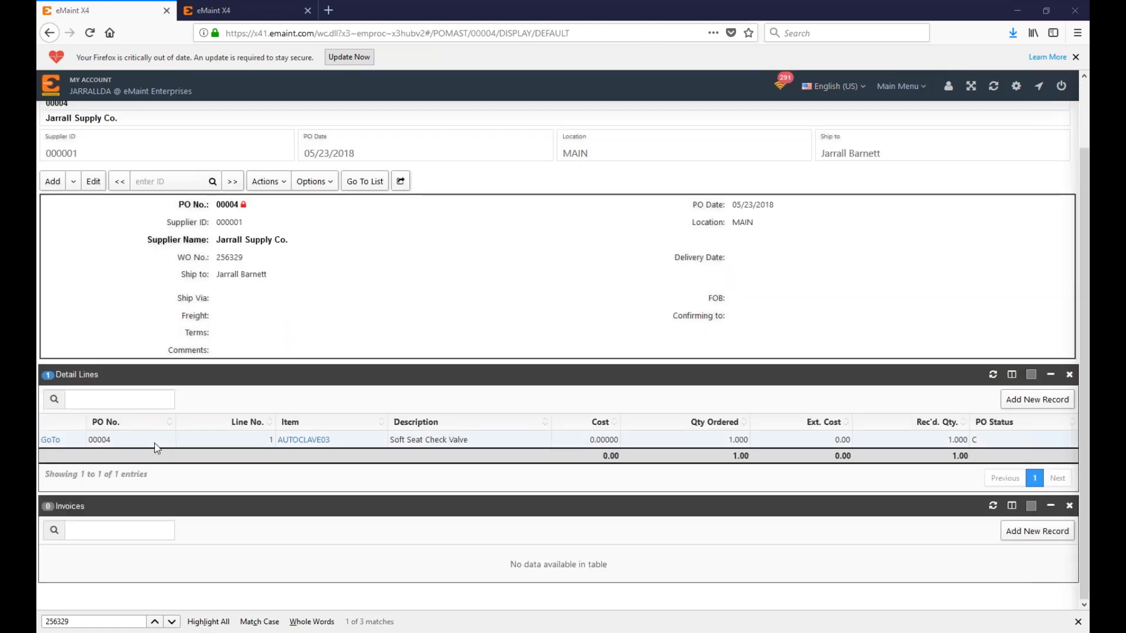
click(51, 441)
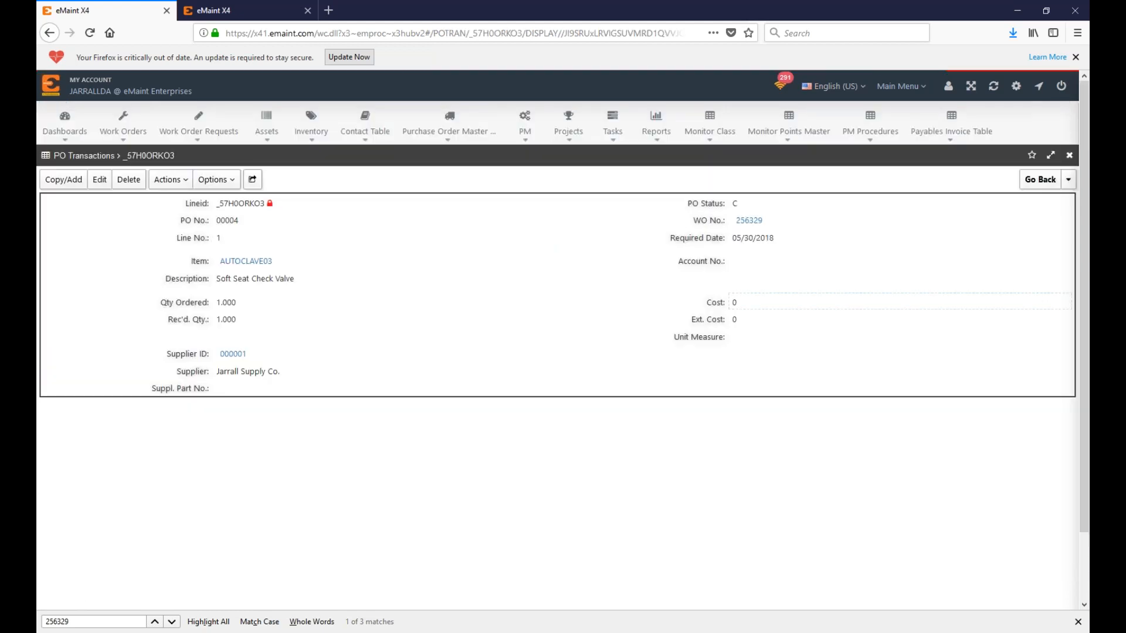
drag(683, 224, 766, 227)
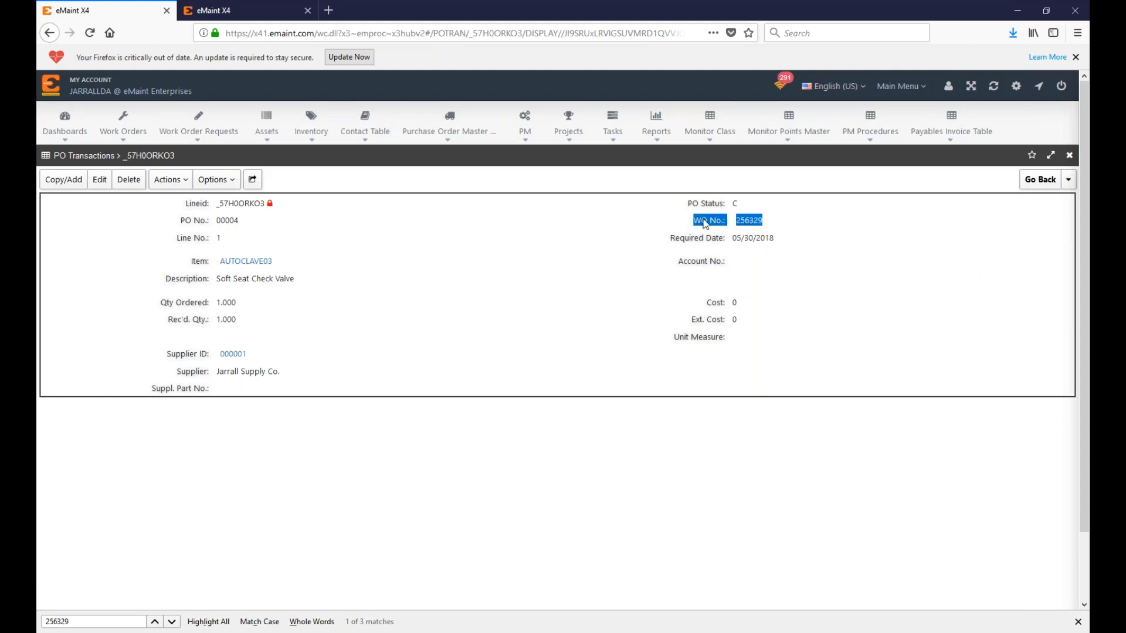
click(1051, 181)
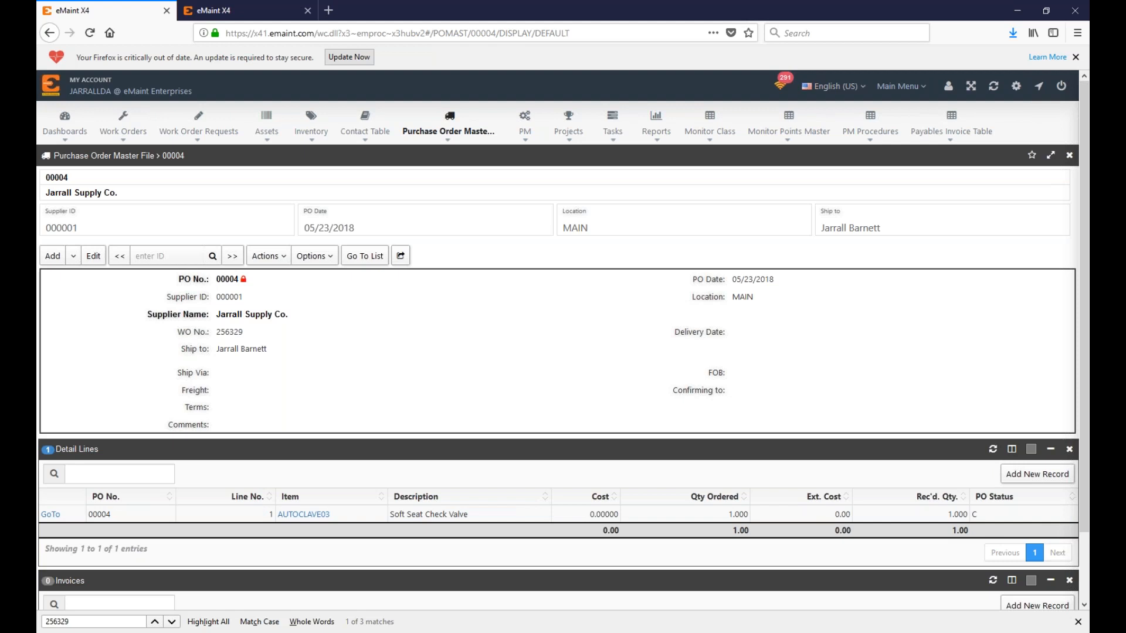
scroll(263, 384, down, 1)
scroll(258, 383, down, 2)
scroll(258, 384, up, 3)
click(42, 516)
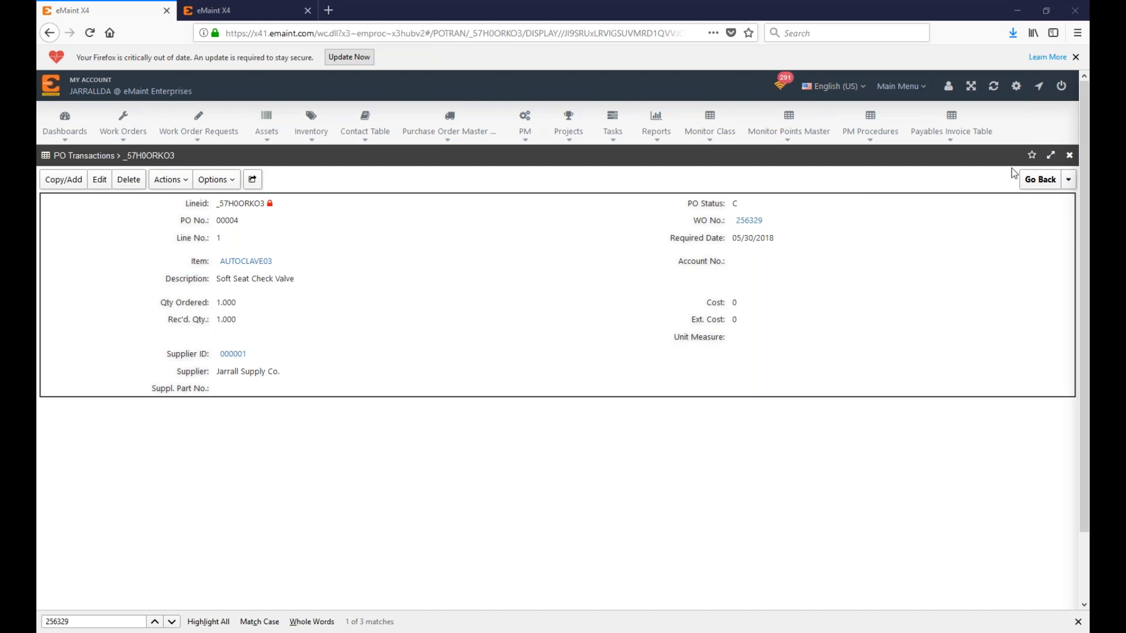
click(1033, 181)
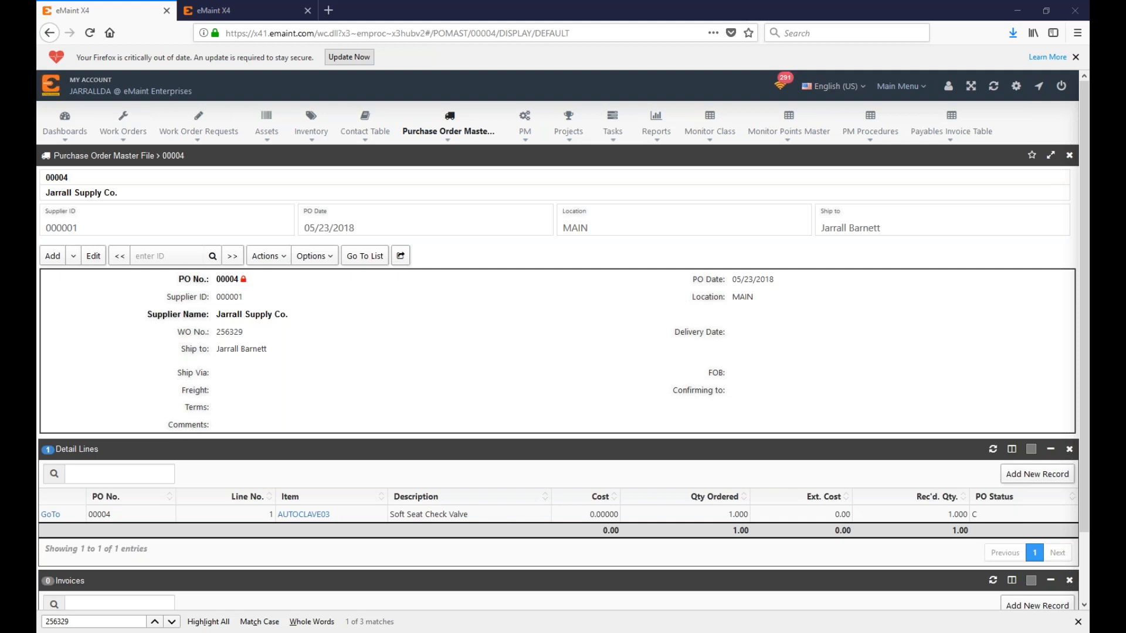
Step: Open the recently viewed X-RAY12 Mounted Ball Bearing record and scroll through it
click(311, 126)
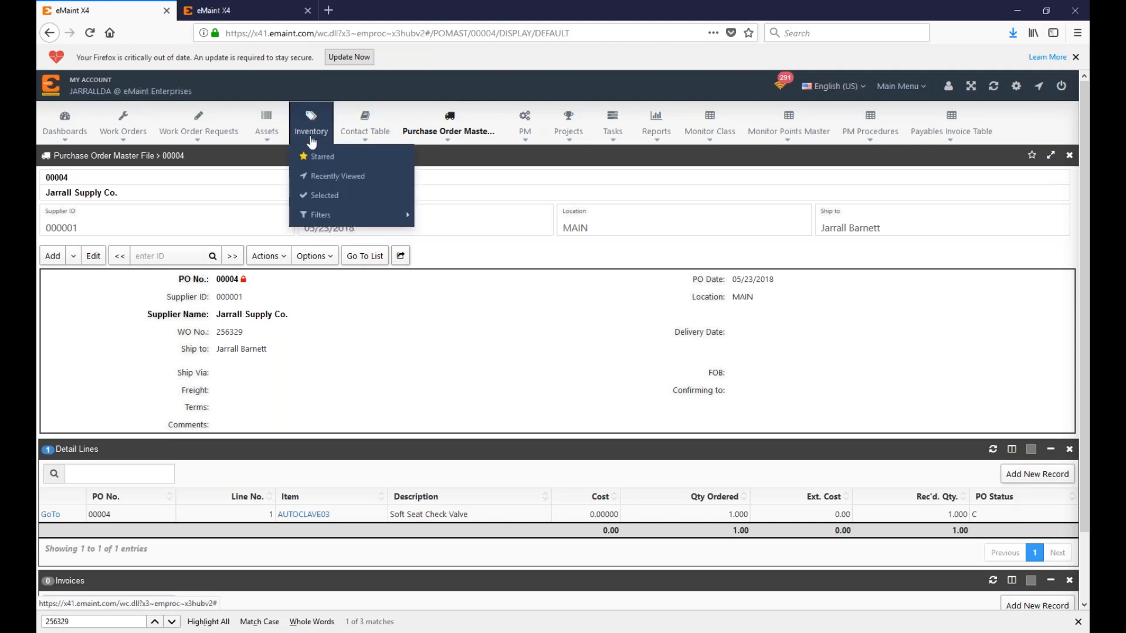
click(337, 176)
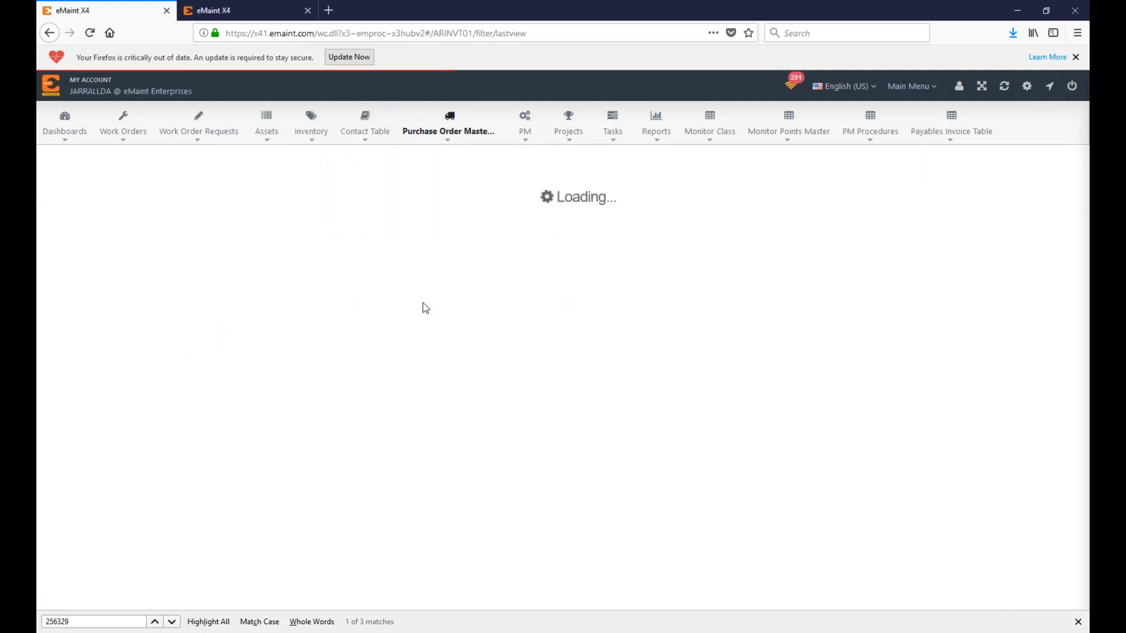
scroll(429, 352, down, 6)
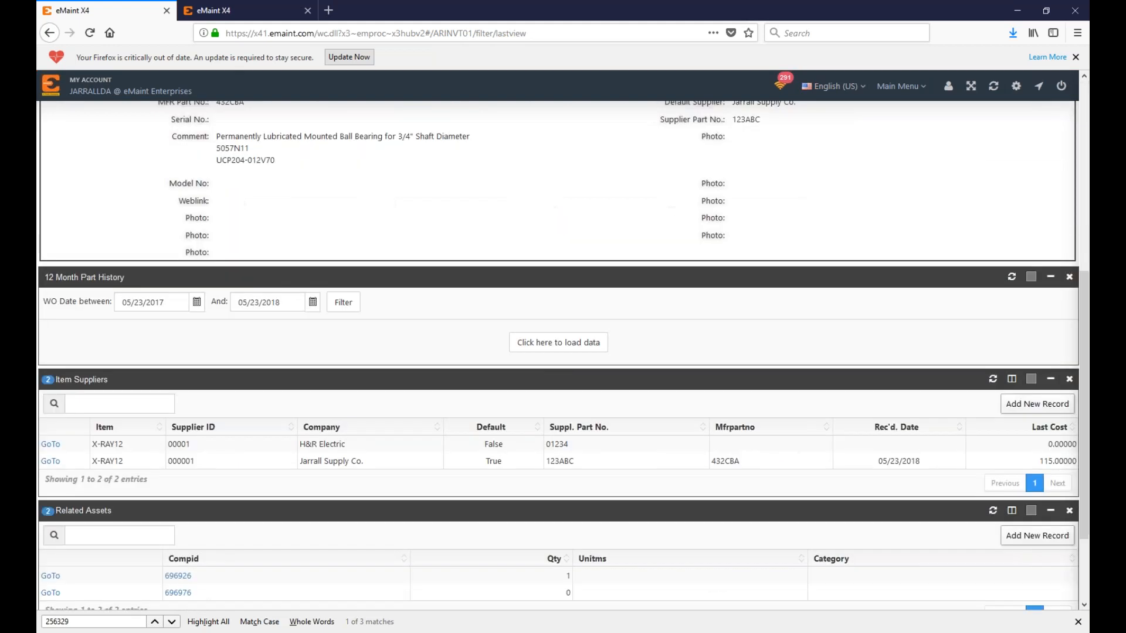
scroll(429, 352, up, 5)
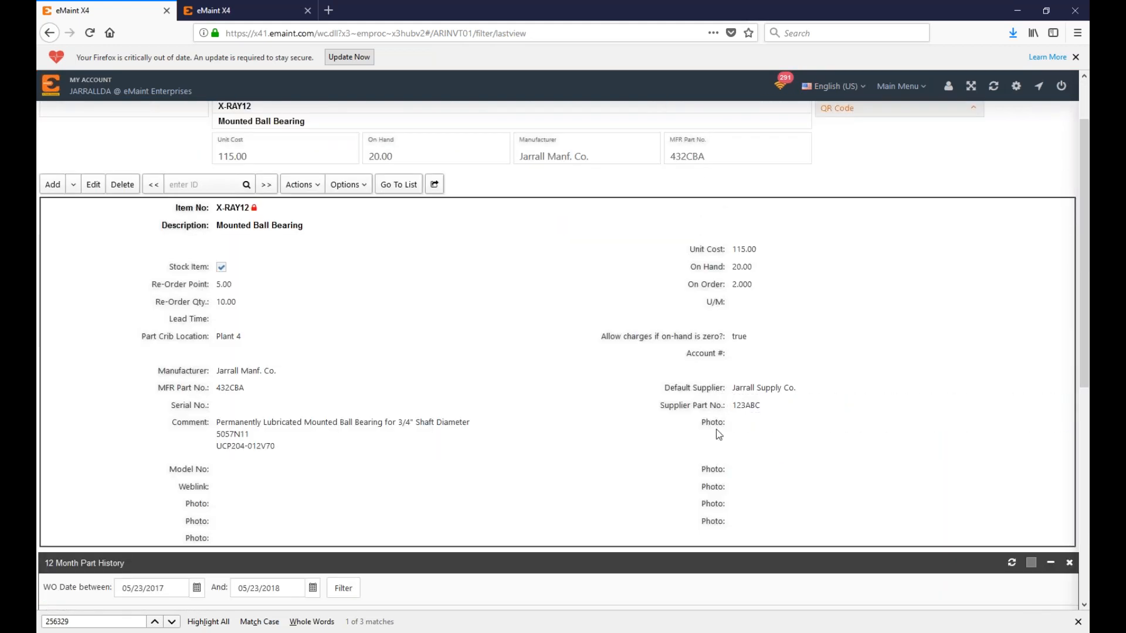
scroll(694, 426, up, 2)
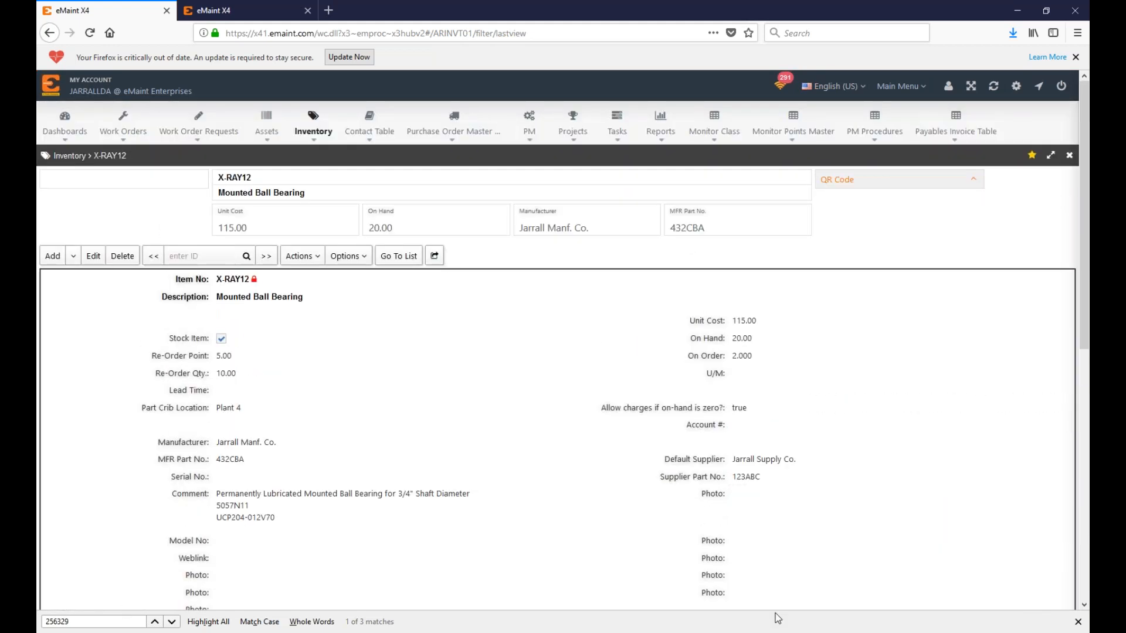
scroll(472, 496, down, 6)
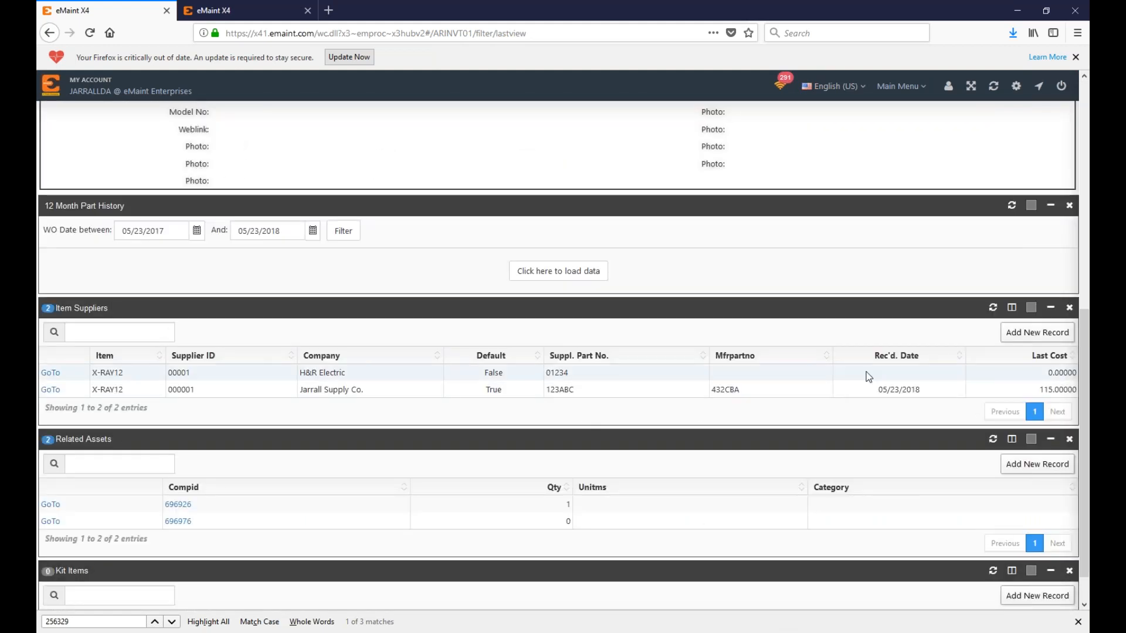
scroll(705, 390, up, 6)
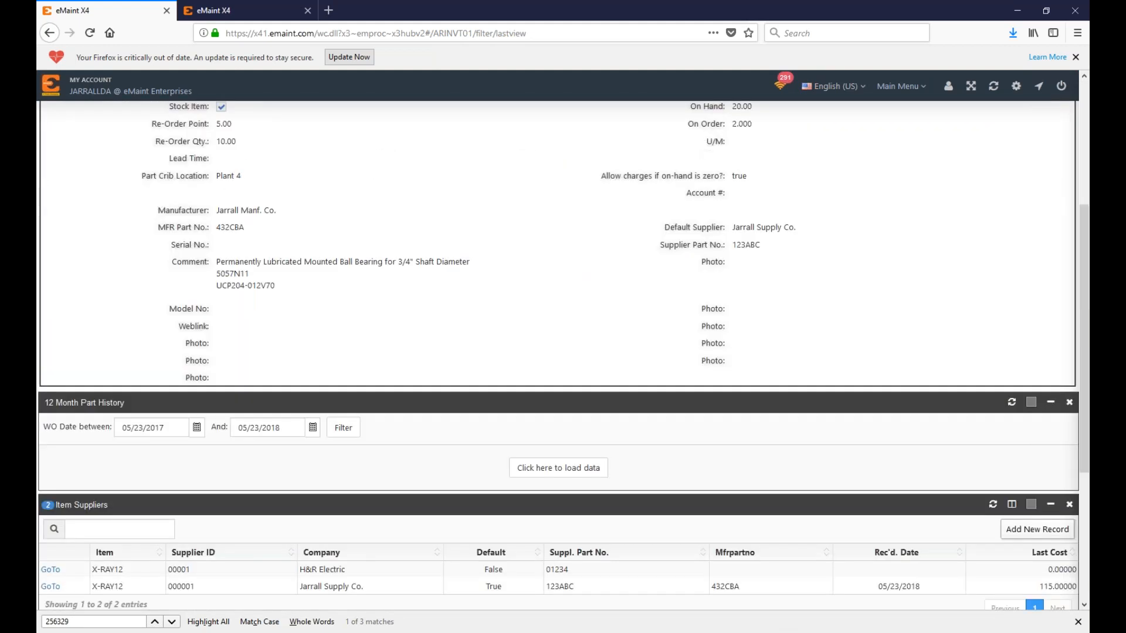
Step: Start a blank default inventory item, then discard it and return to X-RAY12
click(73, 256)
click(69, 319)
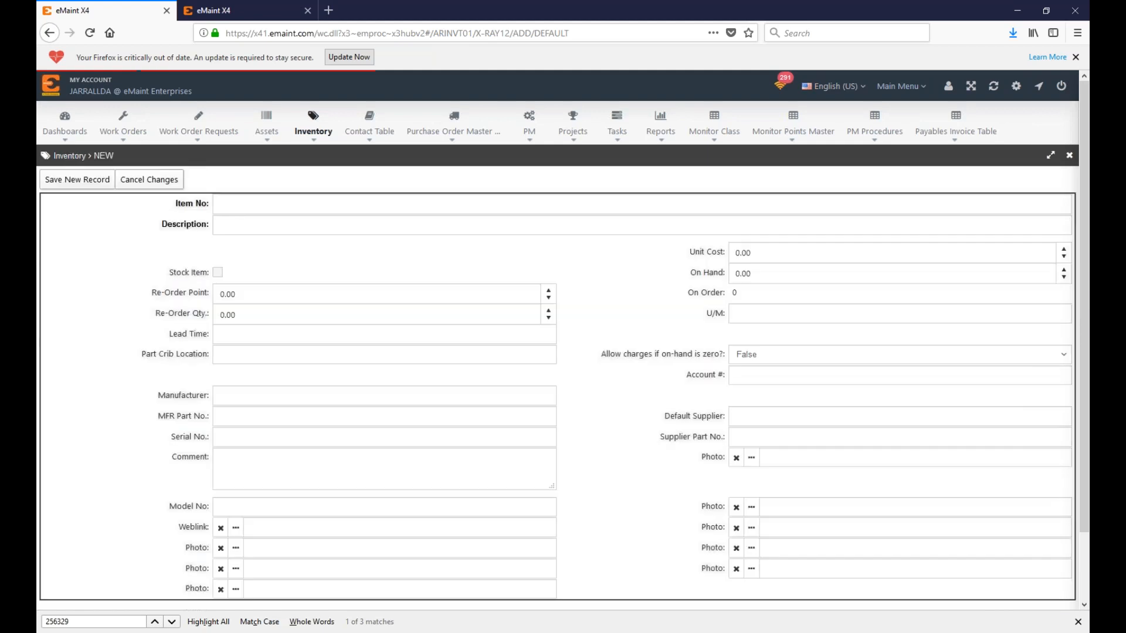
scroll(733, 334, down, 1)
click(327, 322)
click(327, 340)
scroll(197, 315, up, 1)
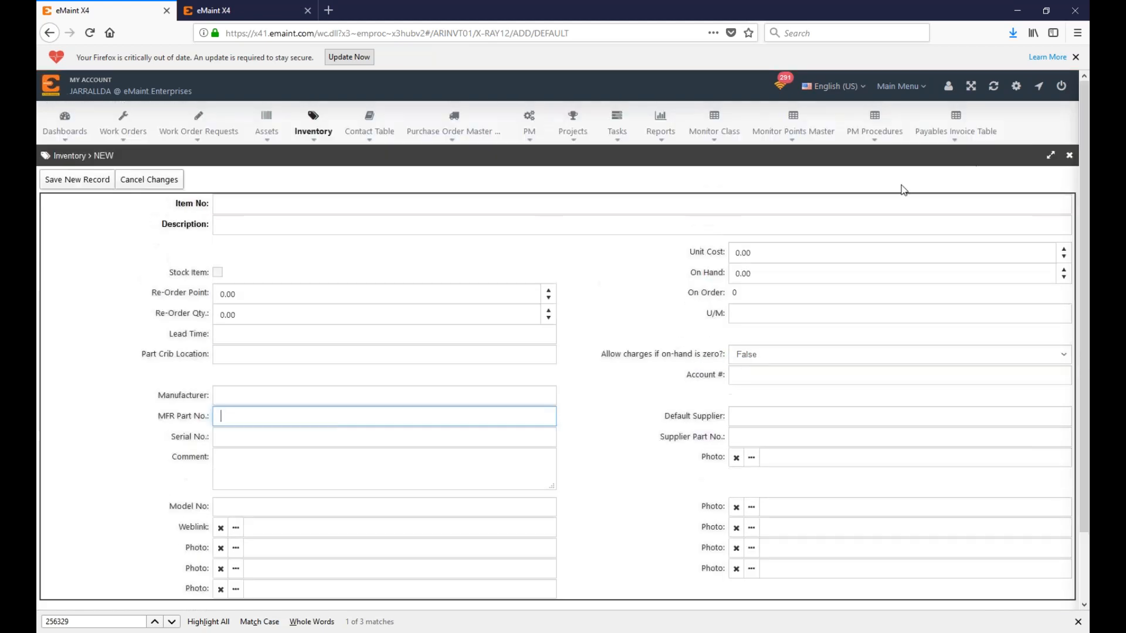
click(149, 179)
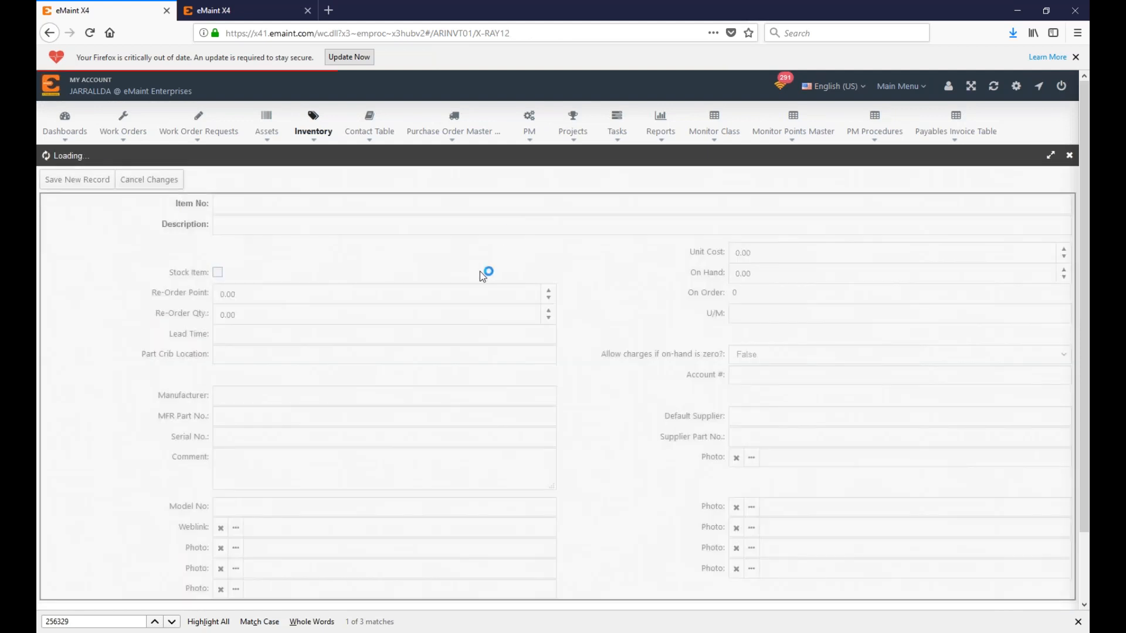
Step: Review X-RAY12's item suppliers, highlighting H&R Electric
scroll(546, 452, down, 5)
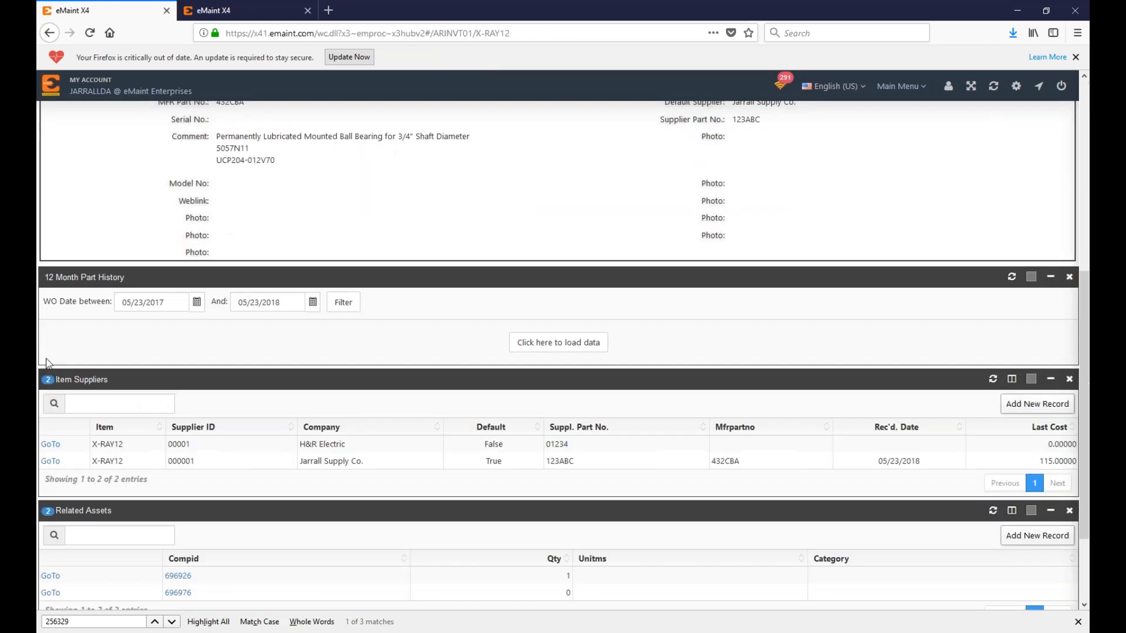
drag(300, 443, 314, 448)
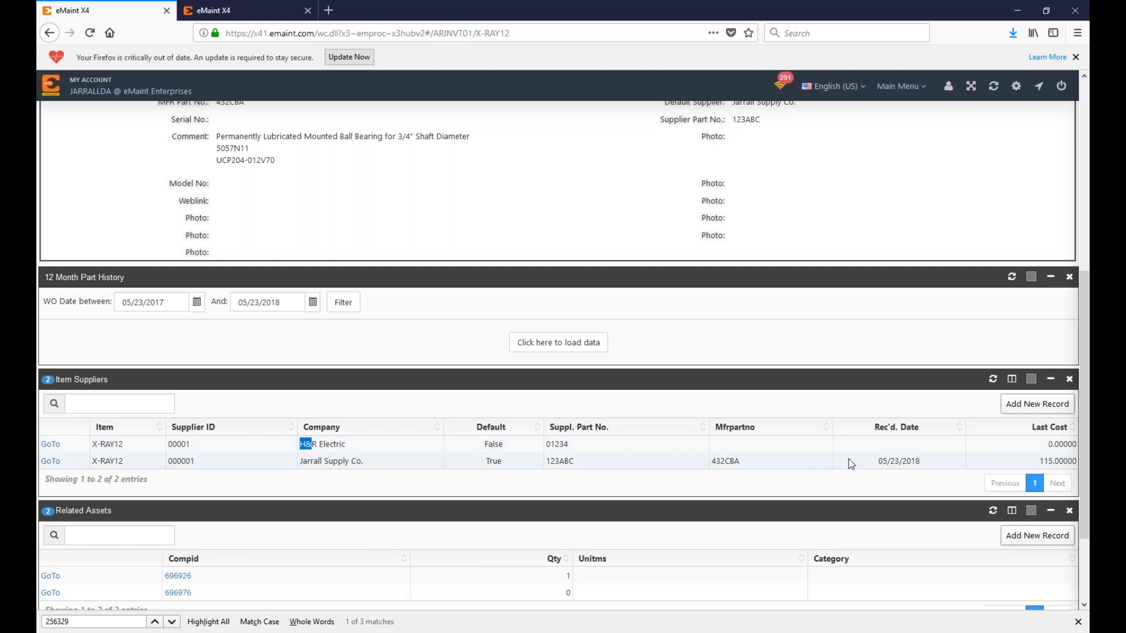
scroll(841, 467, up, 3)
scroll(762, 479, up, 2)
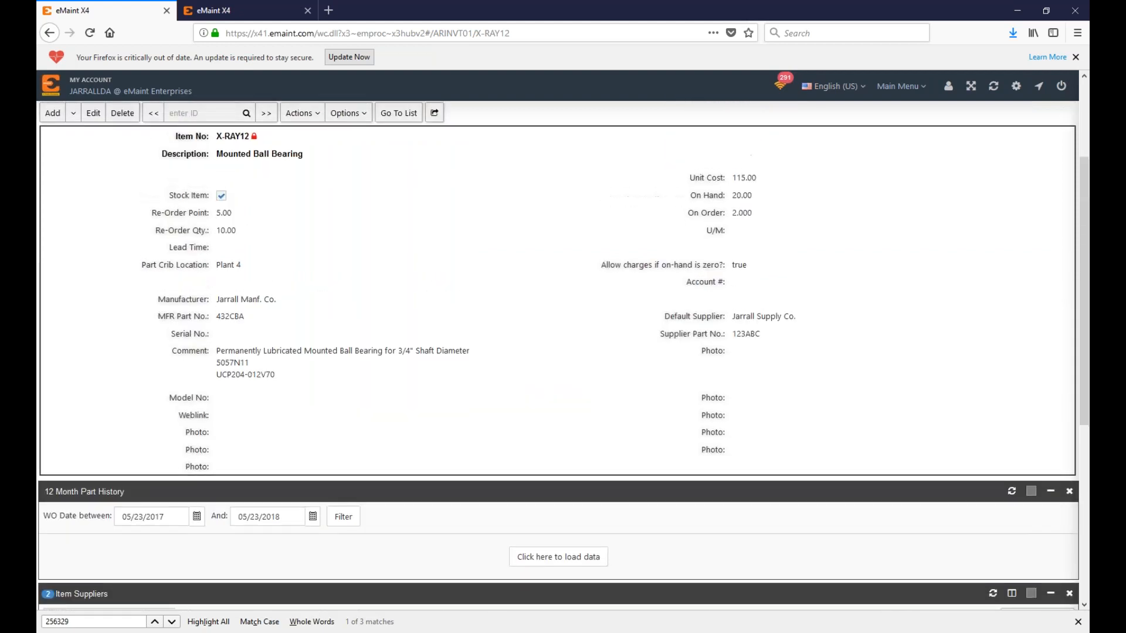
scroll(694, 533, down, 3)
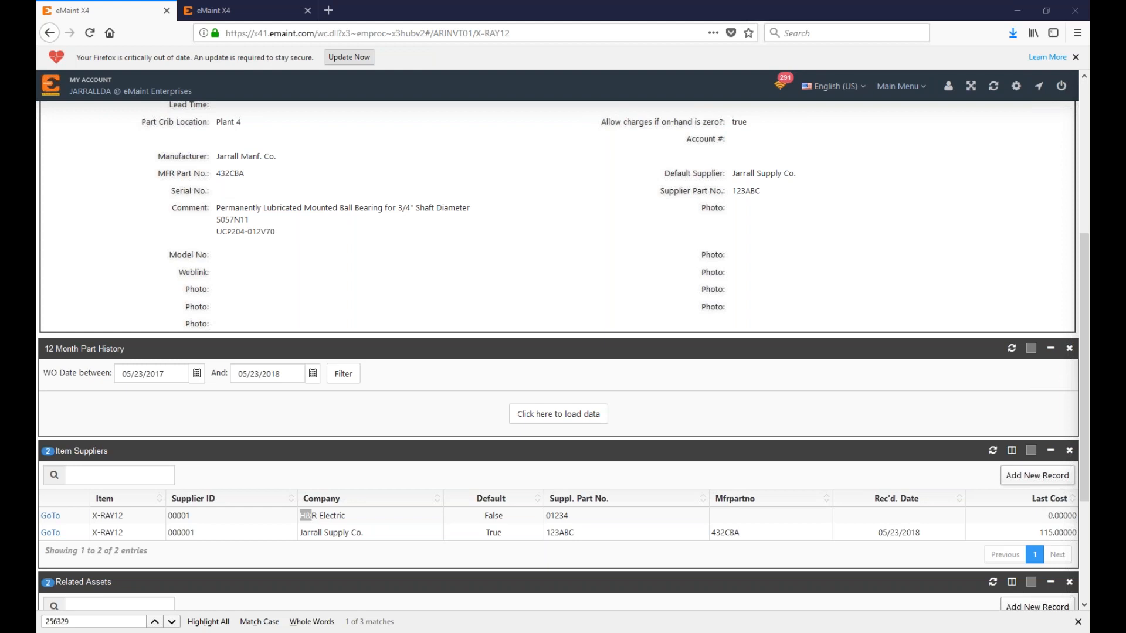
scroll(452, 348, up, 5)
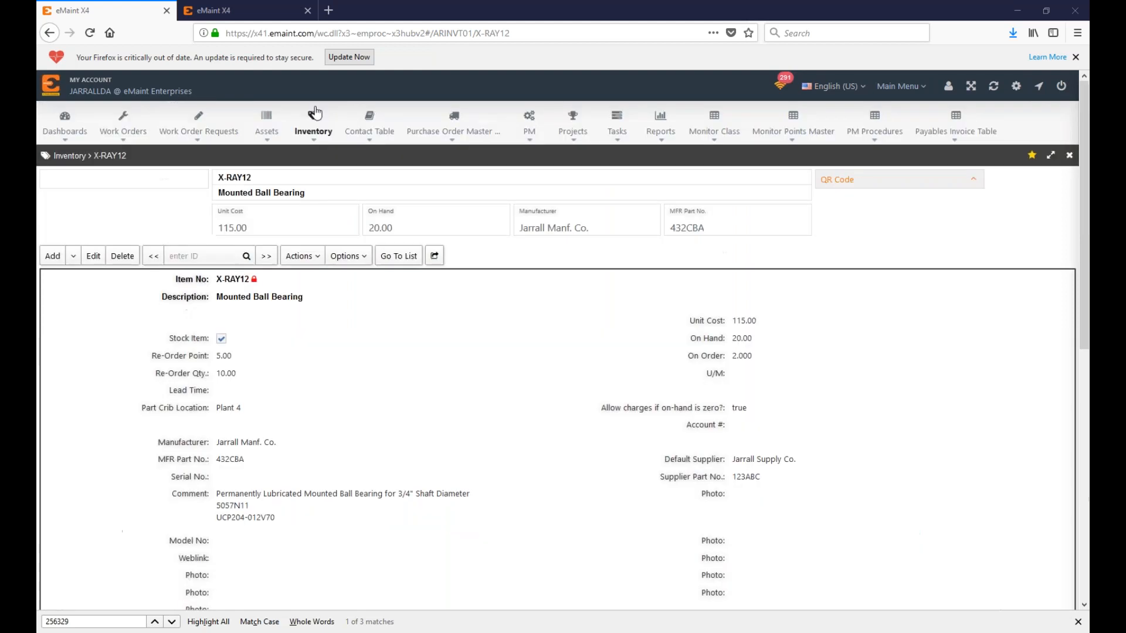
Step: Search the Help Center for 'Kit', read the Parts Kitting article, then close it
click(948, 86)
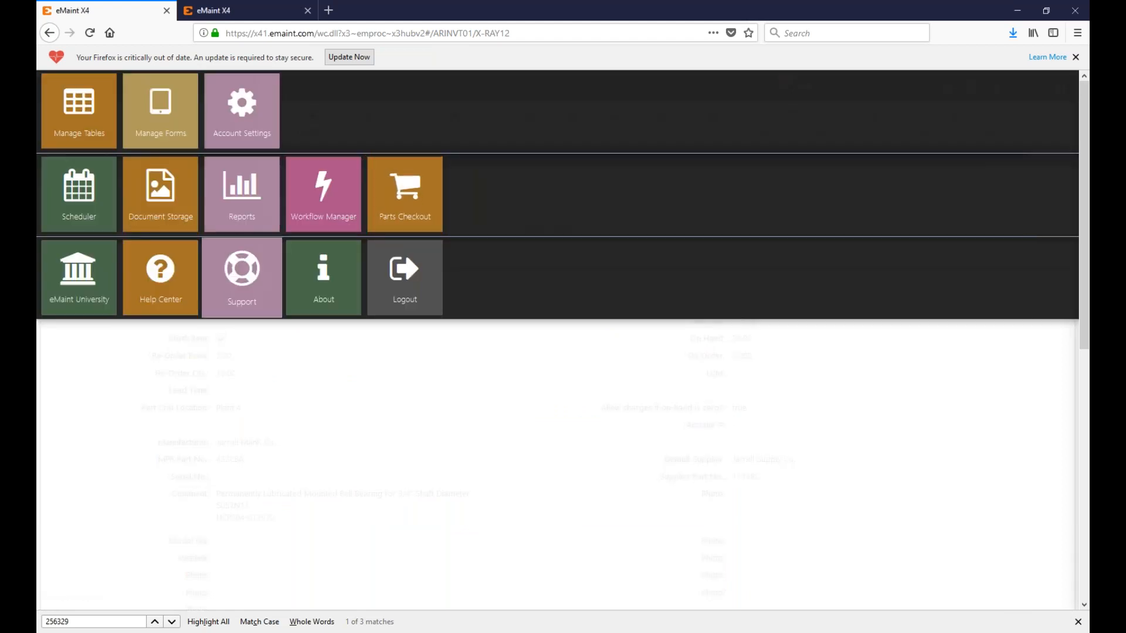
click(159, 293)
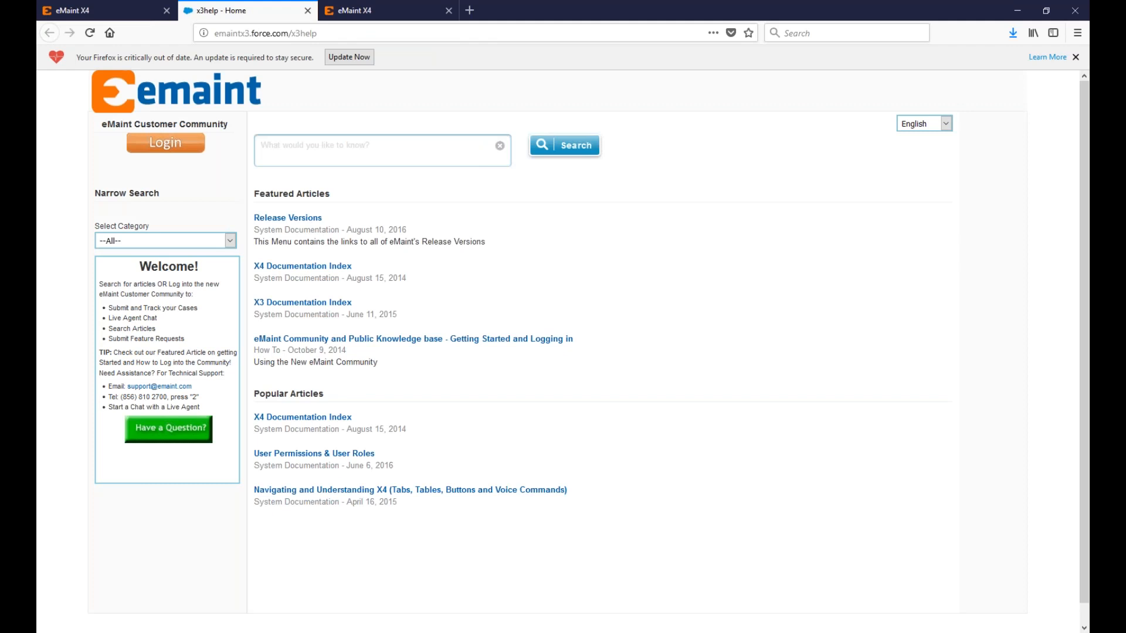
click(474, 143)
text(Kit)
key(Return)
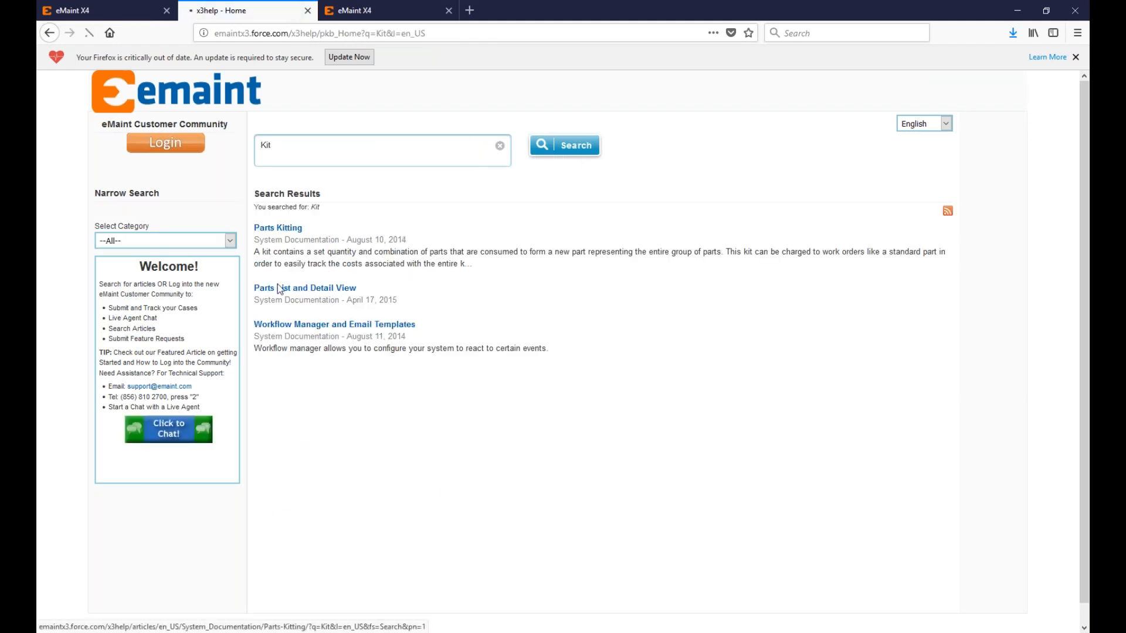
click(274, 229)
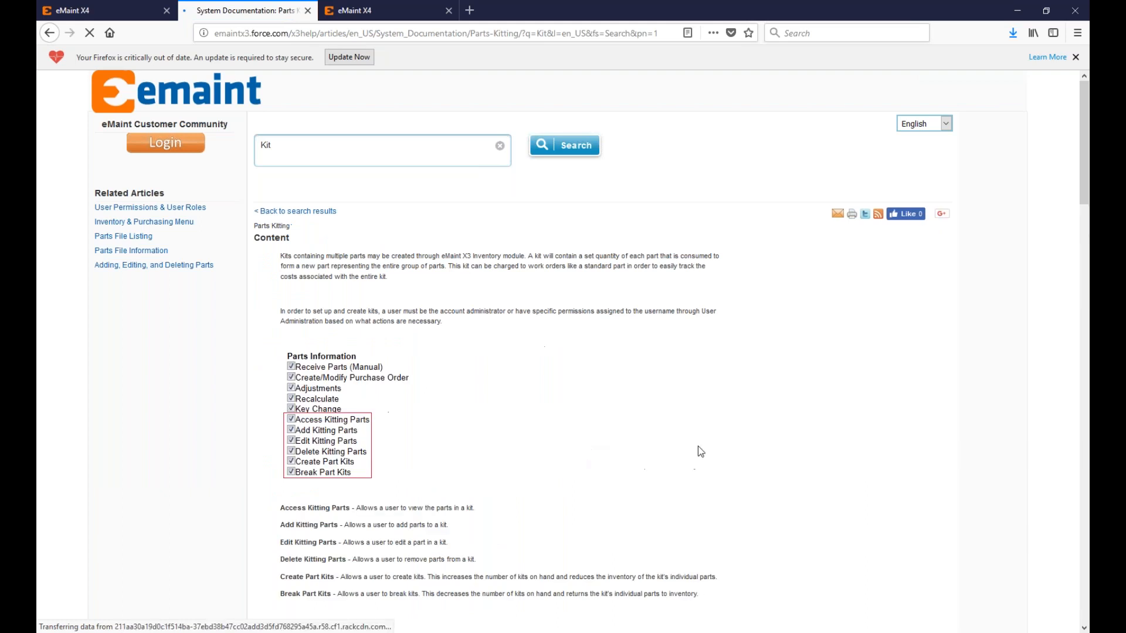
scroll(698, 446, down, 15)
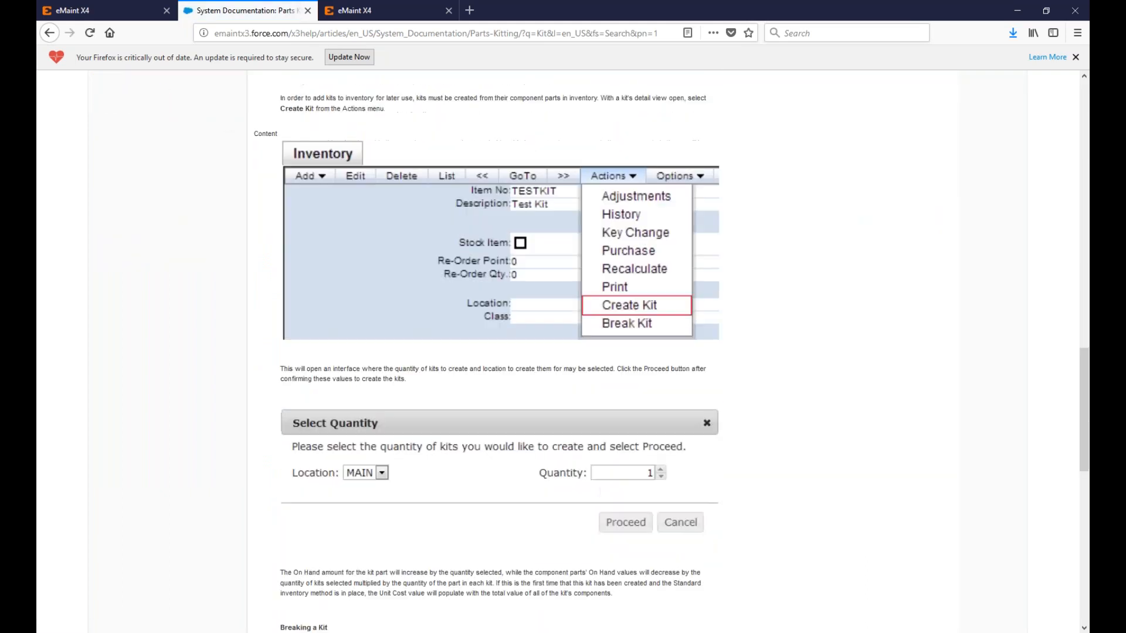
click(308, 11)
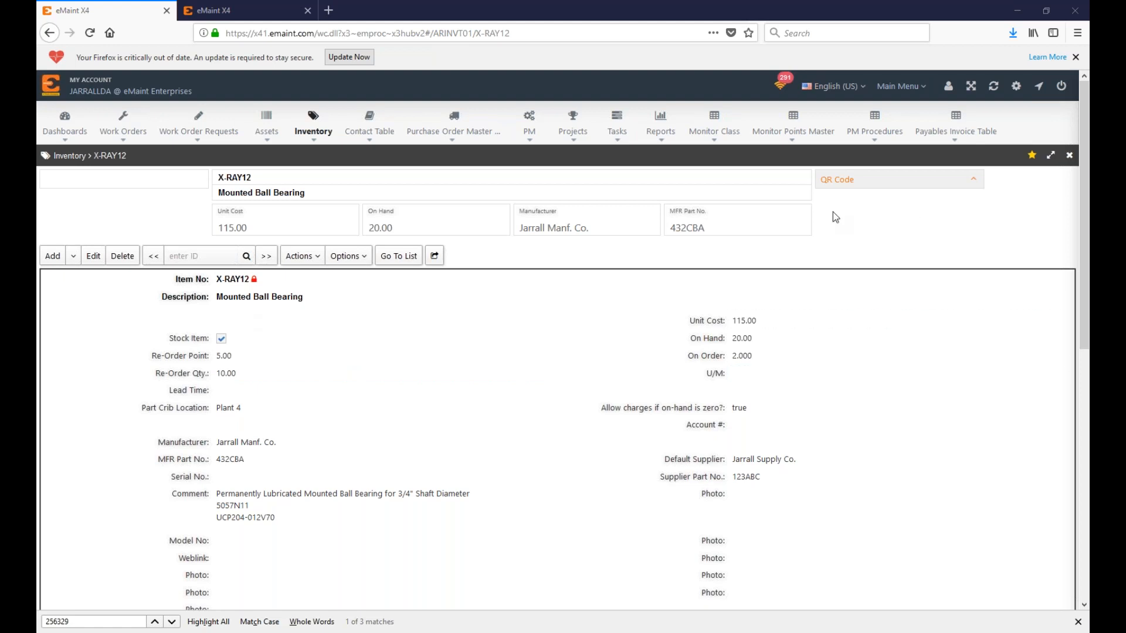
click(854, 87)
Step: Load the X3 navigation page, switch back via 'X4 (Previously Hub V2)', and open Main Menu
mouse_move(810, 216)
click(89, 33)
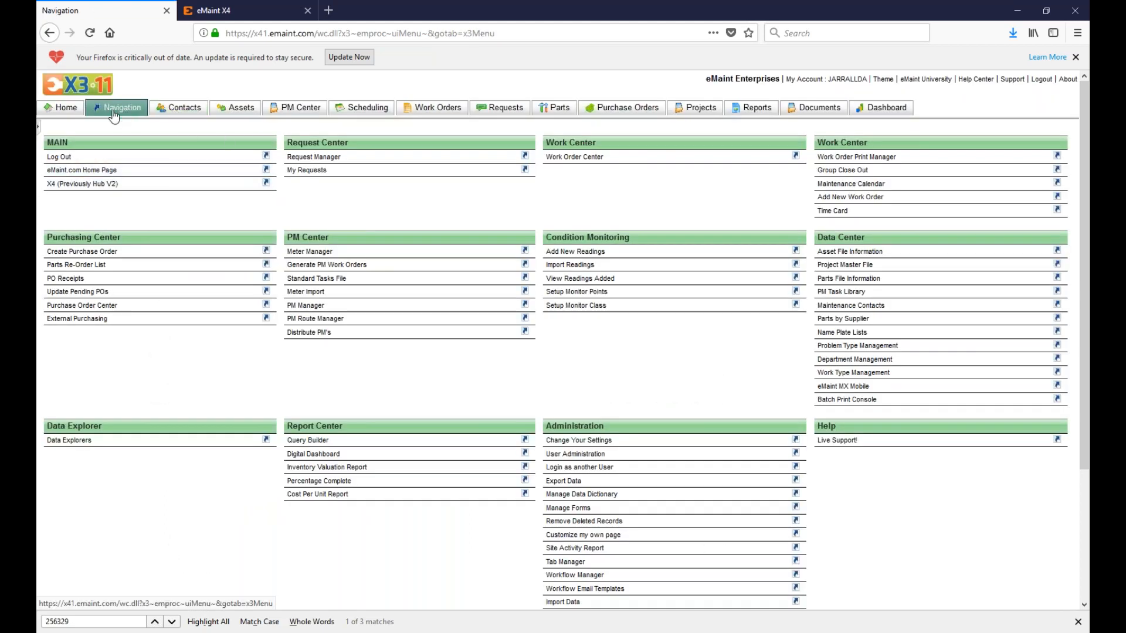
click(90, 186)
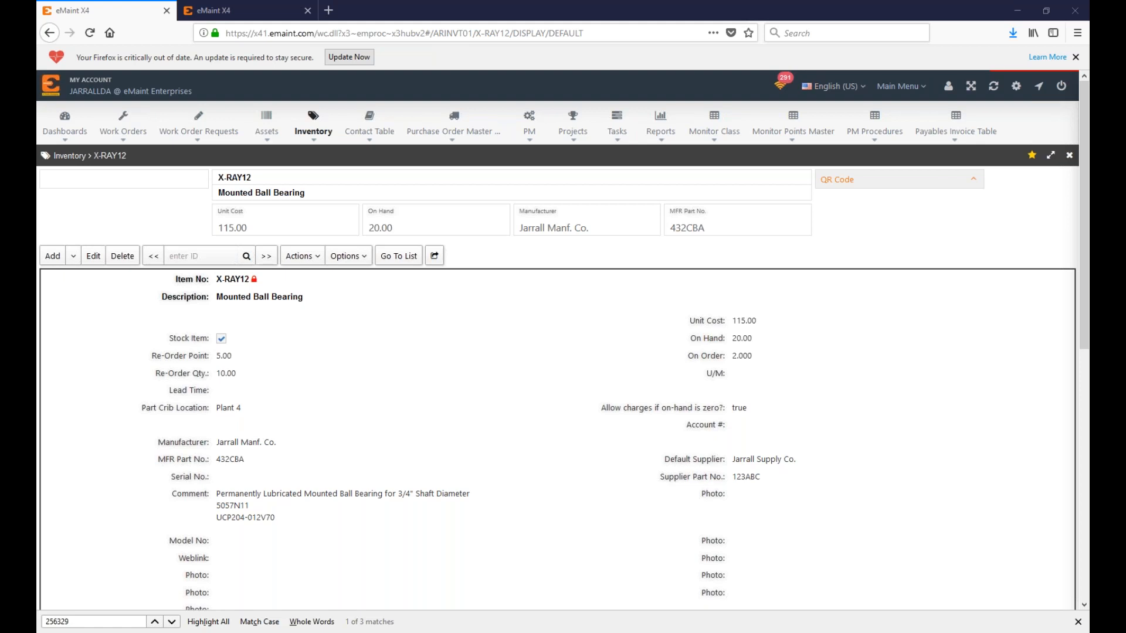
click(899, 88)
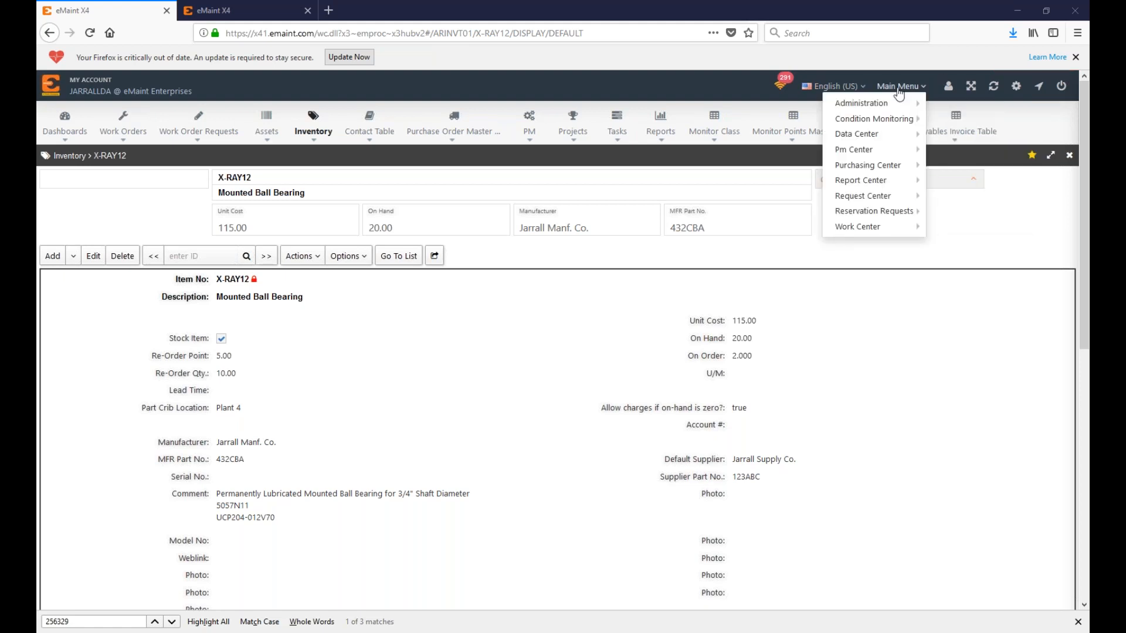
Step: Open the Parts Re-Order List and attempt a Price/Koch re-order, dismissing the error
mouse_move(892, 151)
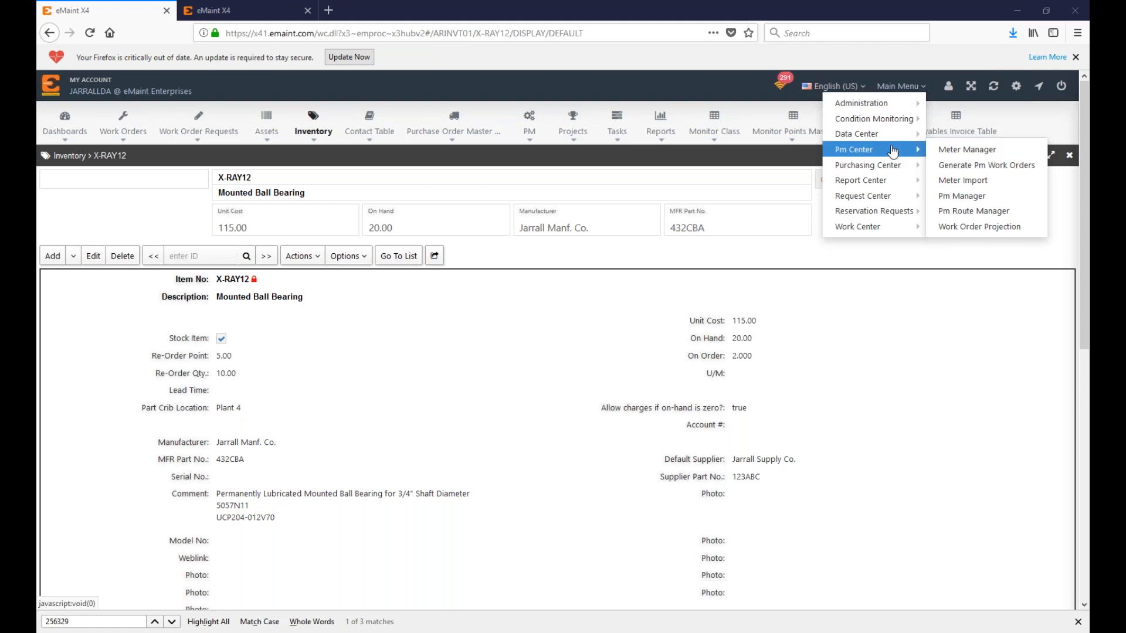
click(950, 176)
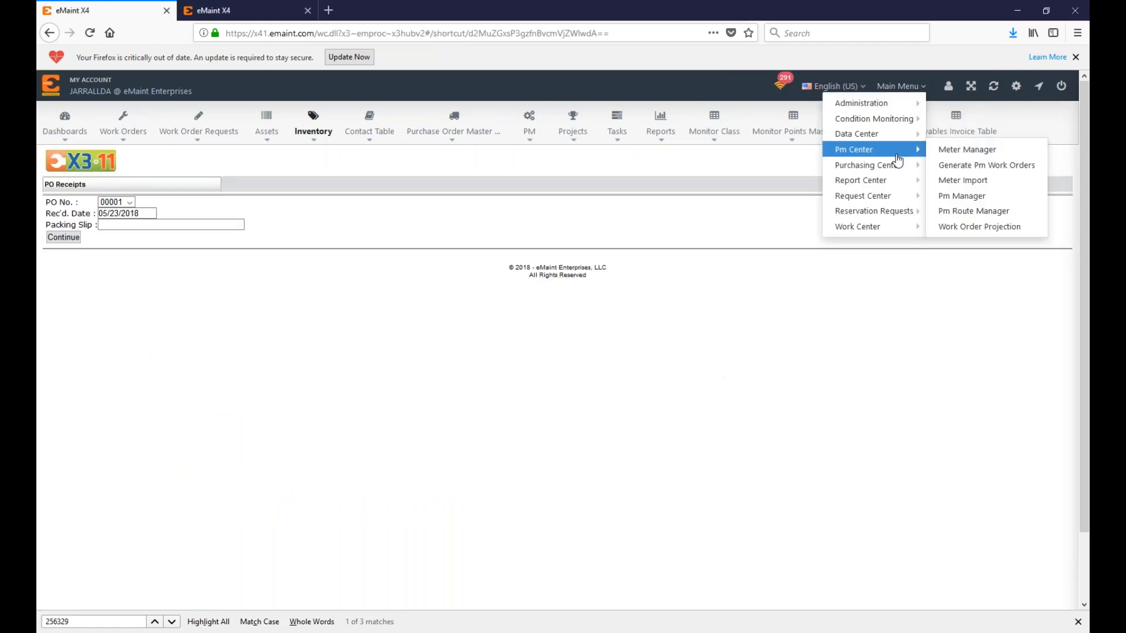
click(955, 164)
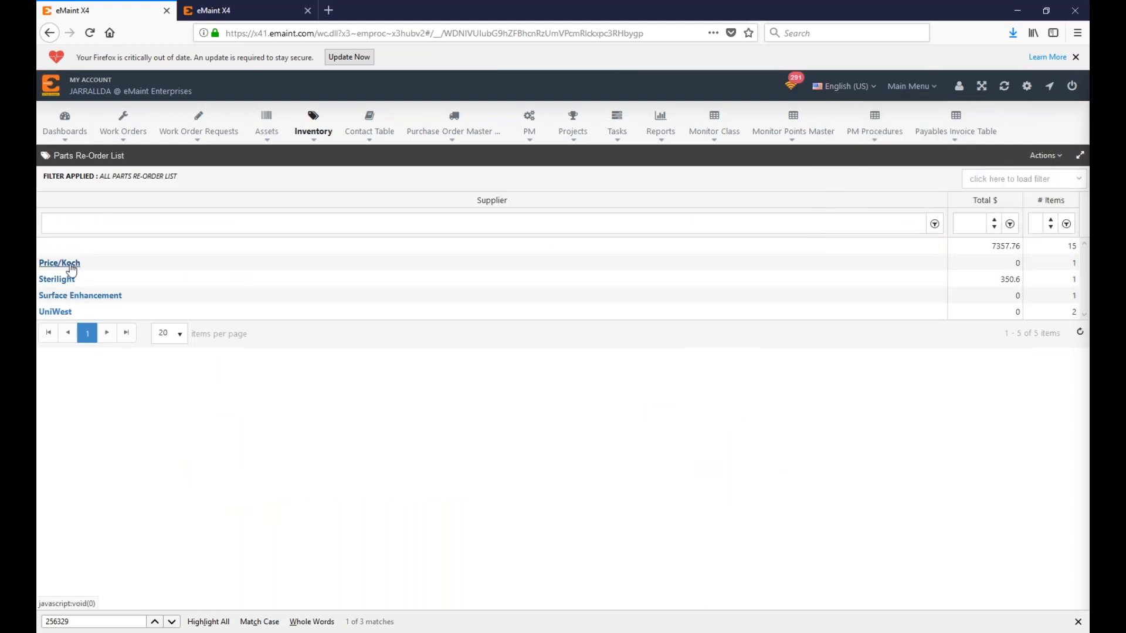
click(65, 279)
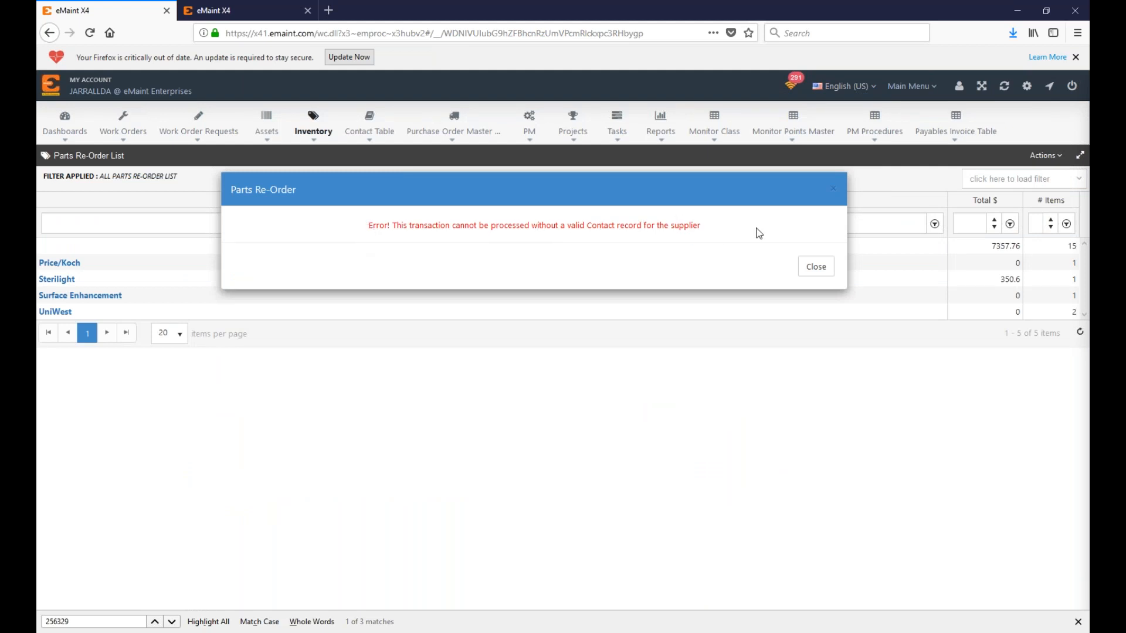
click(811, 273)
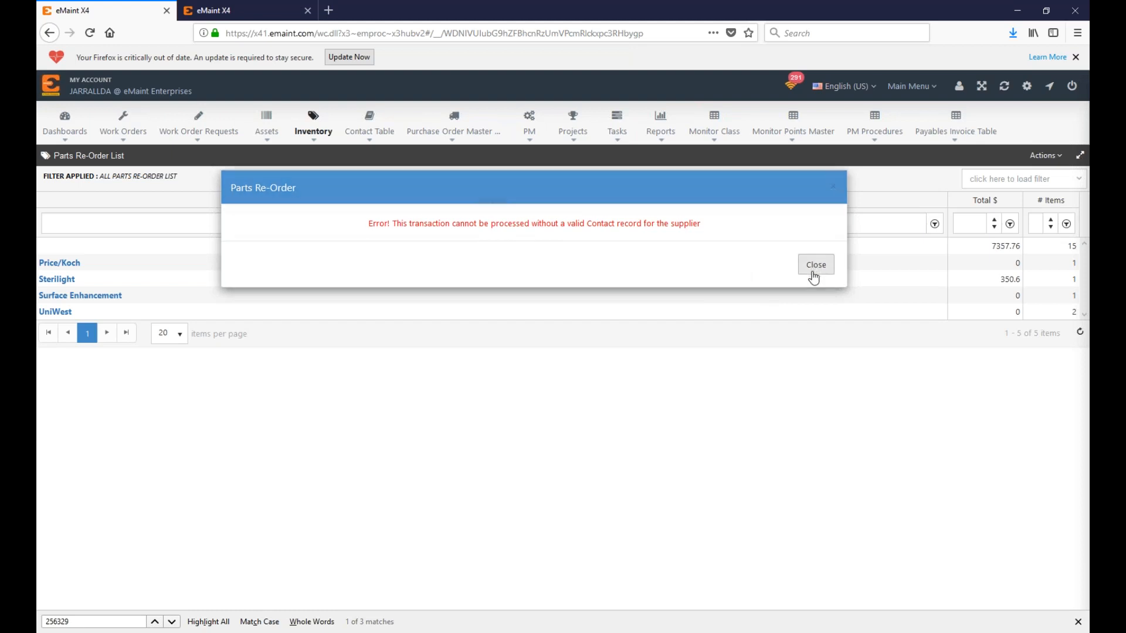
Step: Open Inventory in a new tab, attempt a Sterilight re-order, and dismiss its error
middle_click(310, 132)
click(173, 9)
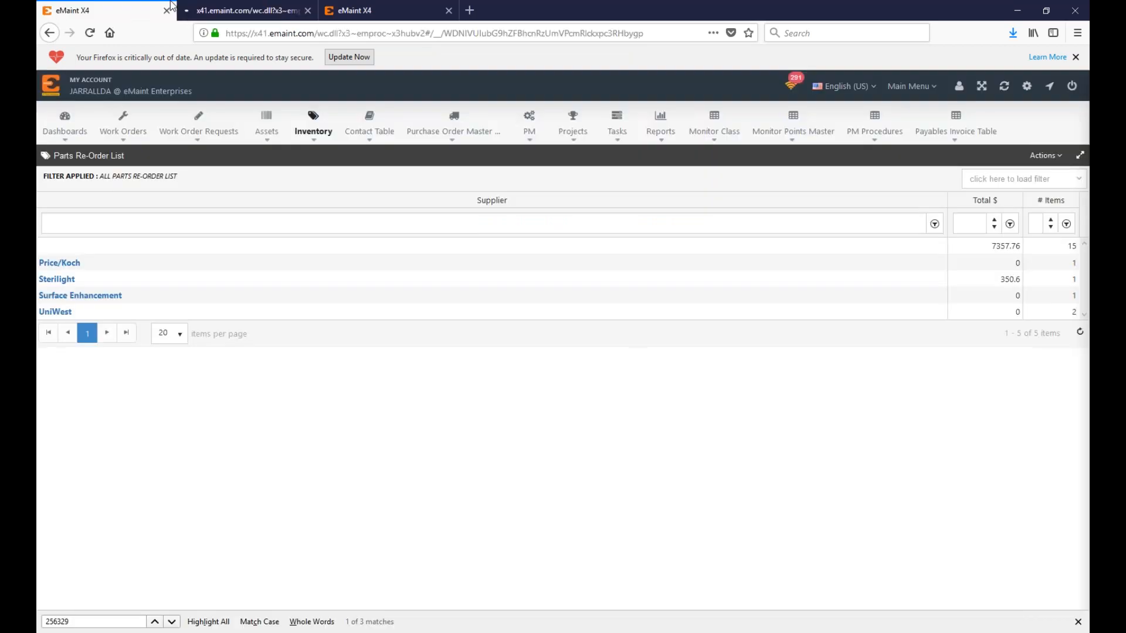
double_click(55, 281)
click(316, 276)
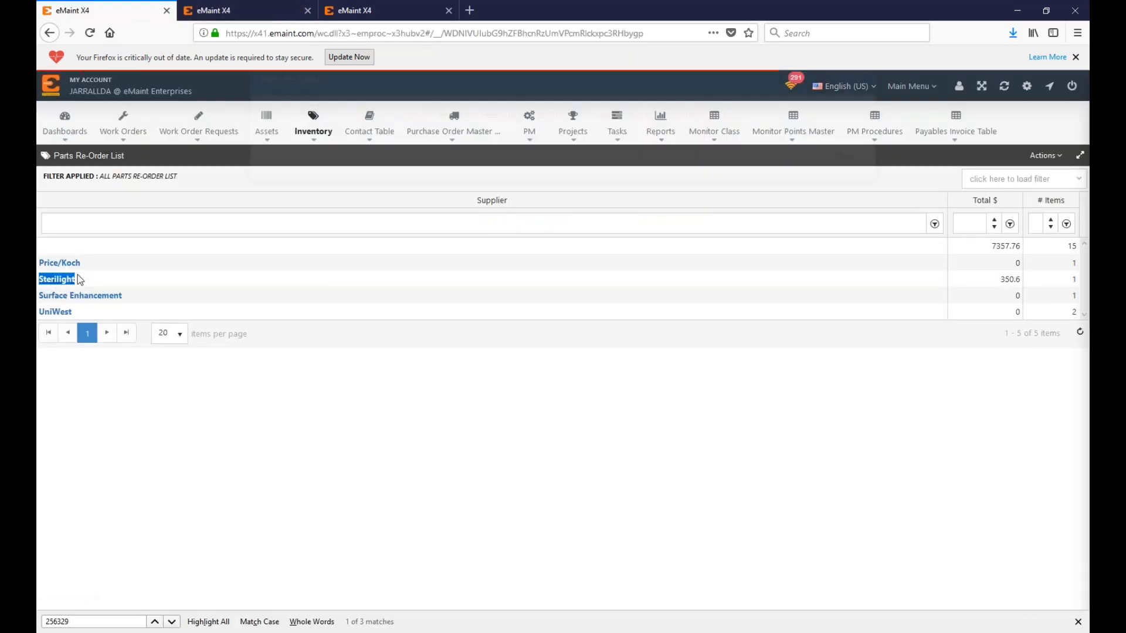
click(853, 183)
click(322, 7)
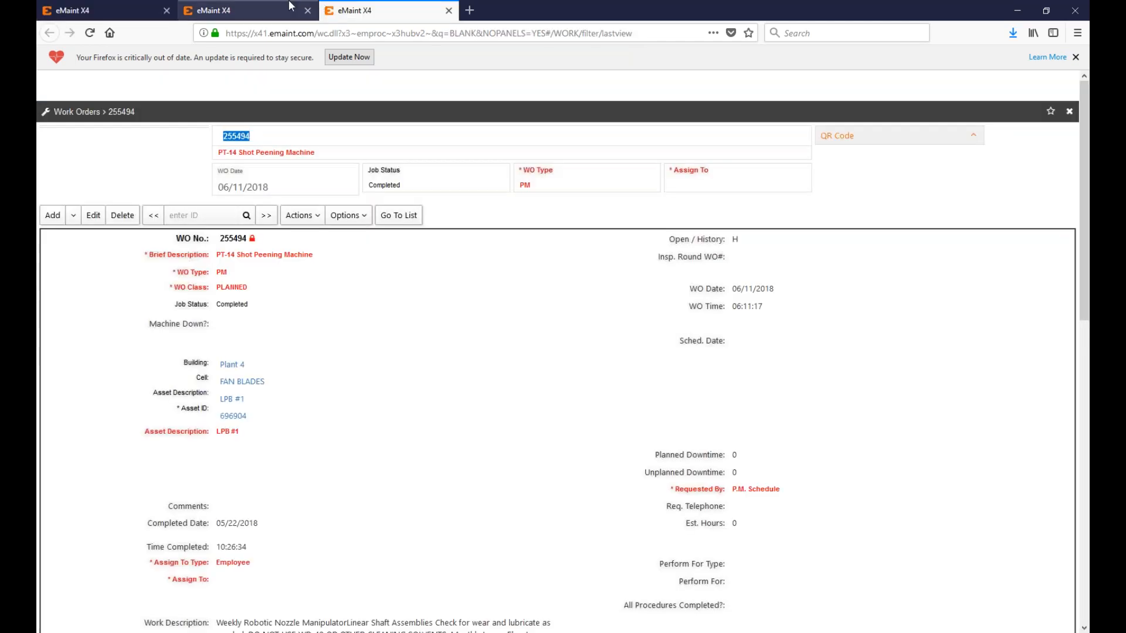
Step: Show the full inventory item list with the starred-items filter cleared
click(290, 6)
click(391, 211)
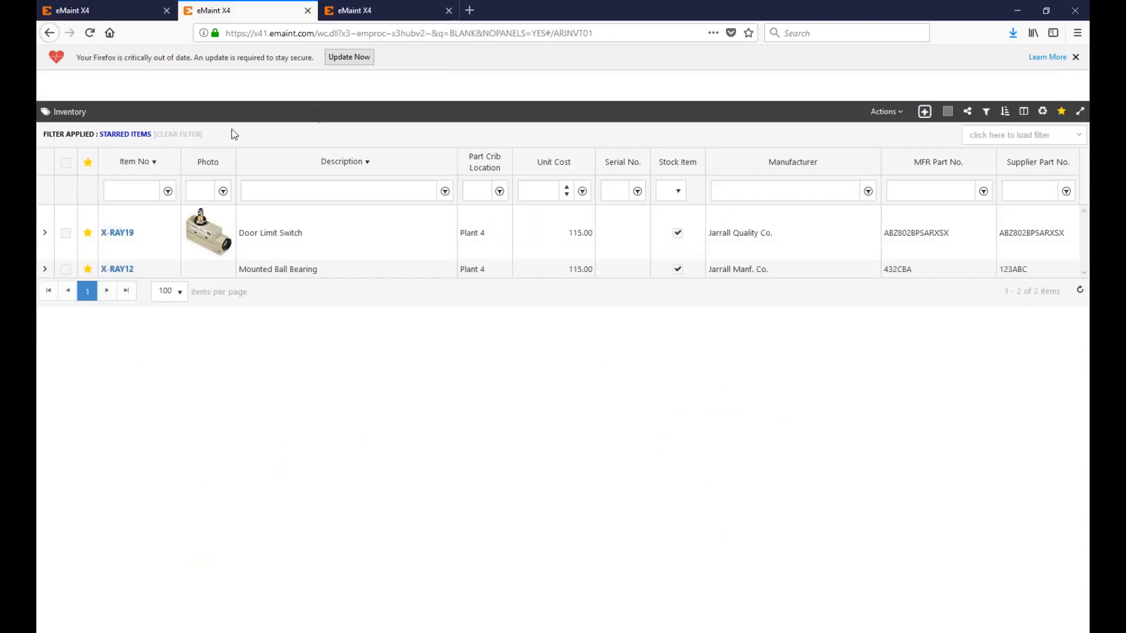
click(189, 134)
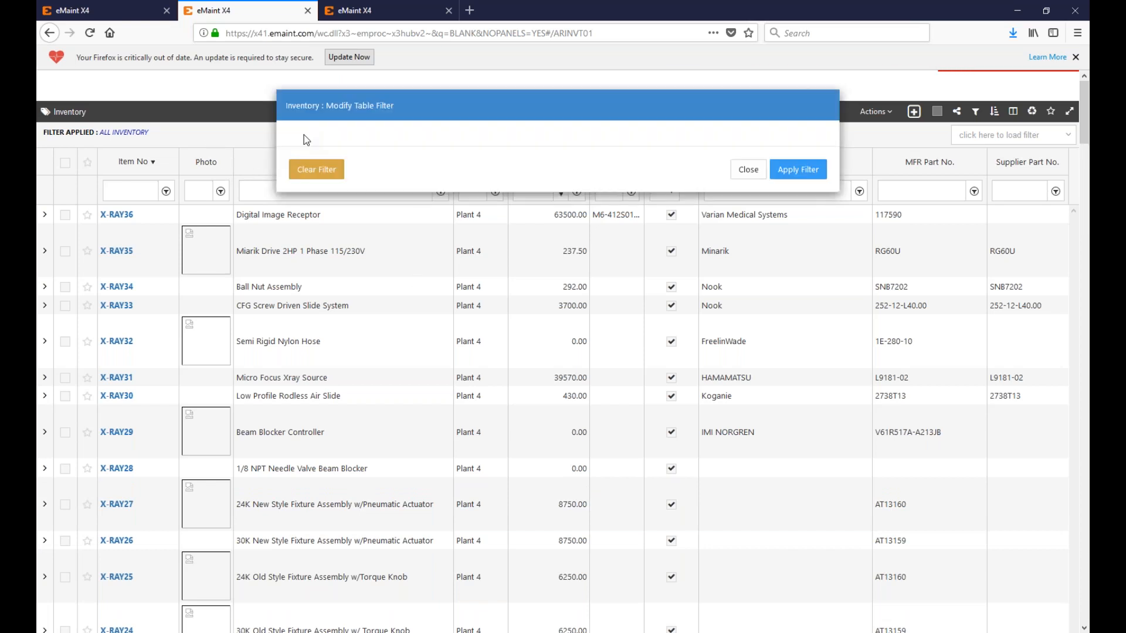
Step: Filter inventory to Default Supplier equal to Sterilight and open part PAA42
click(375, 177)
text(supplier)
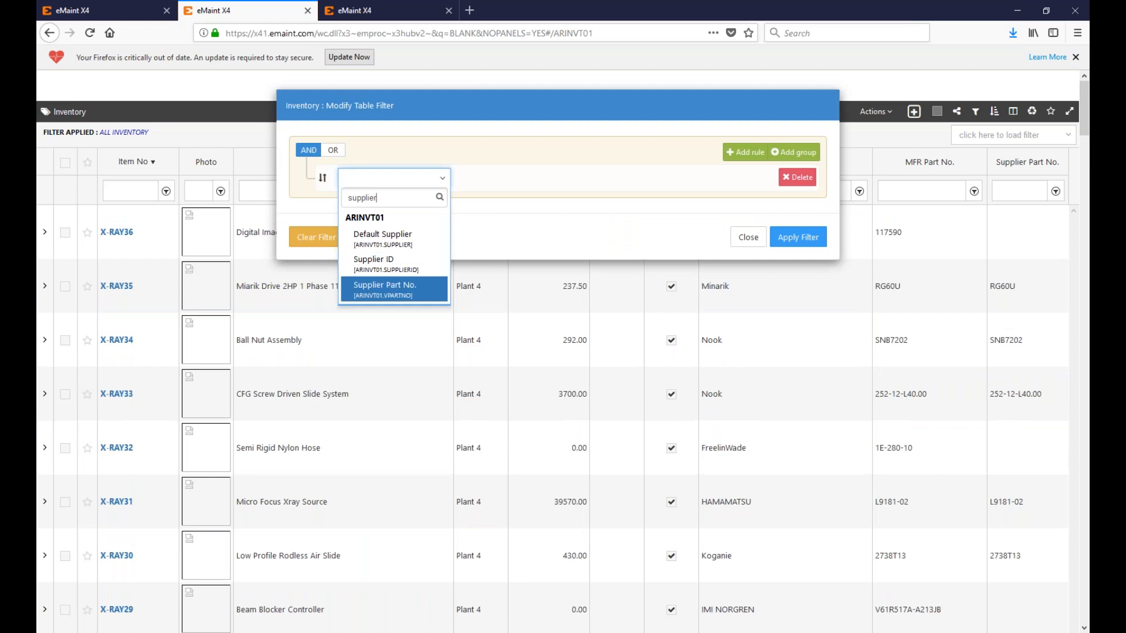
key(Up)
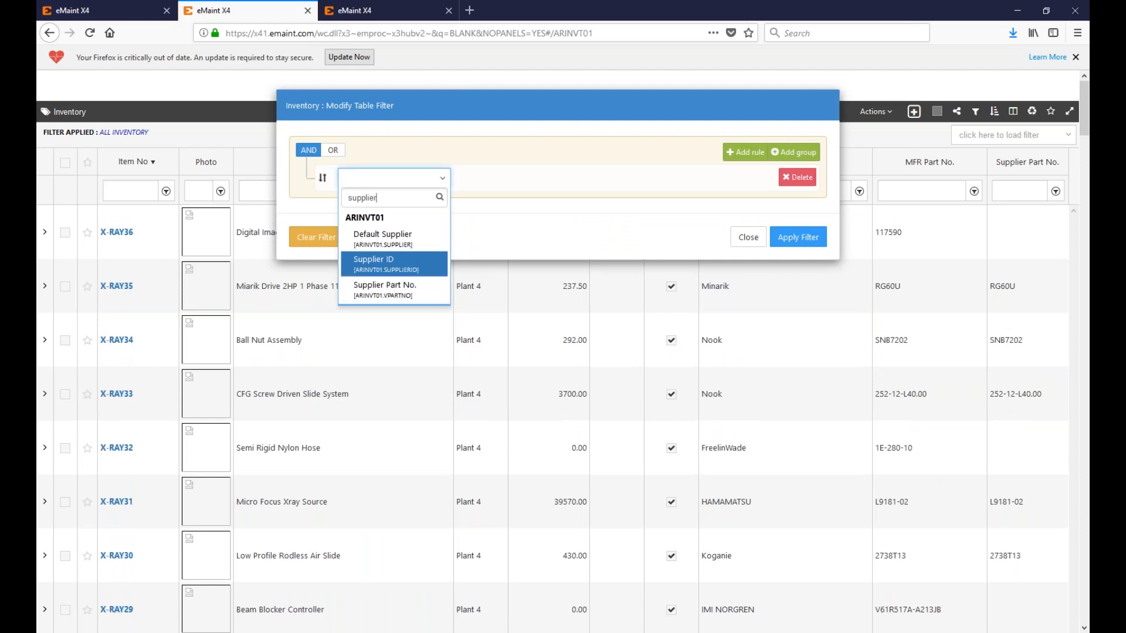
key(Up)
key(Return)
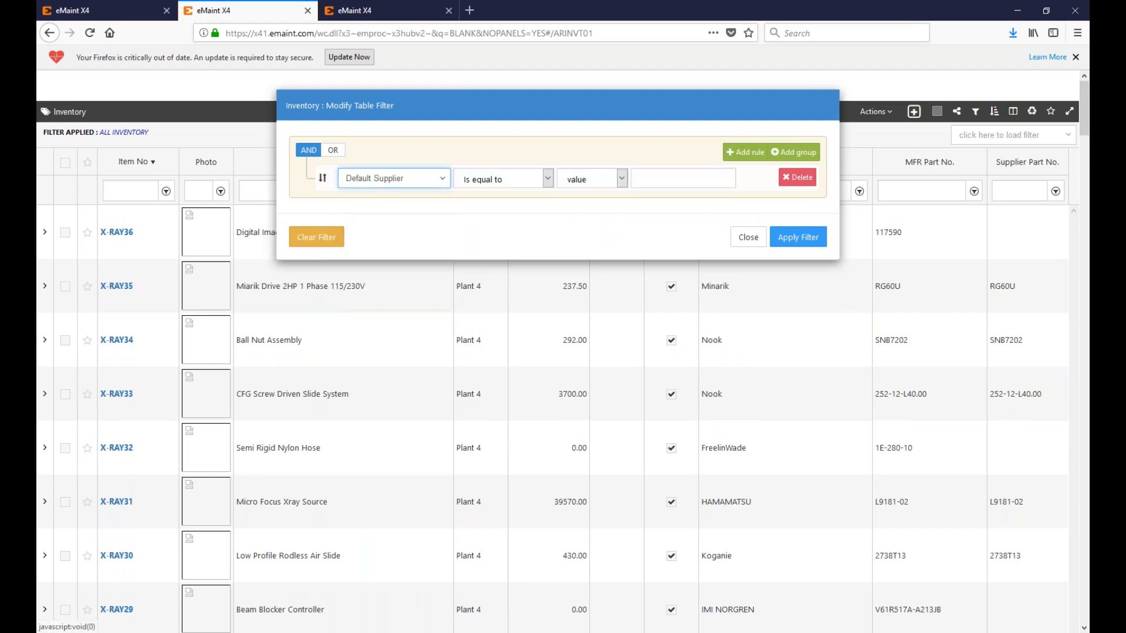
click(802, 242)
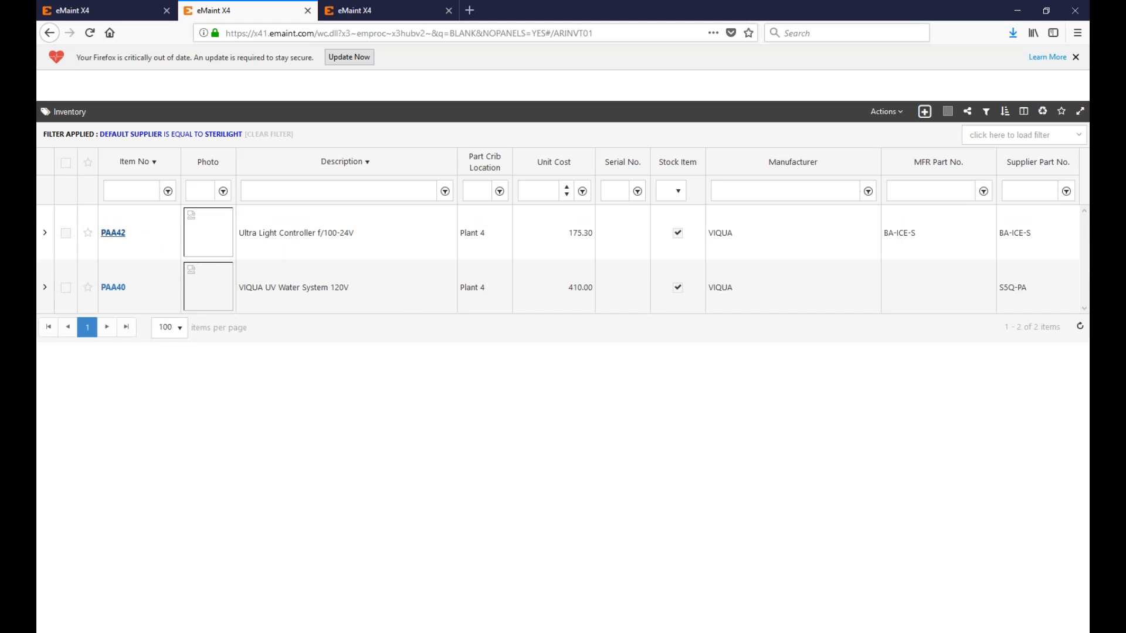
click(119, 233)
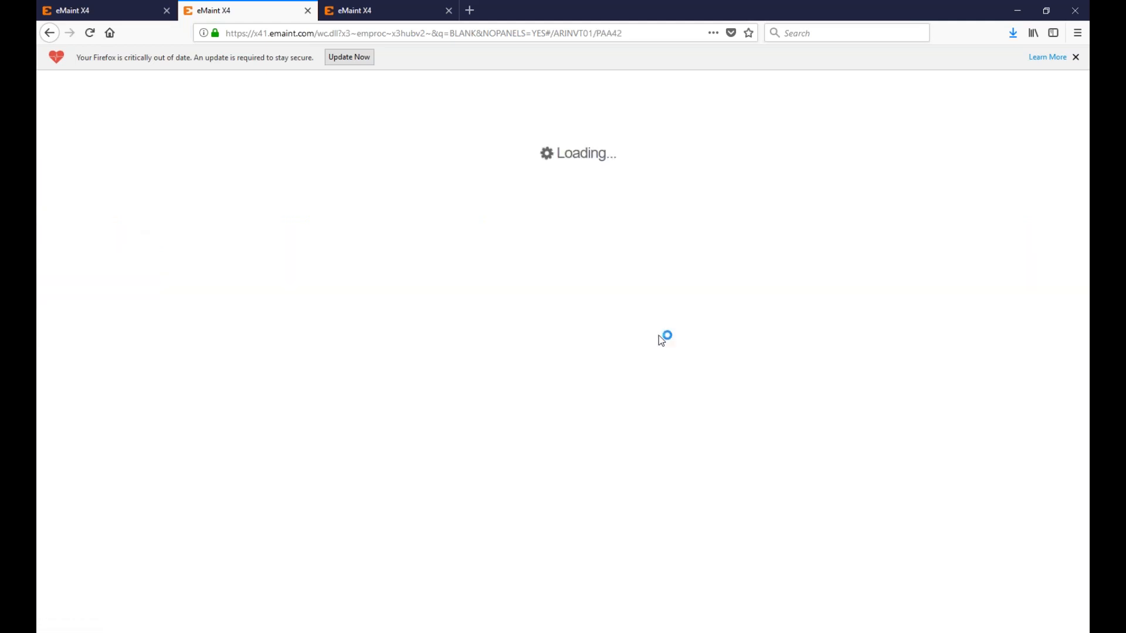
Step: Try starting a parts re-order for supplier Sterilight, then close the resulting error message
scroll(634, 413, down, 4)
scroll(240, 409, down, 3)
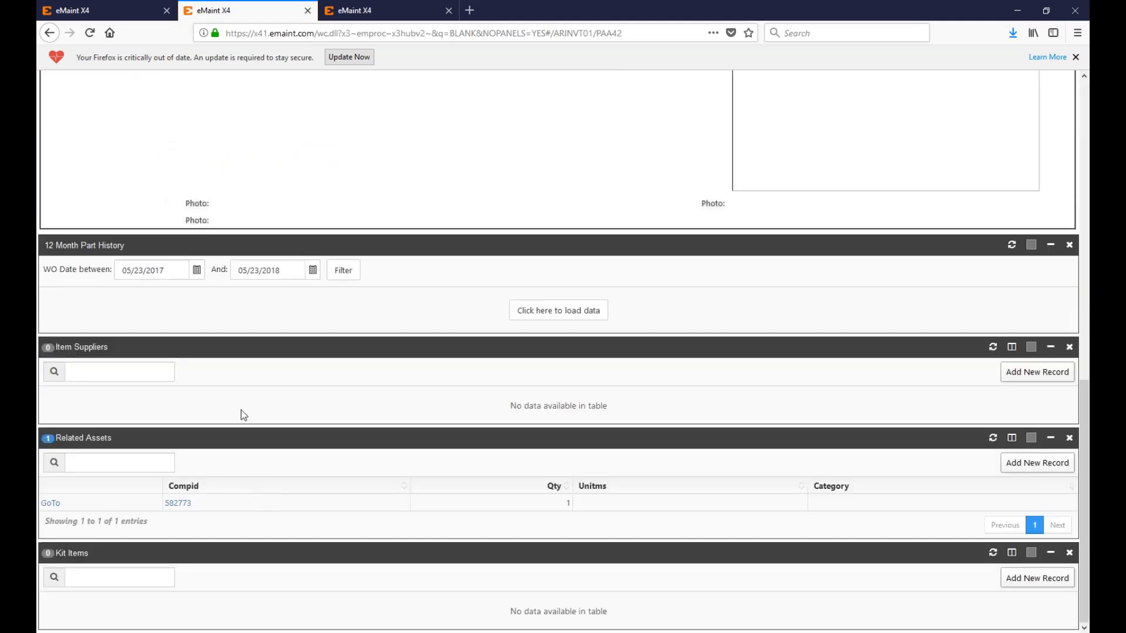
scroll(652, 385, up, 5)
scroll(665, 388, up, 4)
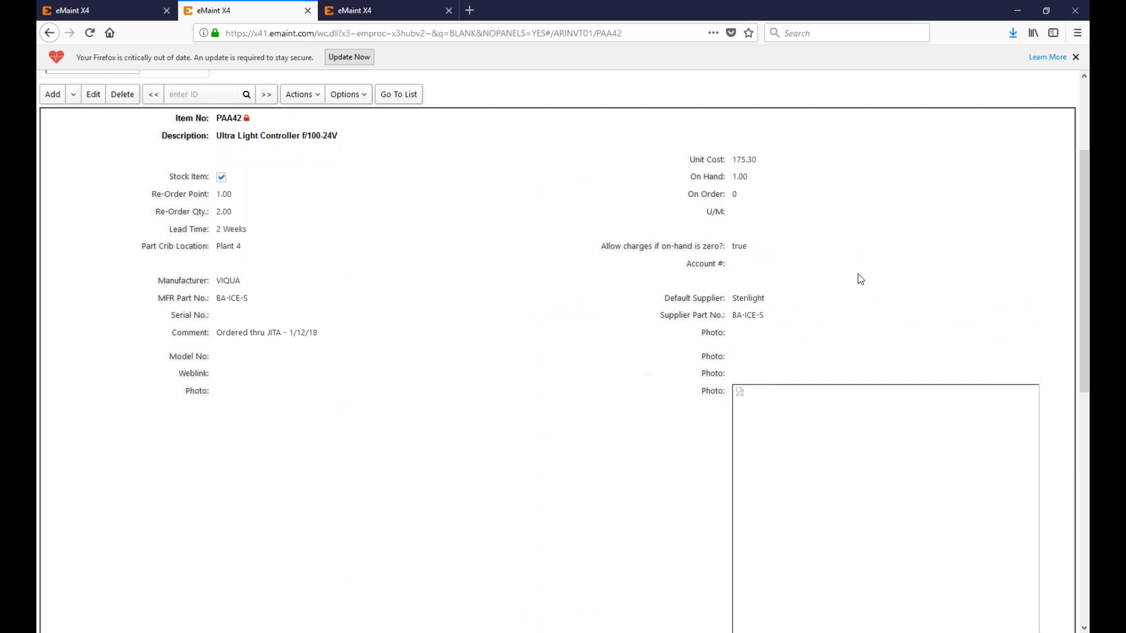
click(77, 10)
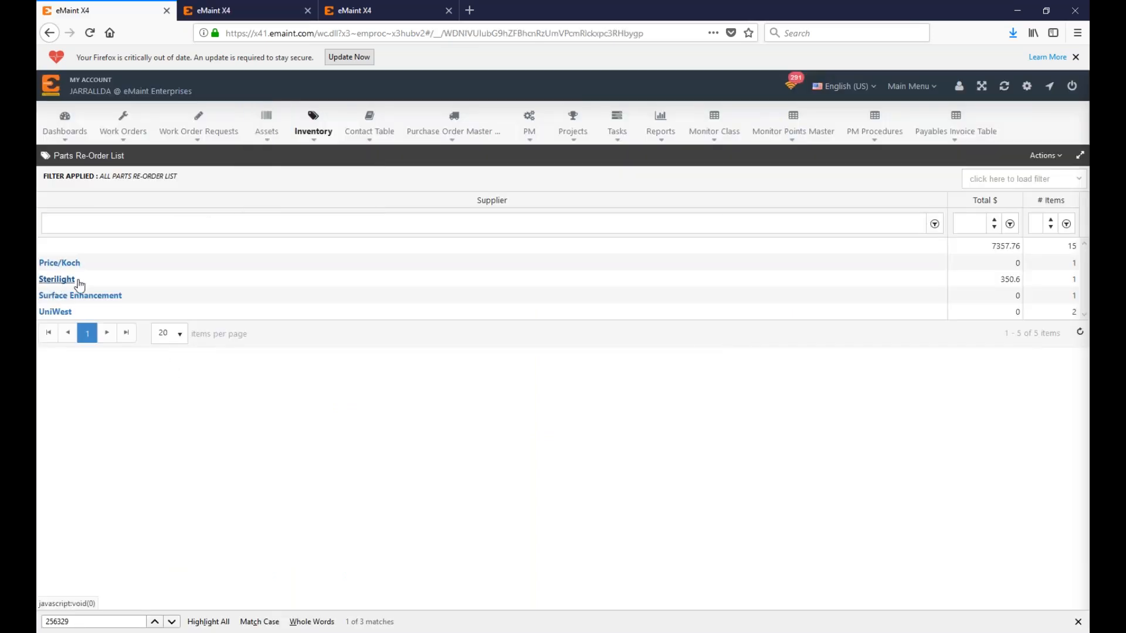
click(57, 279)
drag(397, 143, 738, 170)
click(844, 183)
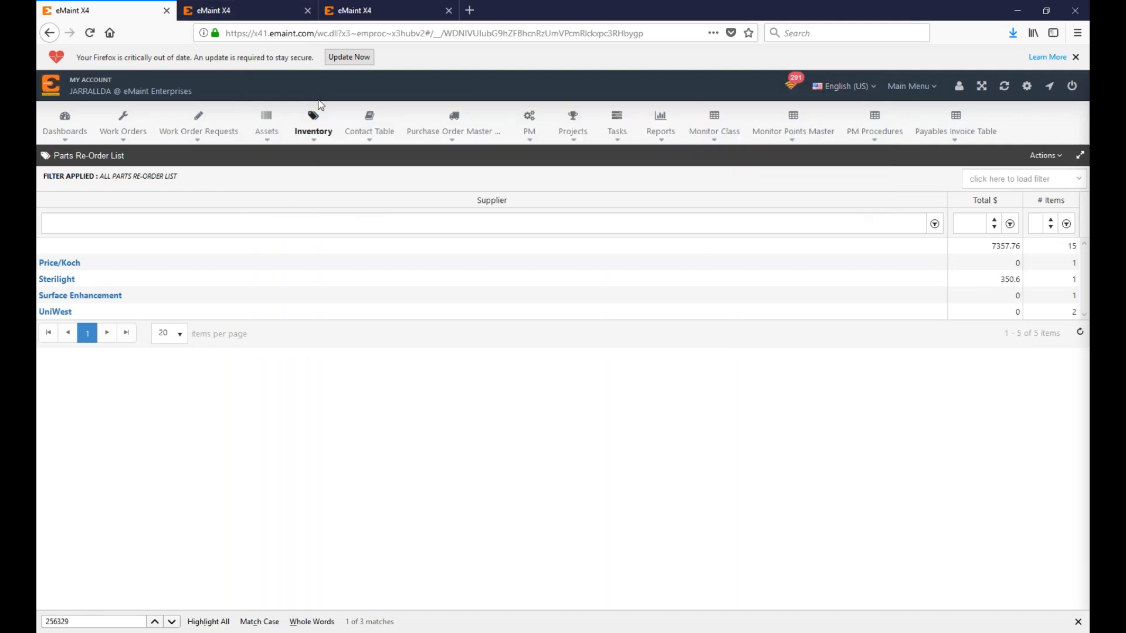
Step: Add a new Items By Supplier record on part PAA42's details
click(254, 10)
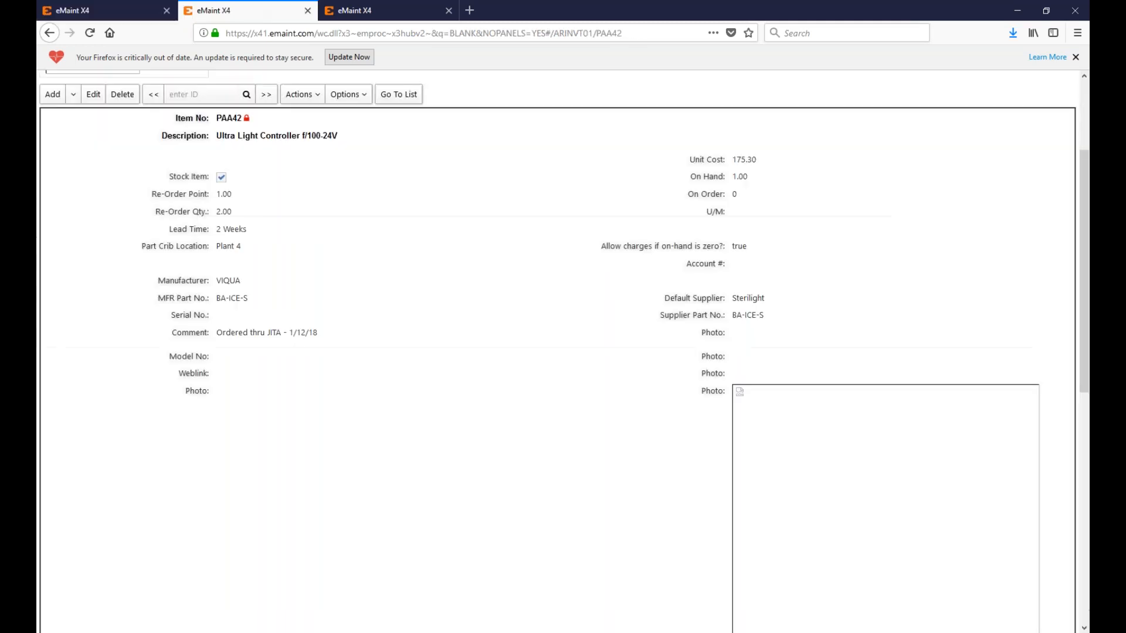
scroll(252, 369, up, 2)
scroll(252, 369, down, 5)
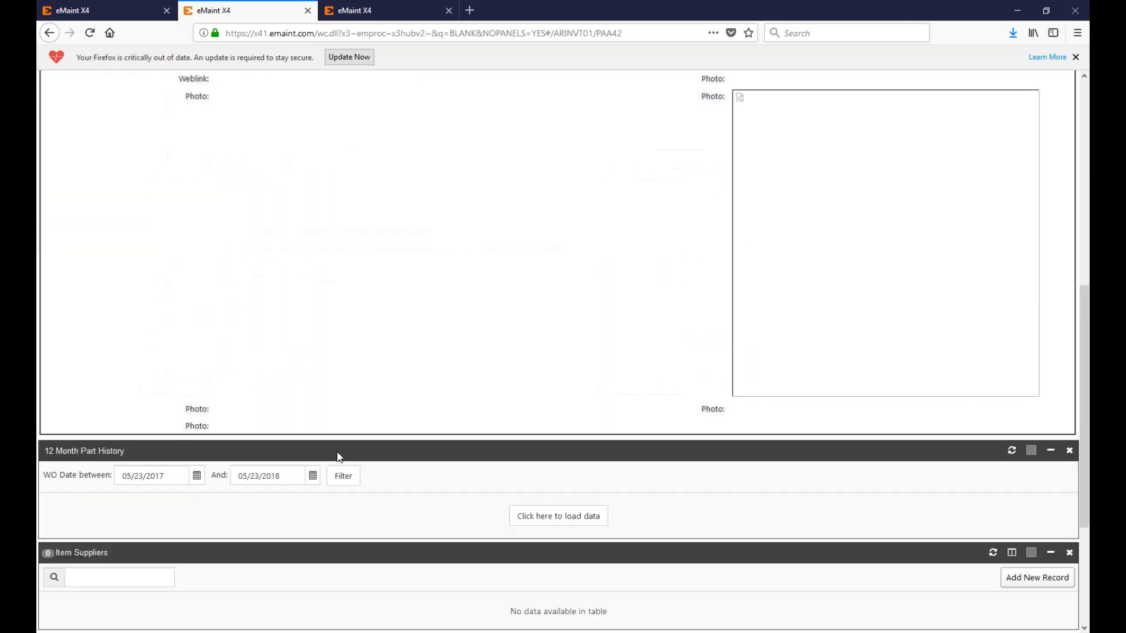
click(1039, 378)
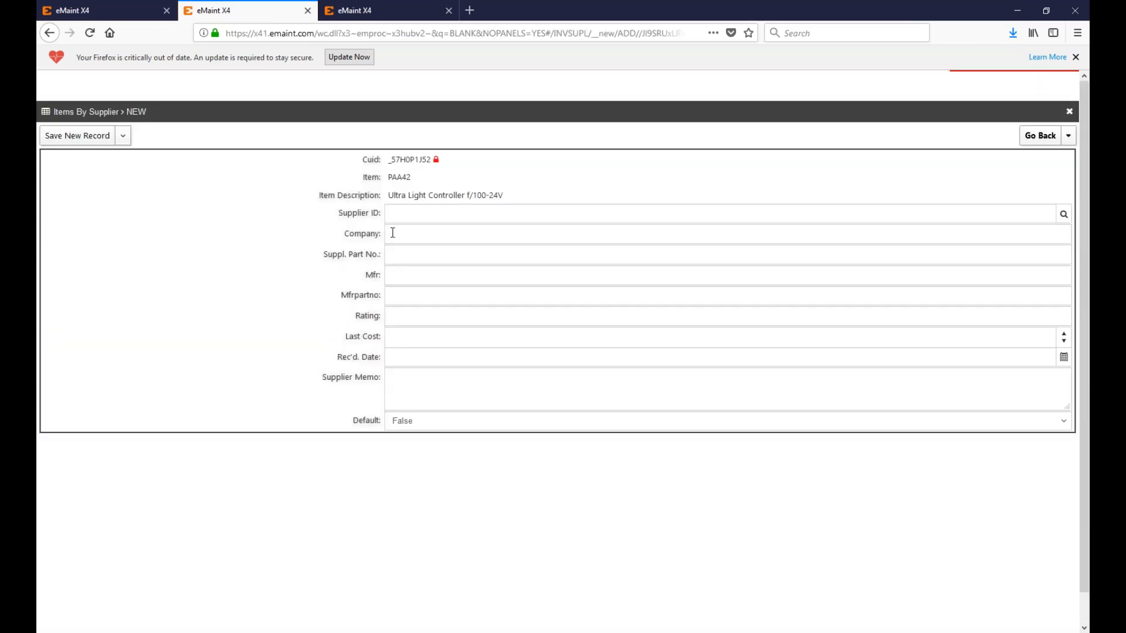
Step: Return to the Parts Re-Order List: five suppliers totaling 7357.76 across 15 items
click(148, 7)
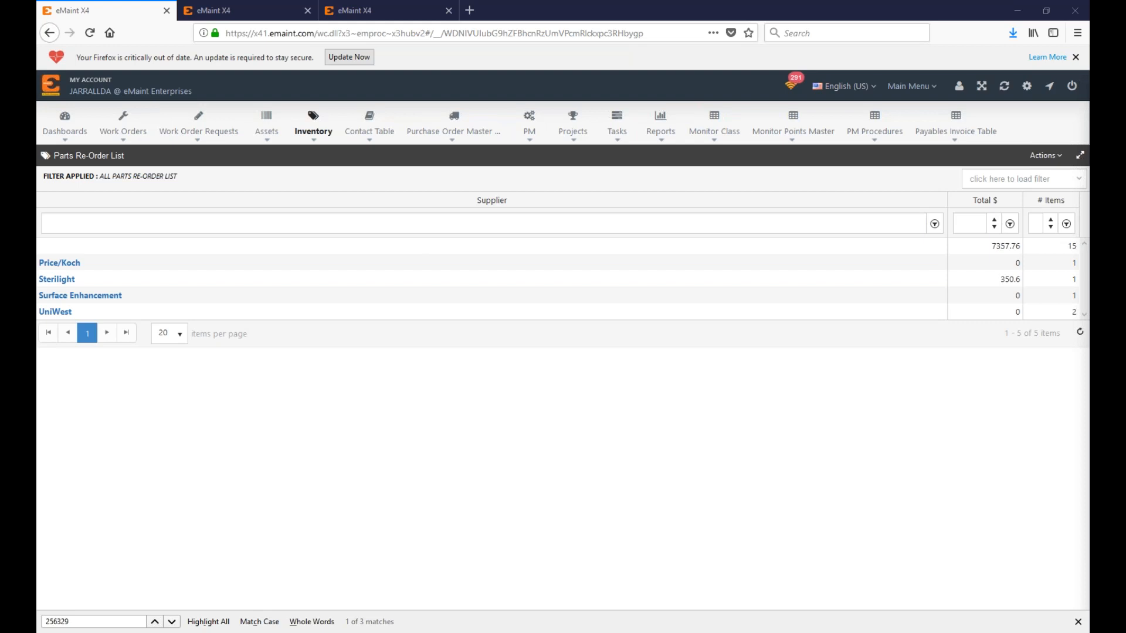
Step: Go through Work Order Requests and Work Orders to the Purchase Order Master File list
click(200, 132)
mouse_move(124, 136)
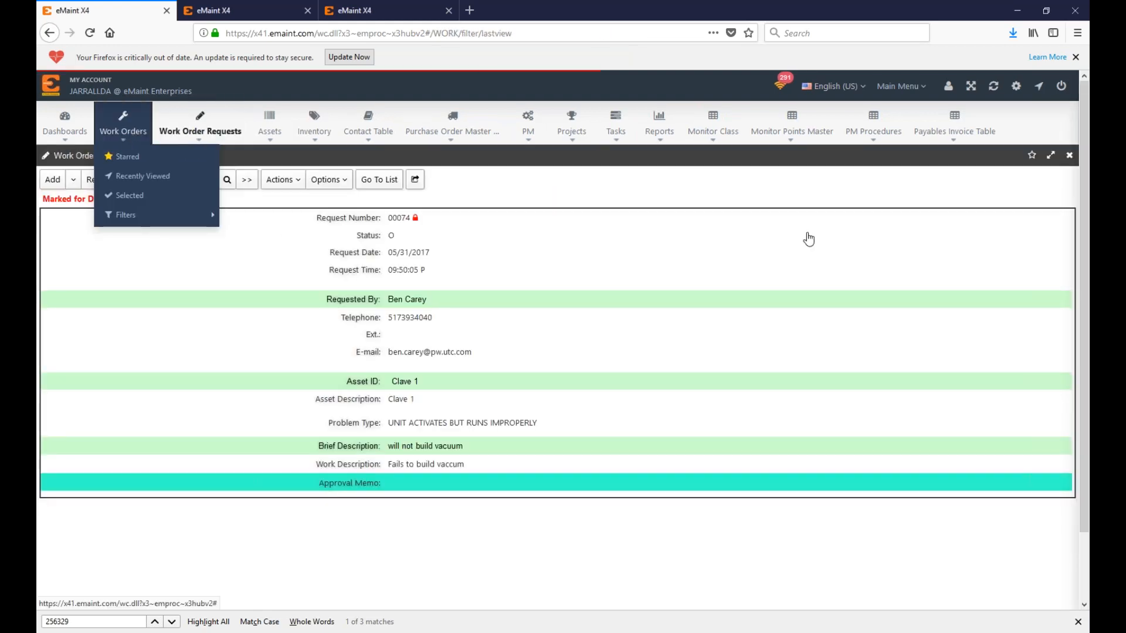
click(124, 131)
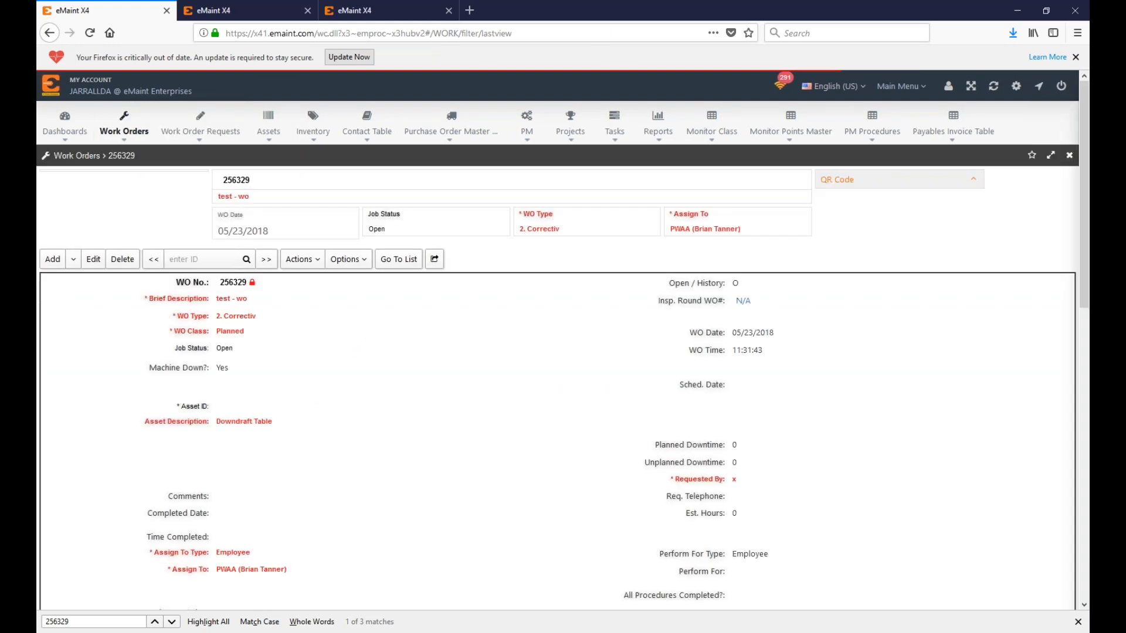
click(302, 259)
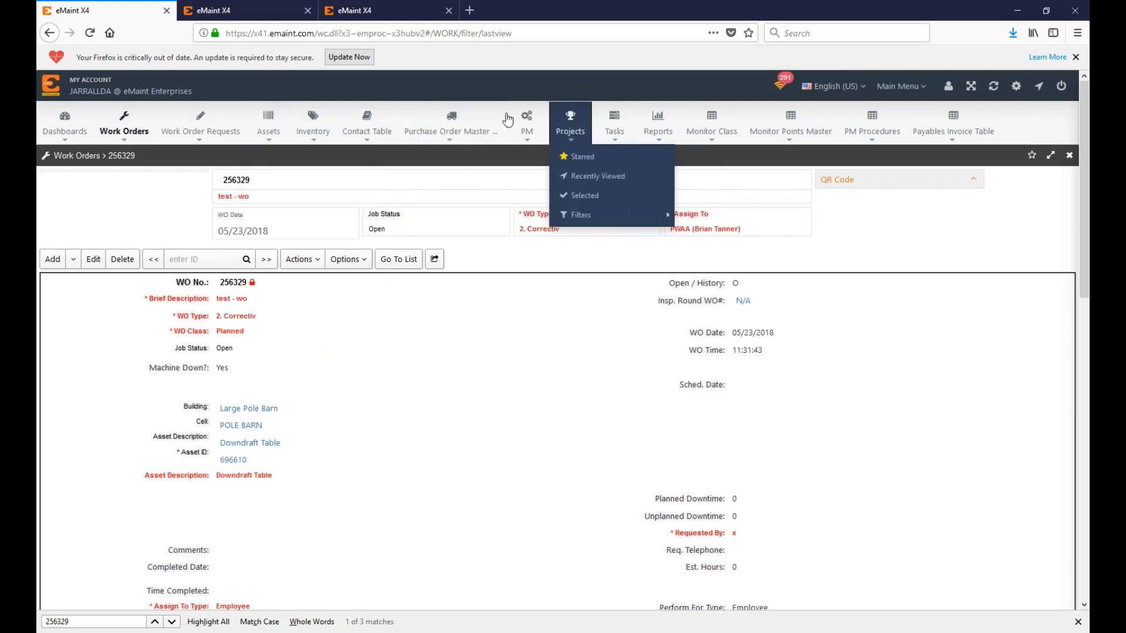
click(450, 127)
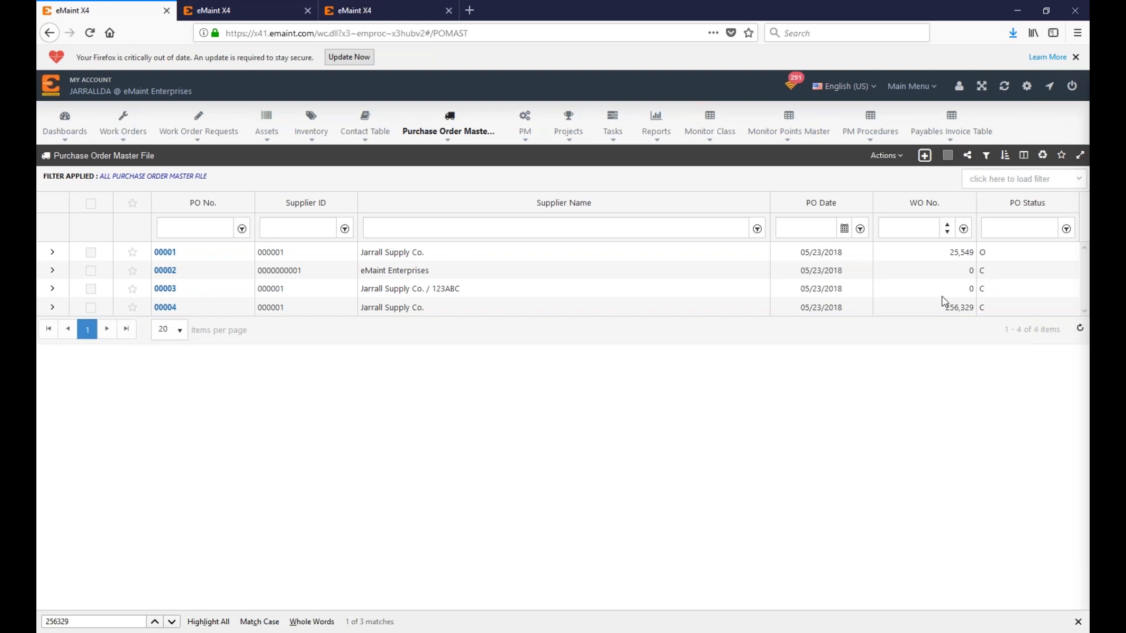
Step: Open purchase order 00004 from Jarrall Supply Co
click(159, 308)
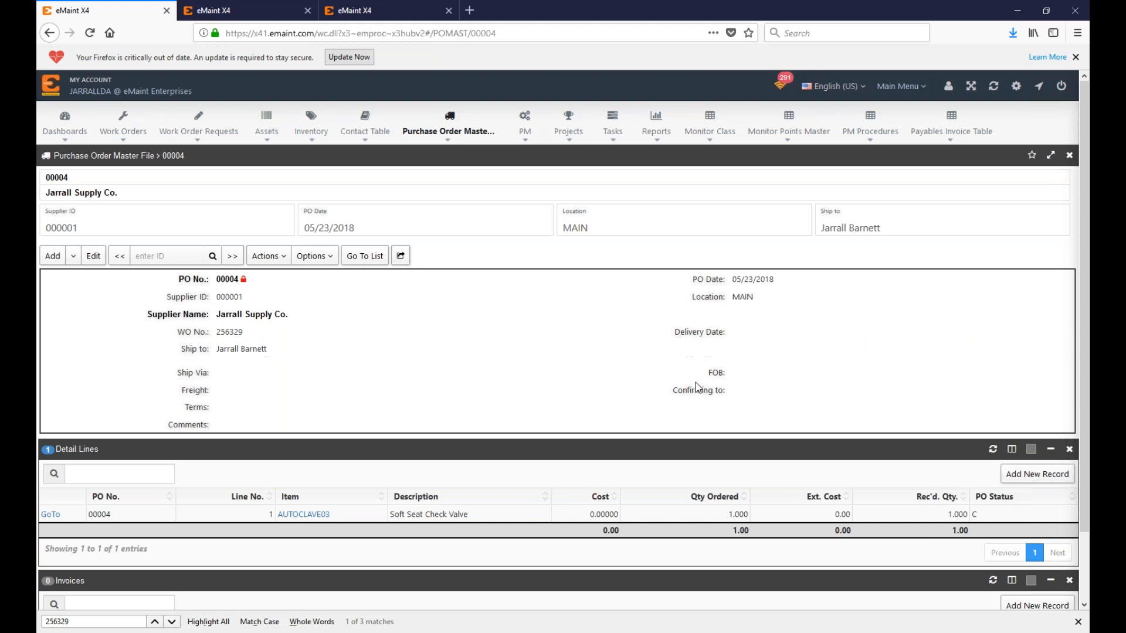
drag(722, 393, 713, 391)
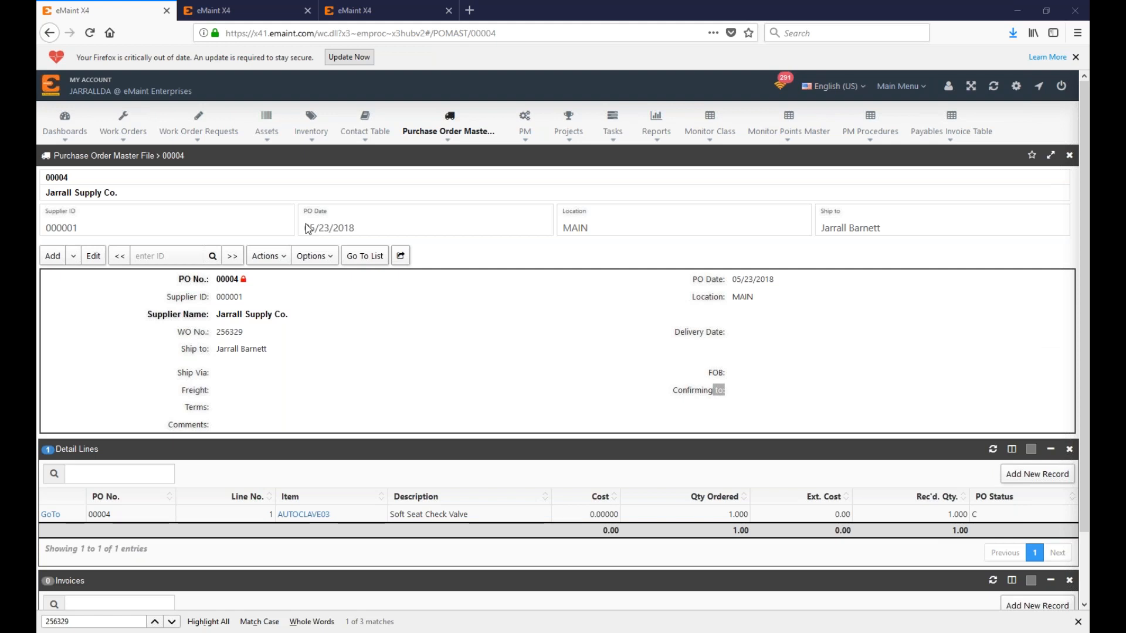
click(265, 256)
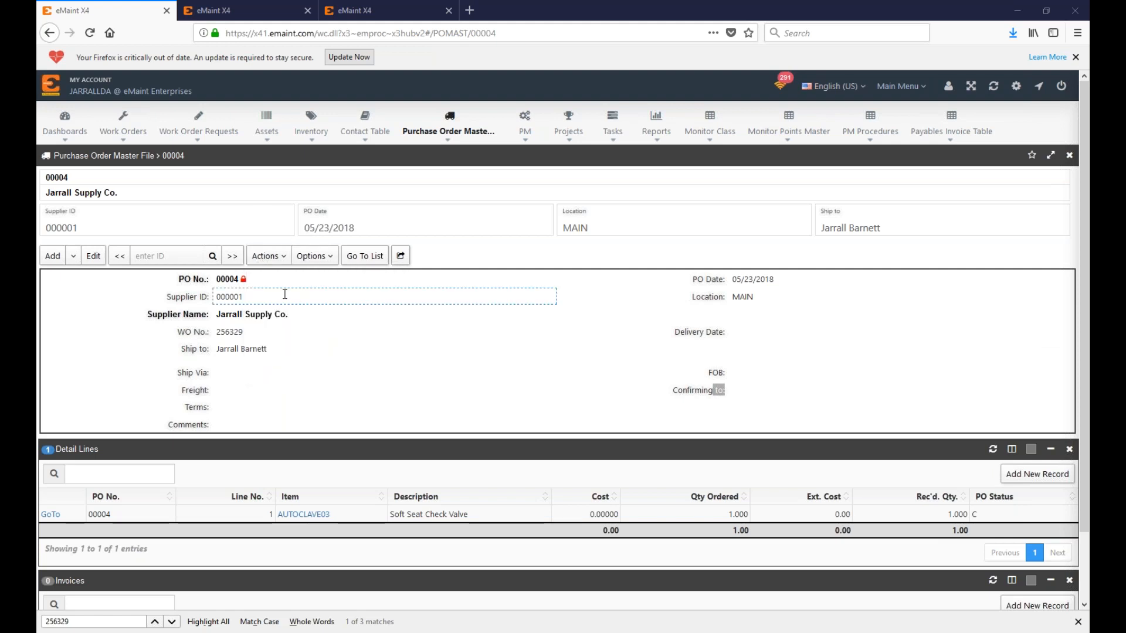
click(267, 256)
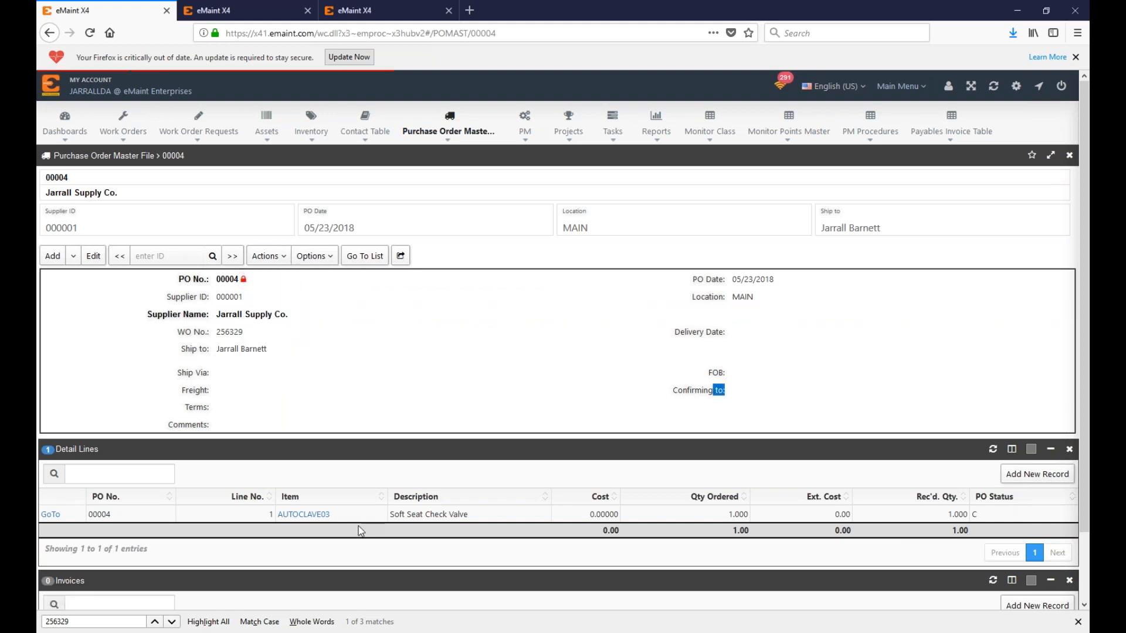
Step: Add two test recipient addresses to the email's To field, then cancel without sending
click(649, 171)
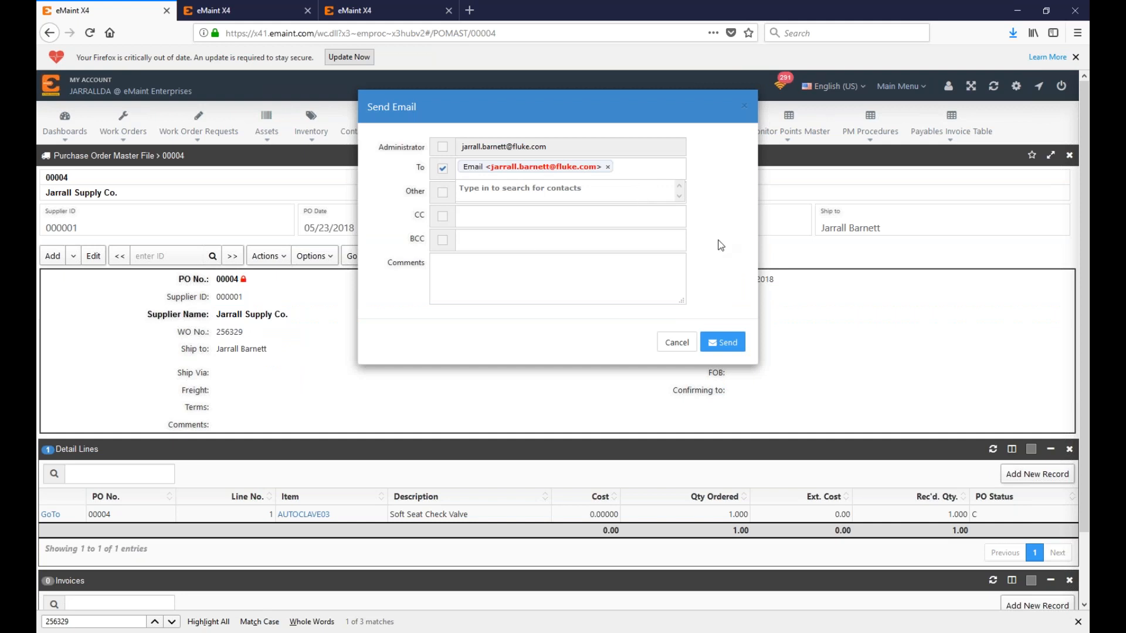
text(test@gmail.com)
key(Return)
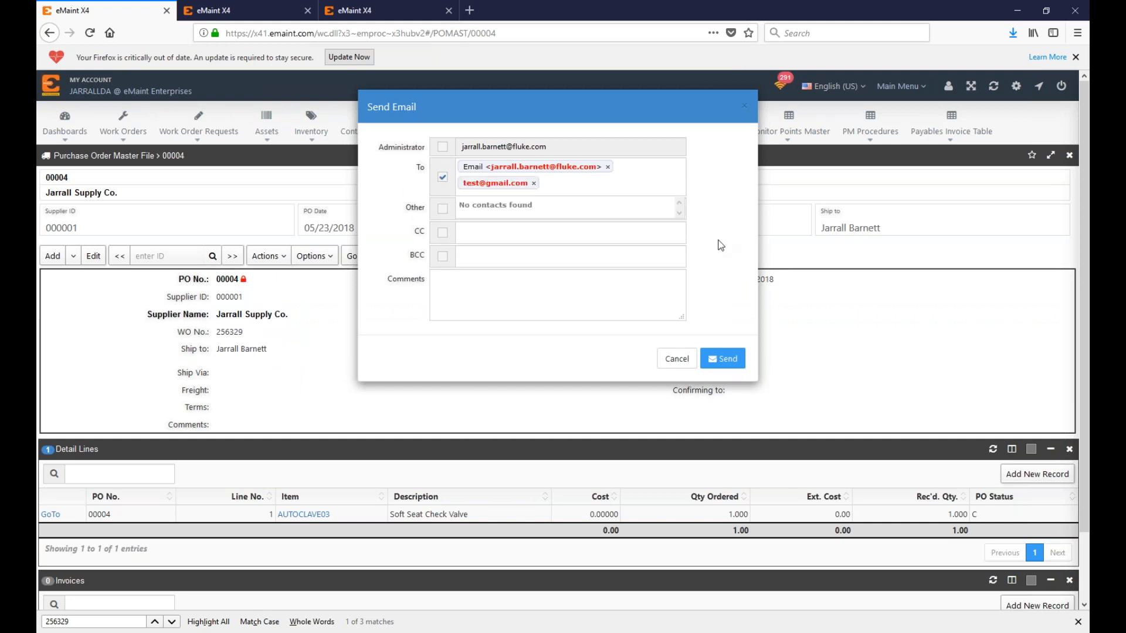
text(test2@gmail.com)
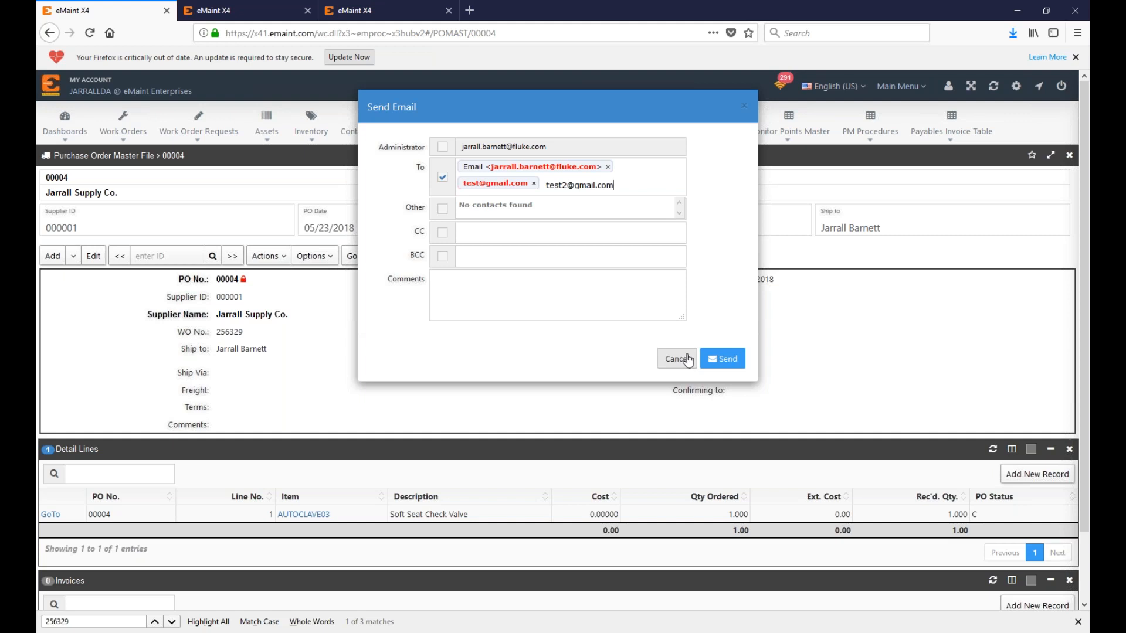
click(688, 363)
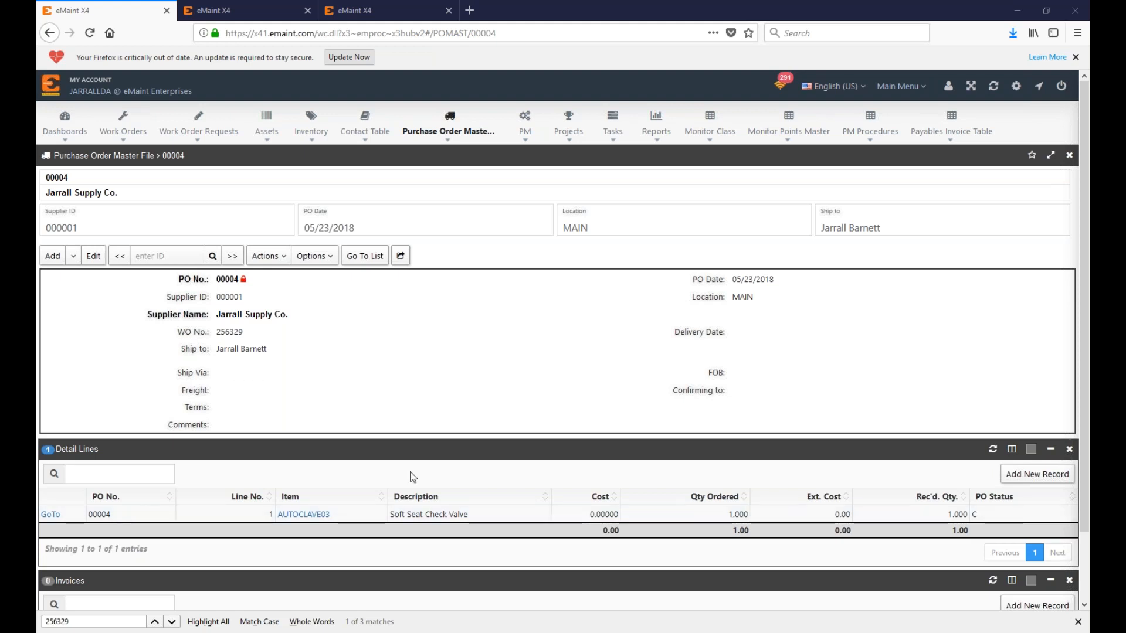
Step: Look through the administration options and account shortcut tiles, then dismiss them
click(900, 86)
mouse_move(862, 103)
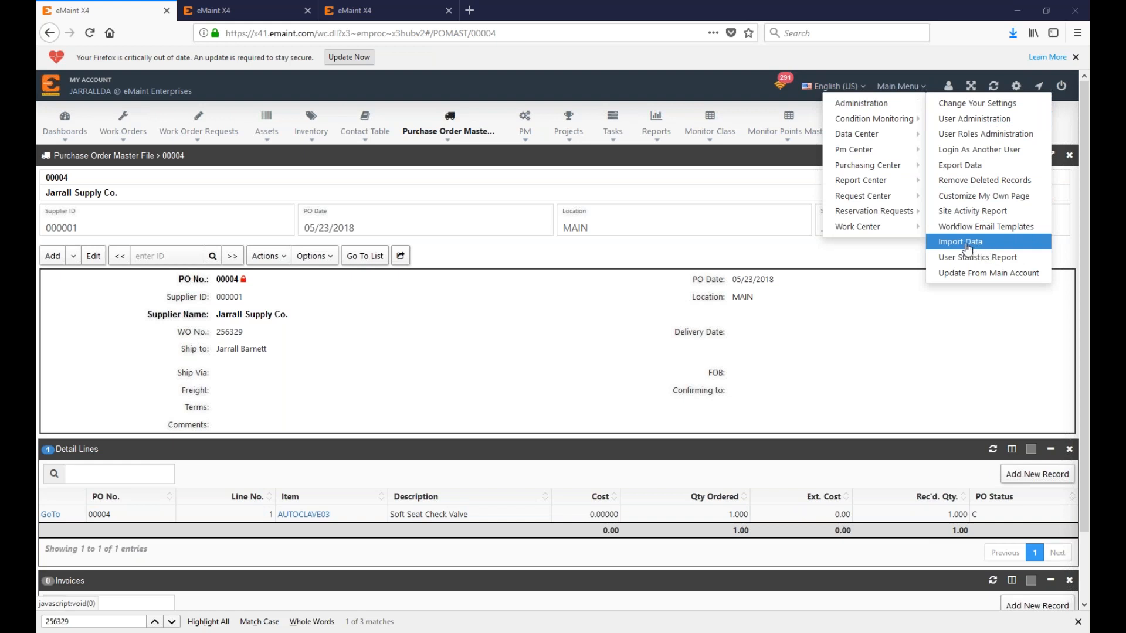
click(965, 245)
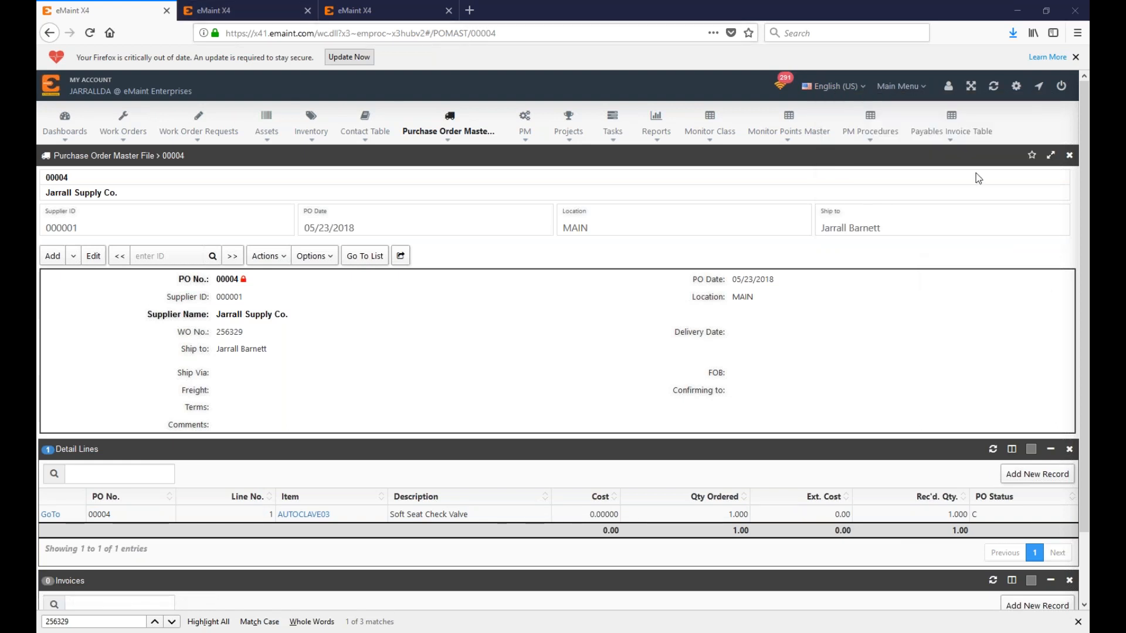
click(949, 86)
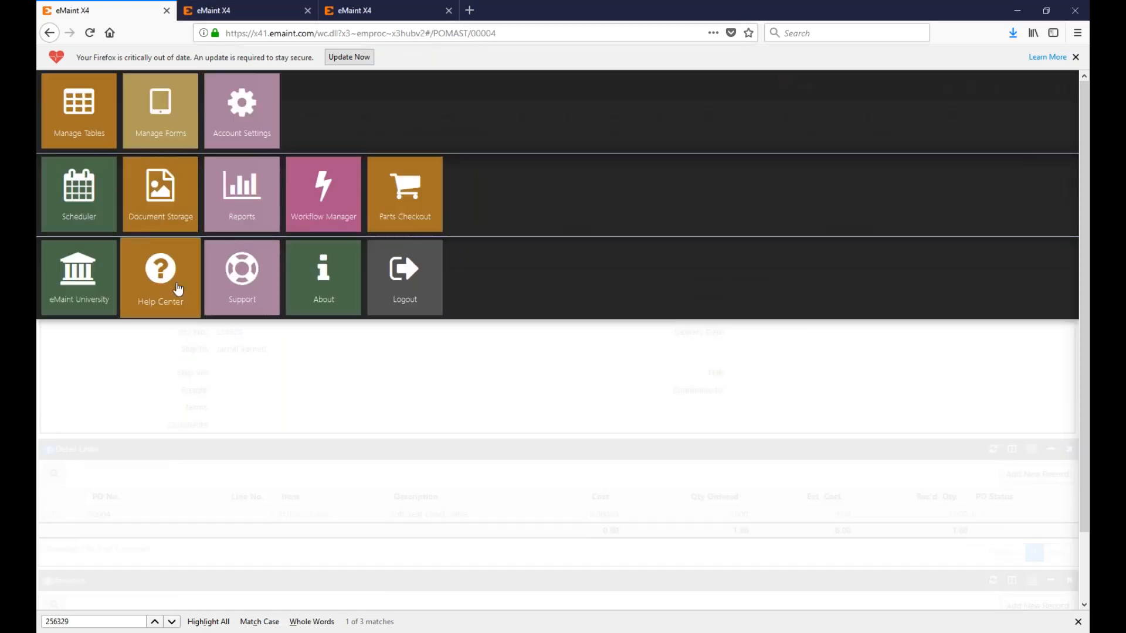
click(382, 447)
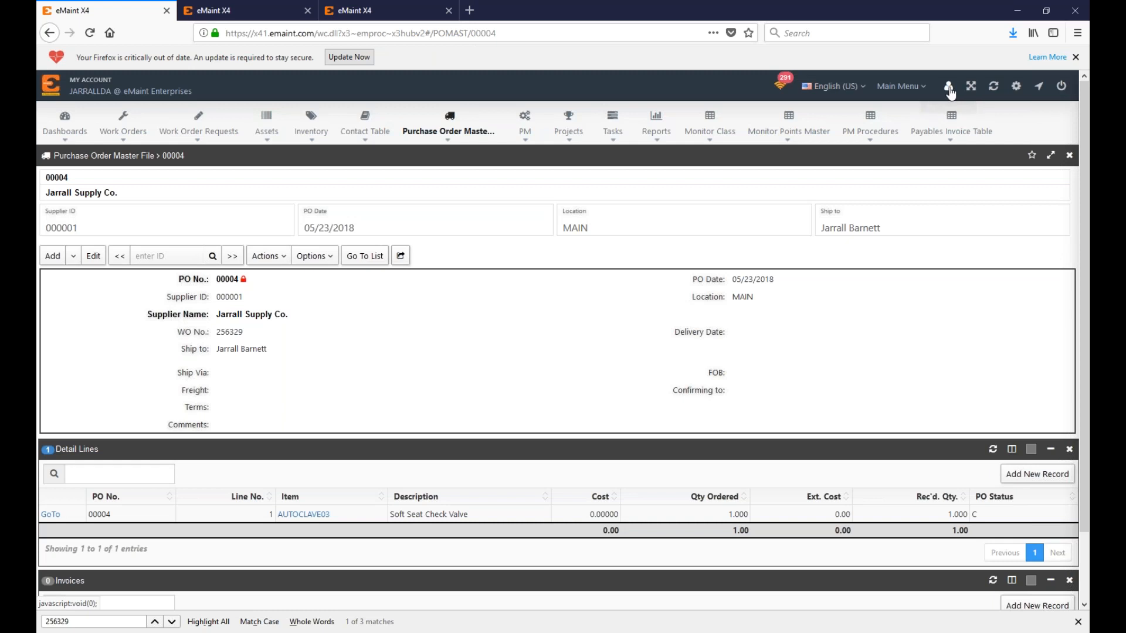
click(948, 89)
click(943, 372)
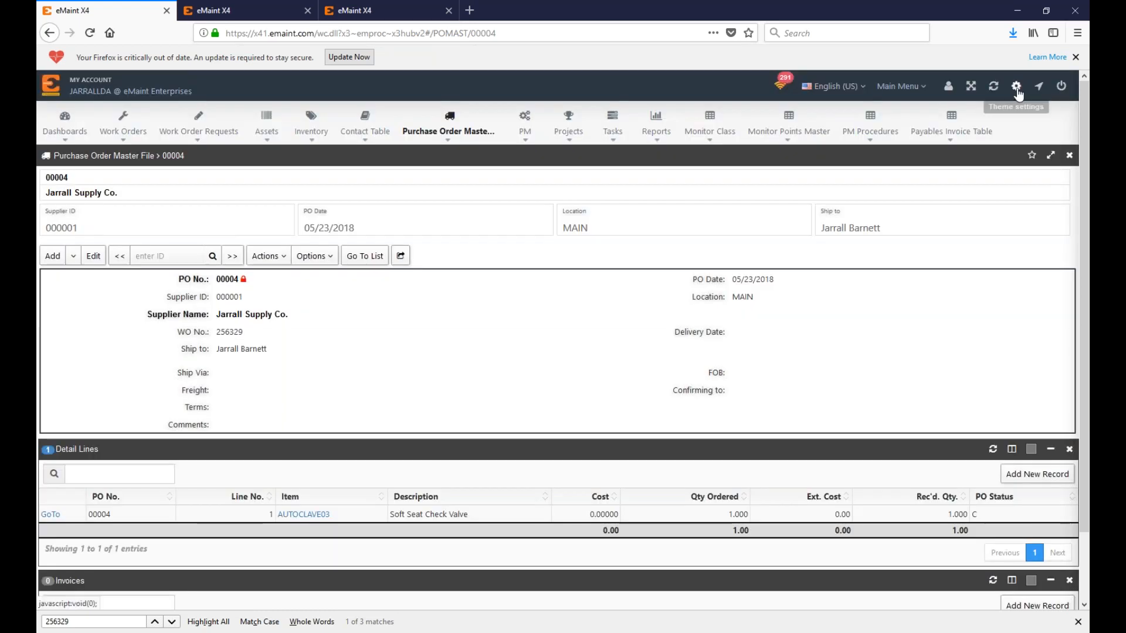
Step: Turn off Menu On Top for a side menu, then open the Help Center
click(1017, 91)
click(1007, 154)
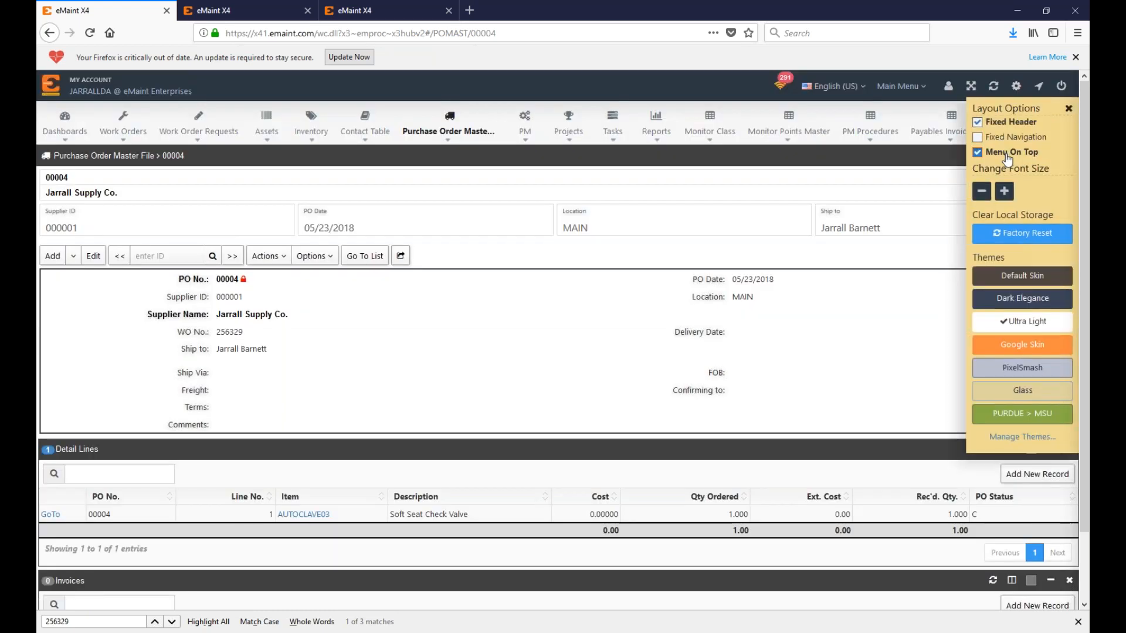
mouse_move(81, 145)
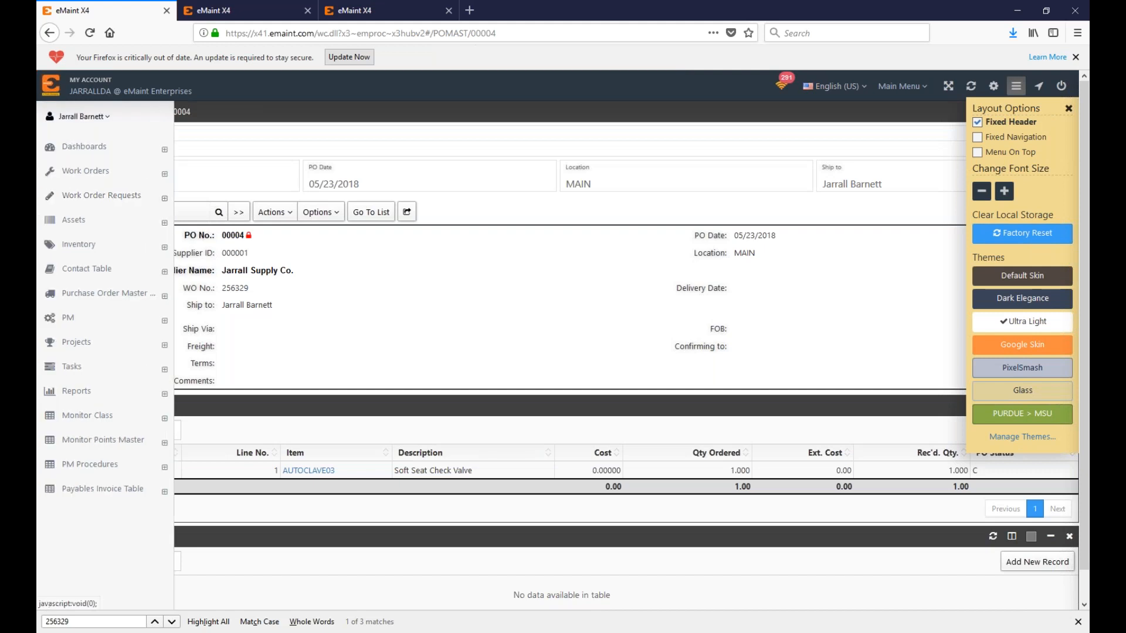
click(71, 121)
click(160, 276)
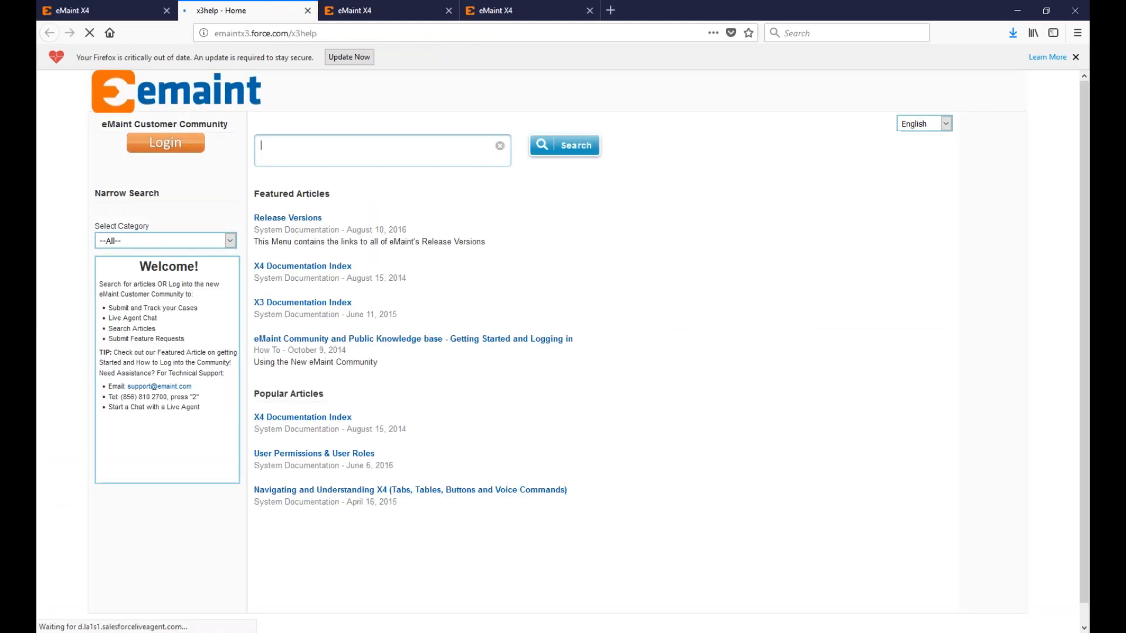
Step: Search help for 'Import', read the Data Import tool article, then close its tab
text(Import)
key(Return)
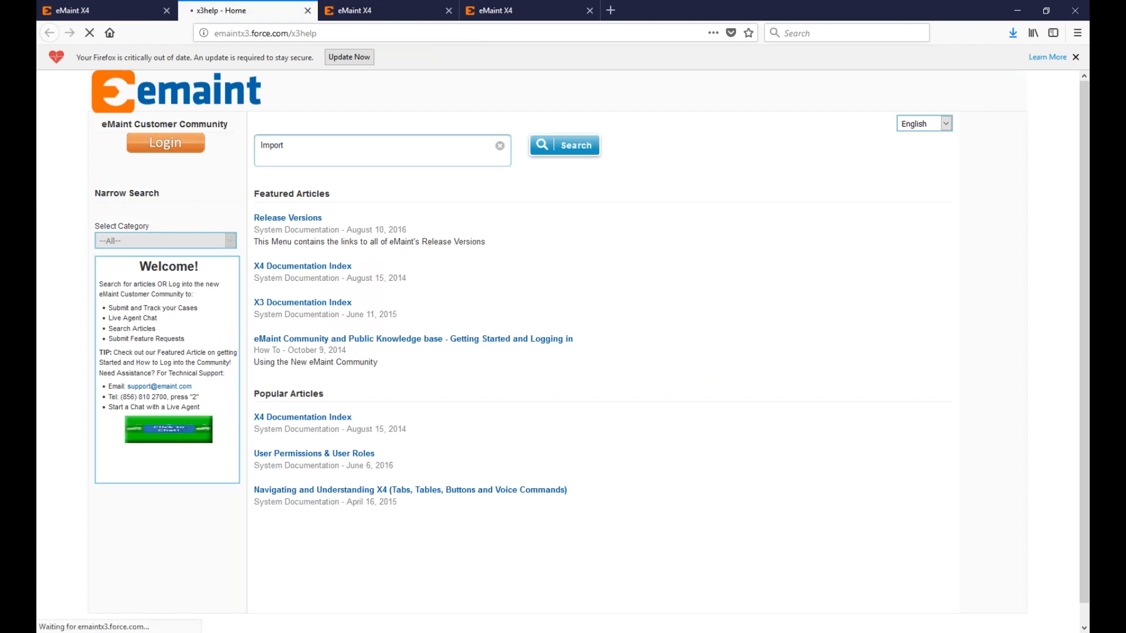
click(287, 228)
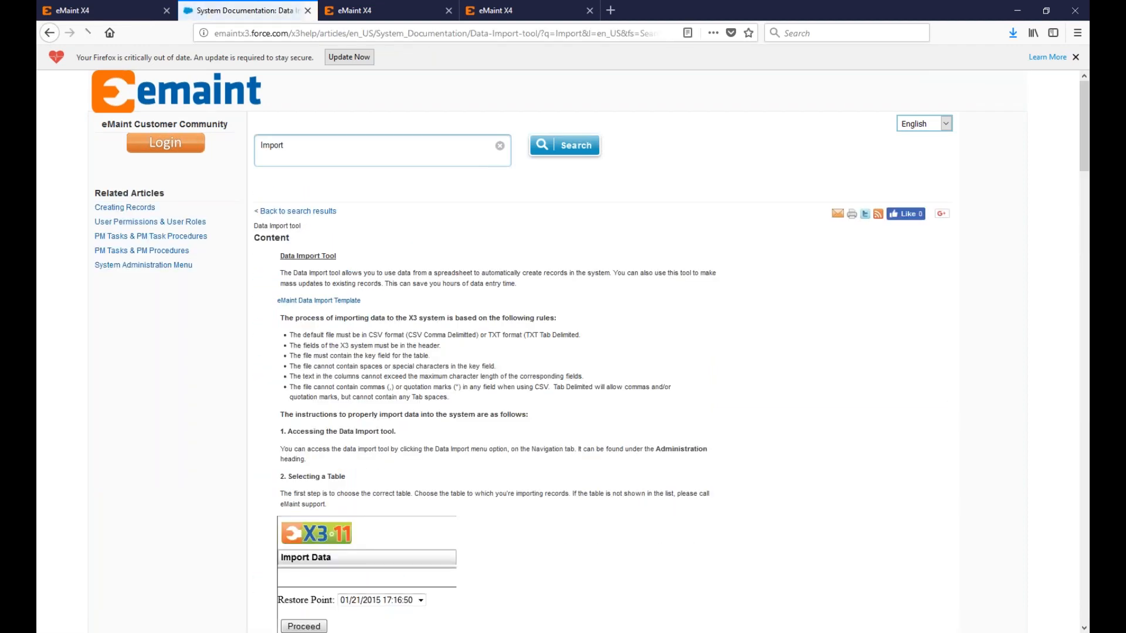
scroll(387, 332, down, 20)
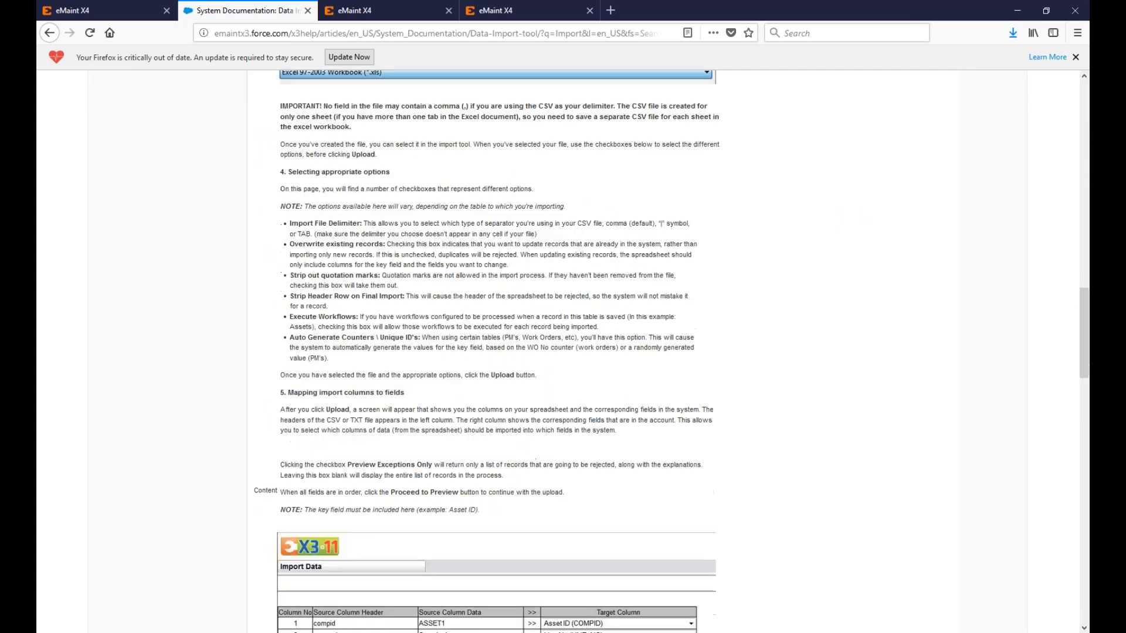
scroll(388, 333, down, 15)
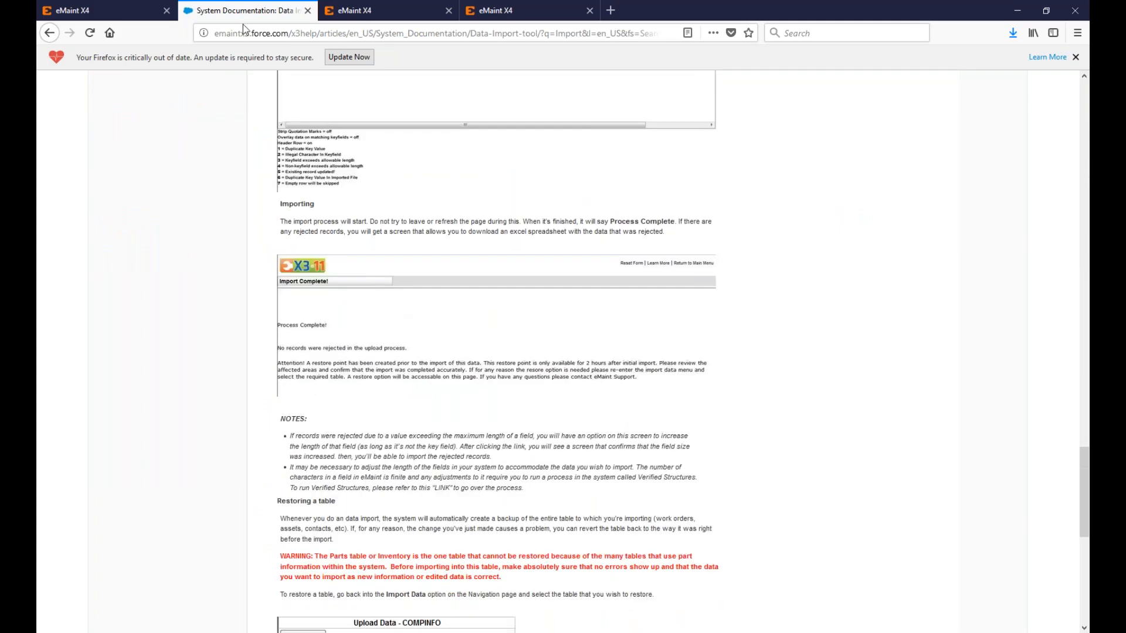
middle_click(253, 18)
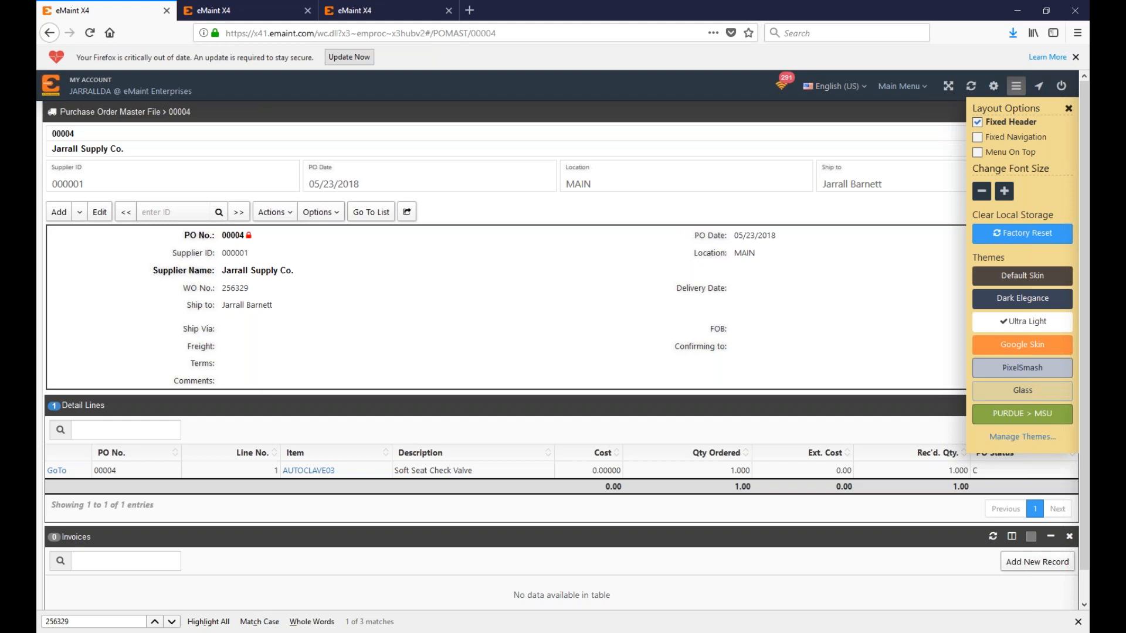
Step: Open the Inventory list from the sidebar, check its Actions menu, then go to purchase orders
click(1016, 85)
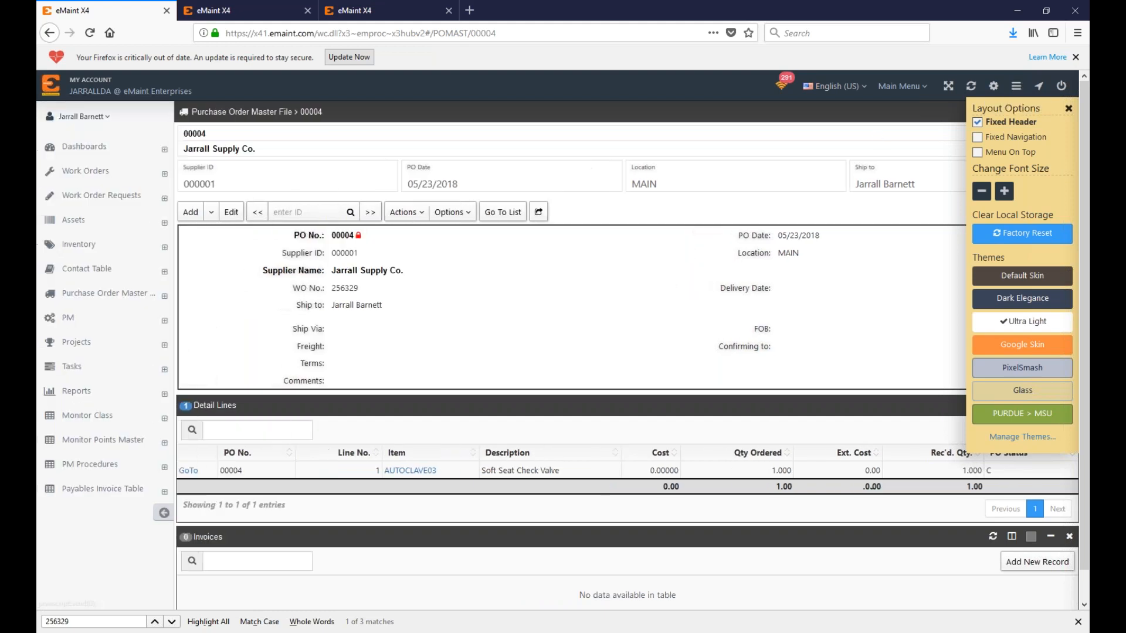
click(53, 248)
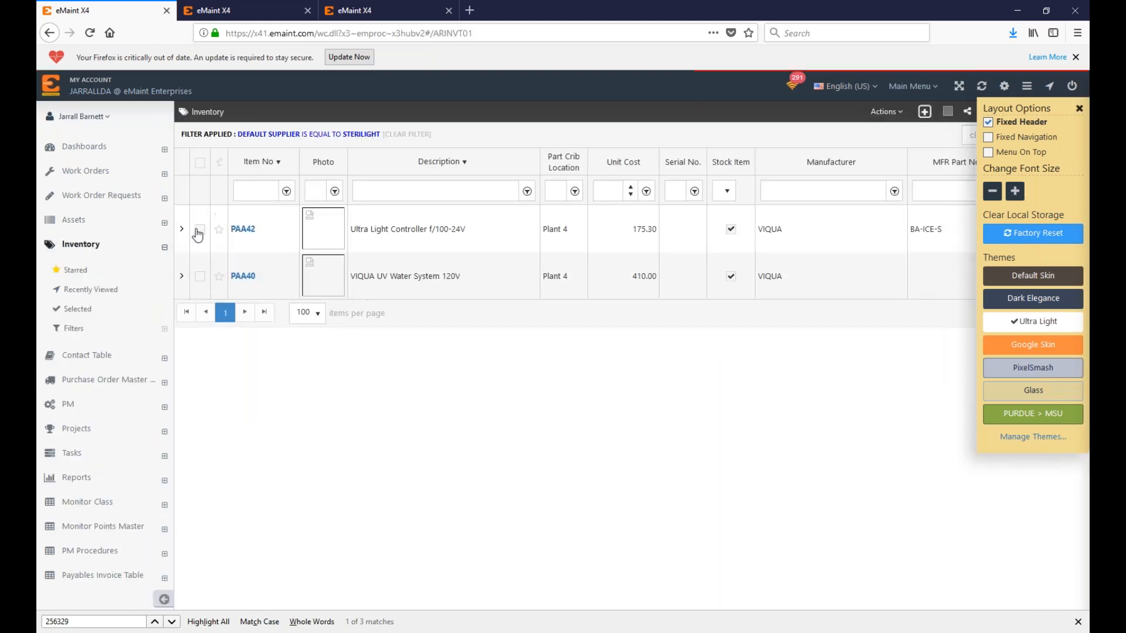
click(887, 112)
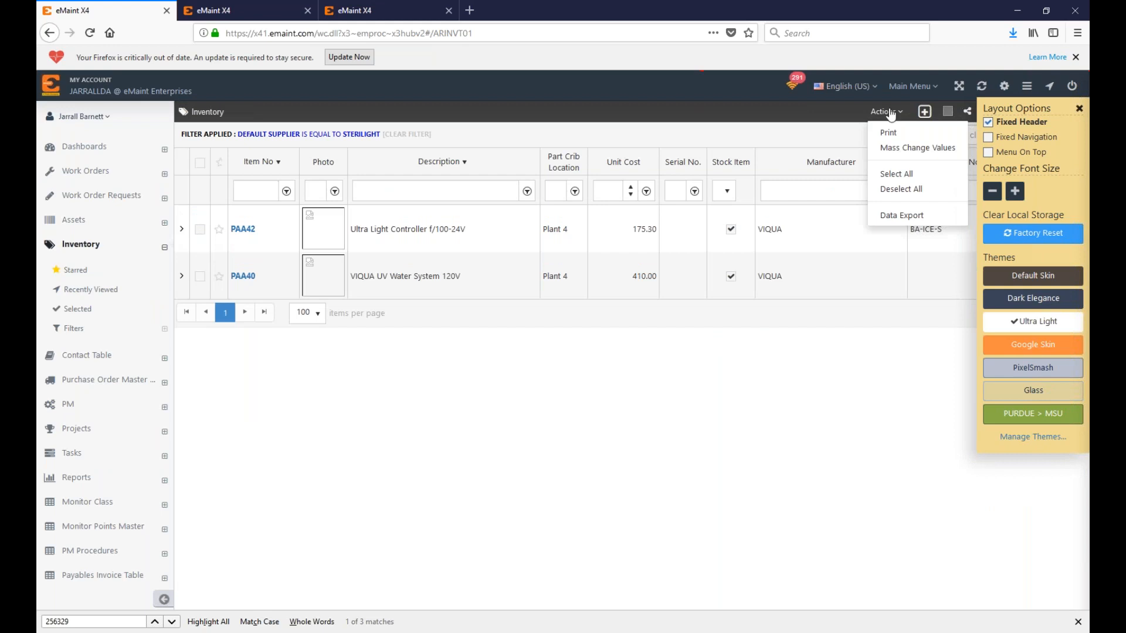
click(909, 150)
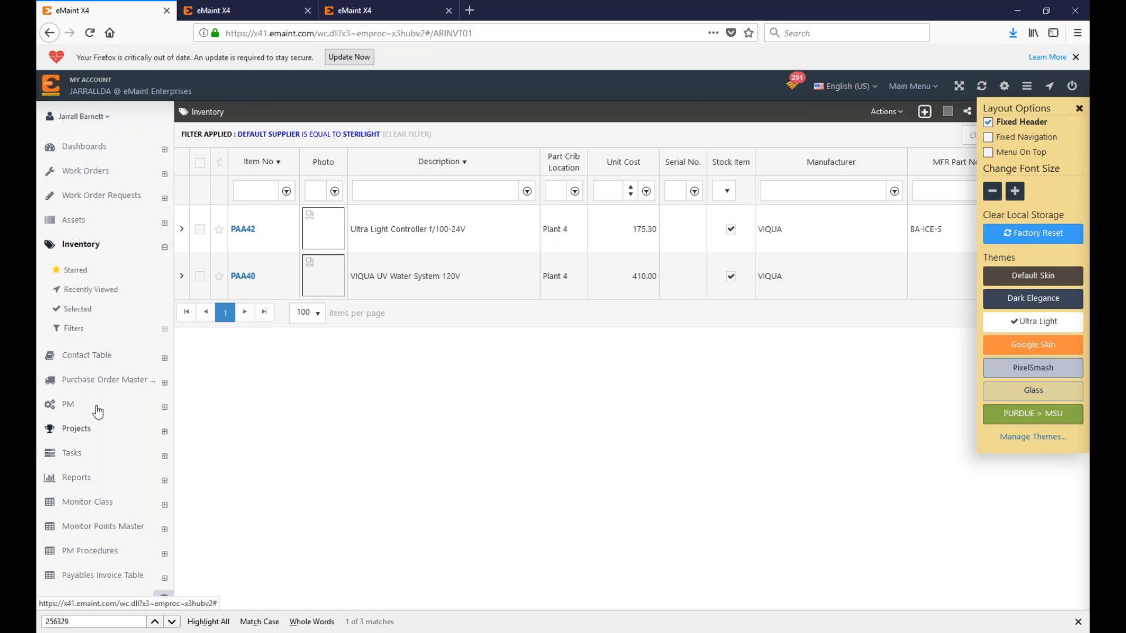
click(93, 380)
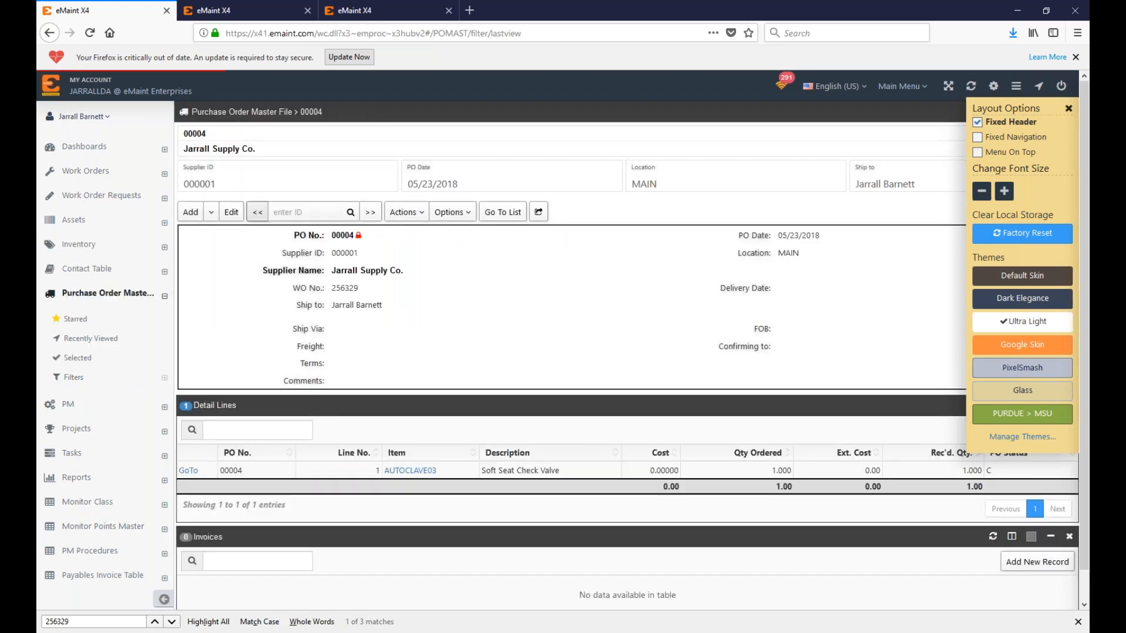
Step: Open purchase order 00001 from the list and print it to PDF
click(502, 212)
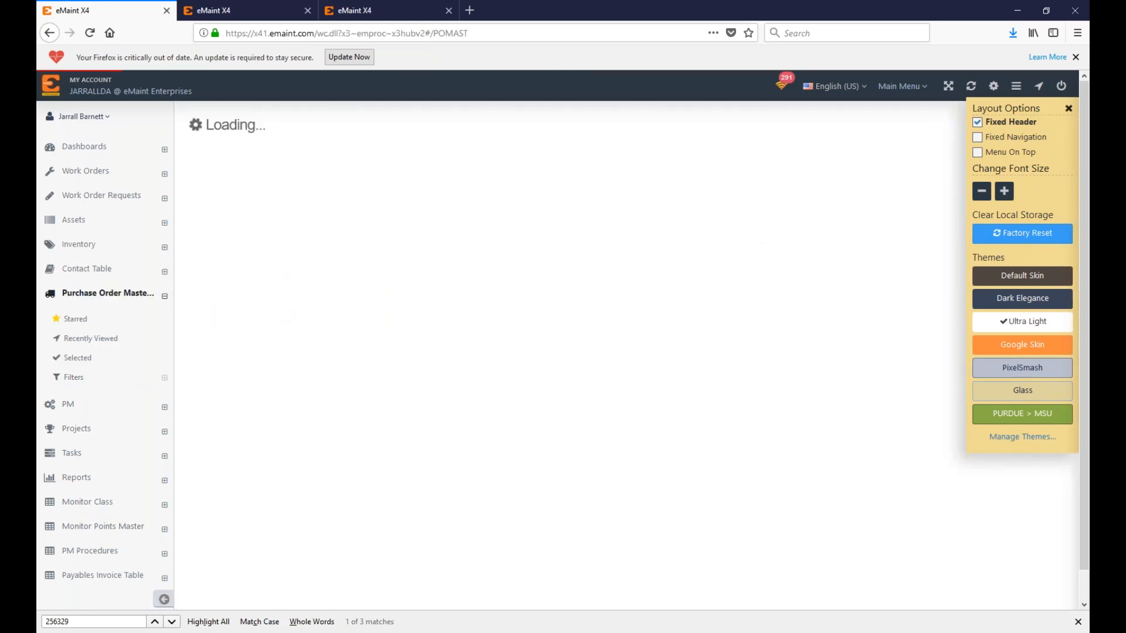
click(289, 206)
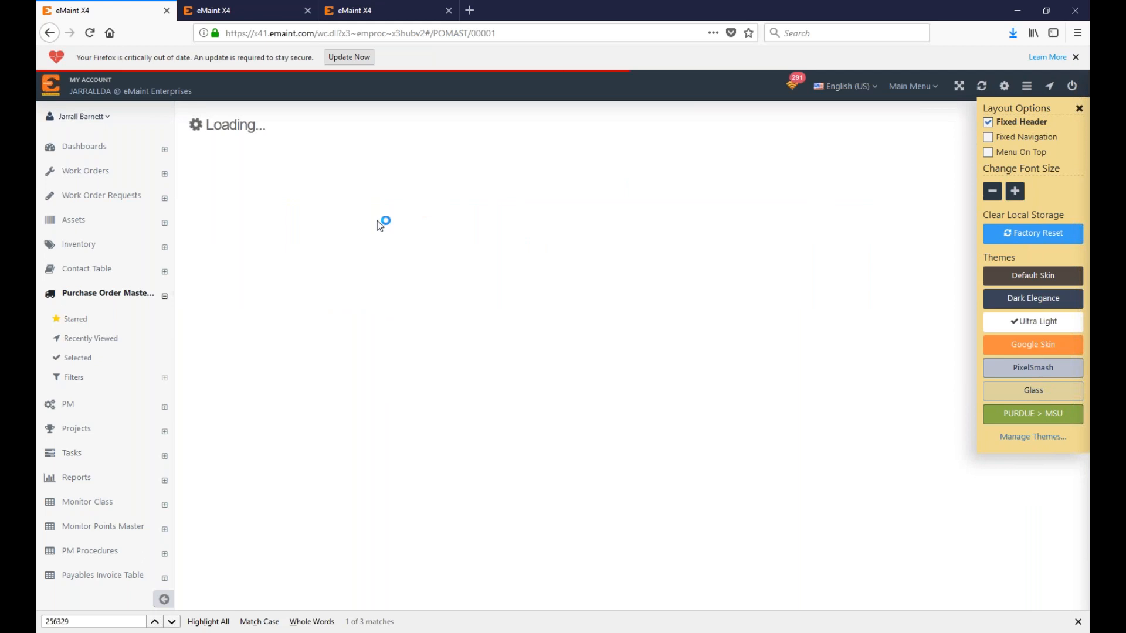
click(405, 212)
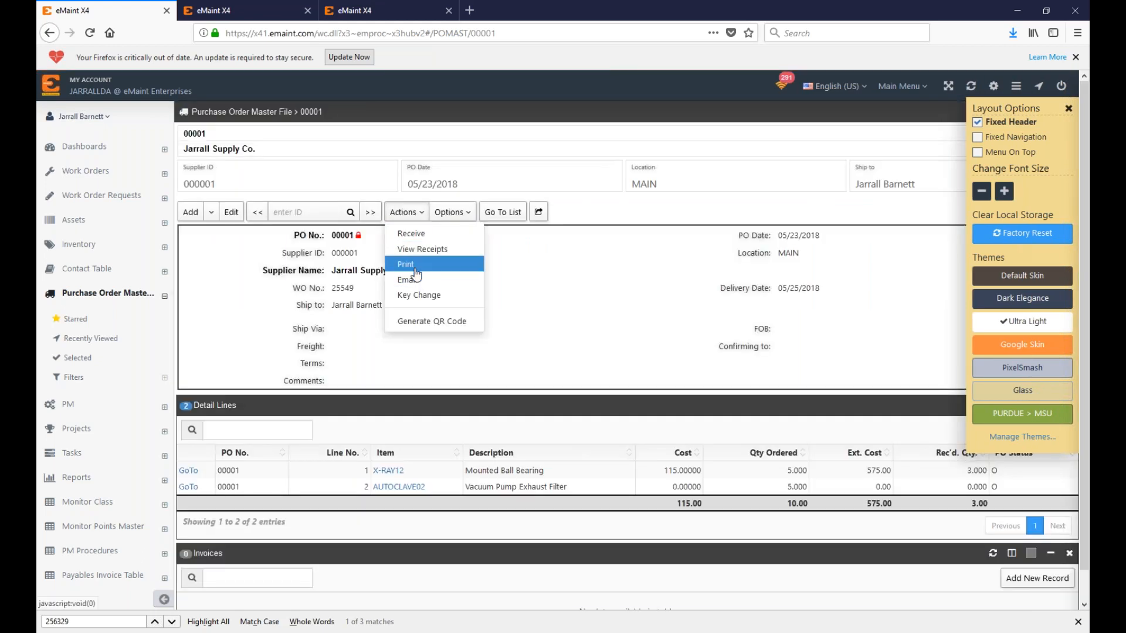
click(406, 265)
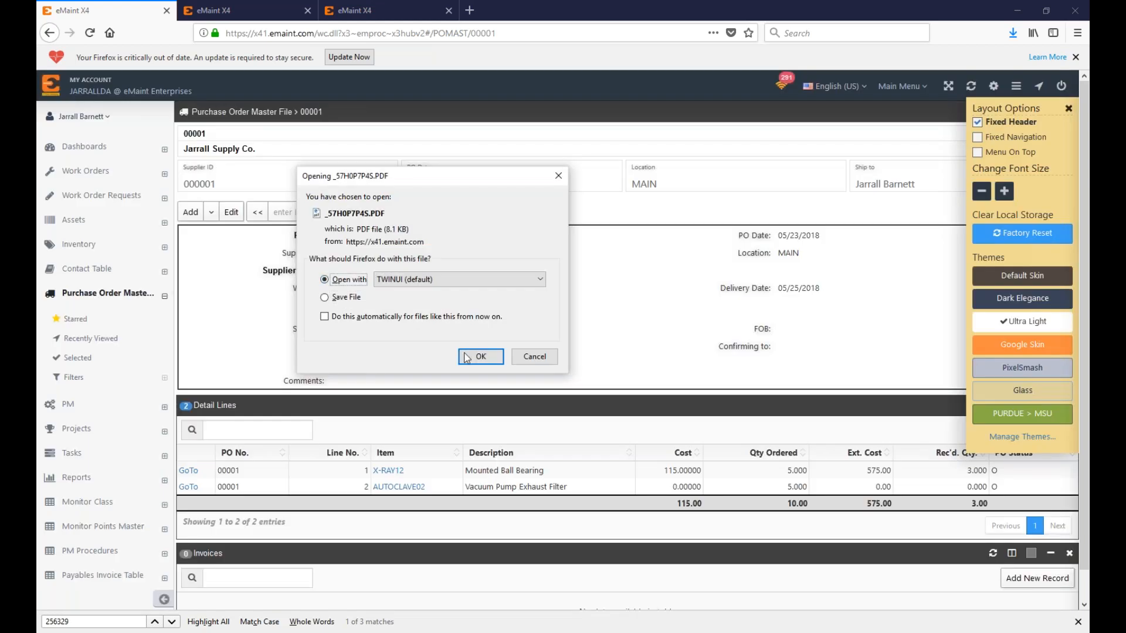
Step: Open the purchase order 00001 PDF in Edge, view it maximised, then close it
click(480, 358)
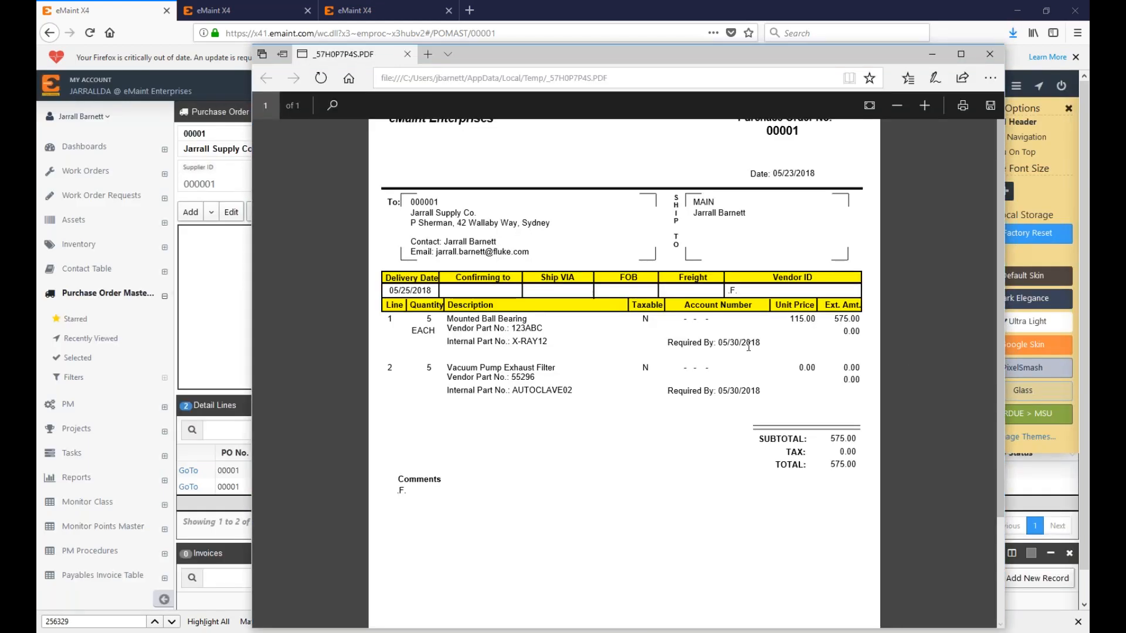
double_click(612, 60)
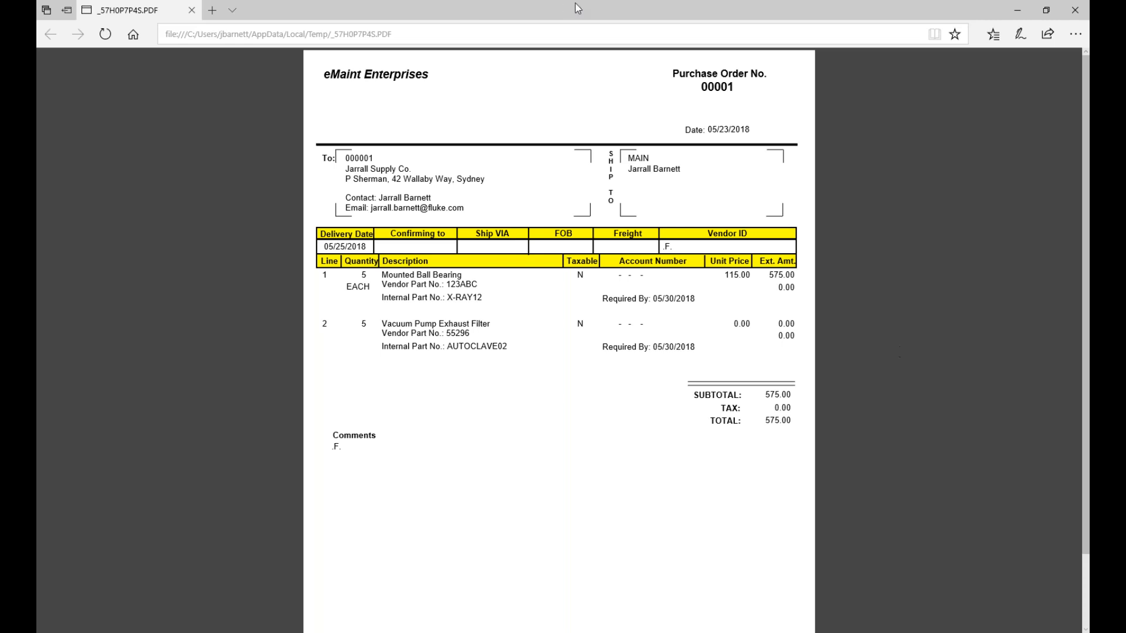
drag(629, 7, 583, 77)
click(945, 71)
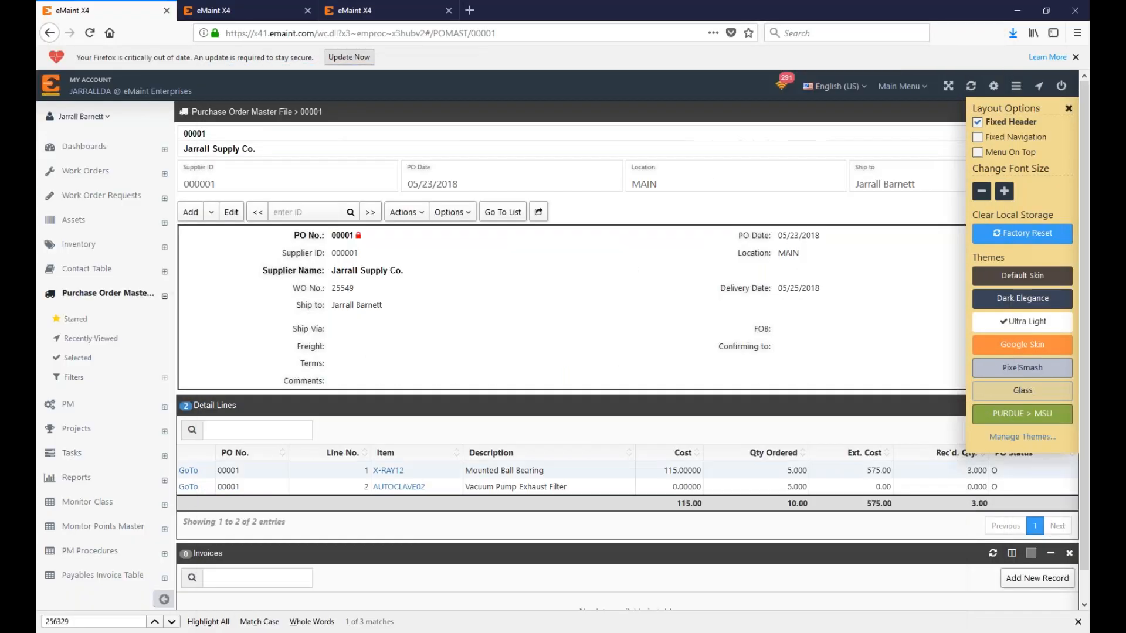
Step: Open line 1's detail record, the X-RAY12 Mounted Ball Bearing, and dismiss Layout Options
click(188, 471)
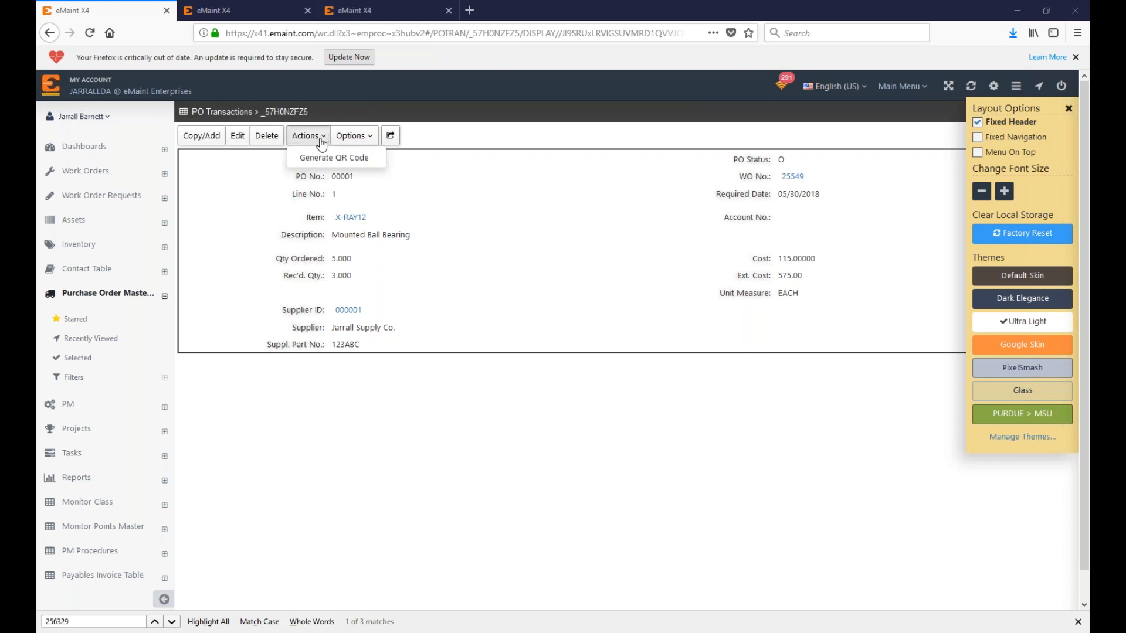
click(1068, 108)
Step: Return to purchase order 00001 and look through its Actions list without printing
click(1040, 136)
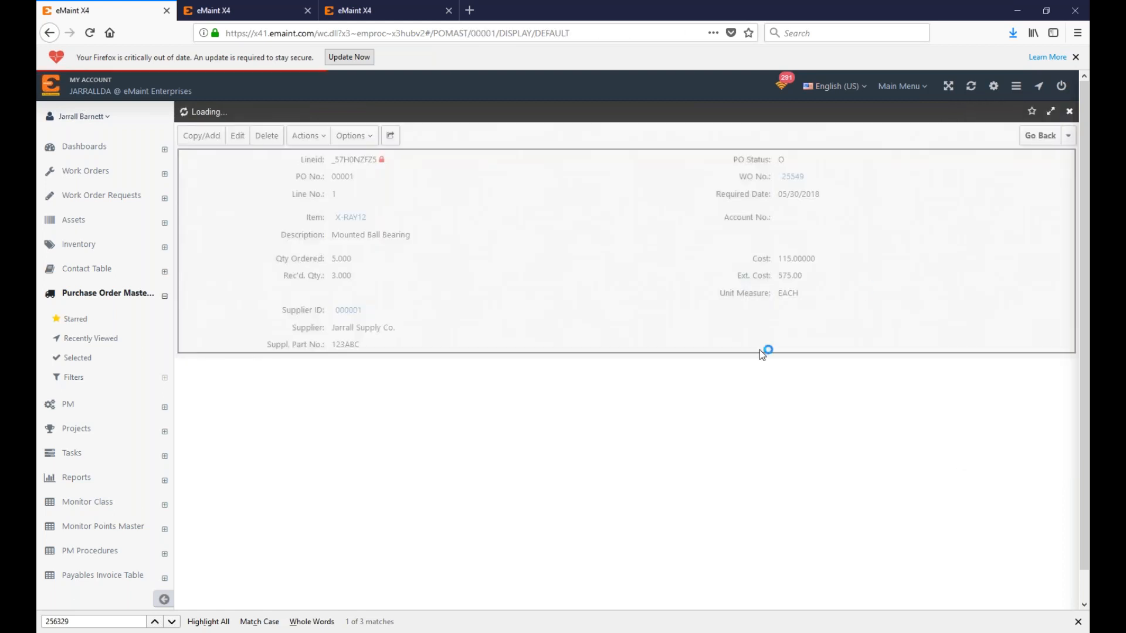
click(406, 212)
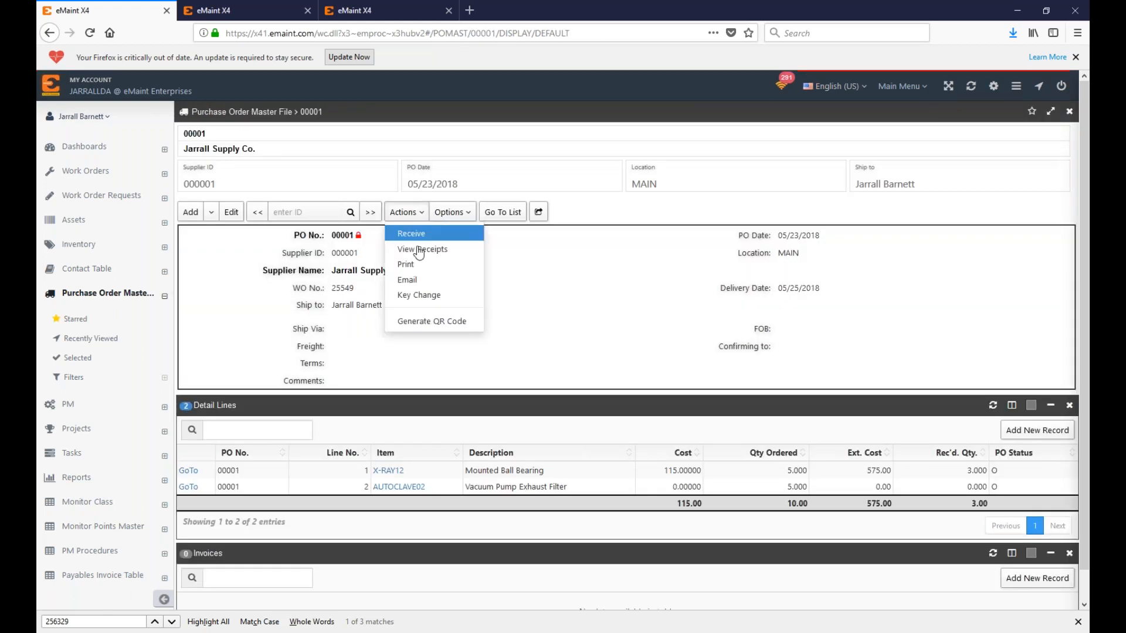
click(472, 264)
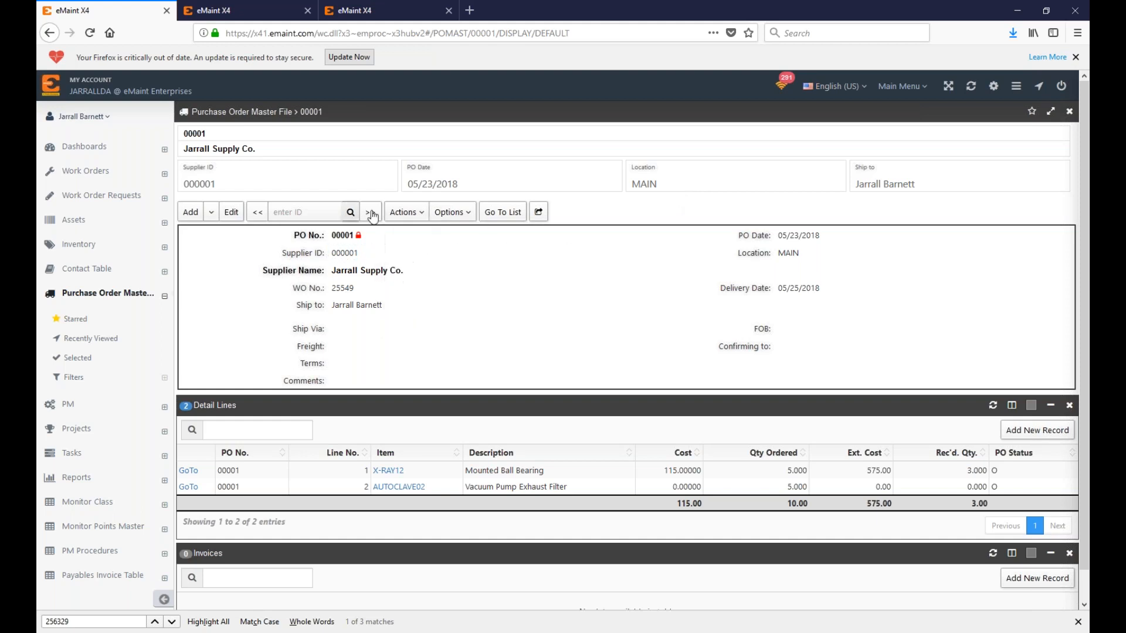
click(426, 212)
Step: Start a new payables invoice for PO 00001 from the Invoices list
click(311, 576)
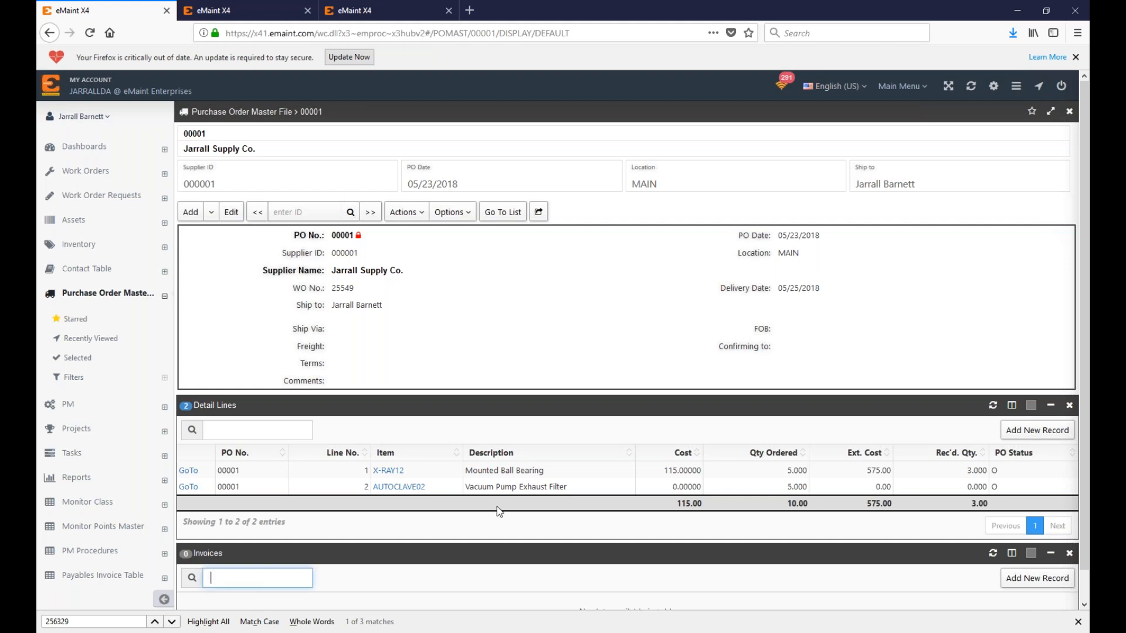
scroll(499, 511, down, 1)
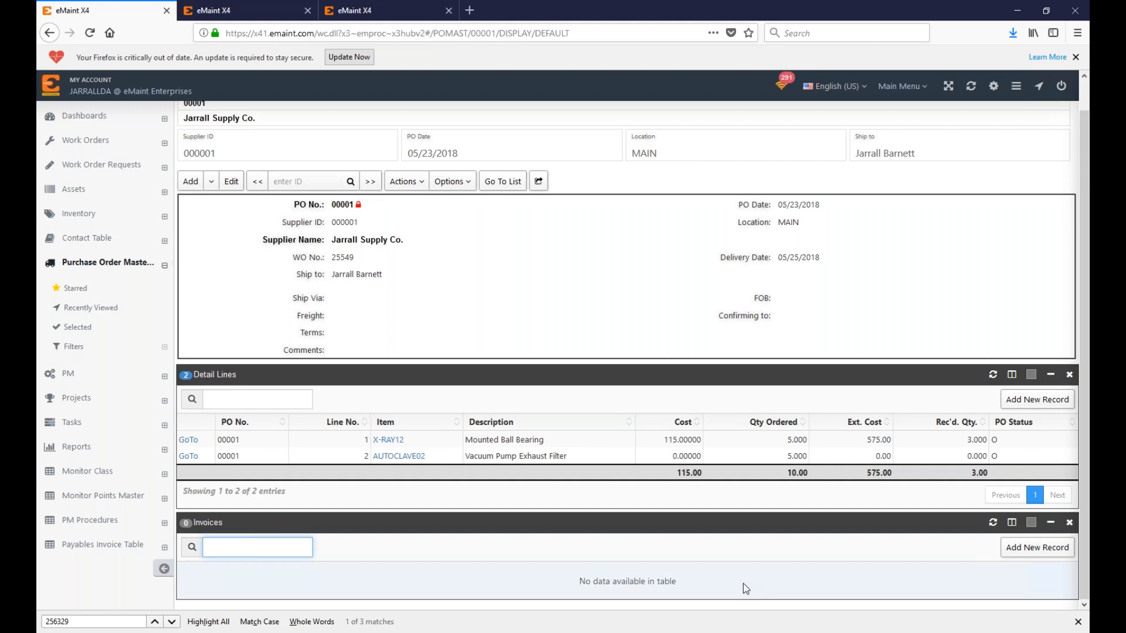
click(1024, 548)
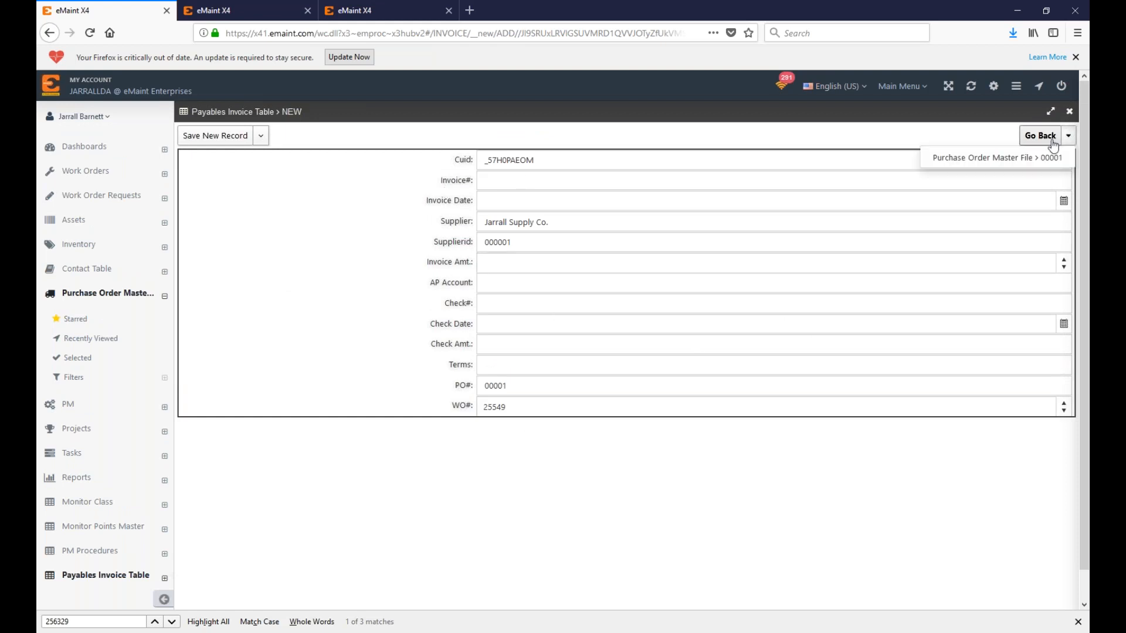
click(1039, 135)
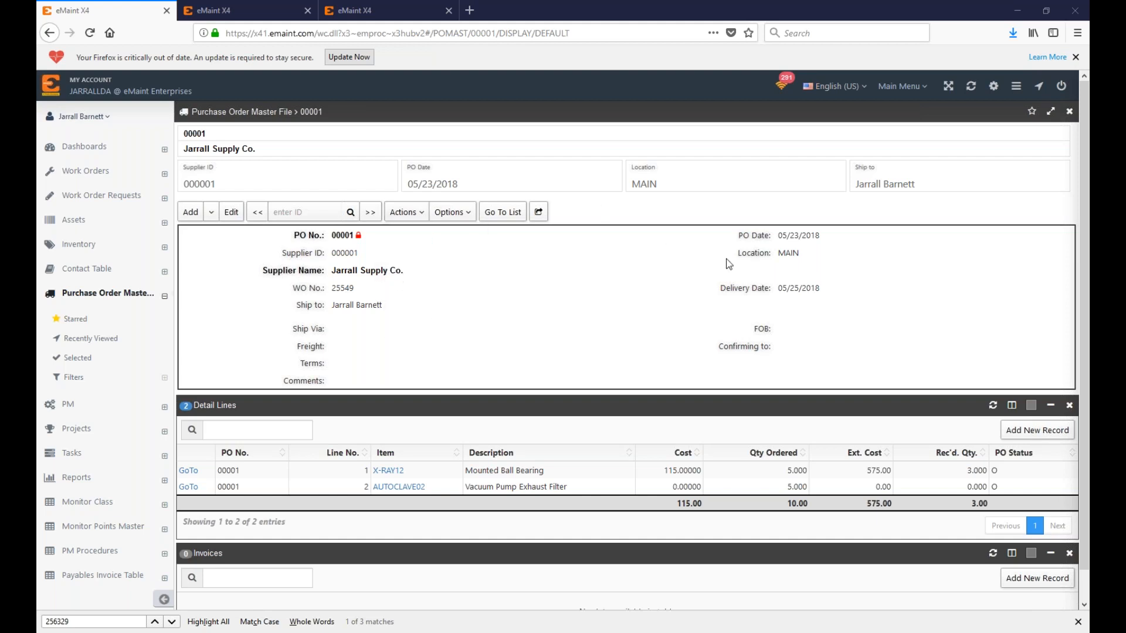
click(1037, 430)
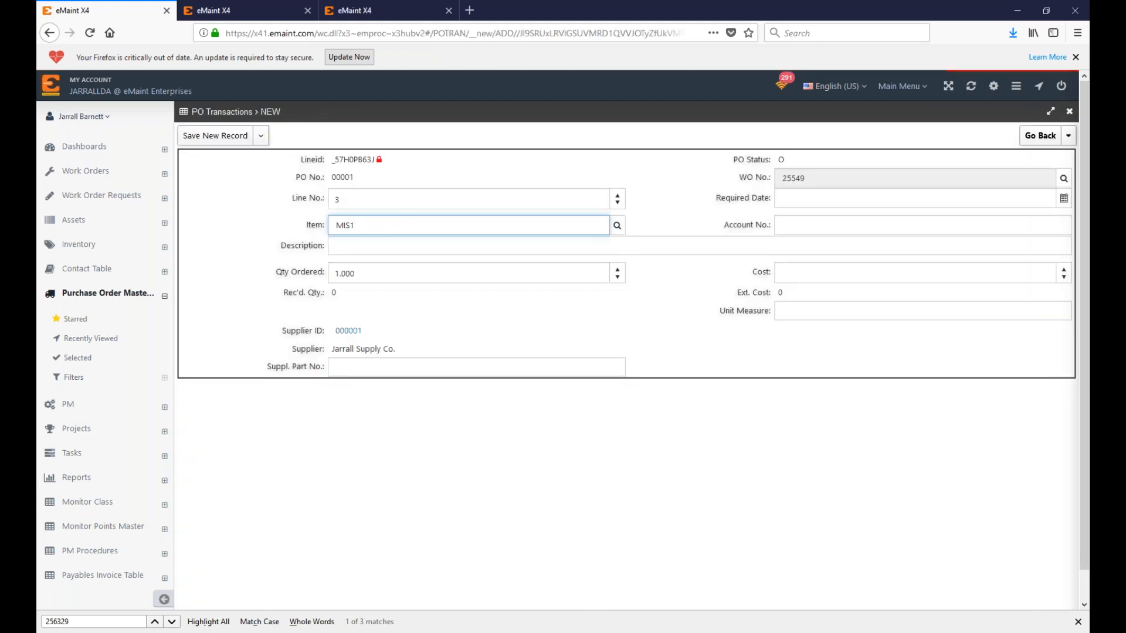
click(1040, 135)
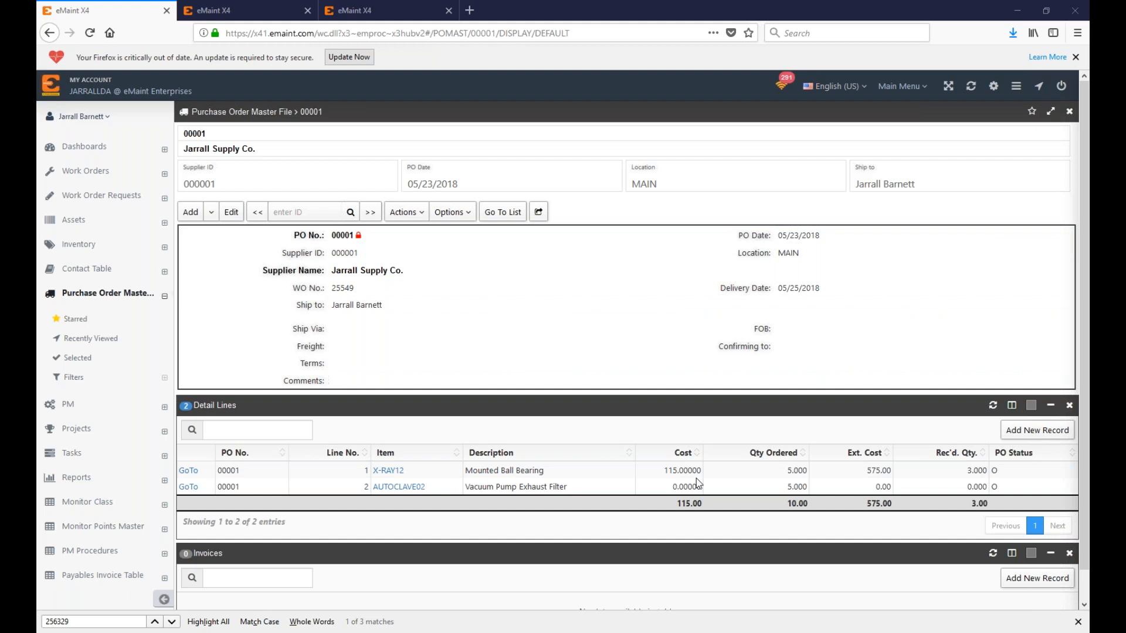
Step: Open the detail record for line 2, then go back to purchase order 00001
click(188, 486)
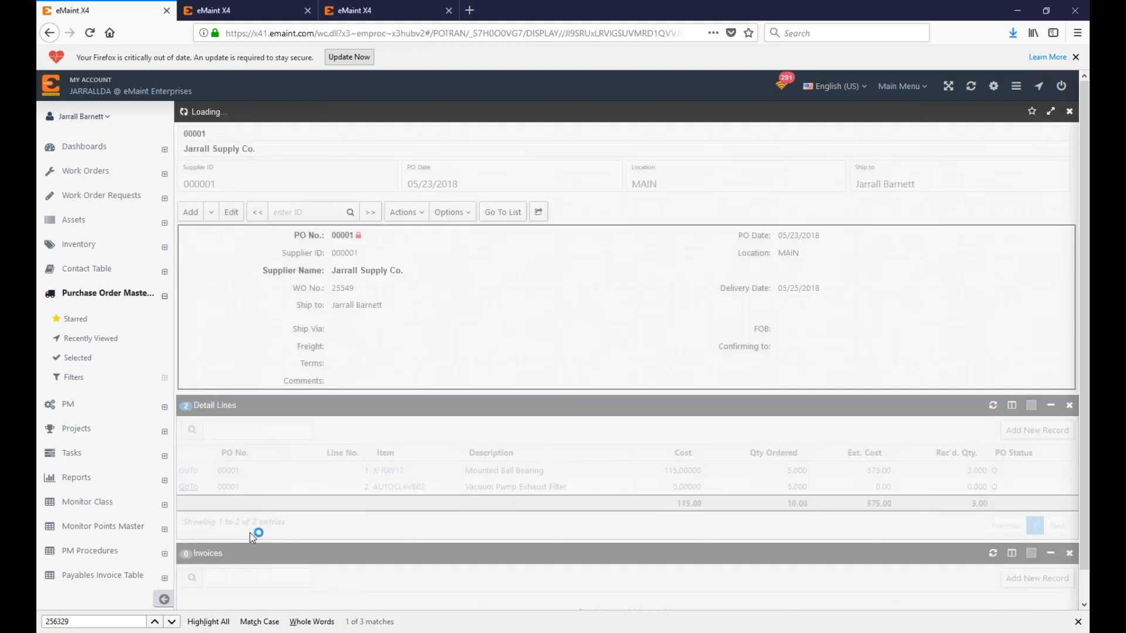
click(352, 135)
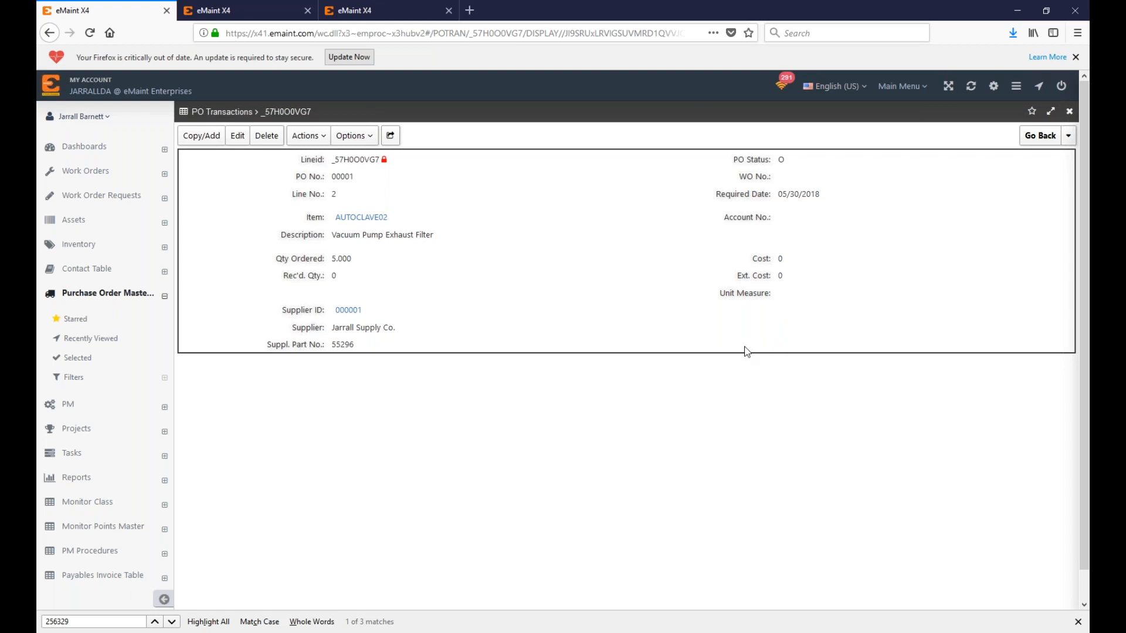
click(1038, 138)
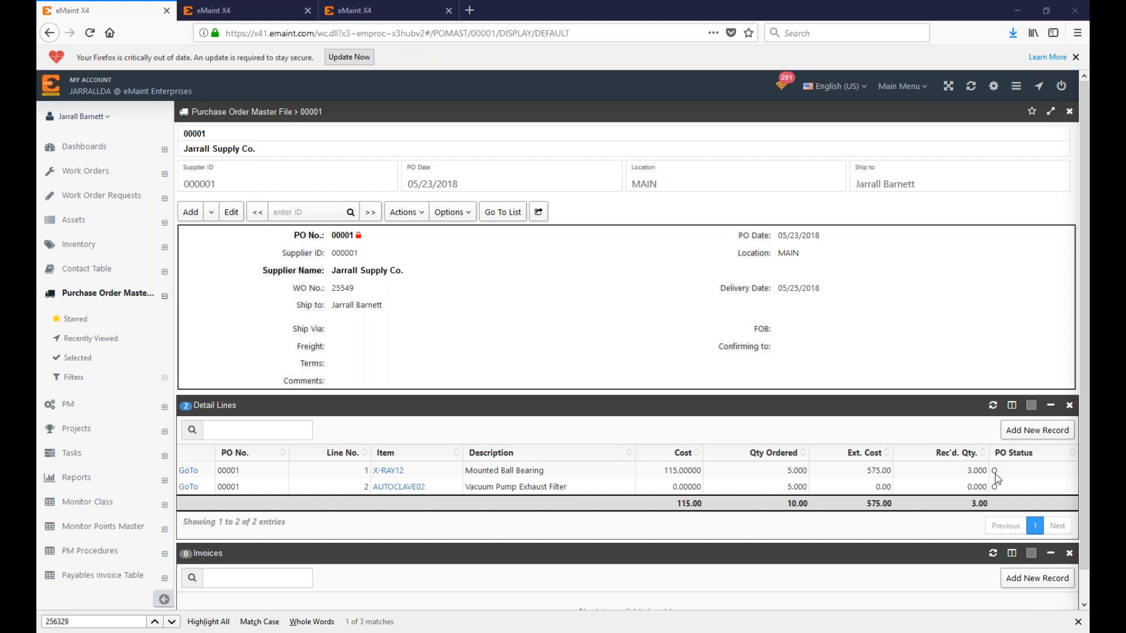
Step: Present the Purchasing in eMaint X4 slide deck full screen at slide 5, Upcoming Webinars
drag(609, 3, 654, 123)
drag(163, 177, 198, 5)
key(ctrl+F5)
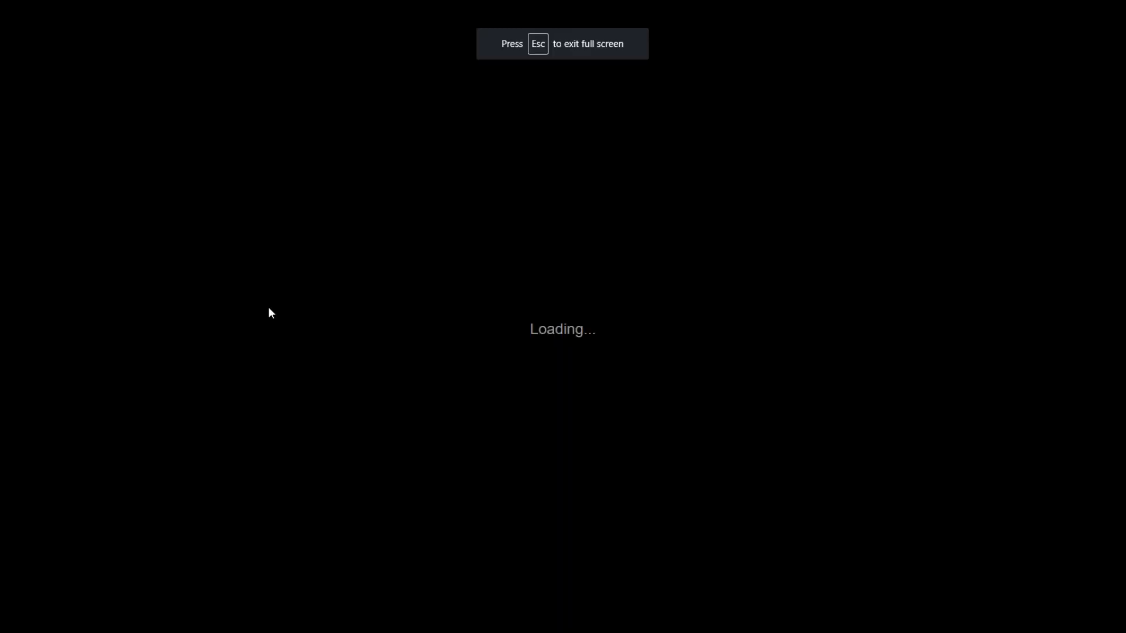
key(Right)
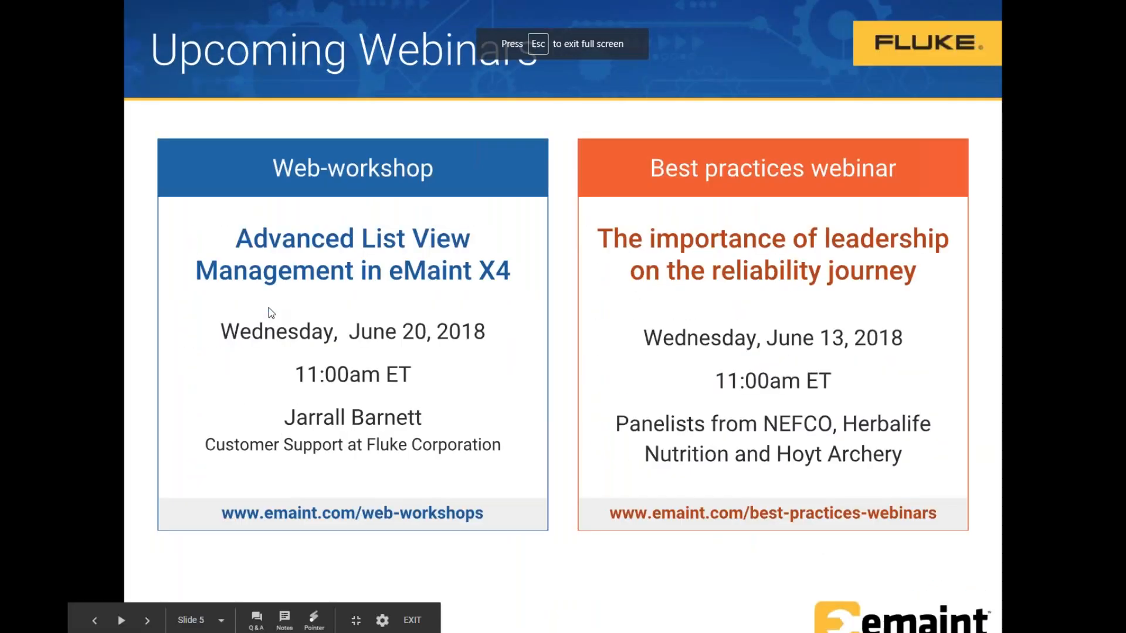